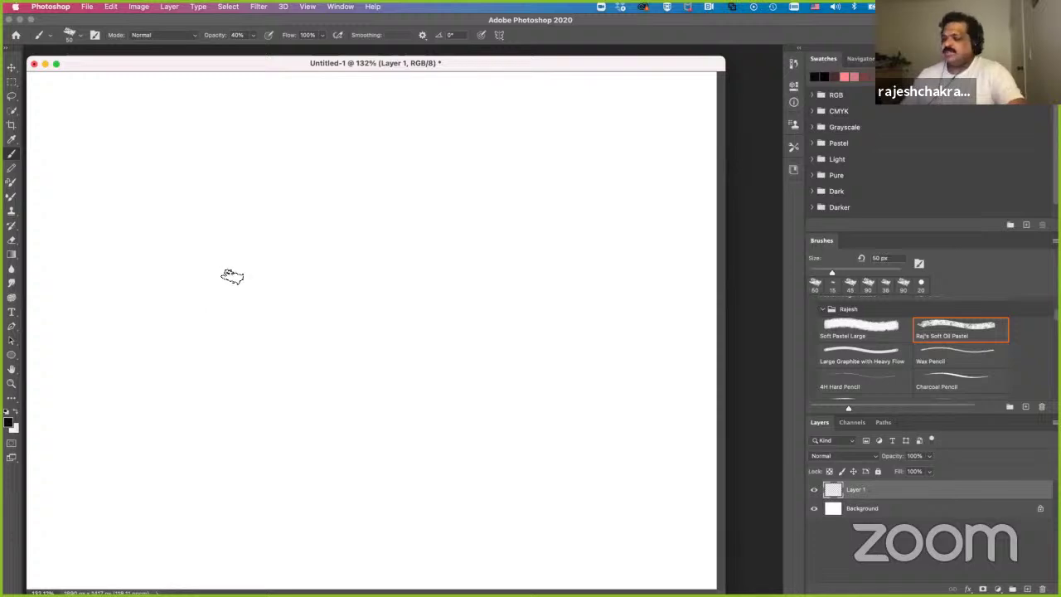
- Sketch the eye's upper lid, crease, inner corner and iris with the soft oil pastel brush reduced to 20 px
key("bracketleft")
mouse_move(247, 246)
left_mouse_down()
mouse_move(248, 262)
mouse_move(264, 229)
mouse_move(287, 231)
left_mouse_up()
key("bracketleft")
mouse_move(262, 252)
left_mouse_down()
mouse_move(290, 253)
mouse_move(272, 246)
left_mouse_up()
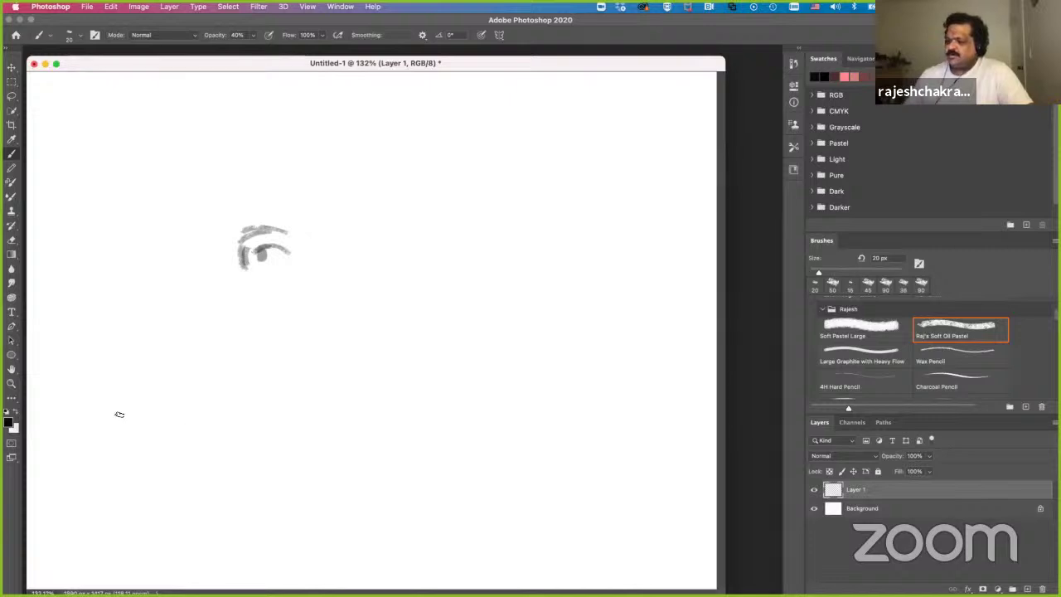
- Choose near-black 030202 as the foreground colour and darken the iris and pupil with a small brush of about 8 px
left_click(9, 424)
left_click(111, 488)
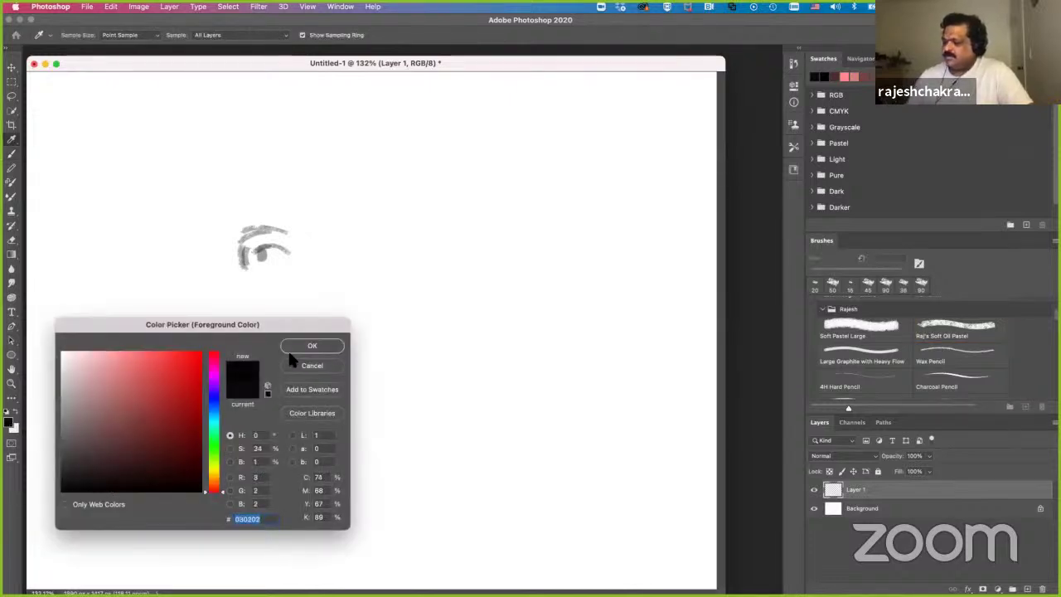
left_click(312, 346)
key("bracketleft")
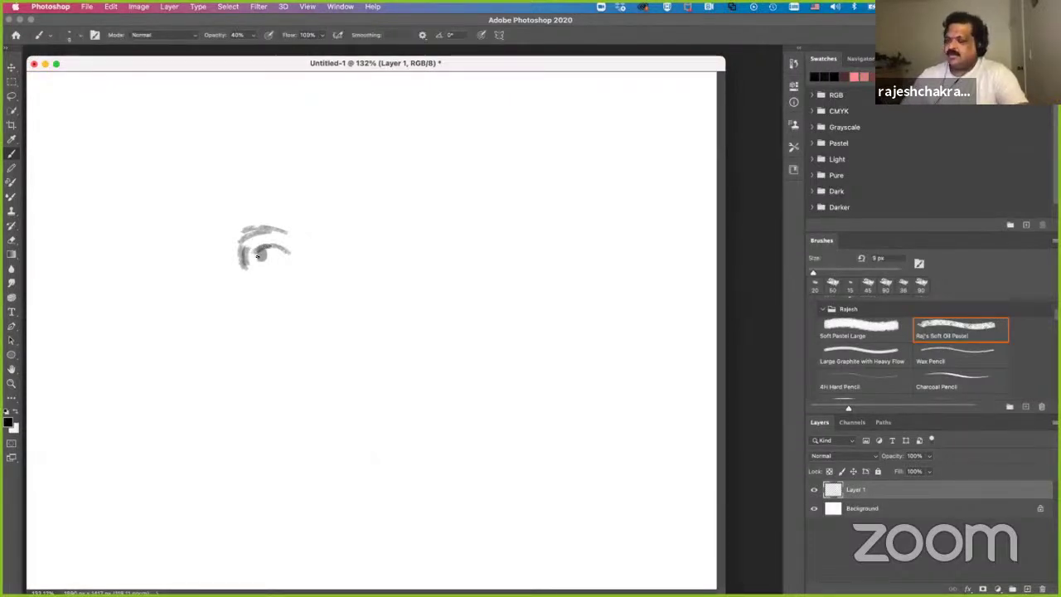
left_click_drag(269, 249, 261, 257)
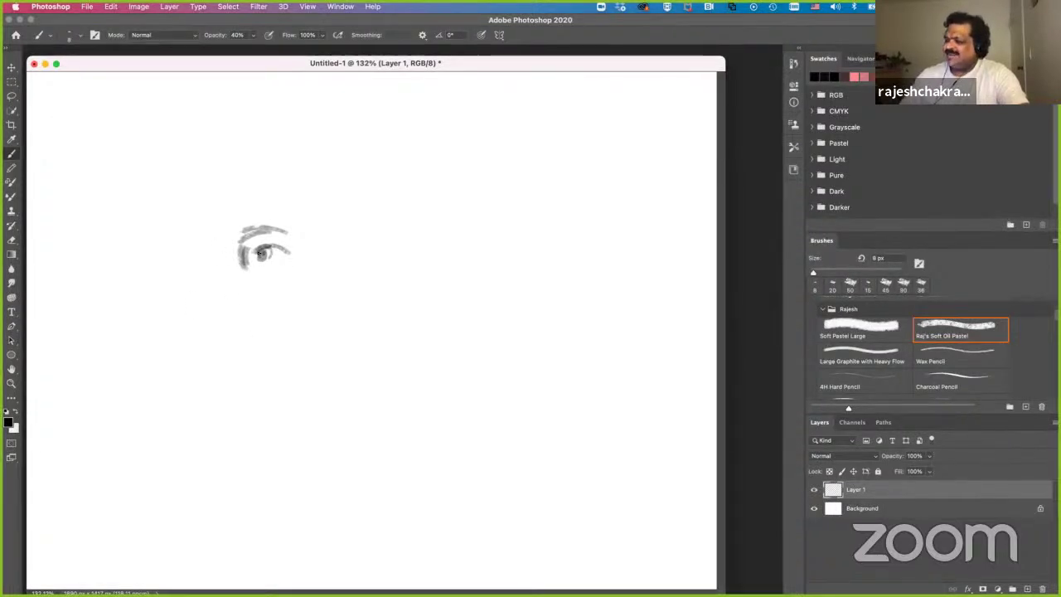
left_click_drag(256, 254, 256, 259)
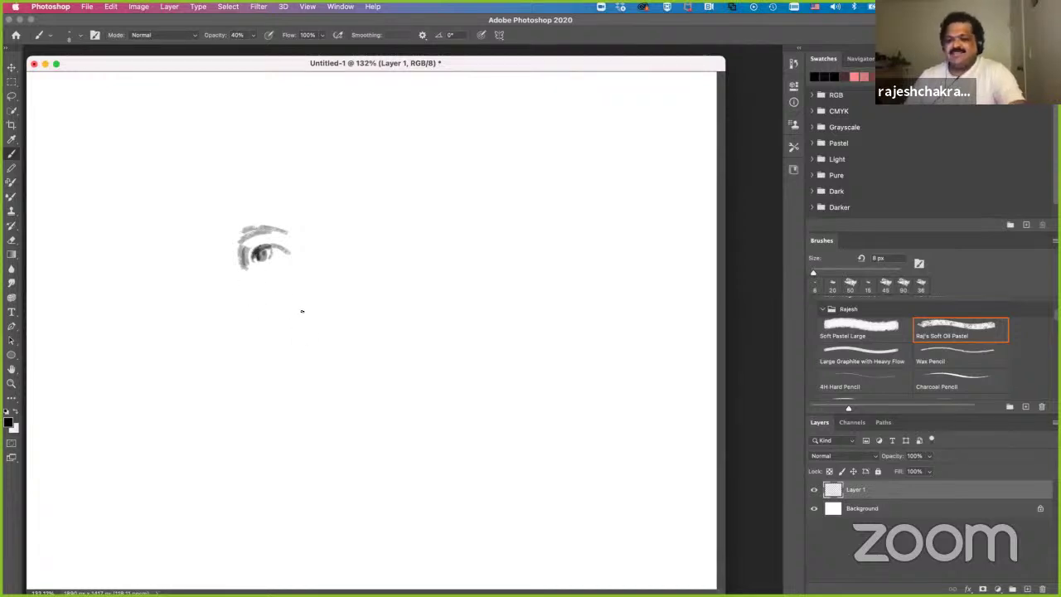
- Paint the lower eyelid line beneath the iris with the brush enlarged to 25 px
key("bracketright")
key("bracketright")
key("bracketright")
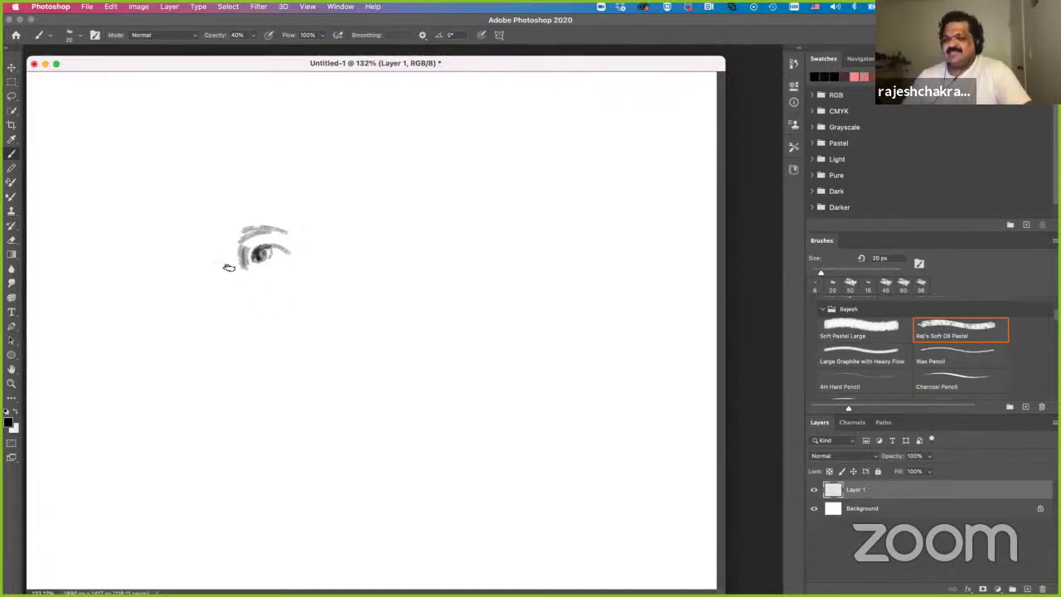
left_click_drag(261, 267, 284, 273)
key("bracketright")
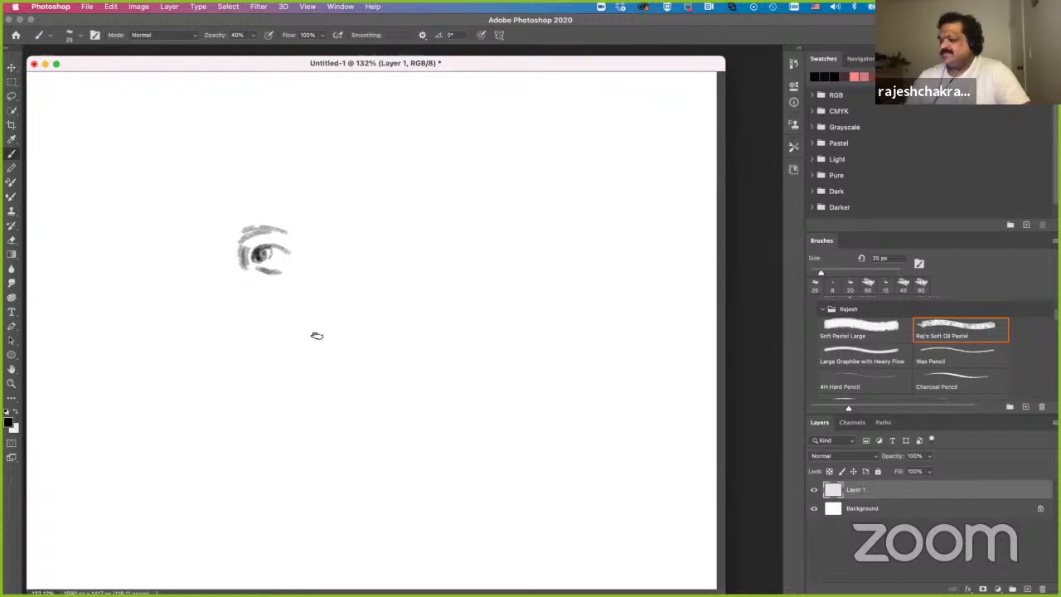
- Lower the brush opacity to 14% and add light shading on the lower lid and below the brow
left_click_drag(253, 36, 242, 49)
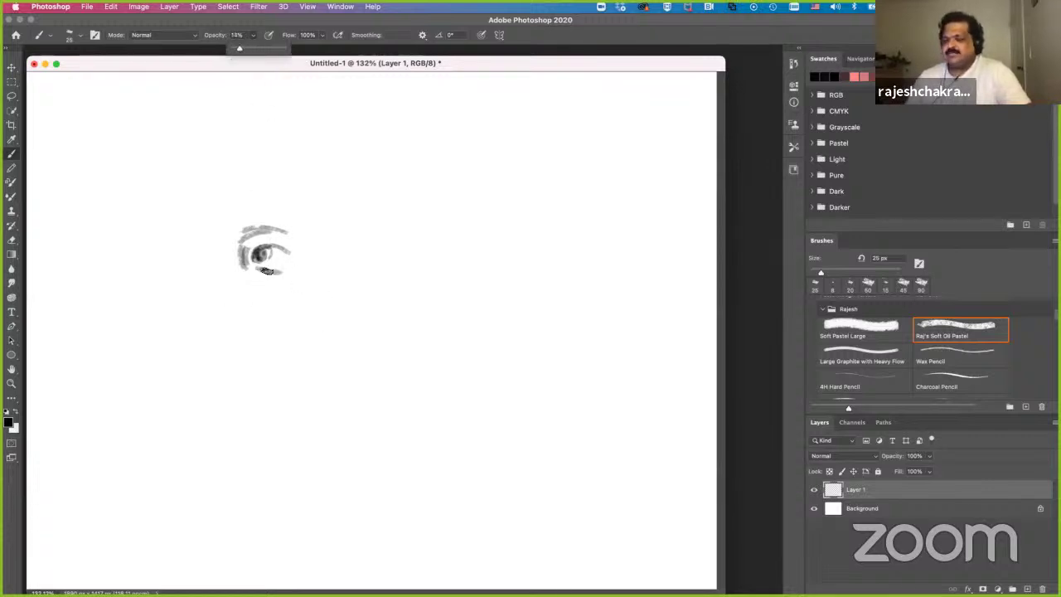
left_click_drag(279, 268, 292, 270)
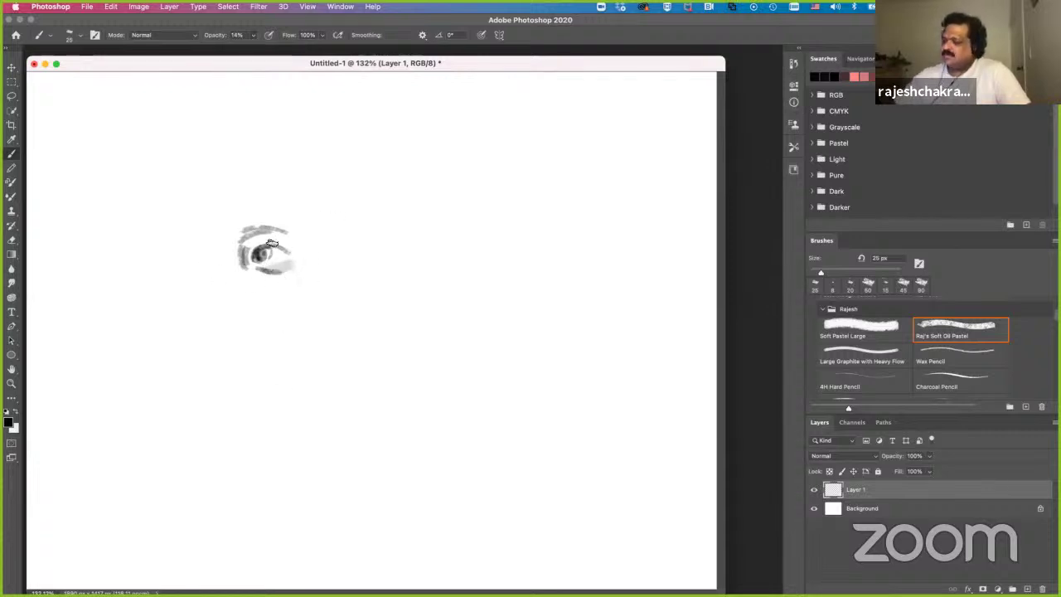
mouse_move(266, 245)
left_mouse_down()
mouse_move(289, 236)
mouse_move(266, 229)
mouse_move(297, 233)
left_mouse_up()
- Raise the brush opacity to 42% and paint the dark eyebrow across the top of the eye
left_click(252, 35)
left_click_drag(252, 50, 266, 50)
left_click_drag(240, 236, 307, 238)
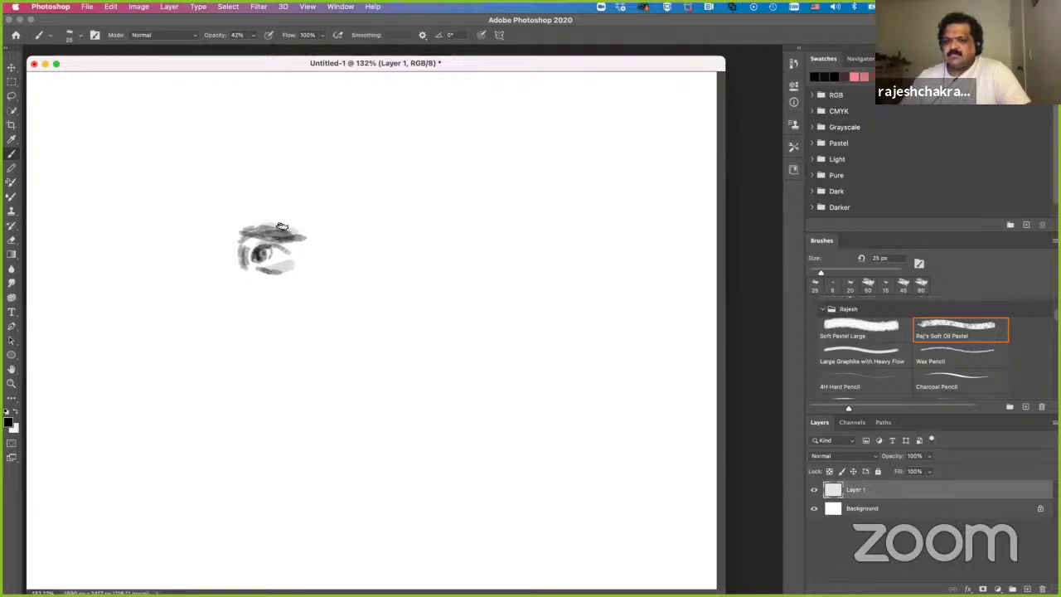
- Reduce the brush to about 8 px and darken the inner side of the iris beneath the upper lid
key("bracketleft")
key("bracketleft")
key("bracketleft")
key("bracketleft")
key("bracketleft")
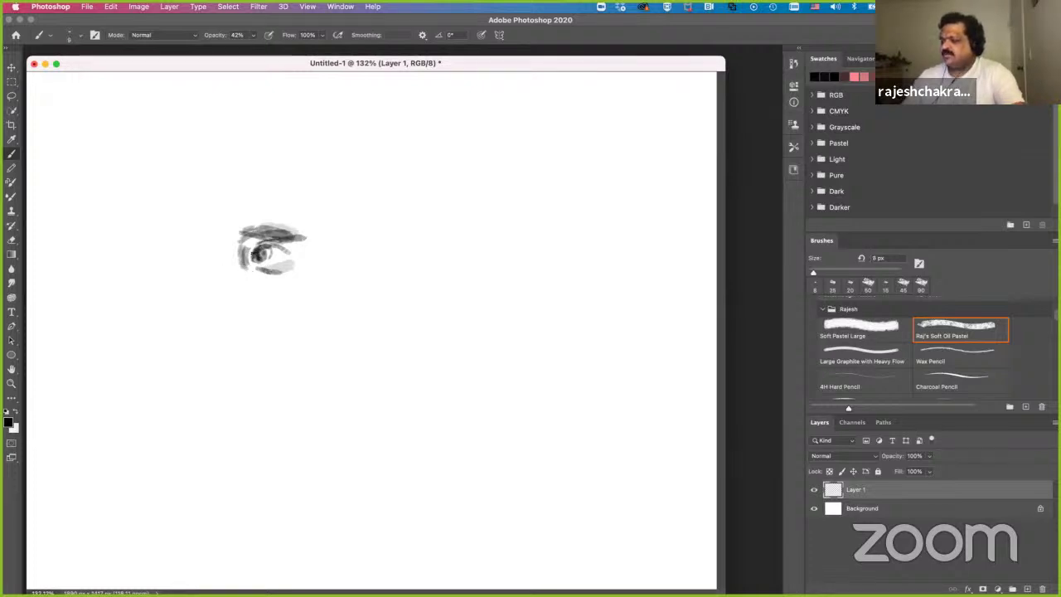
left_click_drag(256, 246, 251, 259)
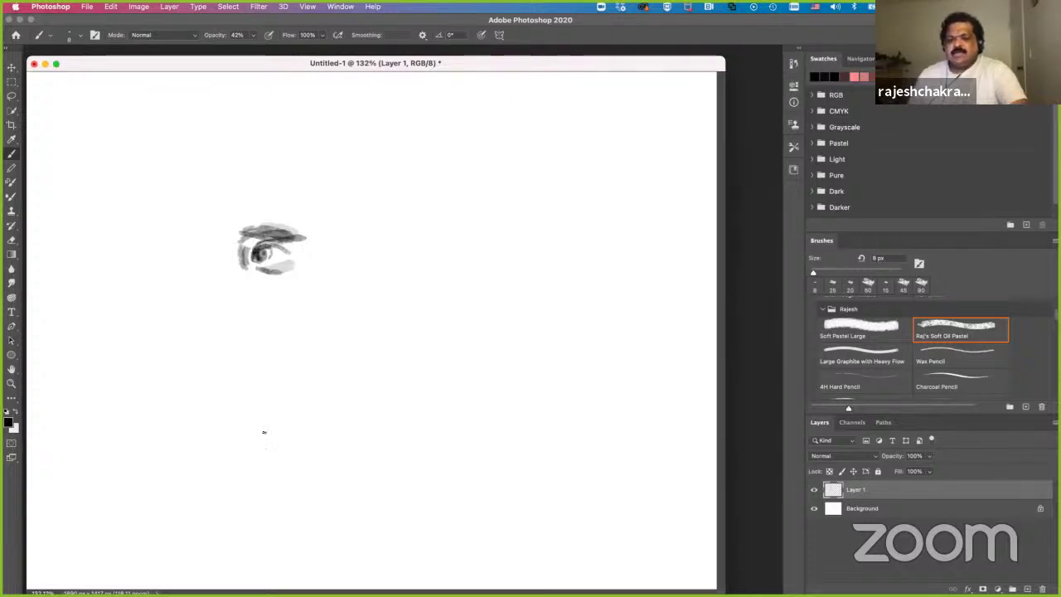
- Shade the inner corner and both lids with a 30 px brush, sampling light and dark greys from the drawing
key("bracketright")
key("bracketright")
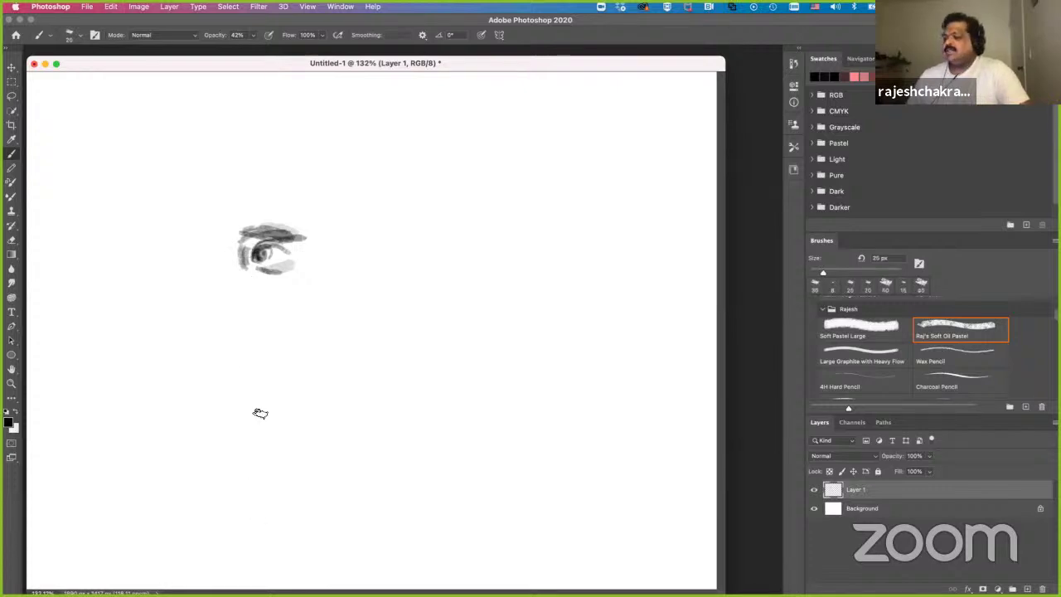
left_click(283, 266, "alt")
left_click_drag(245, 250, 233, 264)
key("bracketright")
left_click(283, 266, "alt")
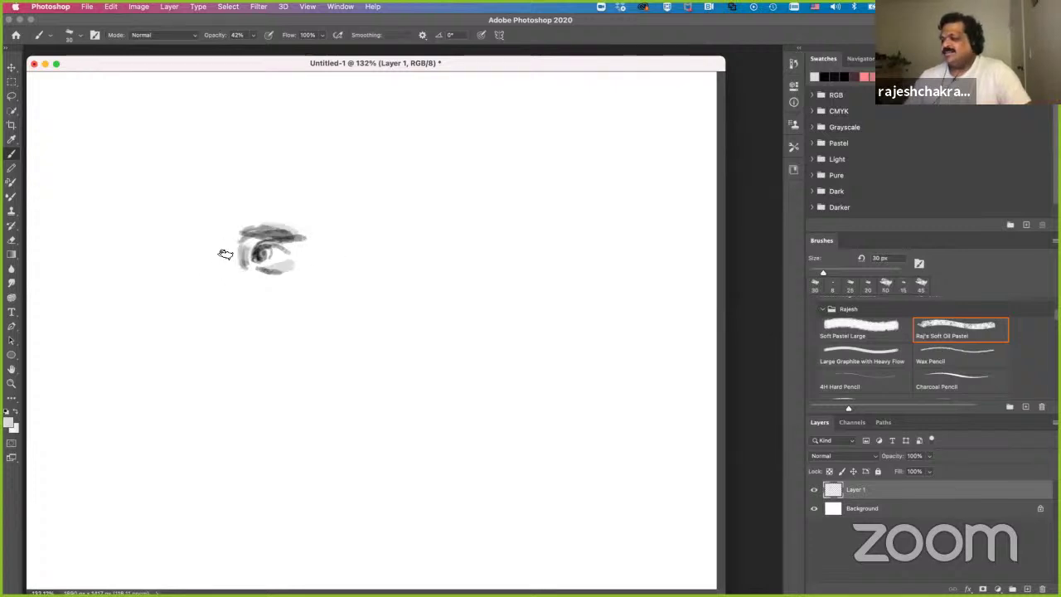
left_click(286, 238, "alt")
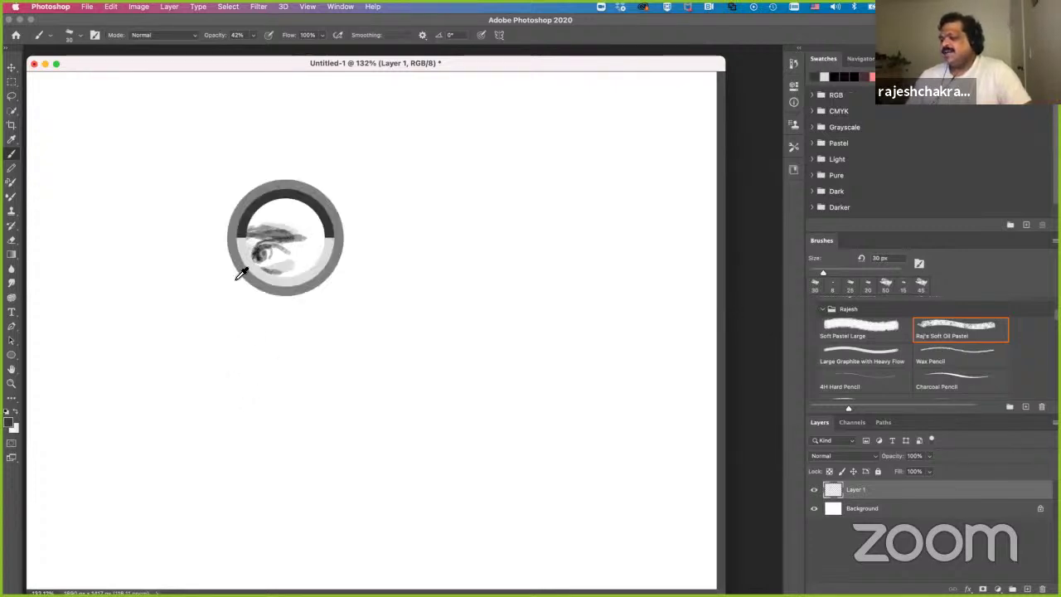
left_click(257, 250, "alt")
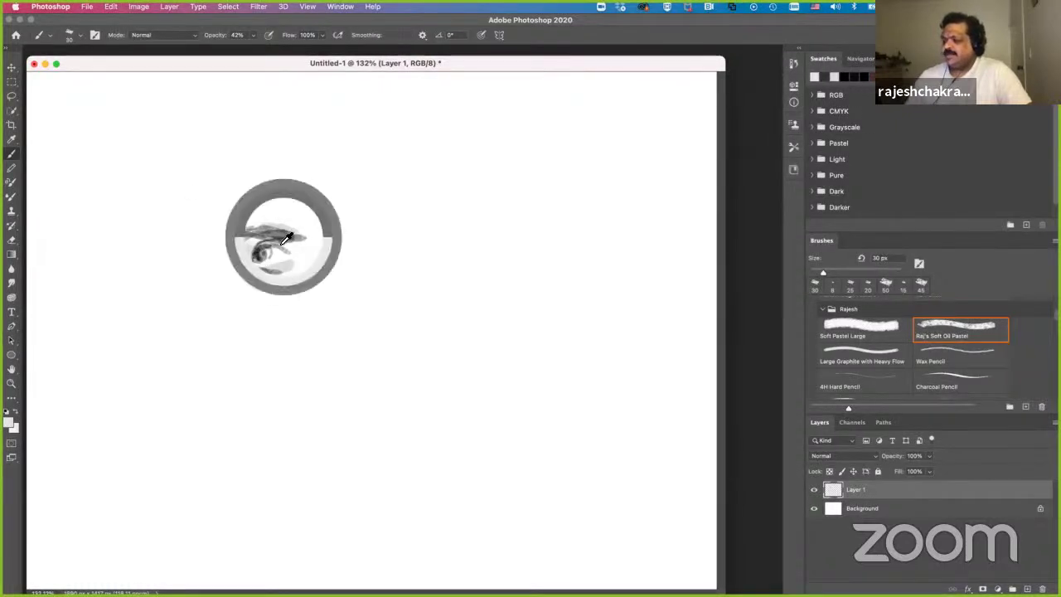
left_click(252, 252, "alt")
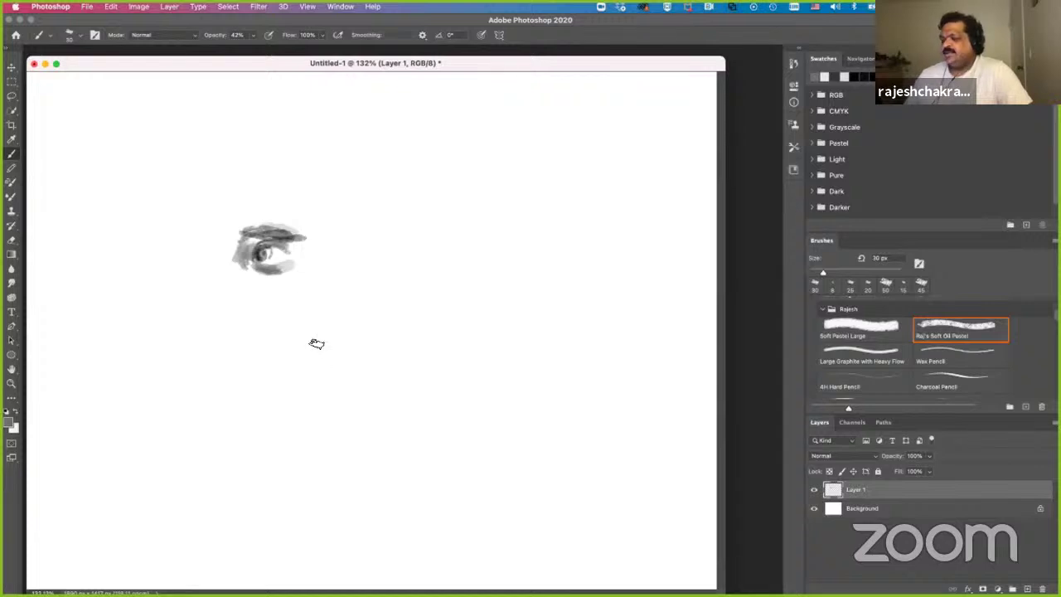
- Soften the lower eyelid with light grey sampled from its outer end, and undo the last stroke
key("z")
left_click_drag(317, 235, 356, 249)
key("b")
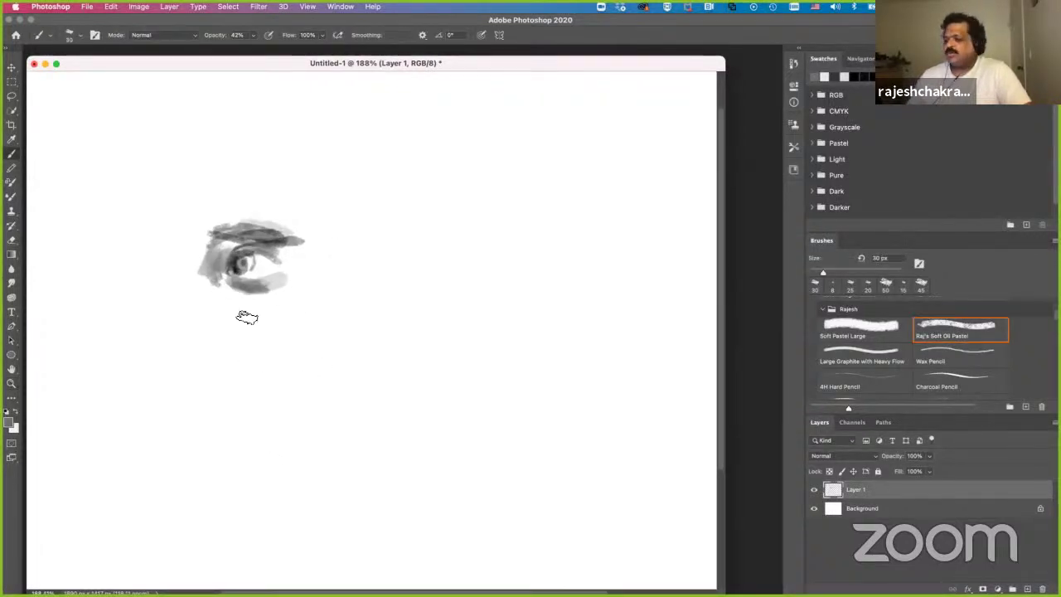
left_click(274, 283, "alt")
left_click_drag(275, 286, 268, 289)
key("super+z")
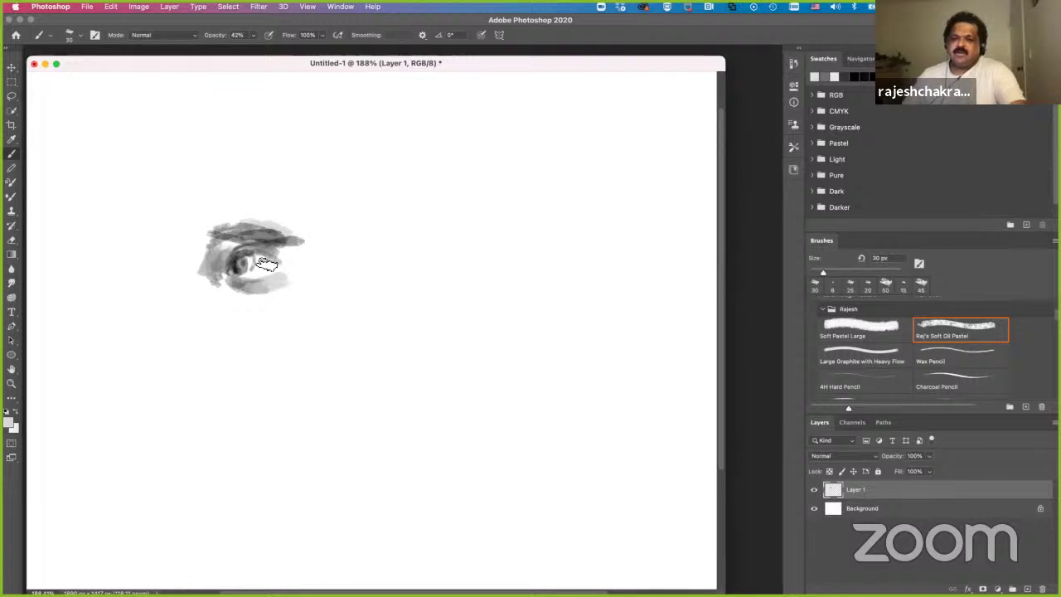
- Define the upper lid line from the iris outward with a 10 px brush in grey sampled from the iris
key("bracketleft")
key("bracketleft")
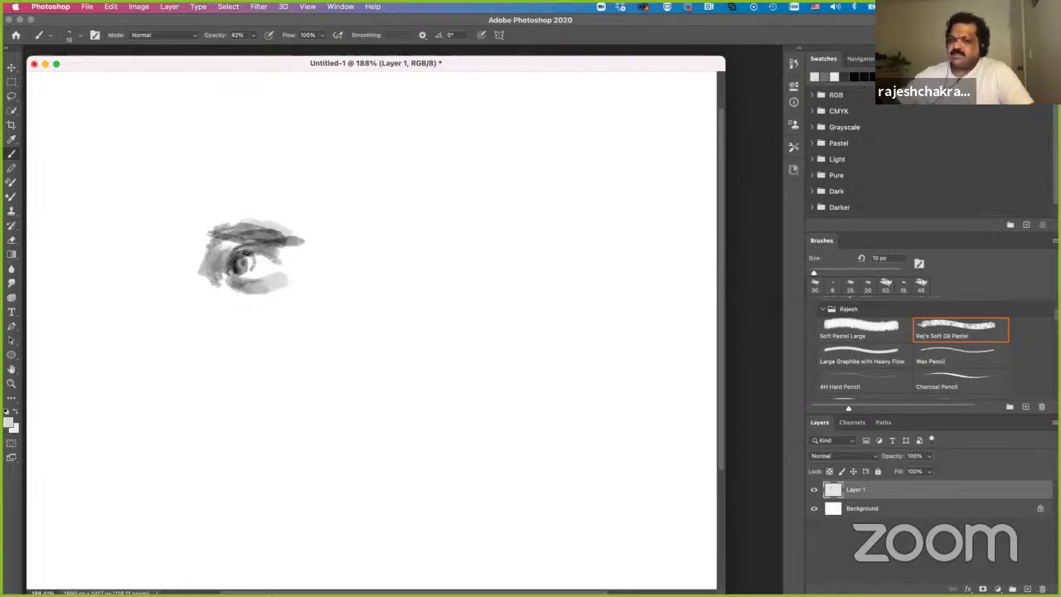
left_click(246, 257, "alt")
left_click_drag(265, 257, 248, 254)
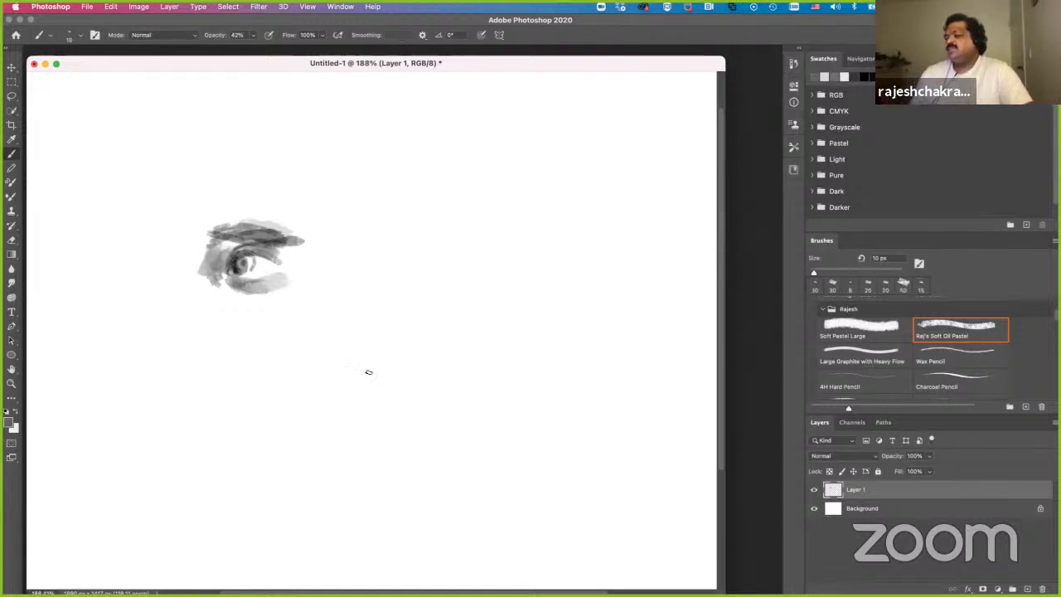
- Extend the upper lid down to the outer corner with a 20 px brush in grey sampled from the lid
key("bracketright")
key("bracketright")
key("bracketright")
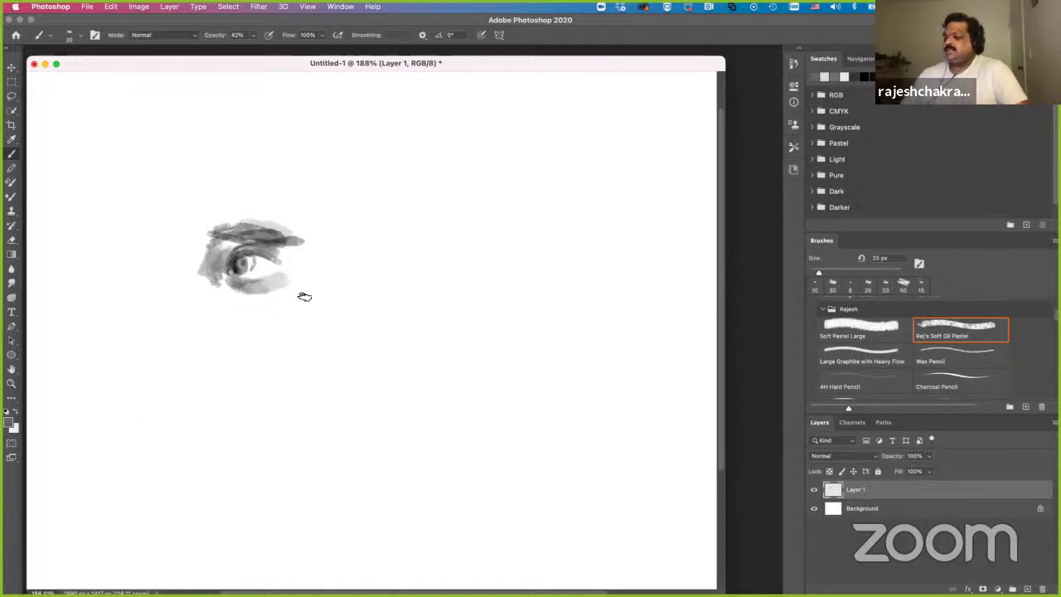
left_click(268, 261, "alt")
left_click_drag(272, 262, 283, 267)
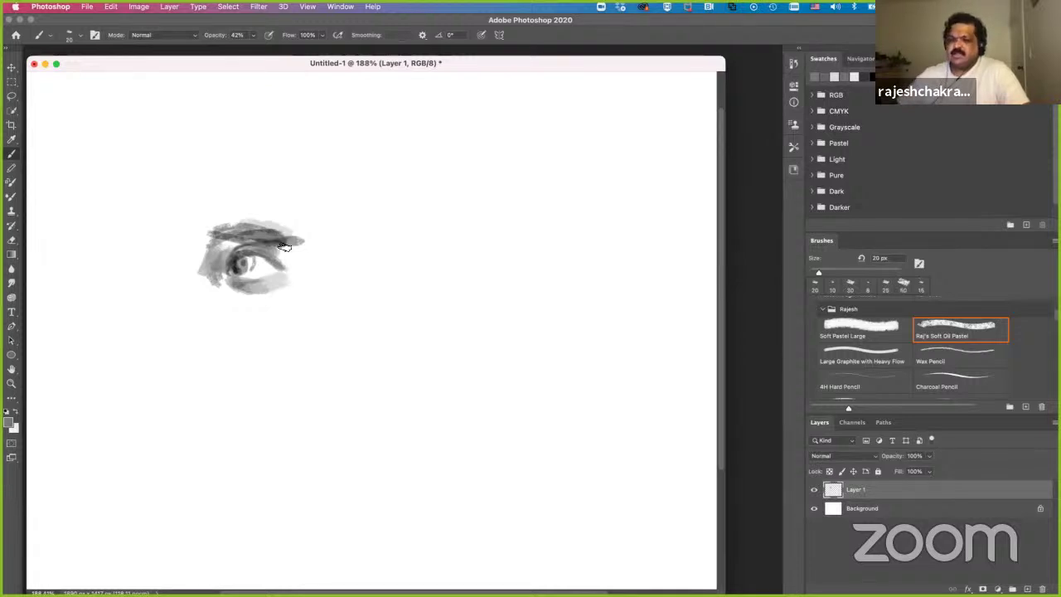
- Shade the area between the brow and the outer upper lid with greys sampled from the lid and brow
left_click(282, 248, "alt")
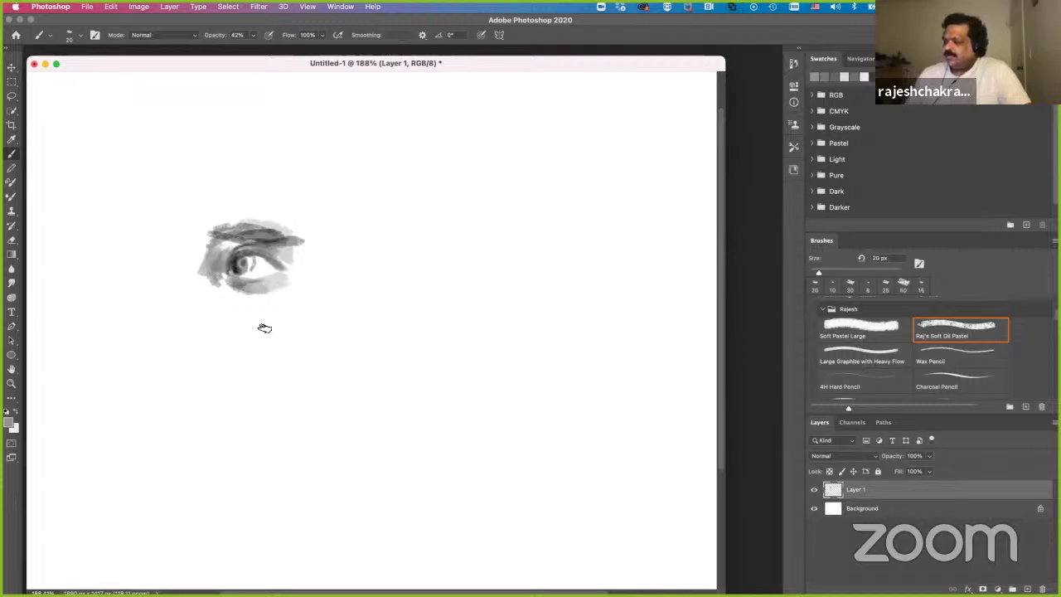
left_click(277, 262, "alt")
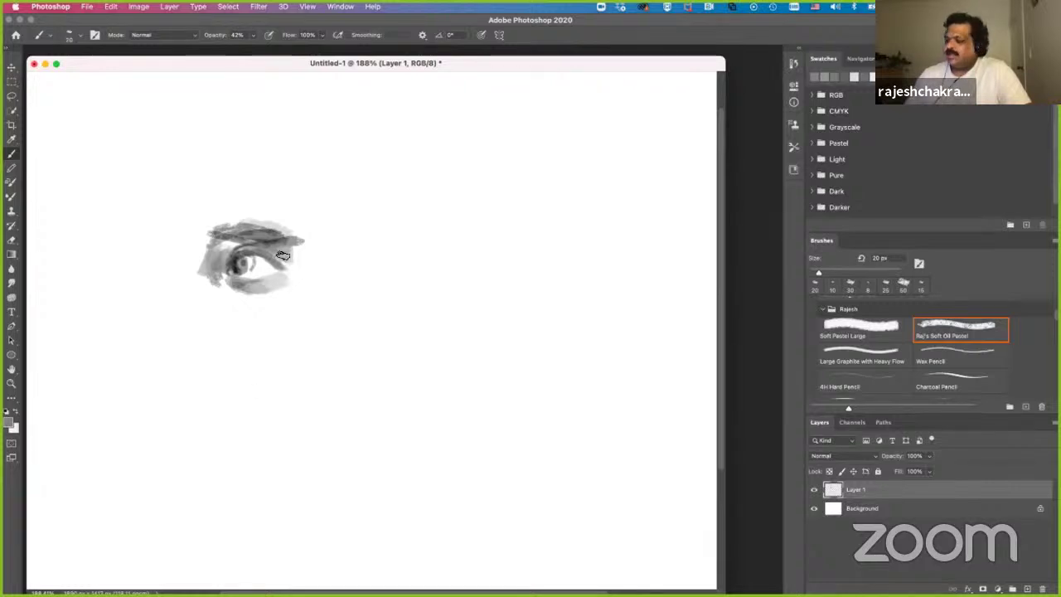
left_click(264, 240, "alt")
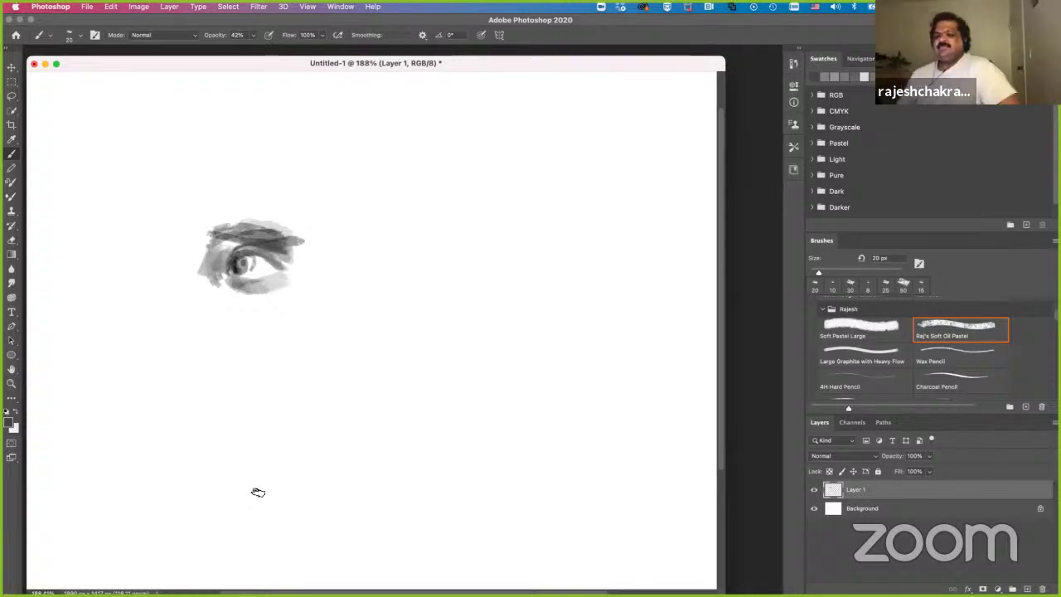
- Reshape the shadow beside the inner corner with sampled white and grey, and fill the brow's tail with sampled dark grey
left_click(260, 308, "alt")
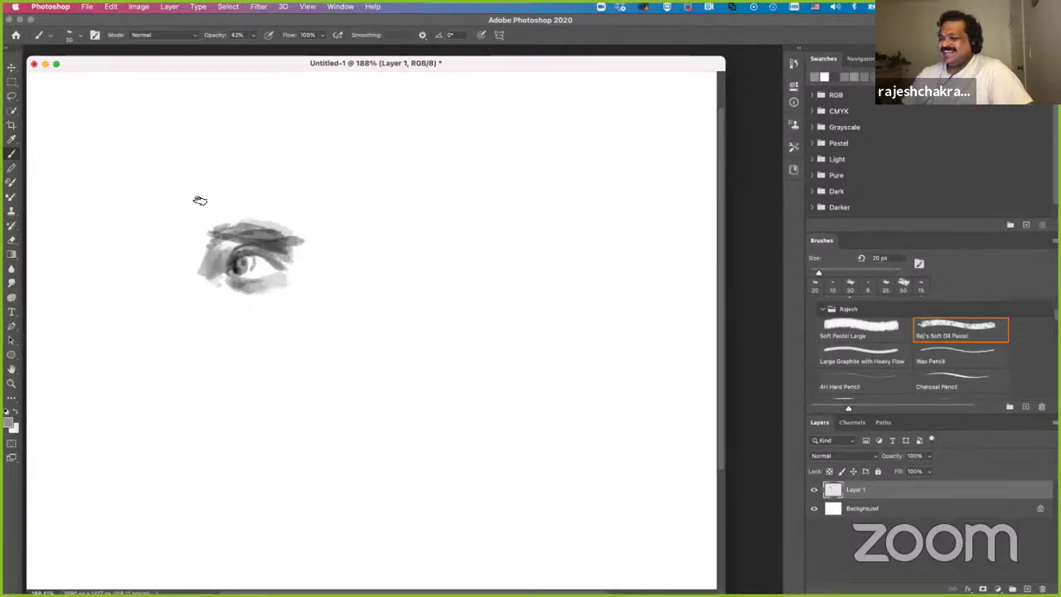
left_click(196, 299, "alt")
left_click(203, 263, "alt")
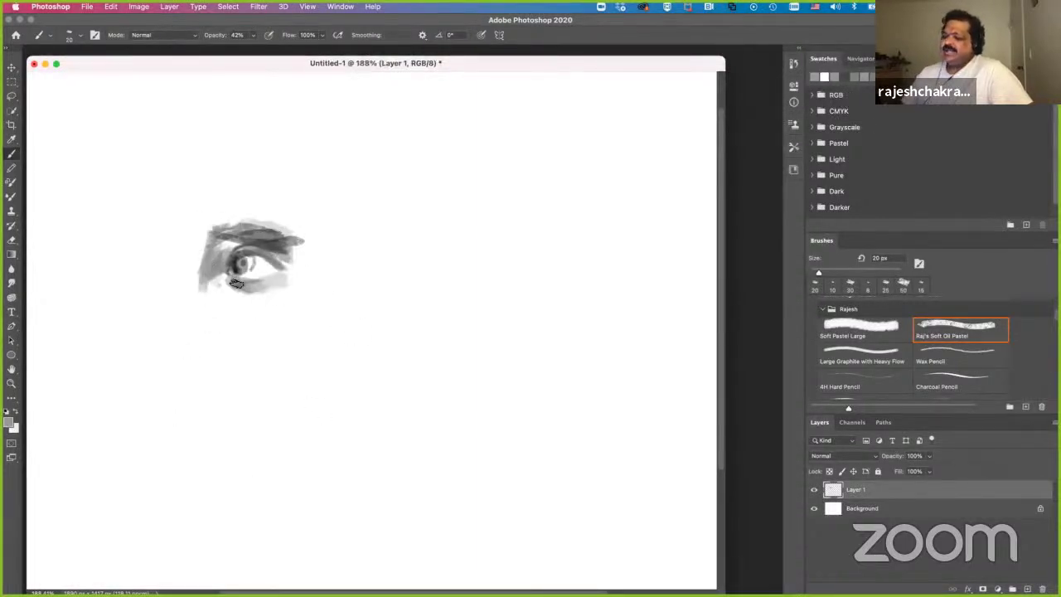
left_click(281, 242, "alt")
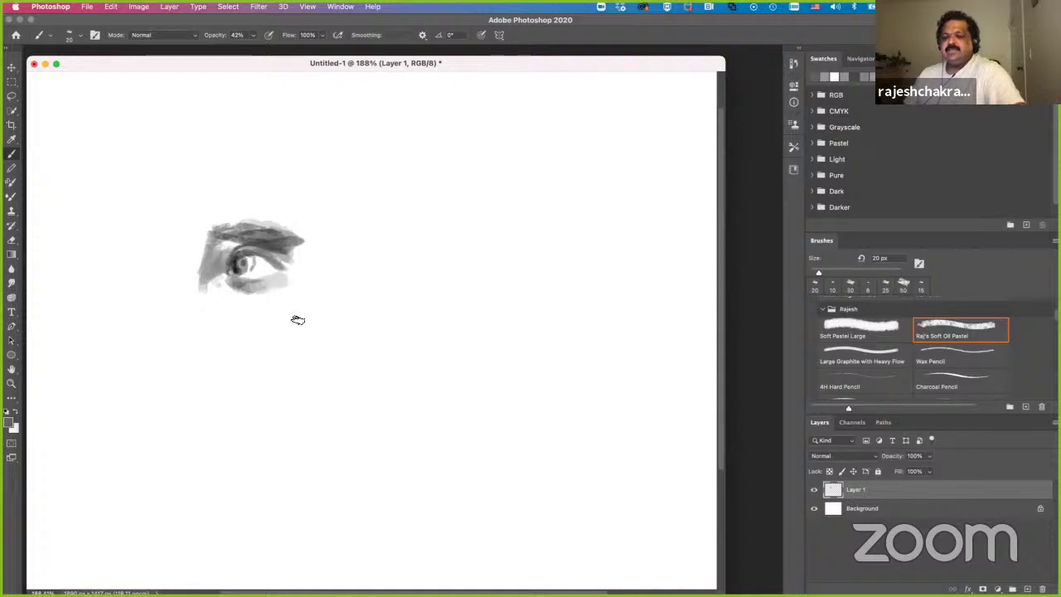
- Paint light grey shading from the outer corner down to the cheek with a 25 px brush, sampling the lower lid
key("bracketright")
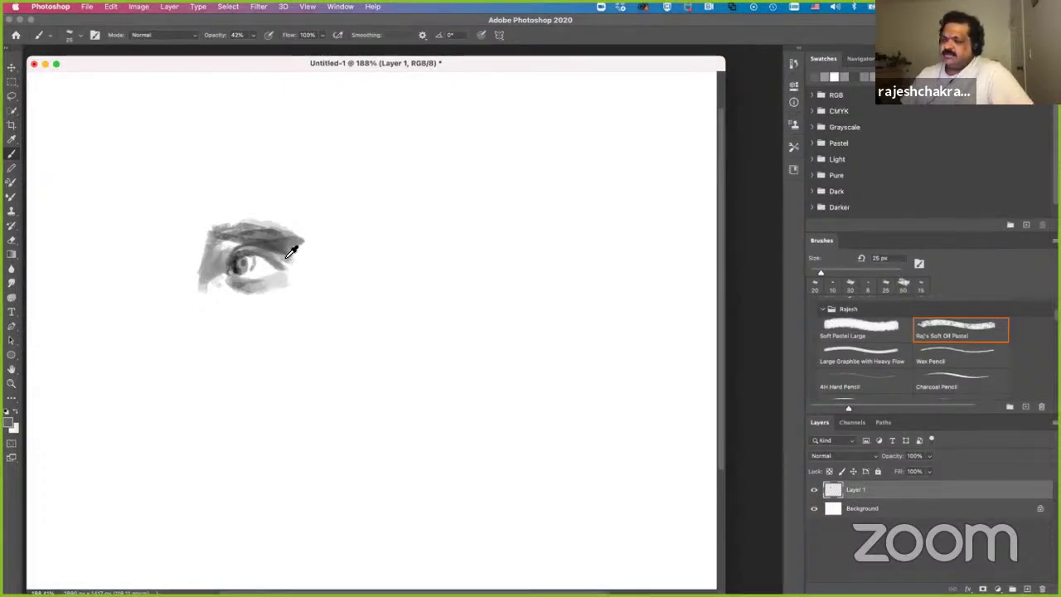
left_click(286, 276, "alt")
mouse_move(284, 251)
left_mouse_down()
mouse_move(270, 345)
mouse_move(278, 322)
mouse_move(261, 351)
mouse_move(277, 323)
mouse_move(257, 352)
mouse_move(270, 342)
mouse_move(281, 383)
left_mouse_up()
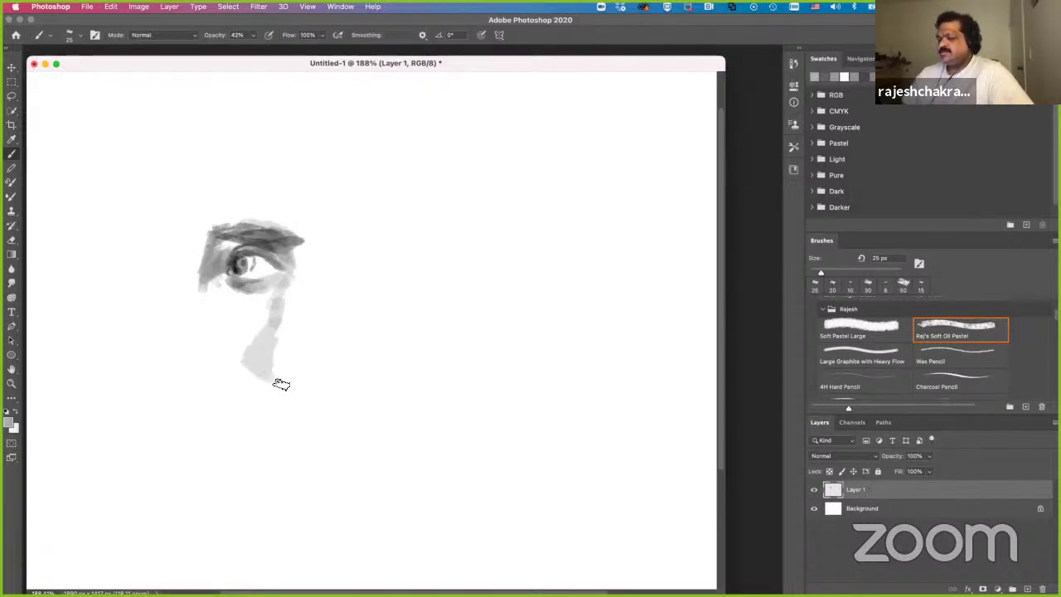
- Sample dark grey from the lower lid and retouch the iris with the brush reduced to 9 px
left_click(243, 277, "alt")
key("[")
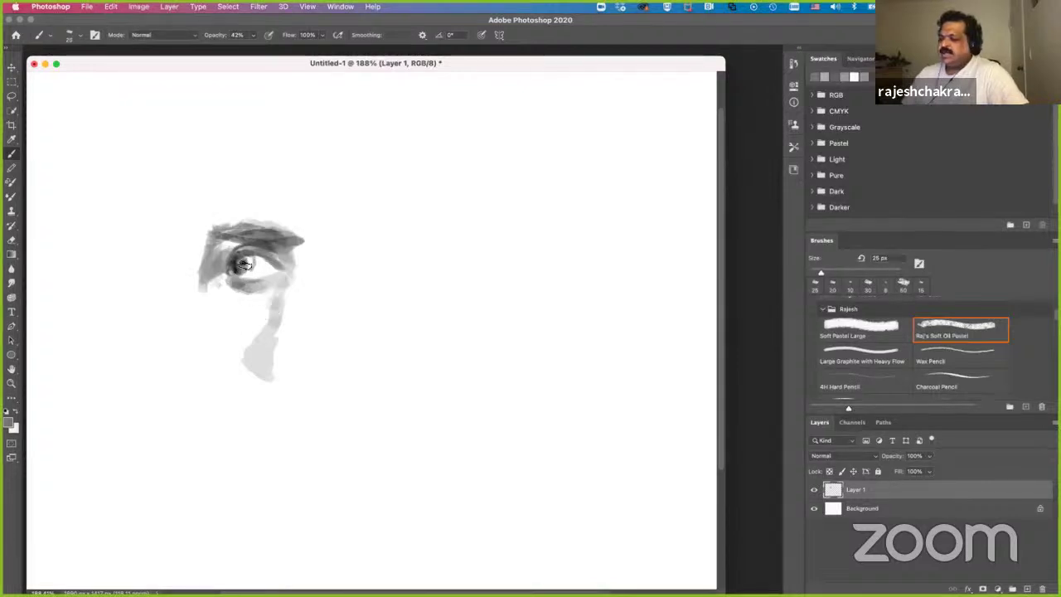
key("bracketleft")
key("bracketleft")
key("bracketleft")
key("bracketleft")
key("bracketleft")
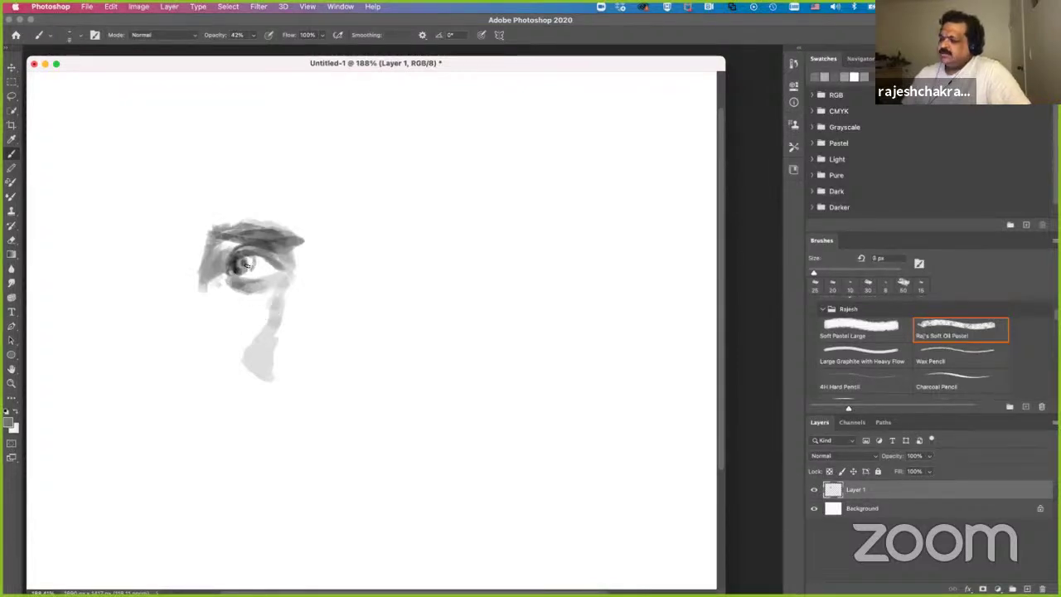
key("bracketright")
- Try a dark diagonal stroke at the lower edge of the cheek shading and undo it
left_click_drag(279, 376, 267, 368)
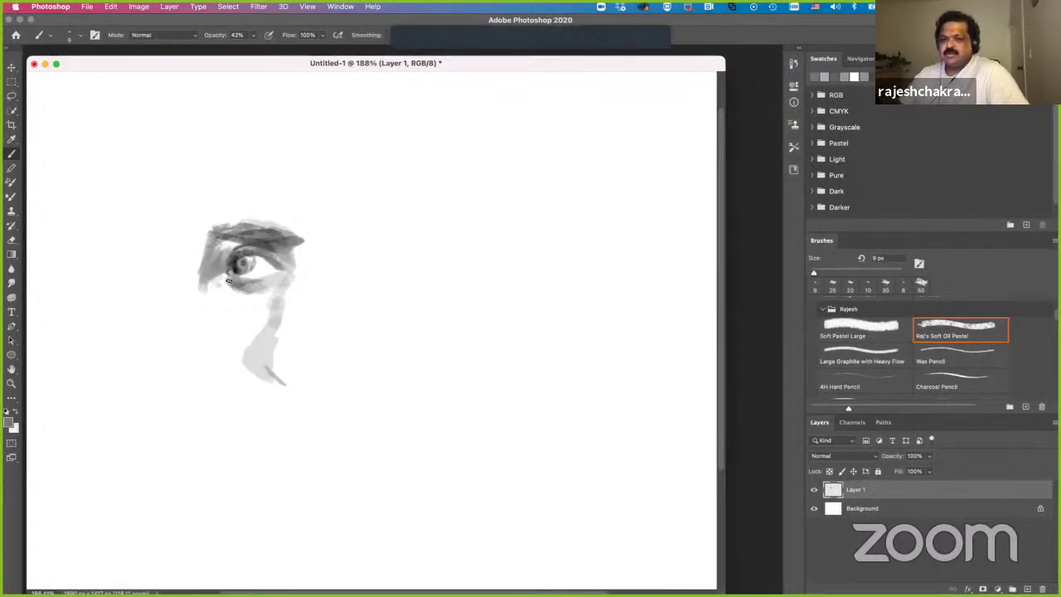
key("super+z")
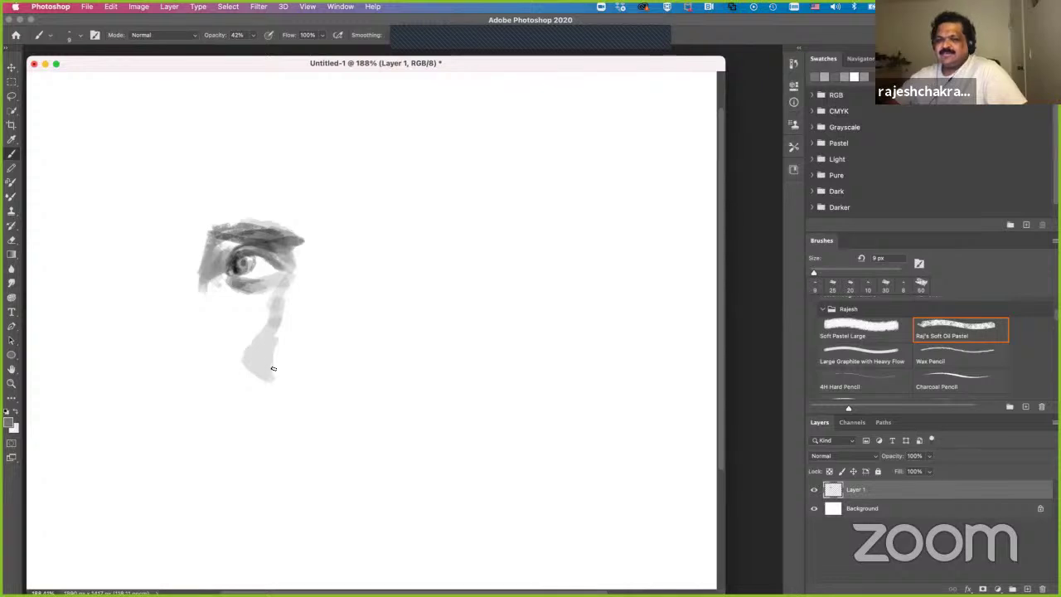
- Add a short dark stroke at the nostril and darken the narrow shadow along the nose's side with the brush enlarged to 20 px
left_click_drag(271, 366, 273, 367)
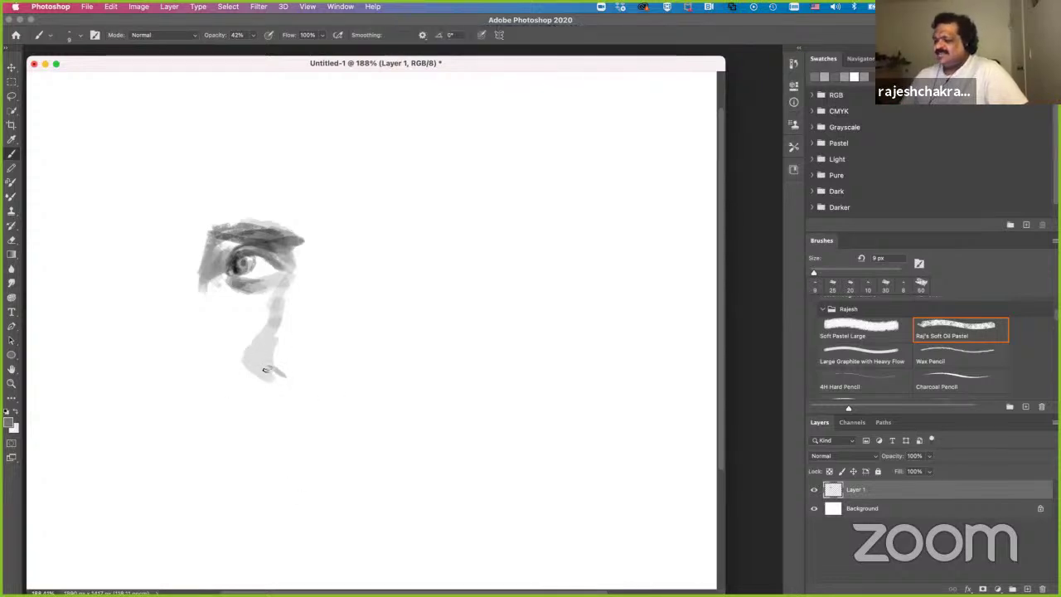
key("]")
key("]")
key("]")
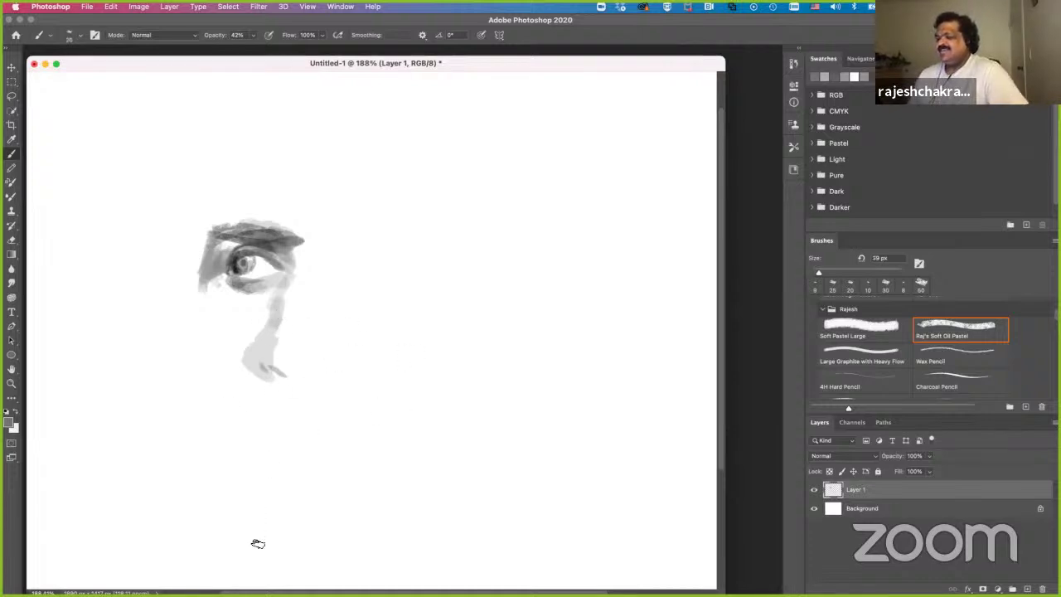
left_click_drag(268, 335, 280, 313)
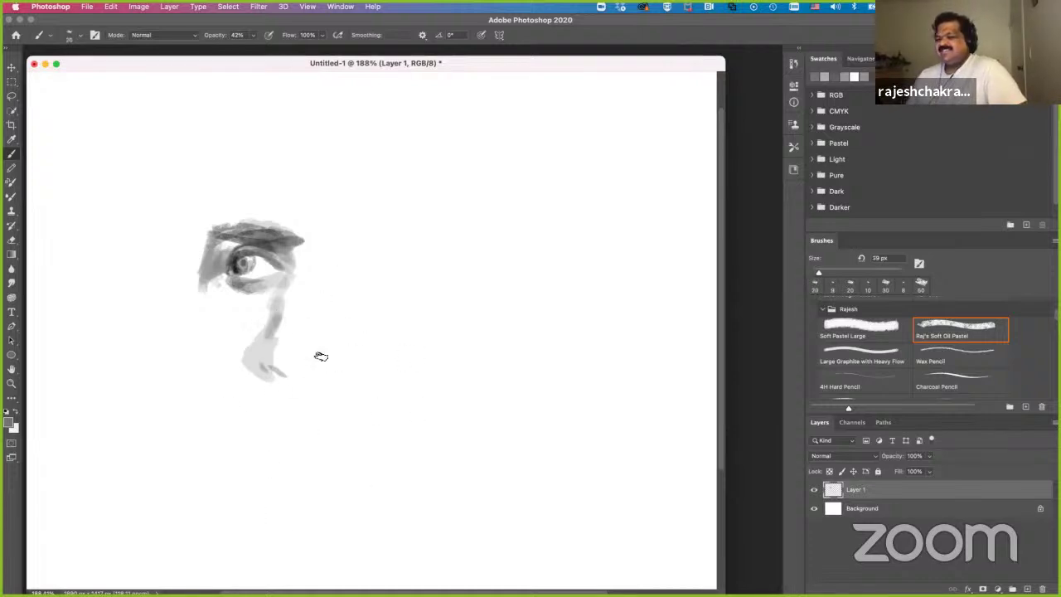
key("super+z")
- Extend the nostril wing with sampled light grey, raise the brush opacity to 63%, and paint the wing's inner shadow in sampled mid grey
left_click(266, 364, "alt")
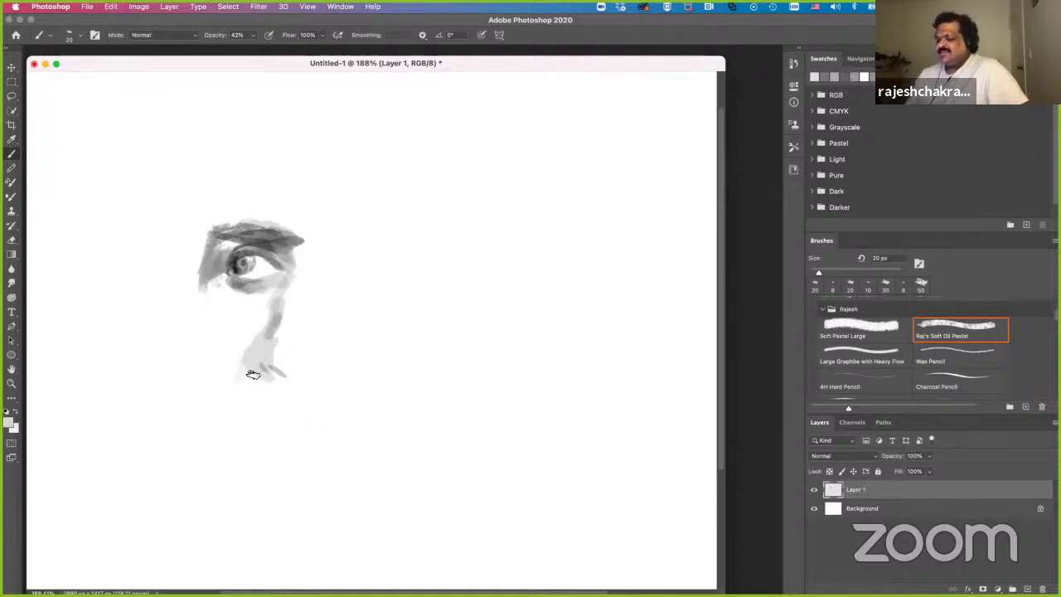
left_click(253, 359, "alt")
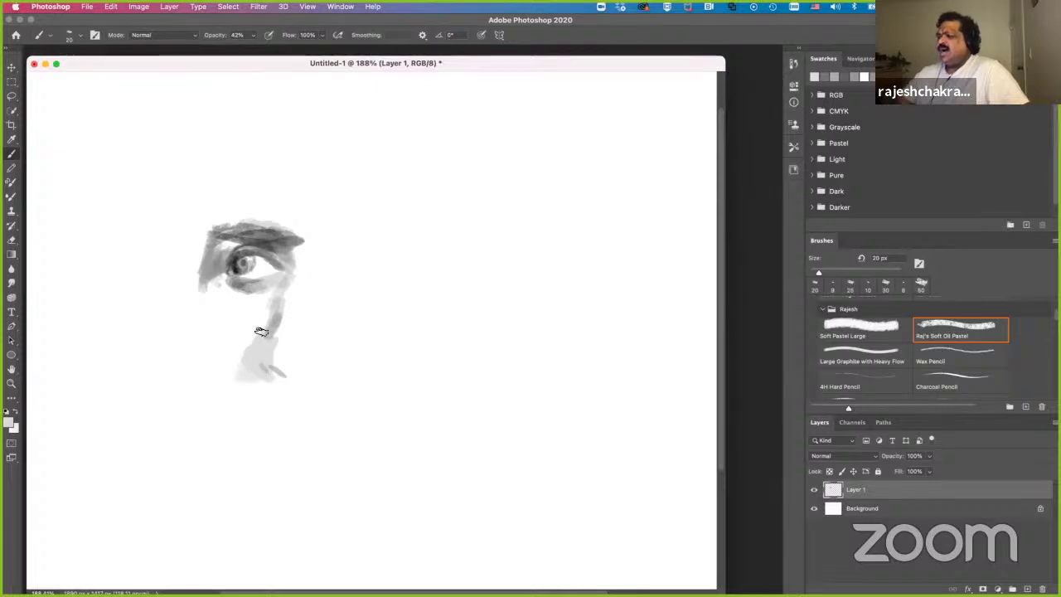
left_click(253, 35)
left_click_drag(253, 48, 264, 48)
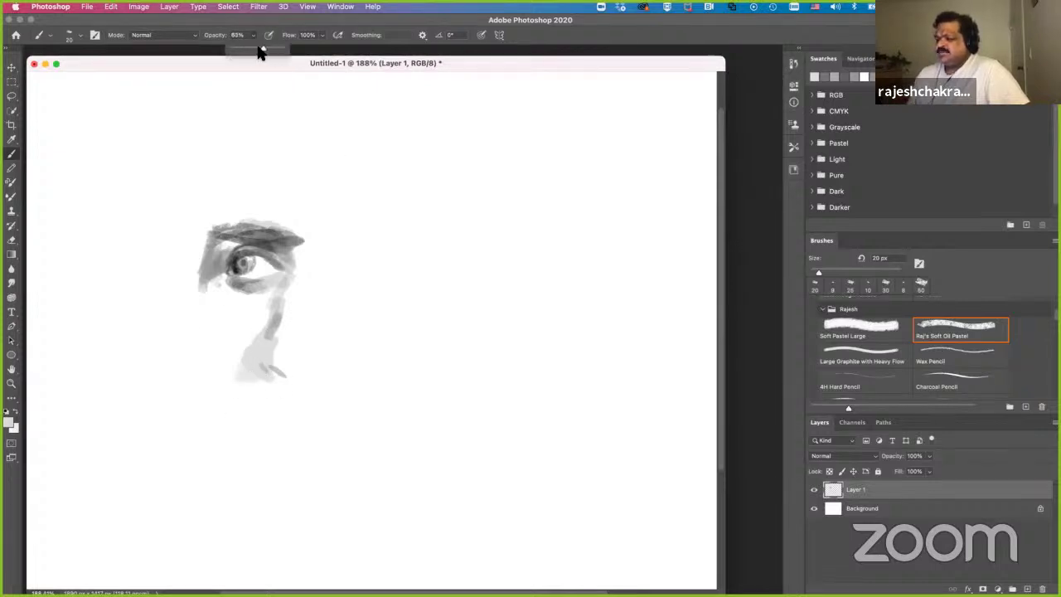
left_click(250, 367, "alt")
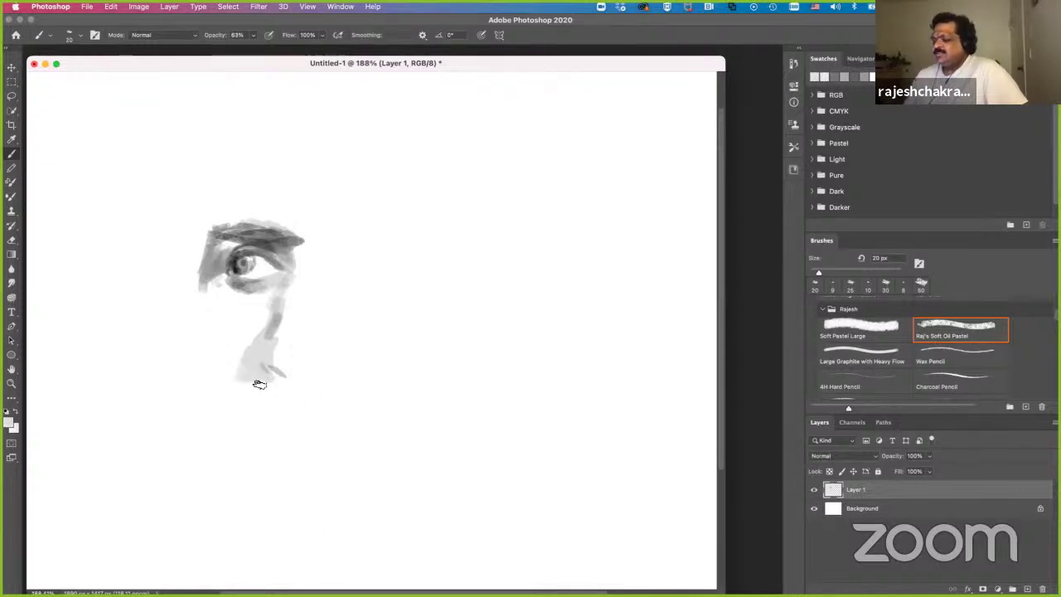
left_click(270, 334, "alt")
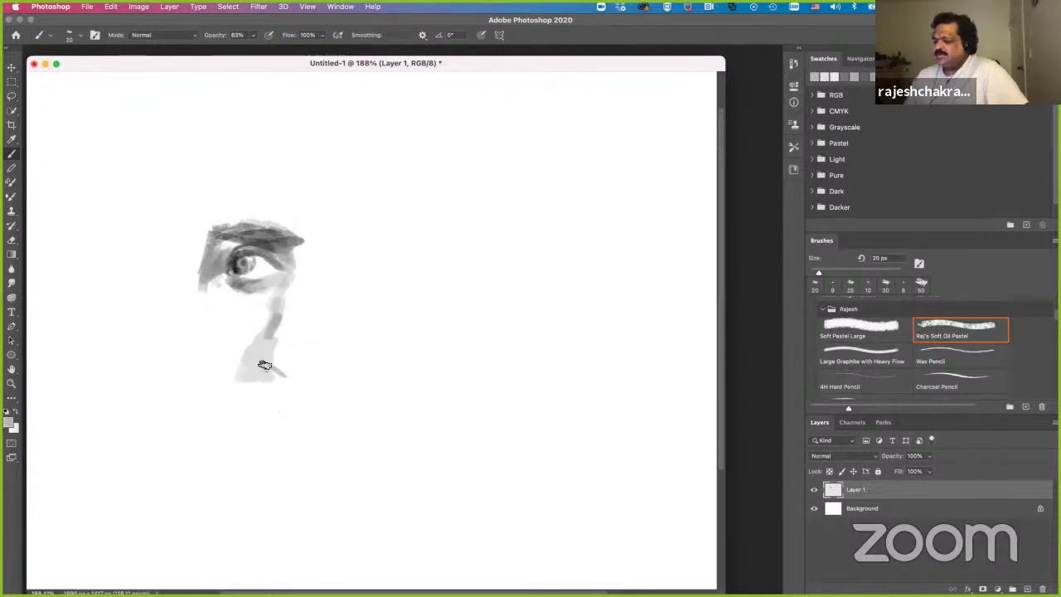
mouse_move(264, 346)
left_mouse_down()
mouse_move(295, 408)
mouse_move(284, 382)
left_mouse_up()
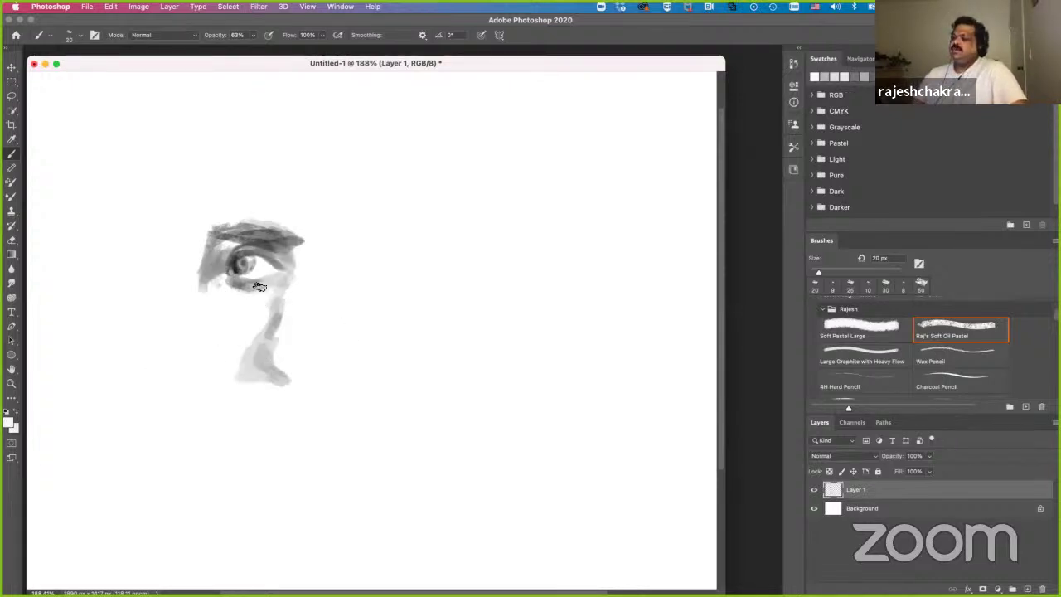
- Block in the nose bridge with diagonal strokes of grey sampled near the inner eye corner, reducing the brush flow to 46%
left_click(290, 261, "alt")
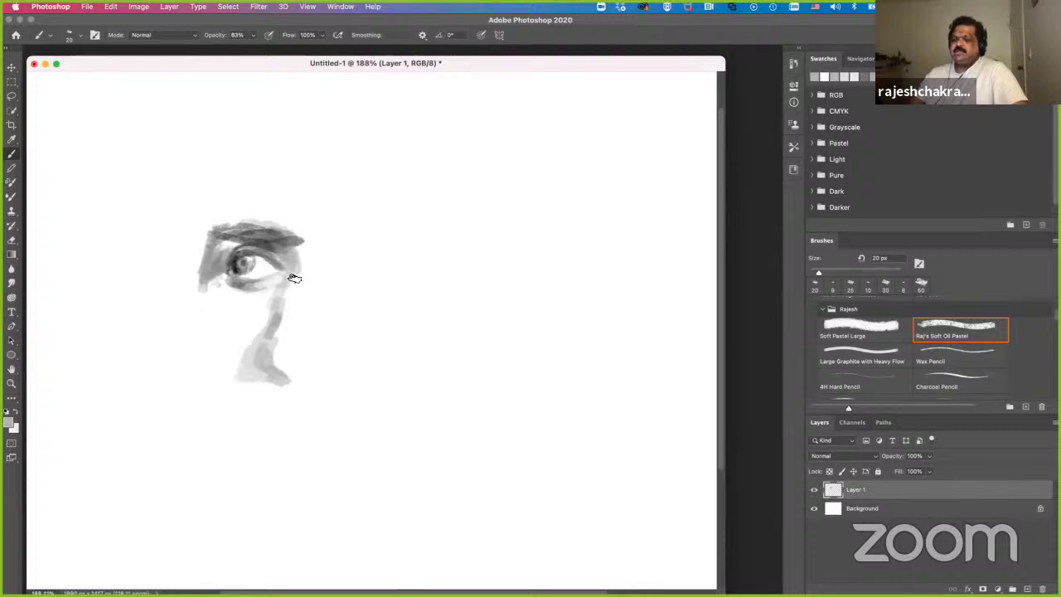
left_click_drag(295, 277, 266, 358)
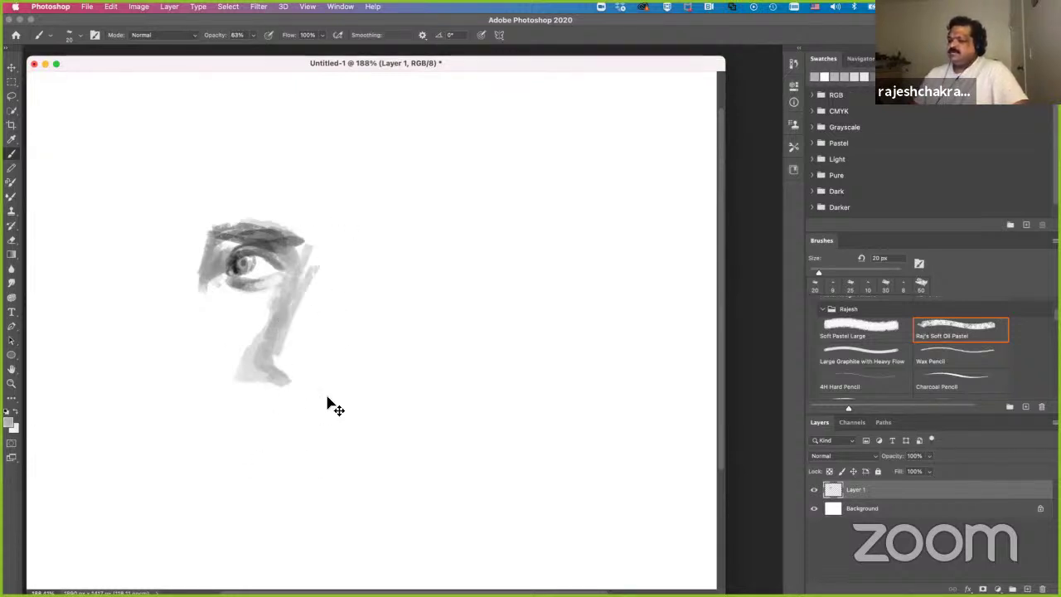
left_click_drag(322, 35, 294, 59)
left_click_drag(287, 339, 299, 357)
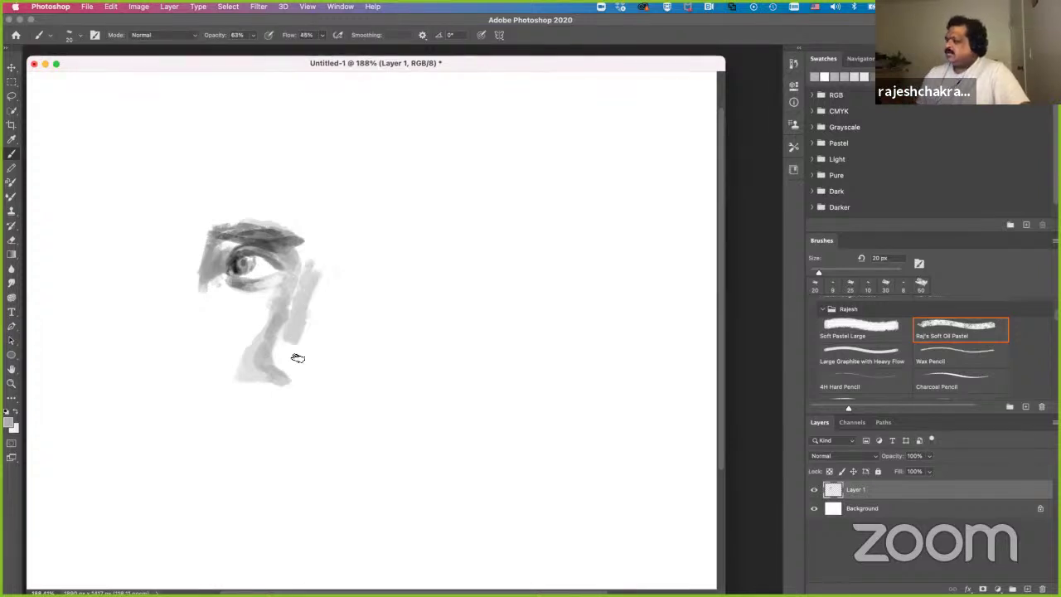
- Blend the nose bridge down to the tip with lighter greys sampled from the bridge strokes
left_click(294, 329, "alt")
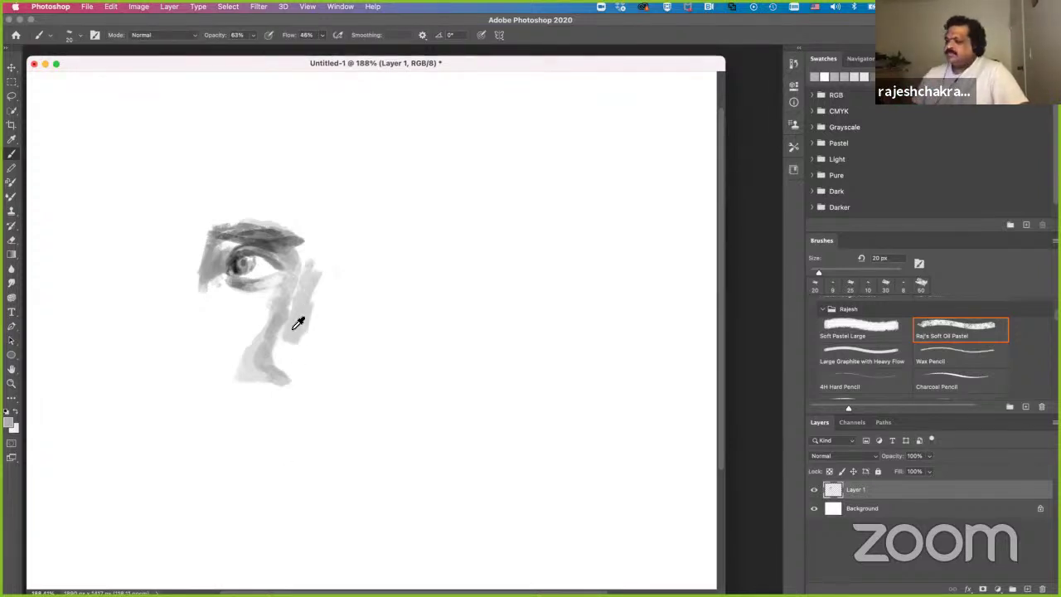
left_click_drag(288, 356, 300, 345)
left_click(298, 302, "alt")
left_click_drag(307, 272, 298, 315)
left_click(312, 258, "alt")
mouse_move(317, 253)
left_mouse_down()
mouse_move(280, 342)
mouse_move(295, 331)
mouse_move(294, 356)
left_mouse_up()
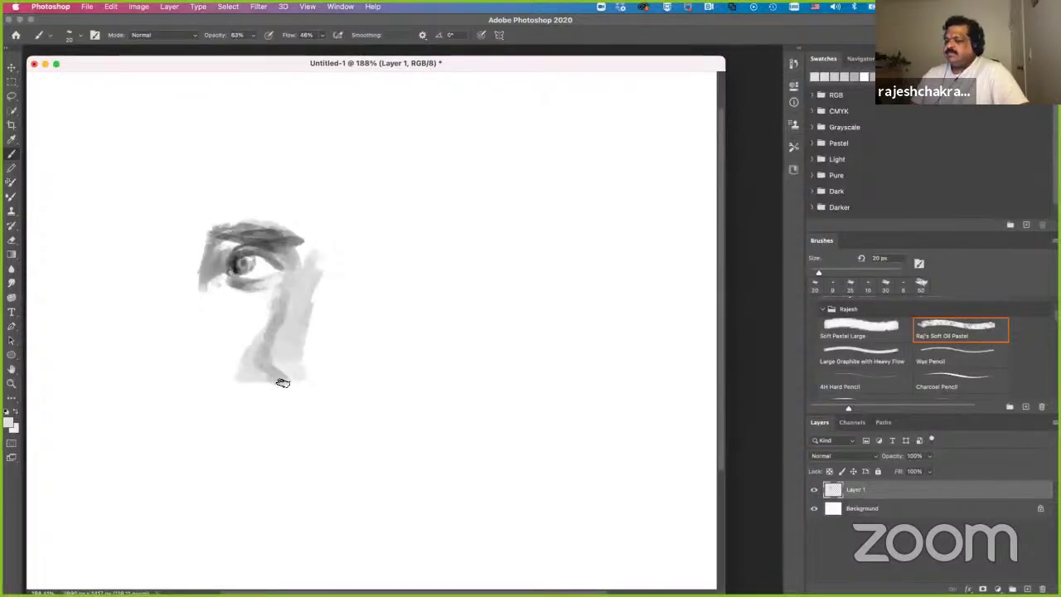
- Shade the underside of the nose tip with sampled grey and cover the far side of the nose in light grey
left_click(283, 375, "alt")
left_click_drag(297, 374, 318, 369)
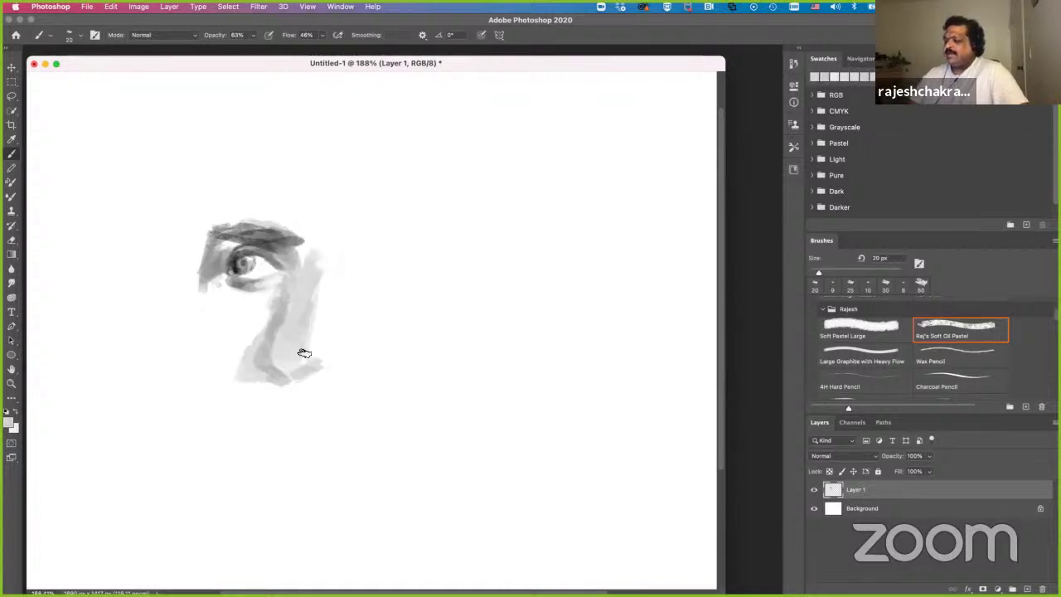
mouse_move(326, 330)
left_mouse_down()
mouse_move(319, 269)
mouse_move(322, 298)
left_mouse_up()
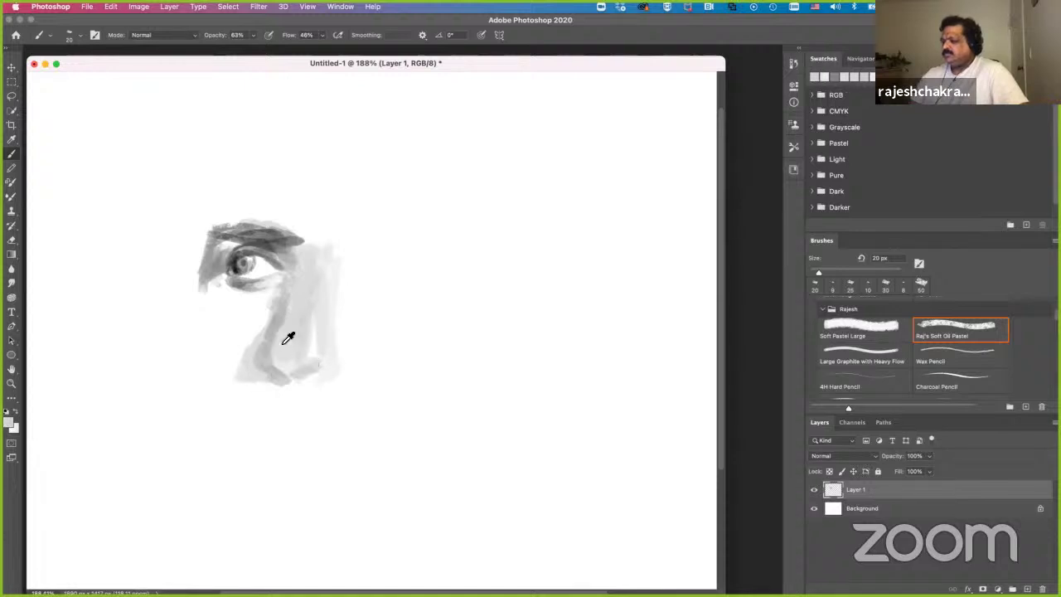
- Paint both nostrils with dark grey sampled from the eye, deepening the near nostril with a 10 px brush
left_click(248, 256, "alt")
mouse_move(331, 383)
left_mouse_down()
mouse_move(329, 372)
mouse_move(308, 373)
left_mouse_up()
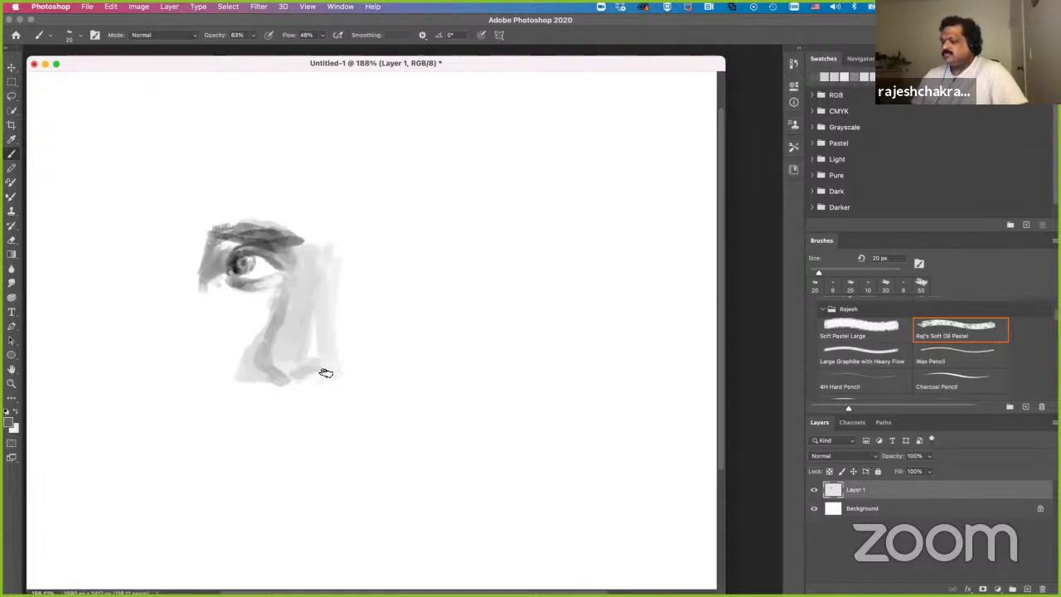
left_click_drag(315, 374, 323, 370)
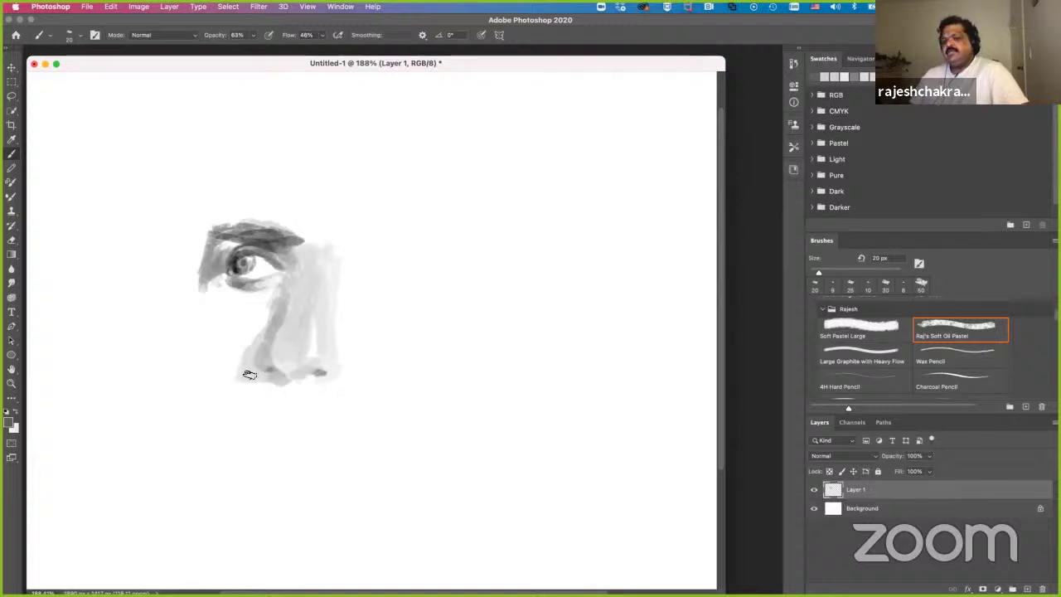
left_click_drag(261, 370, 281, 380)
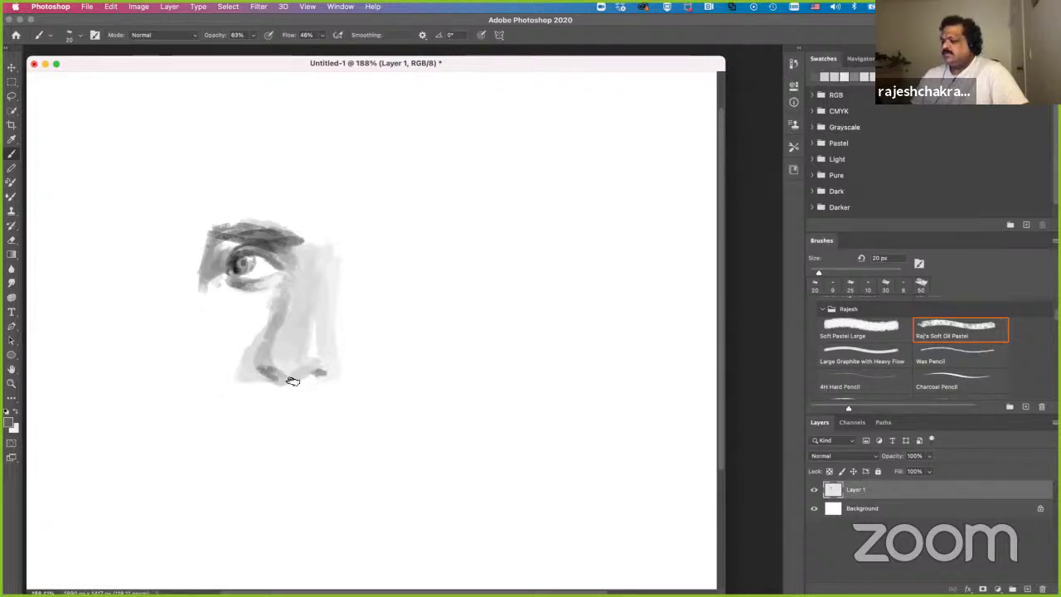
key("bracketleft")
mouse_move(275, 373)
left_mouse_down()
mouse_move(294, 383)
mouse_move(283, 378)
left_mouse_up()
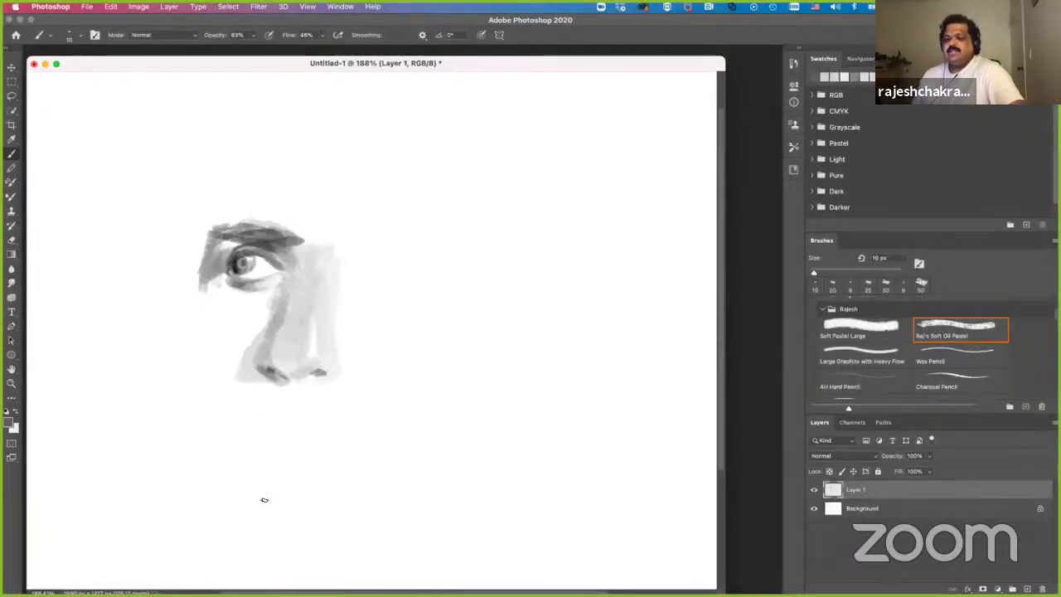
- Block in the second eye's iris across the nose bridge in grey, starting at 25 px and filling it with a 10 px brush
key("bracketright")
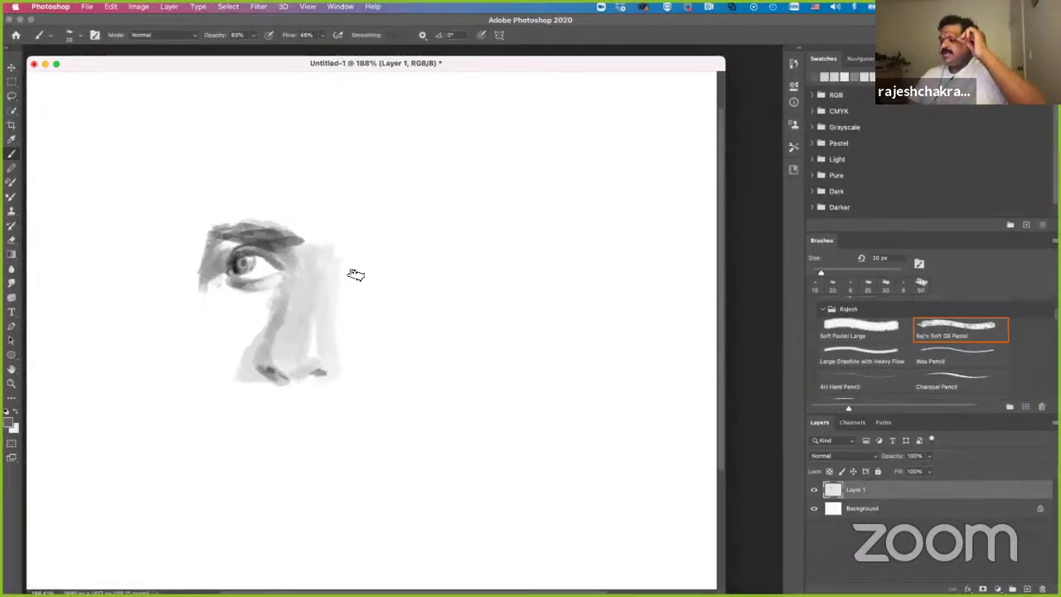
key("bracketright")
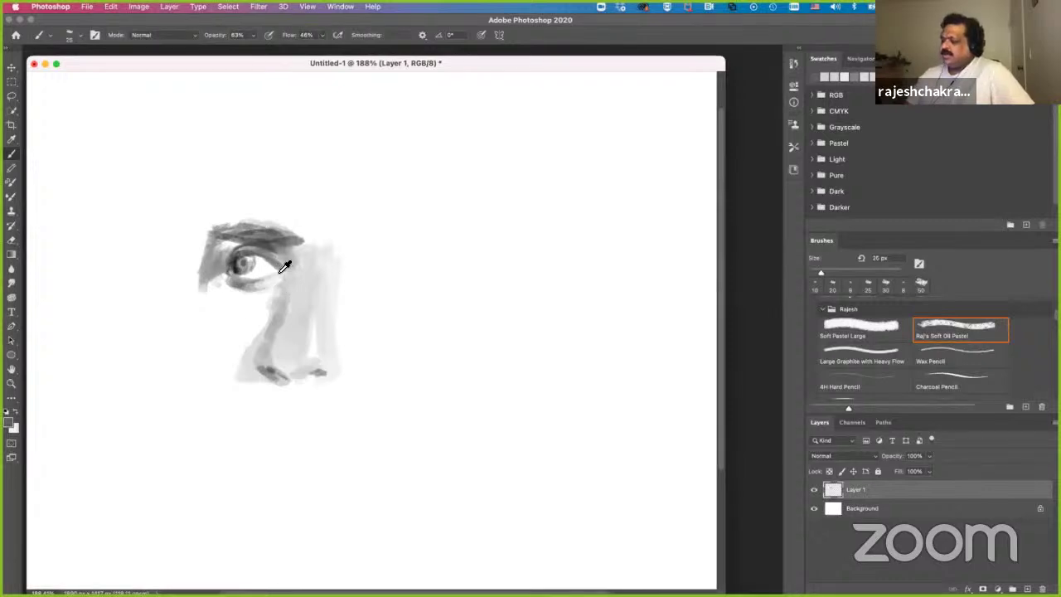
left_click(362, 280)
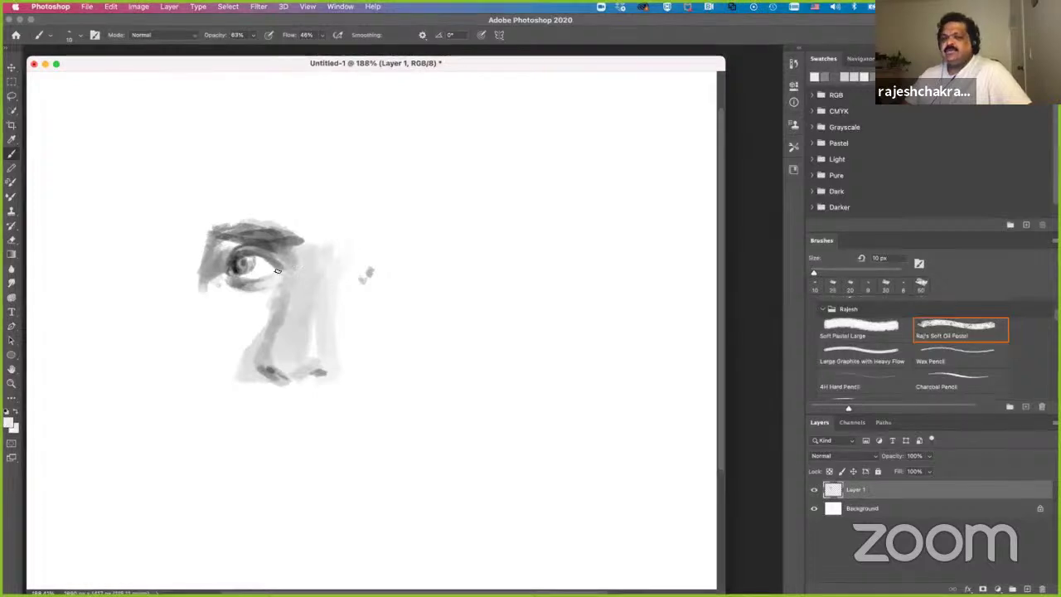
left_click(370, 273, "alt")
left_click_drag(363, 273, 366, 266)
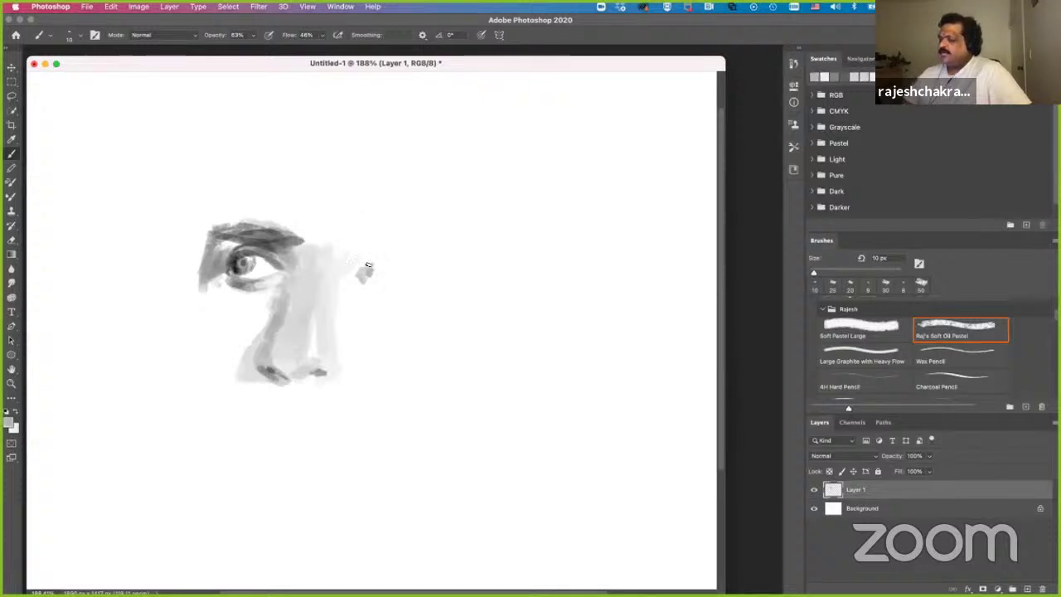
- Darken the second eye's iris with near-black sampled from the first pupil, and mark the eye's inner and outer corners
left_click(247, 263, "alt")
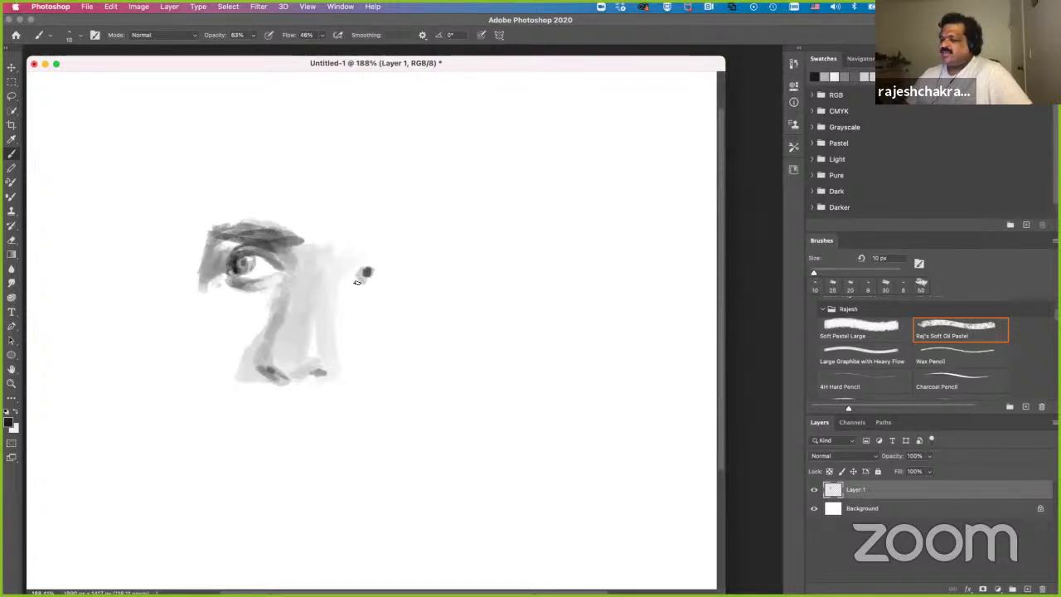
left_click_drag(371, 274, 351, 271)
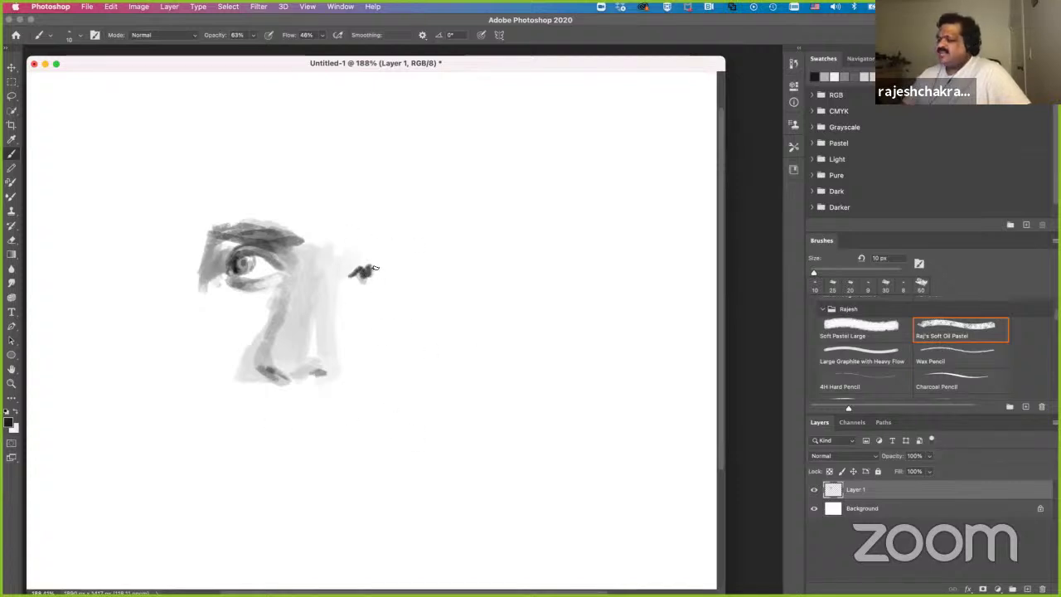
left_click_drag(370, 267, 361, 272)
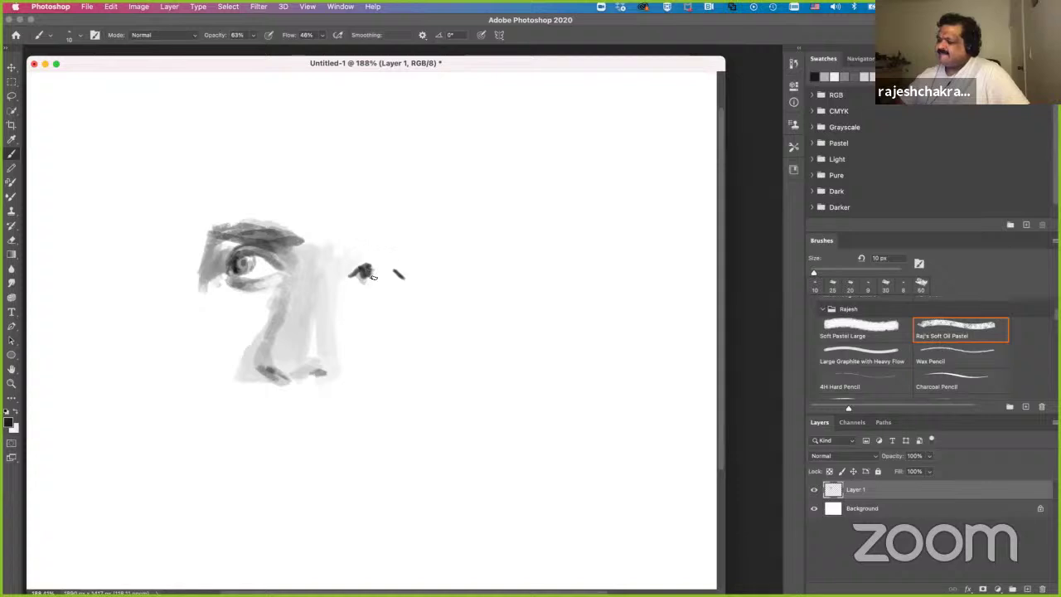
left_click_drag(370, 277, 362, 273)
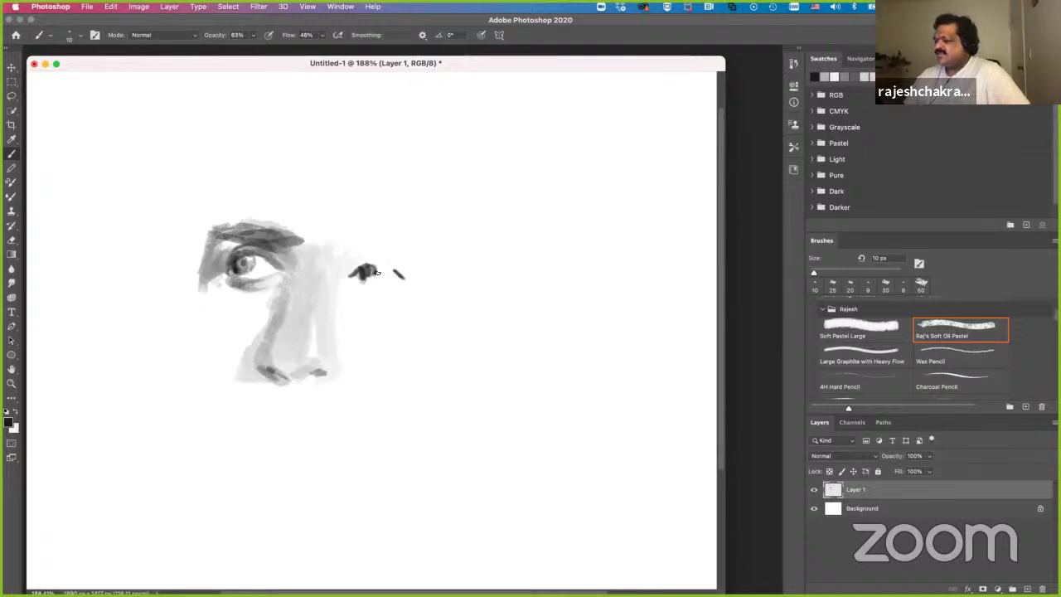
- Refine the second iris with sampled light grey, white and dark grey, and connect the upper lid line to the outer corner
left_click(248, 267, "alt")
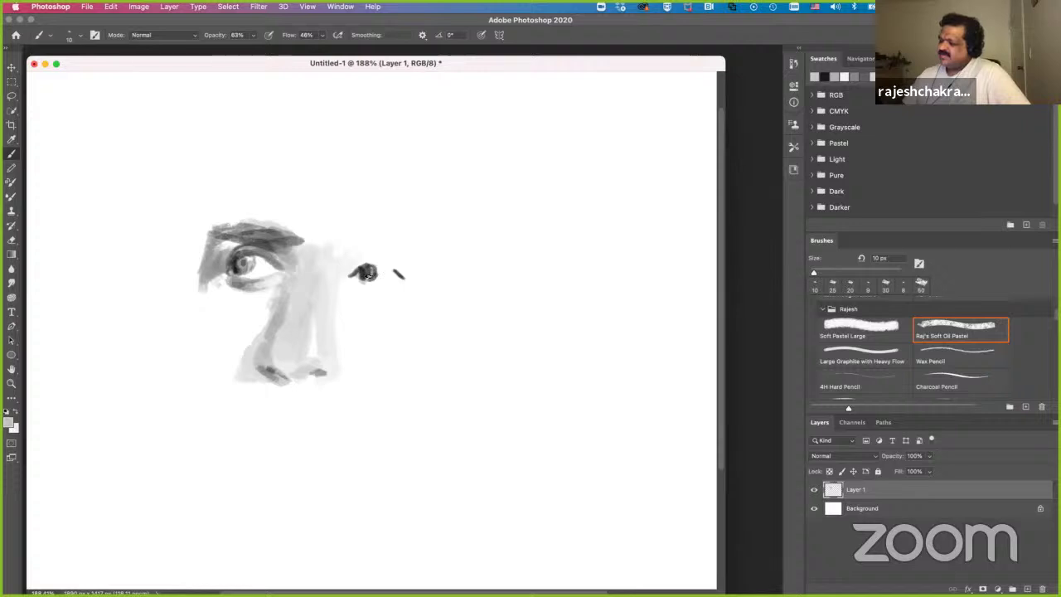
left_click(359, 195, "alt")
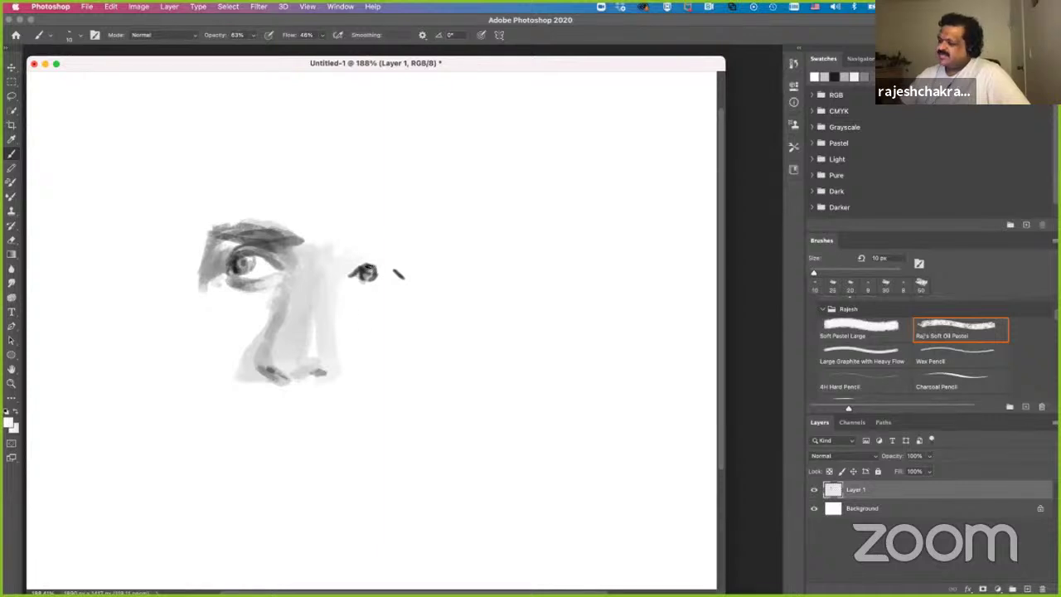
left_click(370, 275, "alt")
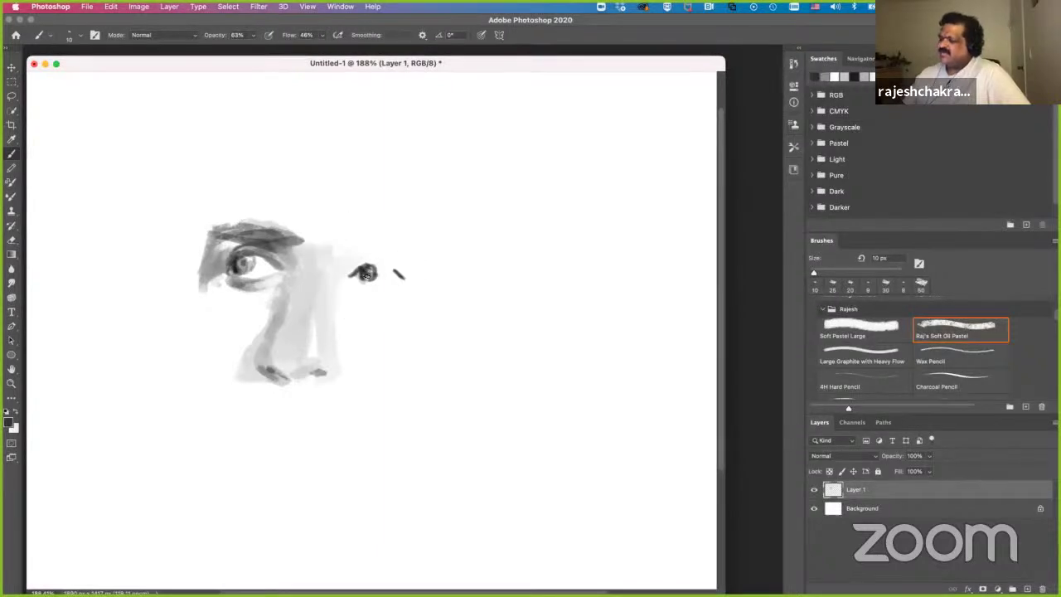
- Paint a dark grey crease above the second eye with a 20 px brush and soften its outer corner with sampled white
key("bracketright")
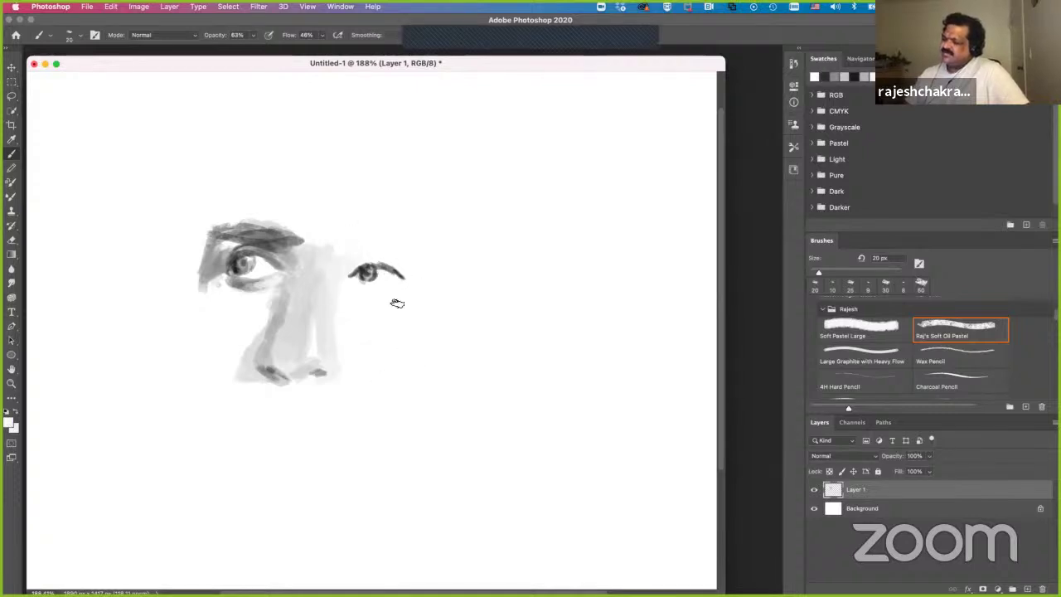
left_click(370, 262, "alt")
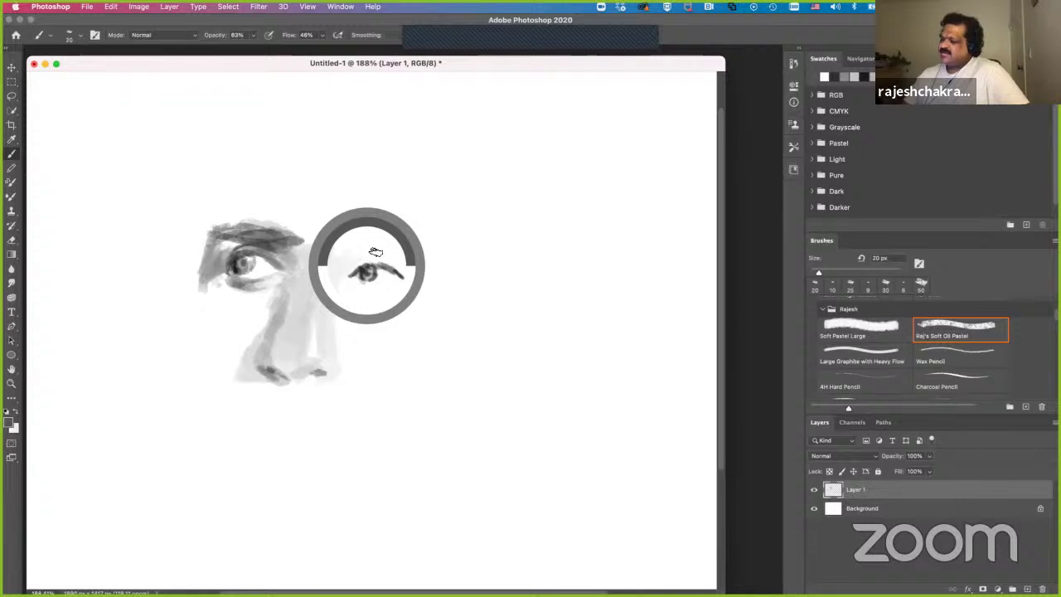
left_click_drag(357, 259, 399, 265)
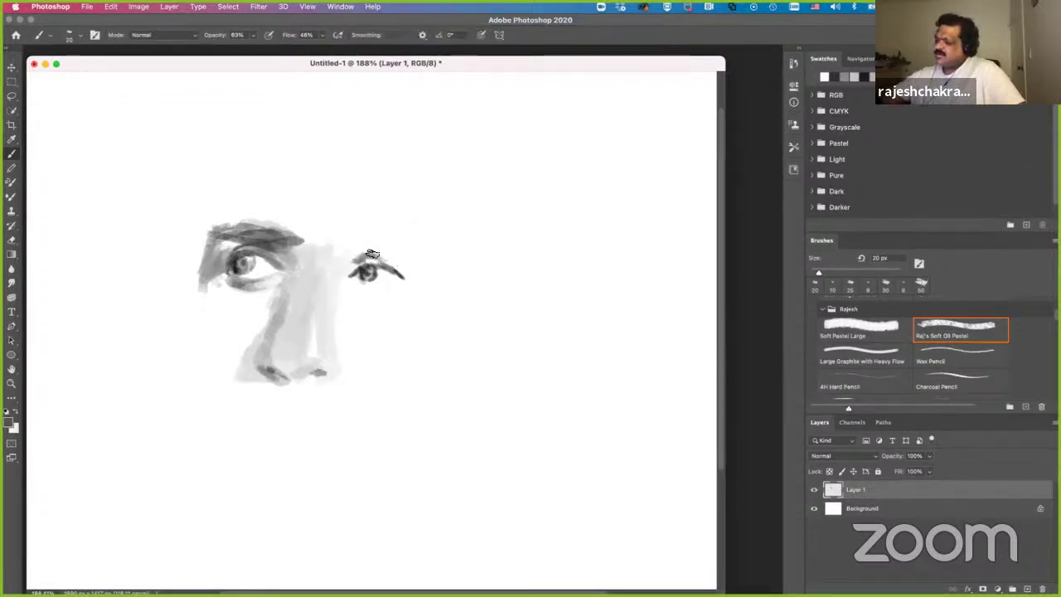
left_click(405, 267, "alt")
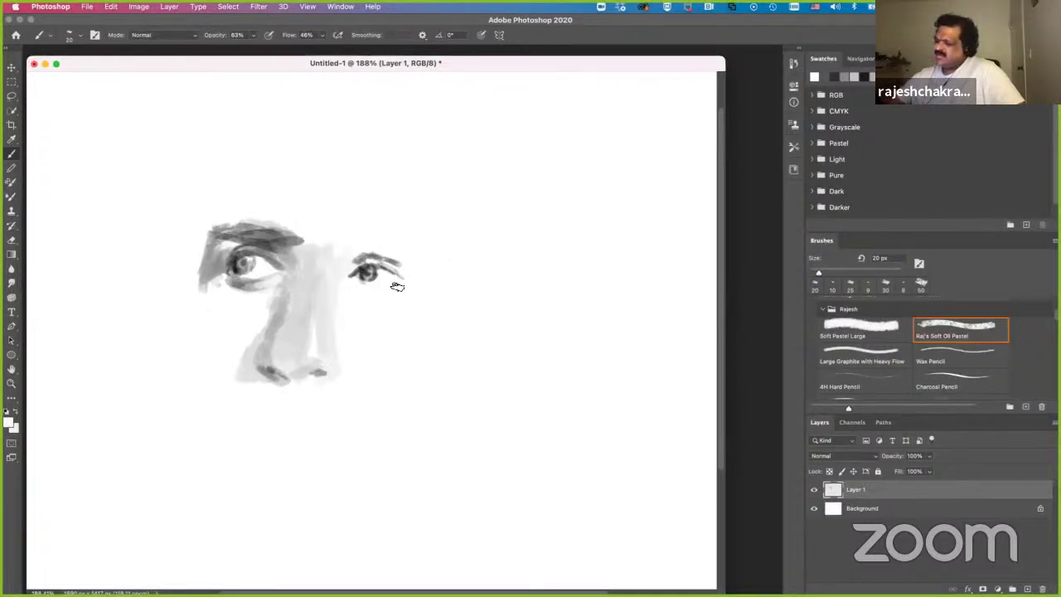
- Darken the second eye's upper lid line towards its outer corner with near-black sampled from the pupil, using a 9 px brush
left_click(375, 269, "alt")
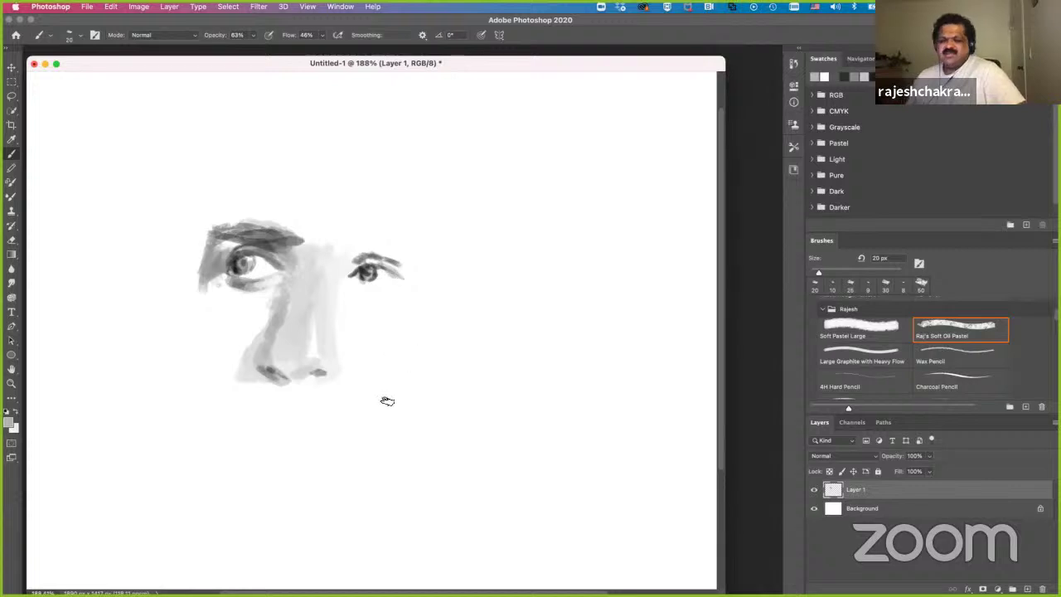
key("[")
key("[")
key("[")
key("[")
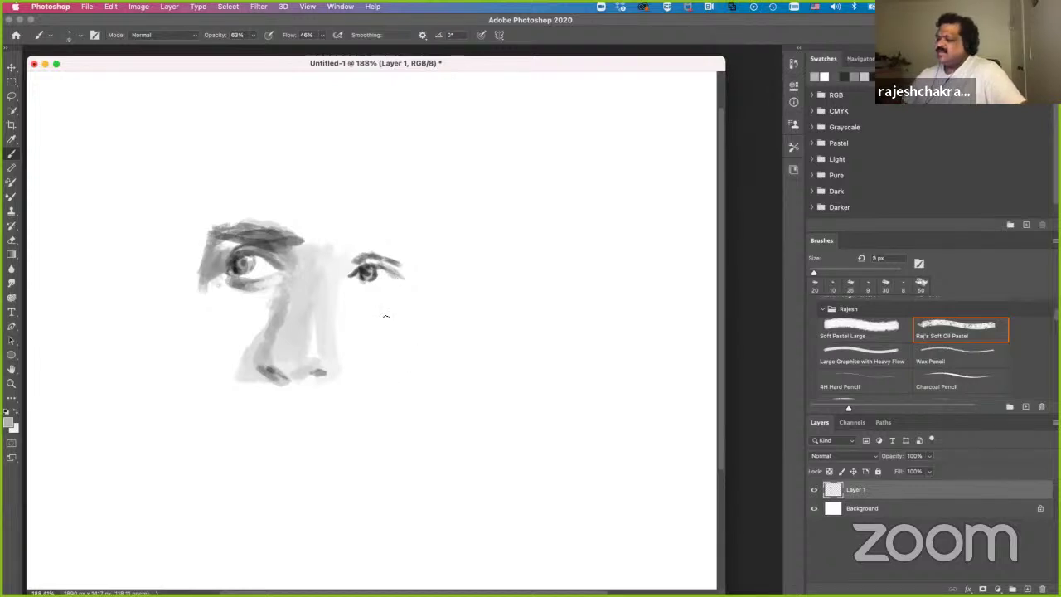
right_click(364, 267)
left_click(366, 270, "alt")
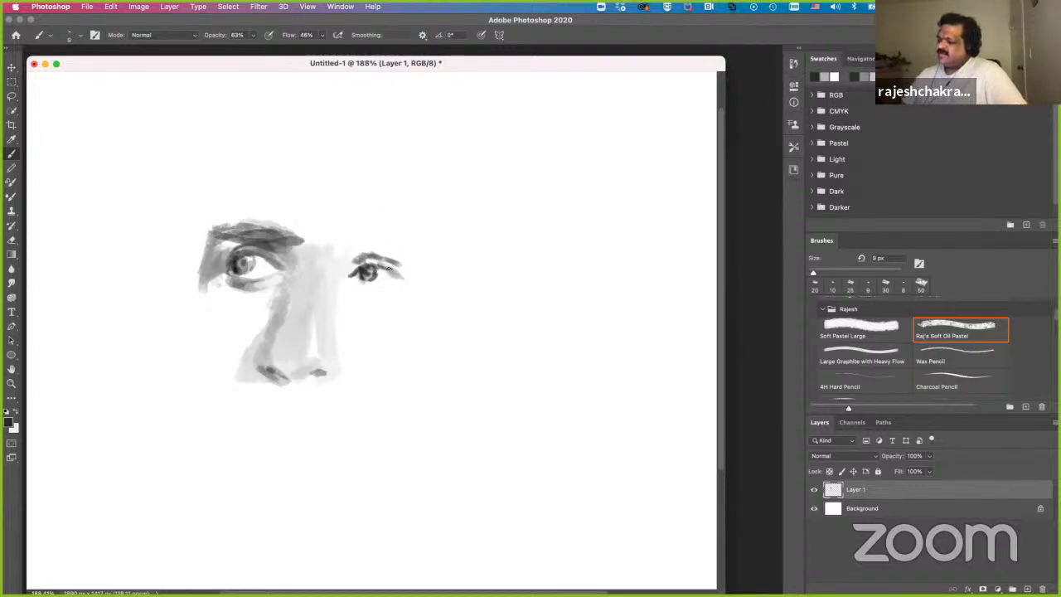
left_click(396, 274)
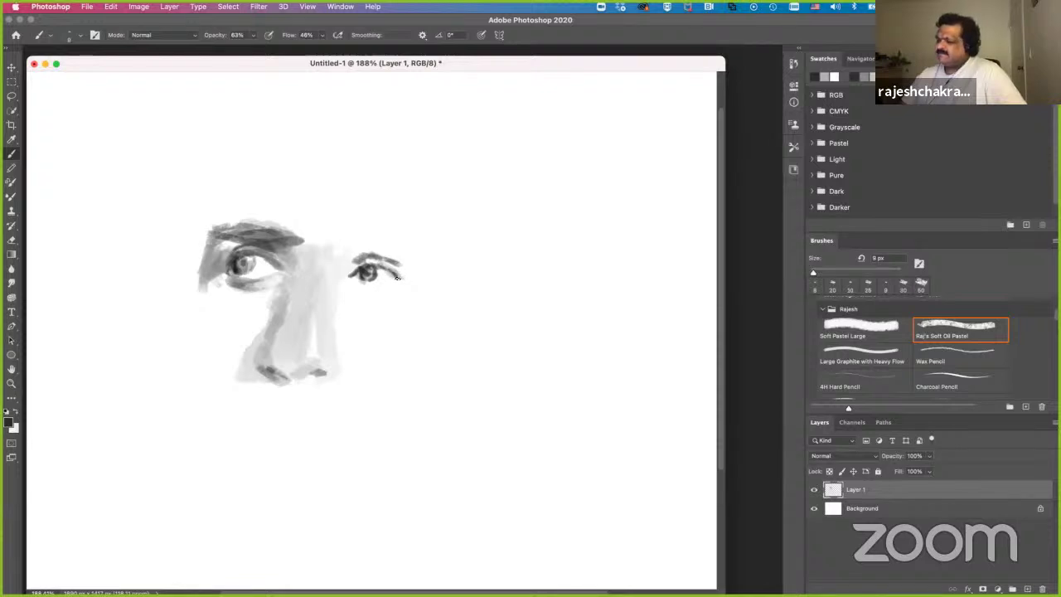
- Paint a short dark grey stroke below the second eye's outer corner with a 20 px brush
key("]")
key("]")
key("]")
key("]")
left_click_drag(392, 297, 403, 289)
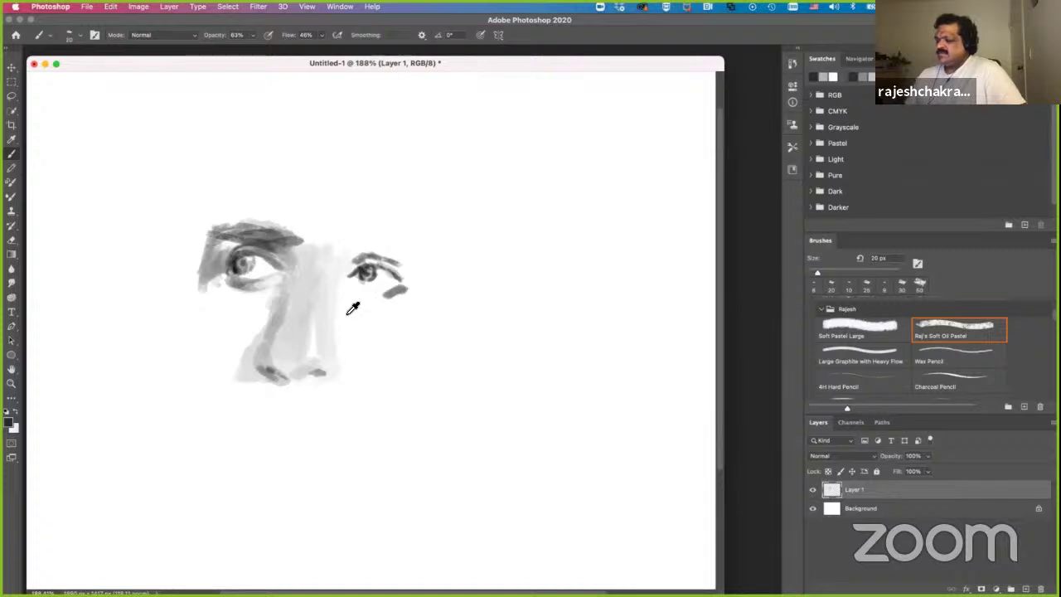
- Paint the second eye's lower lid with light grey sampled from the nose and mid grey sampled from the outer corner stroke
left_click(330, 301, "alt")
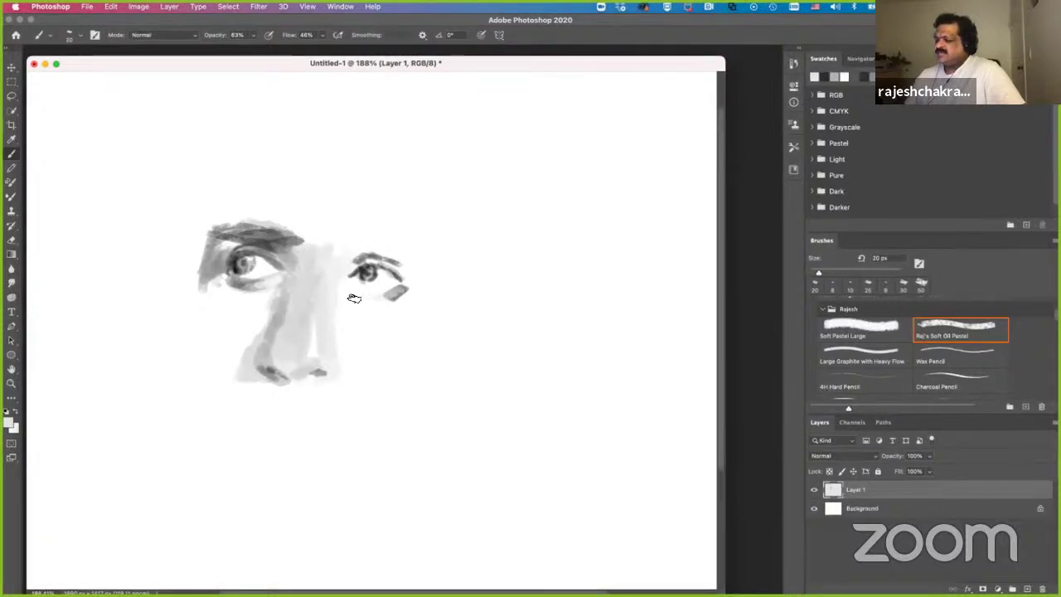
left_click(399, 292, "alt")
left_click_drag(354, 286, 377, 297)
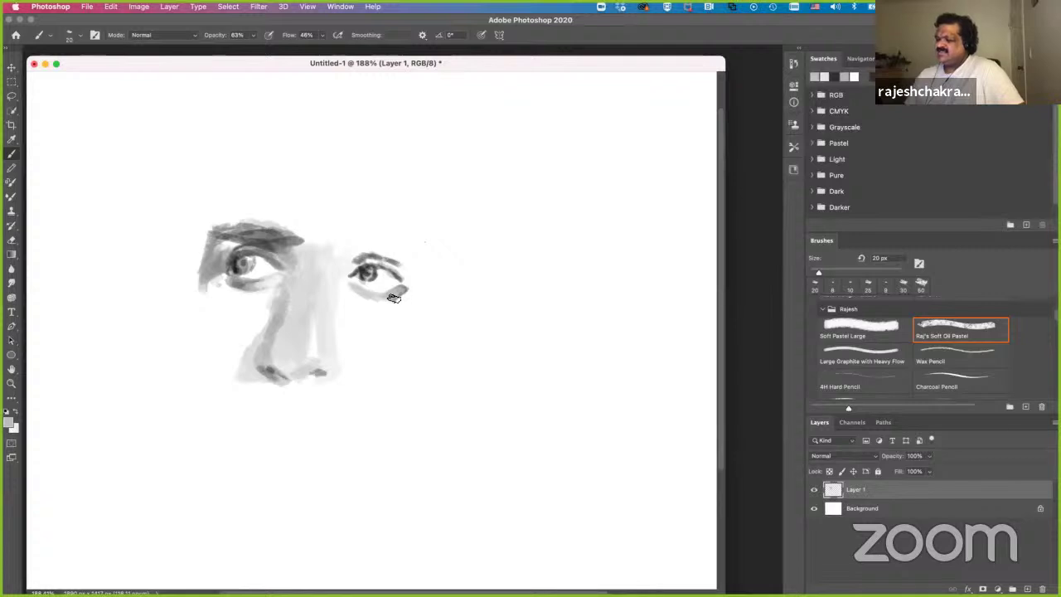
left_click(365, 275, "alt")
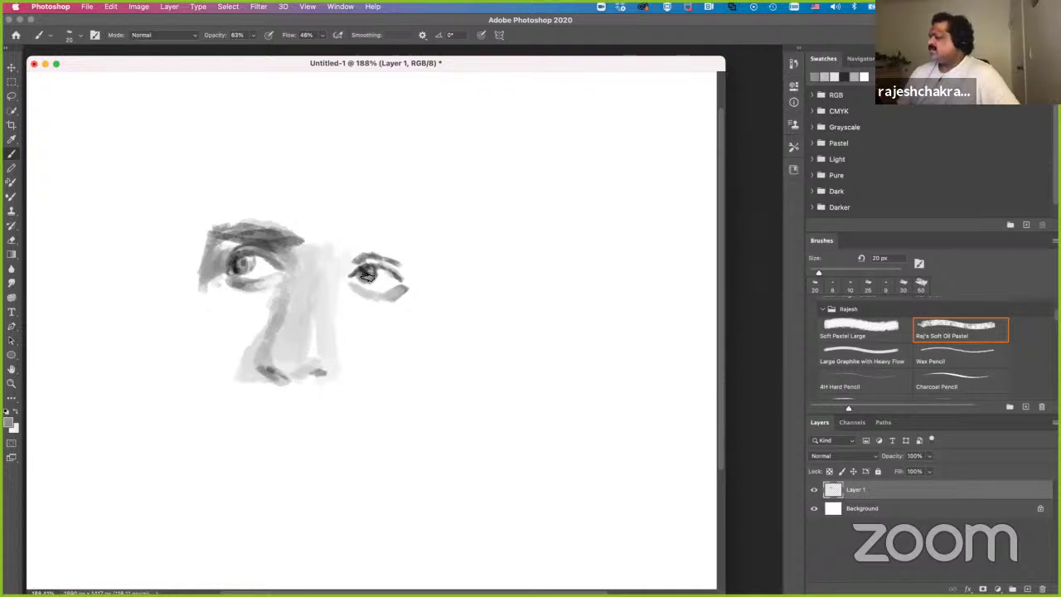
- Dock the floating document window as a tab in the workspace
left_click_drag(660, 66, 672, 62)
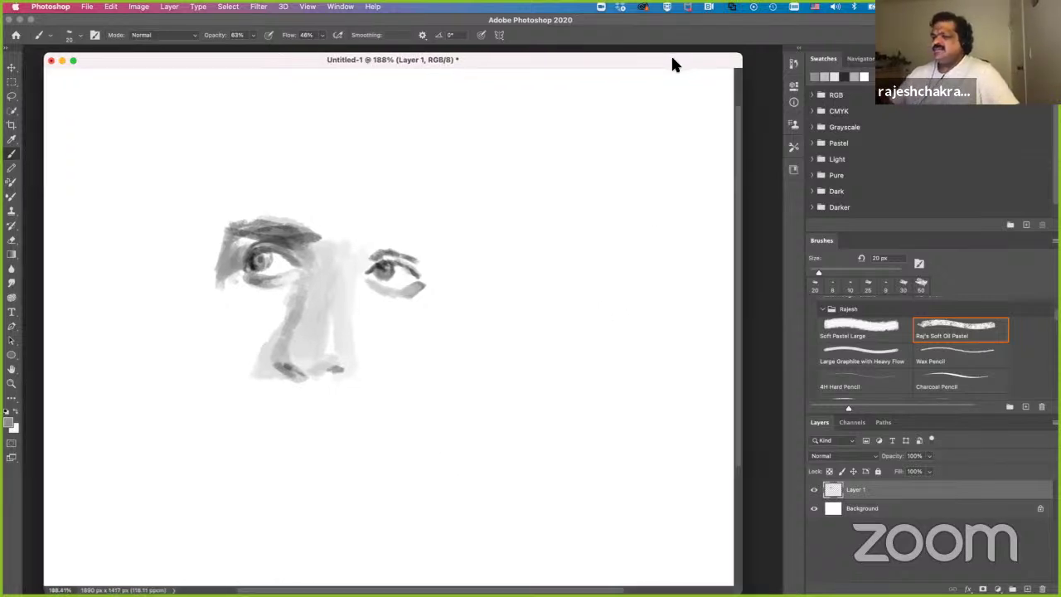
left_click_drag(237, 59, 214, 52)
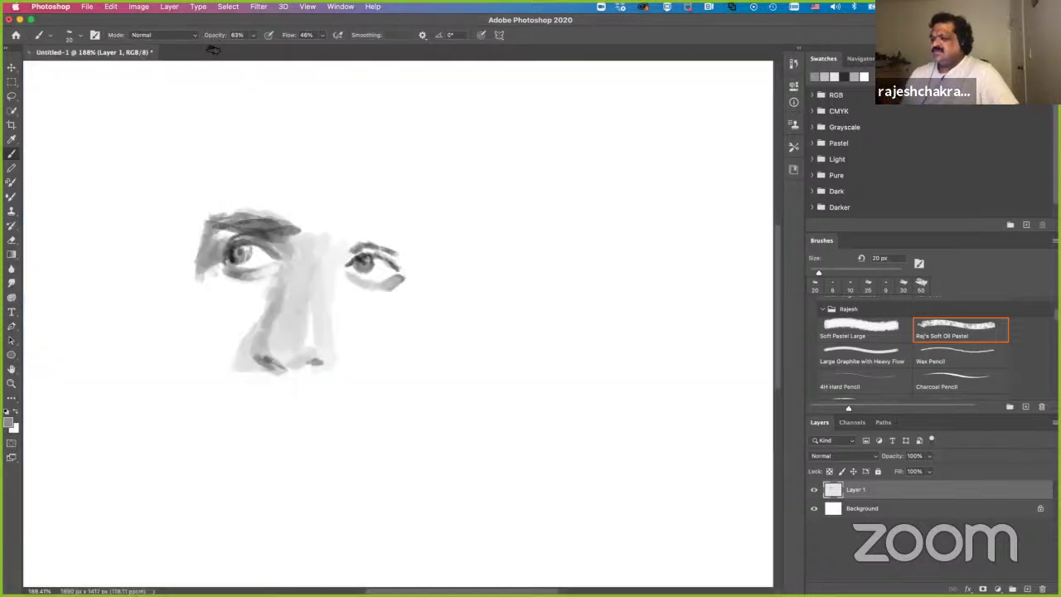
left_click_drag(453, 376, 526, 387)
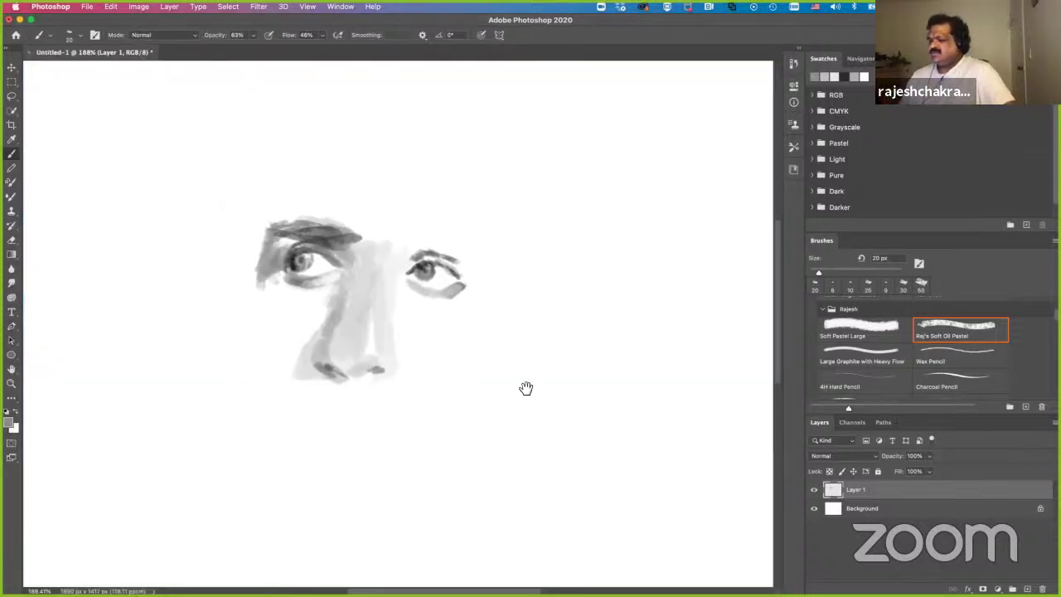
- Soften the second eye's lower lid and outer corner with sampled greys and white, keeping the 20 px brush
left_click(452, 295)
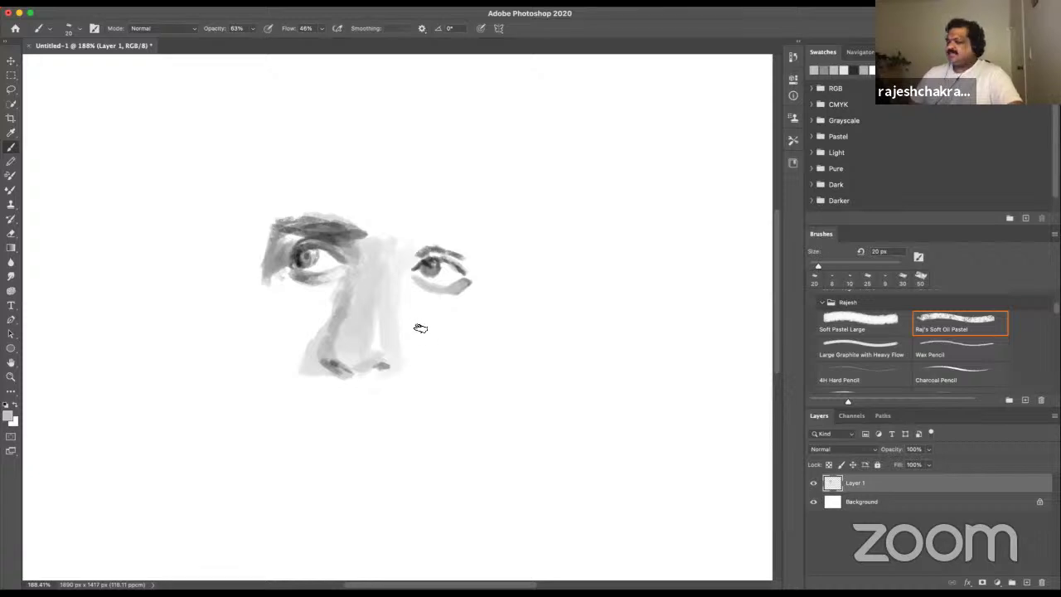
left_click(445, 294, "alt")
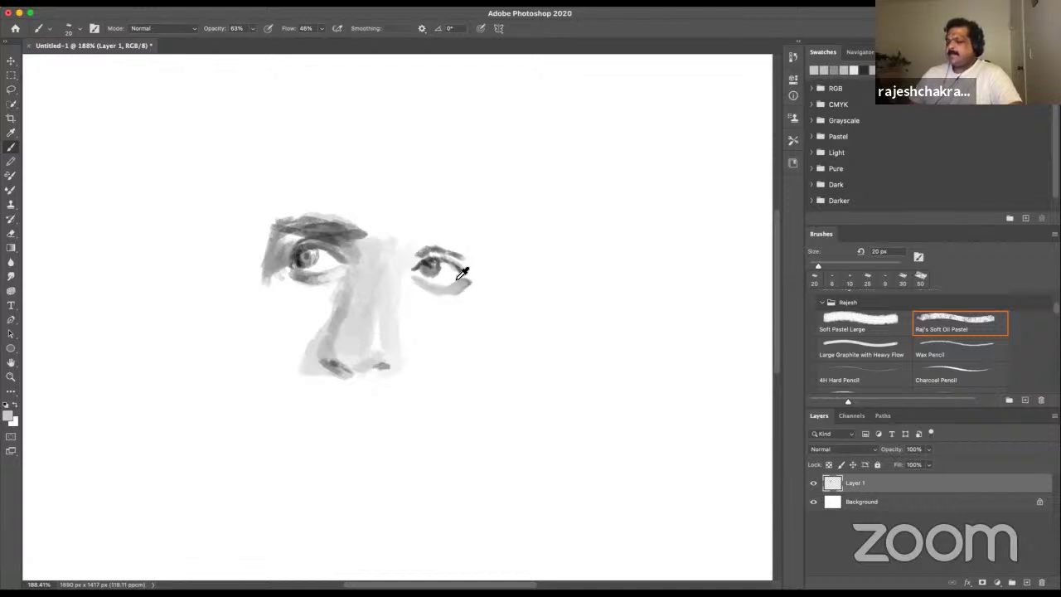
left_click(466, 276, "alt")
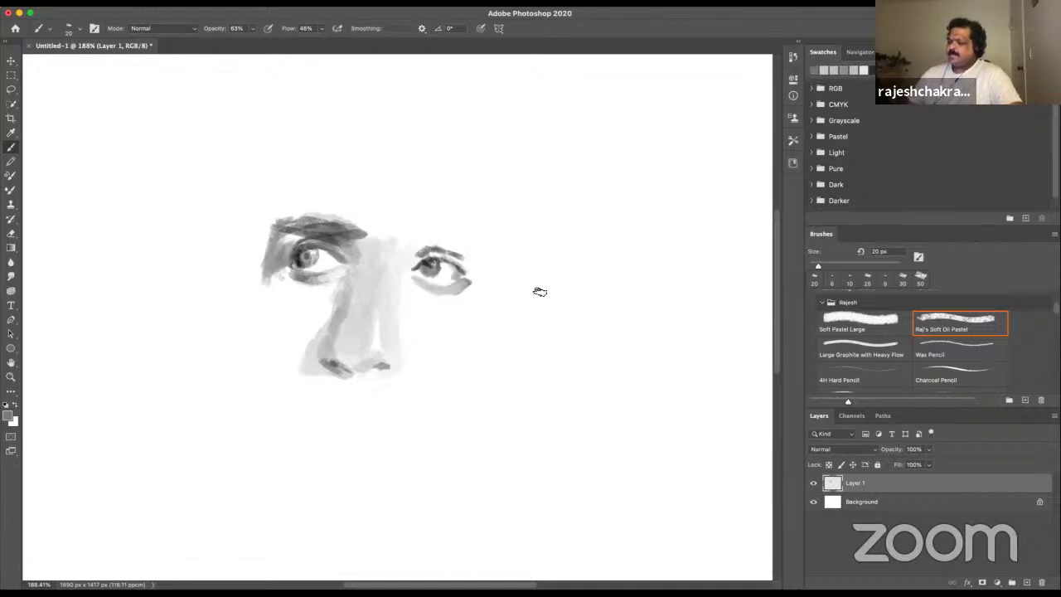
left_click(455, 274, "alt")
left_click(442, 276, "alt")
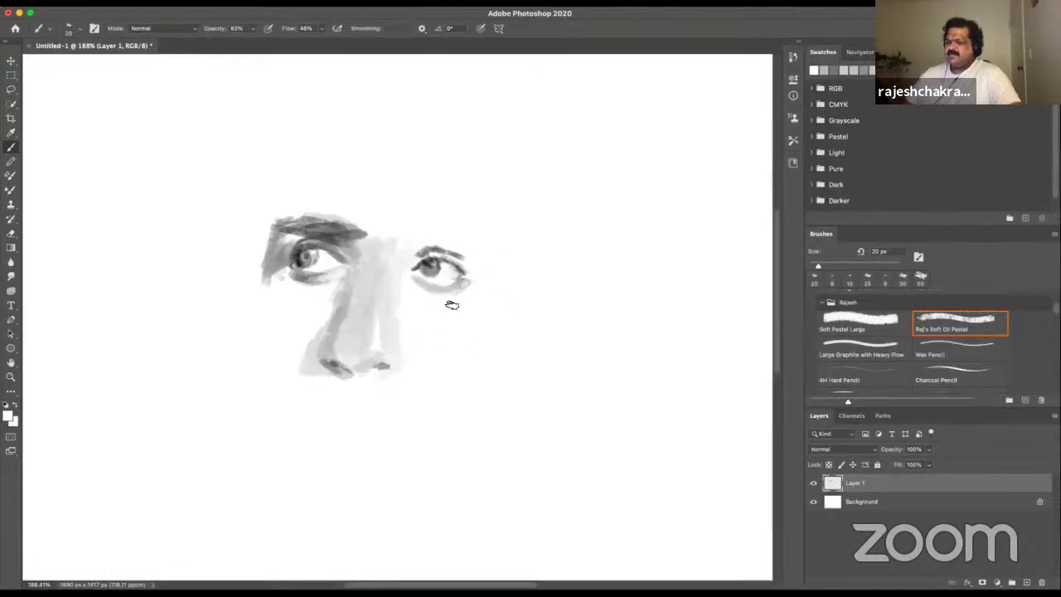
- Deepen the second iris and pupil with sampled dark greys at 15 px and 8 px, and refine the eye white with light grey and white
left_click(427, 266, "alt")
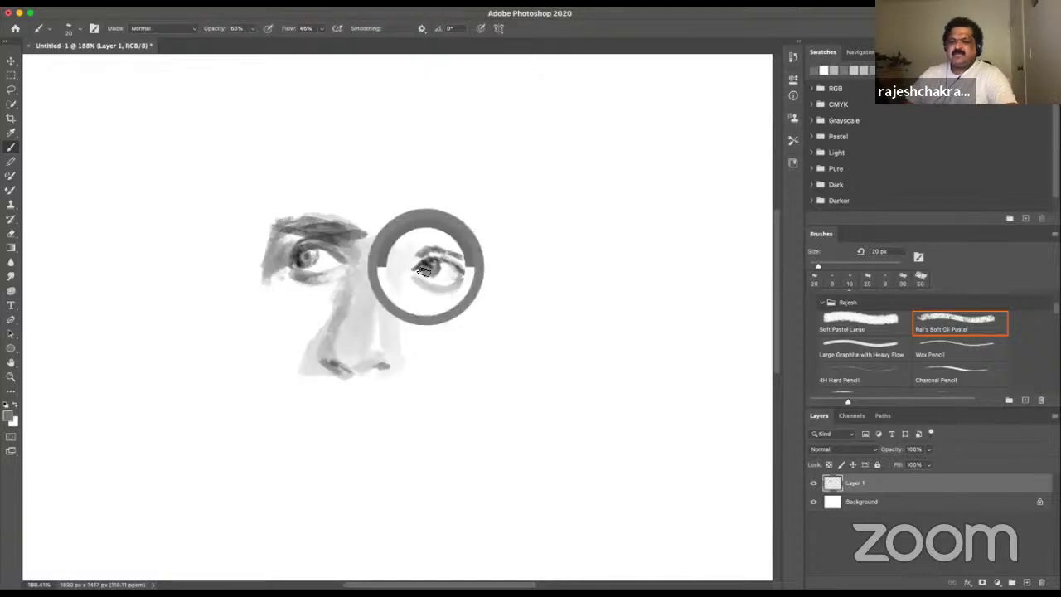
key("bracketleft")
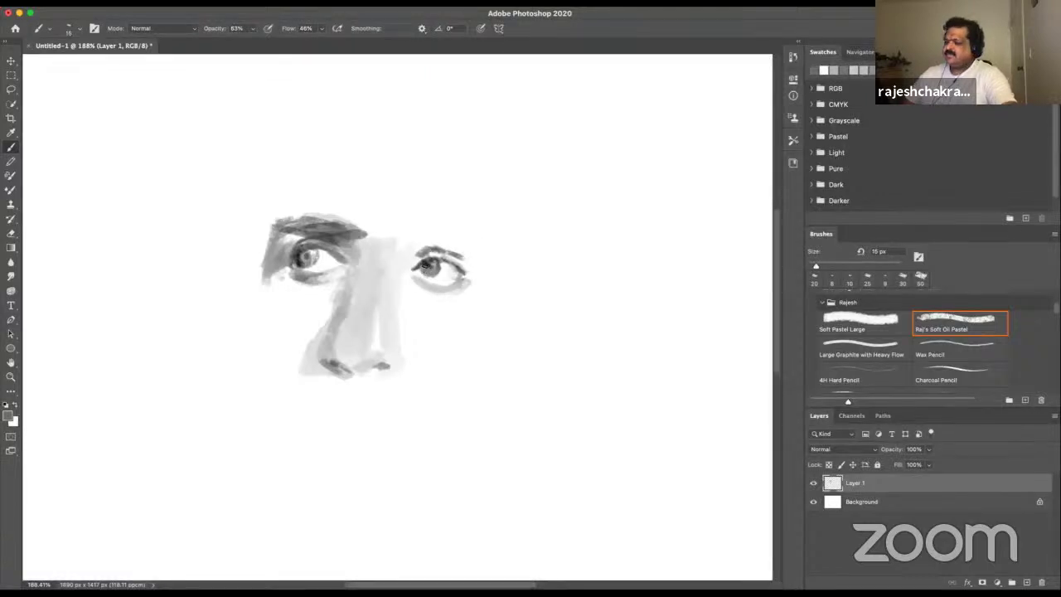
left_click(429, 264, "alt")
key("bracketleft")
key("bracketleft")
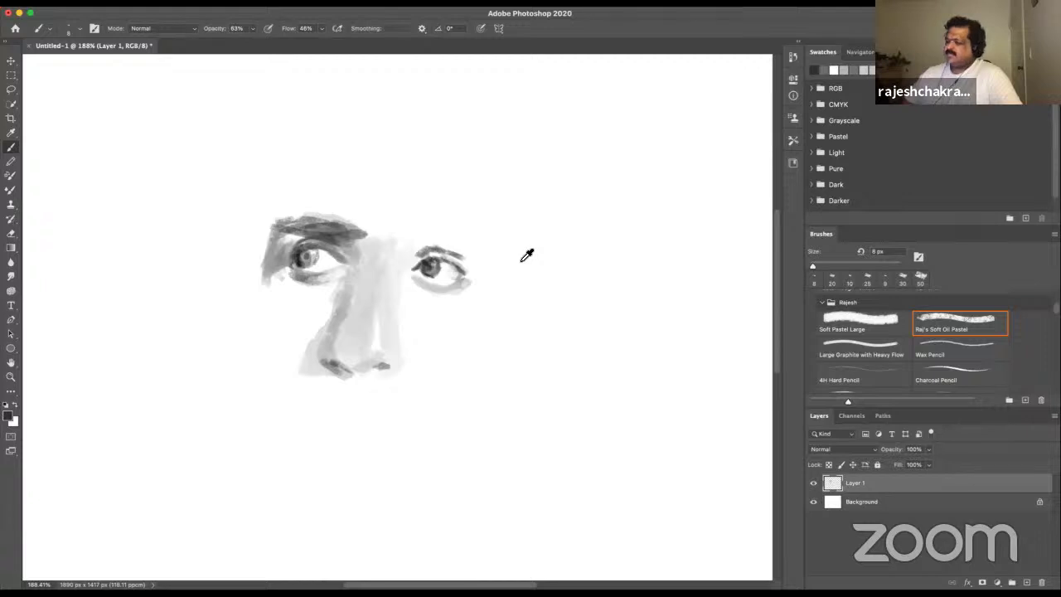
left_click(441, 271, "alt")
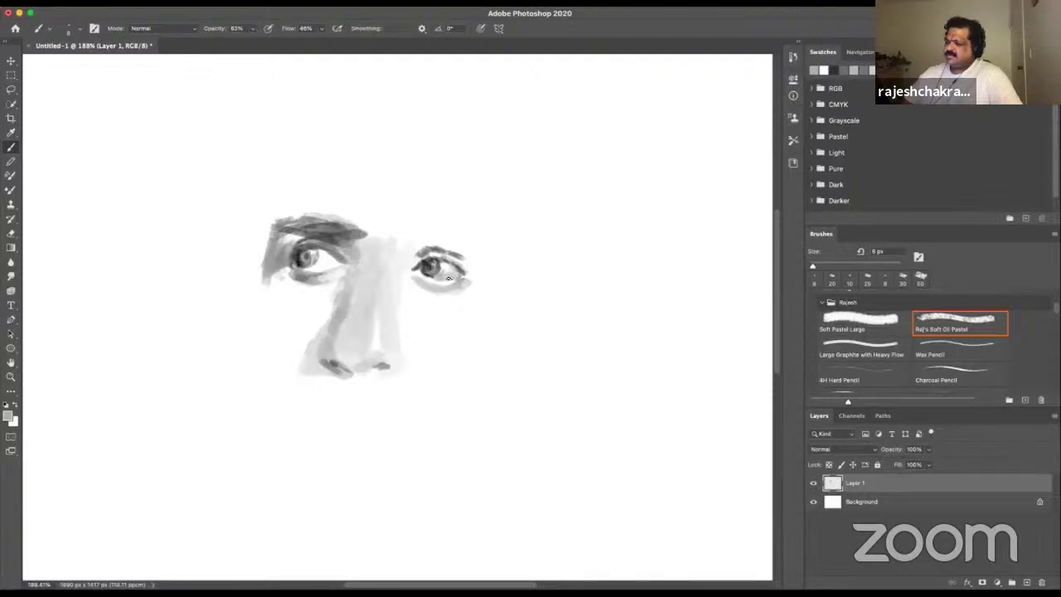
left_click(492, 257, "alt")
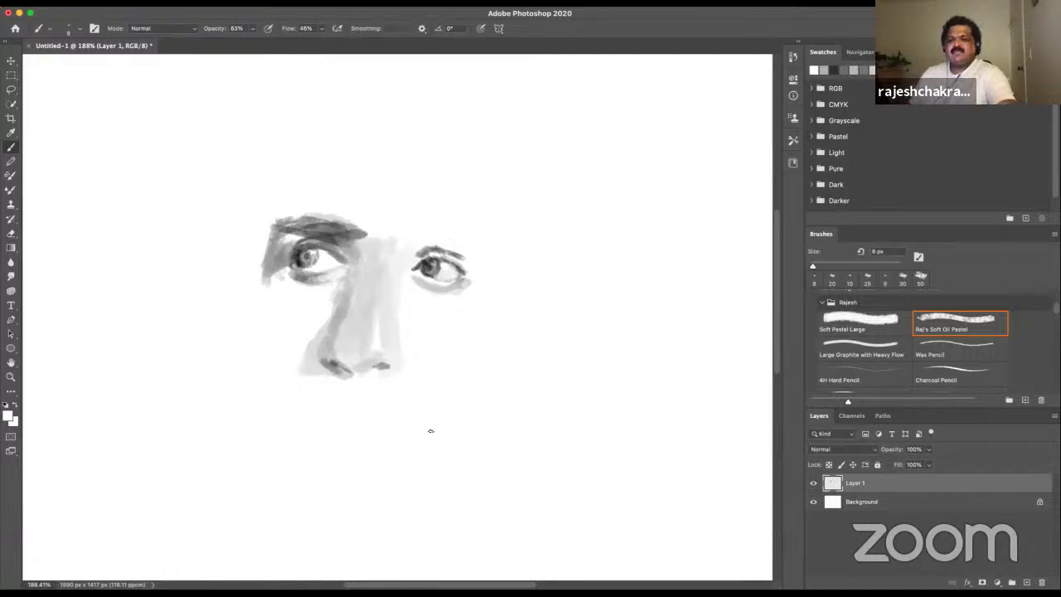
- Shade the far side of the nose down to the nostril in light grey with a 25 px brush, softening the bridge with sampled off-white
key("bracketright")
key("bracketright")
key("bracketright")
key("bracketright")
left_click(422, 272)
key("bracketleft")
key("bracketleft")
key("bracketleft")
key("bracketleft")
key("bracketleft")
key("bracketleft")
key("bracketright")
left_click_drag(396, 344, 404, 367)
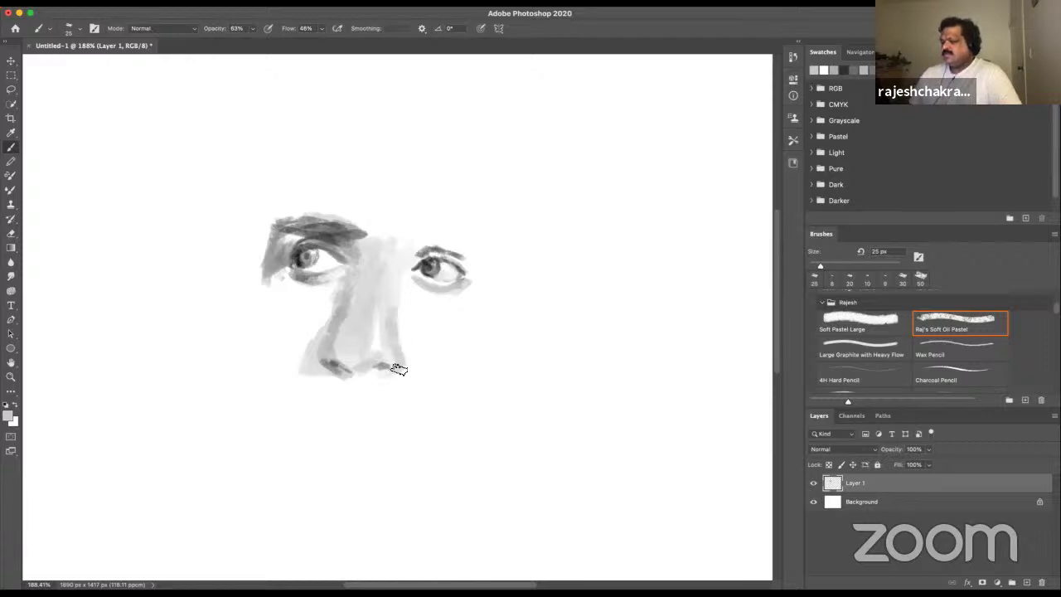
left_click(399, 286, "alt")
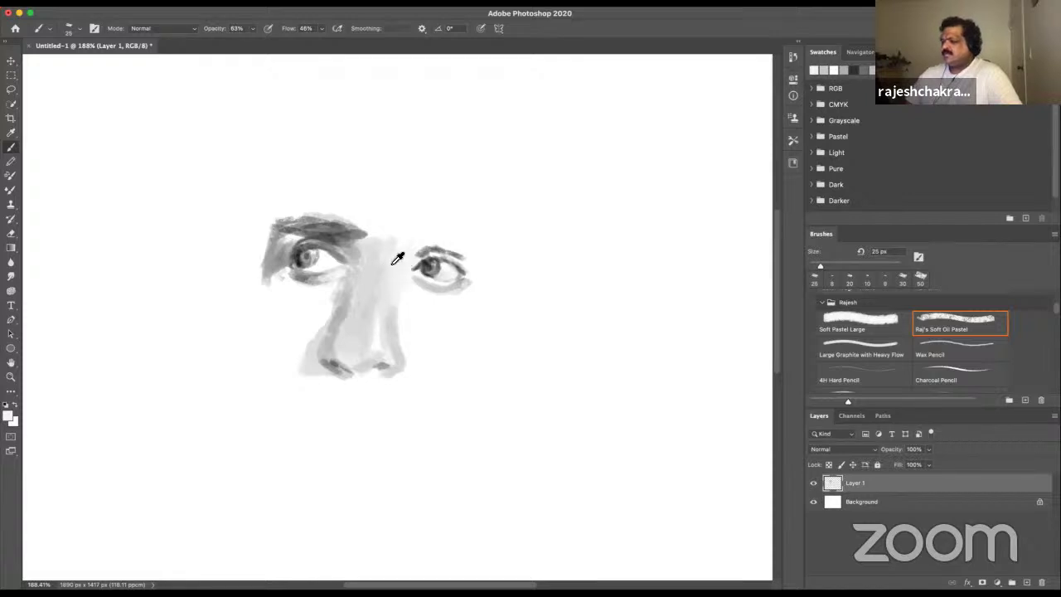
- Block in the second eyebrow in sampled mid-dark grey with the 25 px brush, curving it down past the eye's outer corner
left_click(428, 242, "alt")
mouse_move(412, 233)
left_mouse_down()
mouse_move(453, 237)
mouse_move(417, 249)
mouse_move(480, 231)
mouse_move(436, 229)
mouse_move(477, 240)
mouse_move(453, 236)
mouse_move(478, 254)
mouse_move(452, 236)
left_mouse_up()
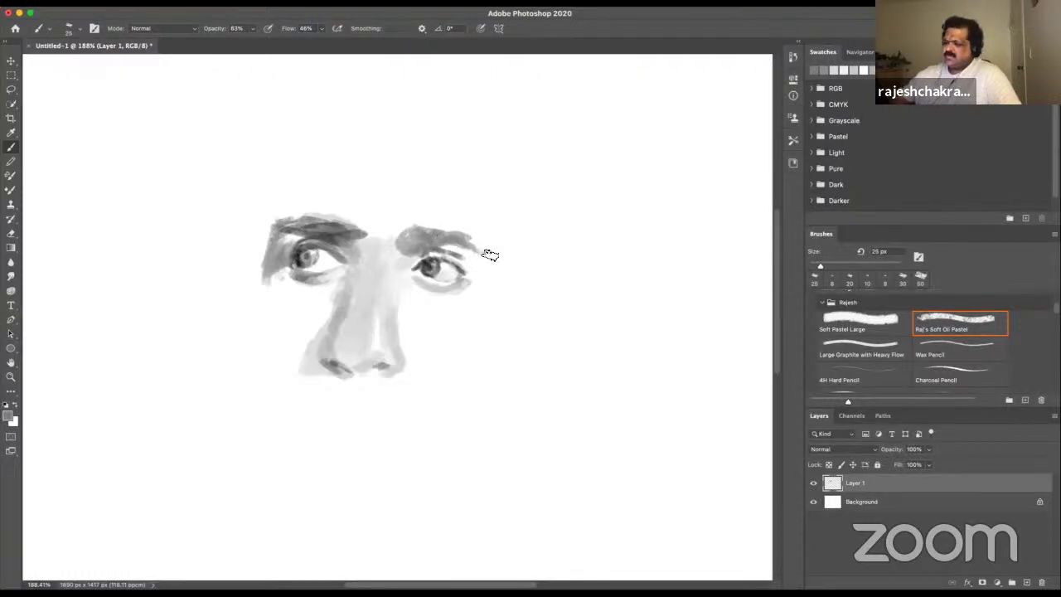
left_click_drag(477, 249, 490, 259)
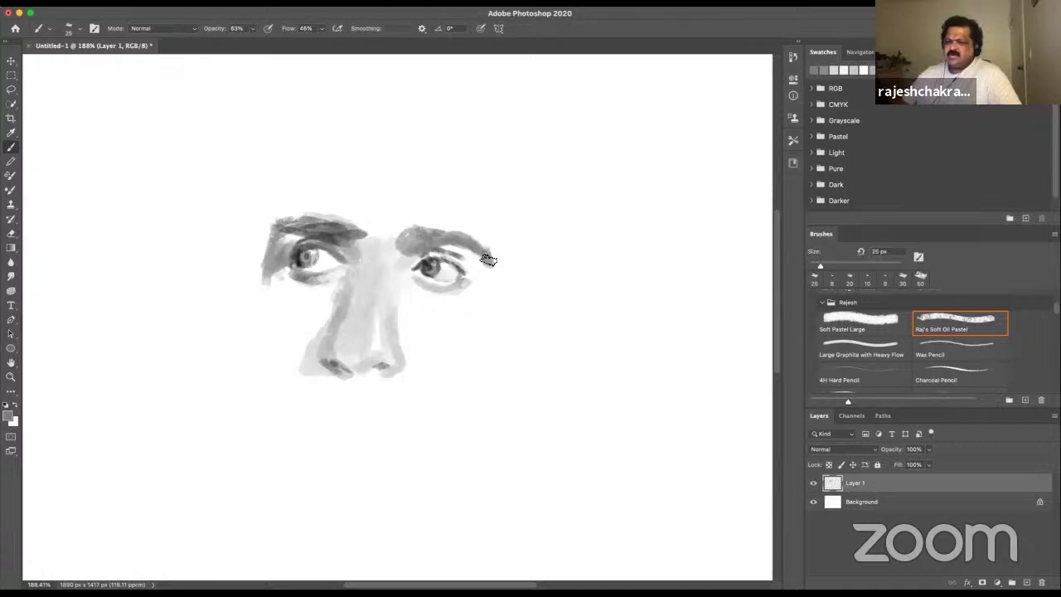
- Shade the second eye's socket between the brow and the outer corner with sampled light and mid greys, softening it with white
left_click(463, 262, "alt")
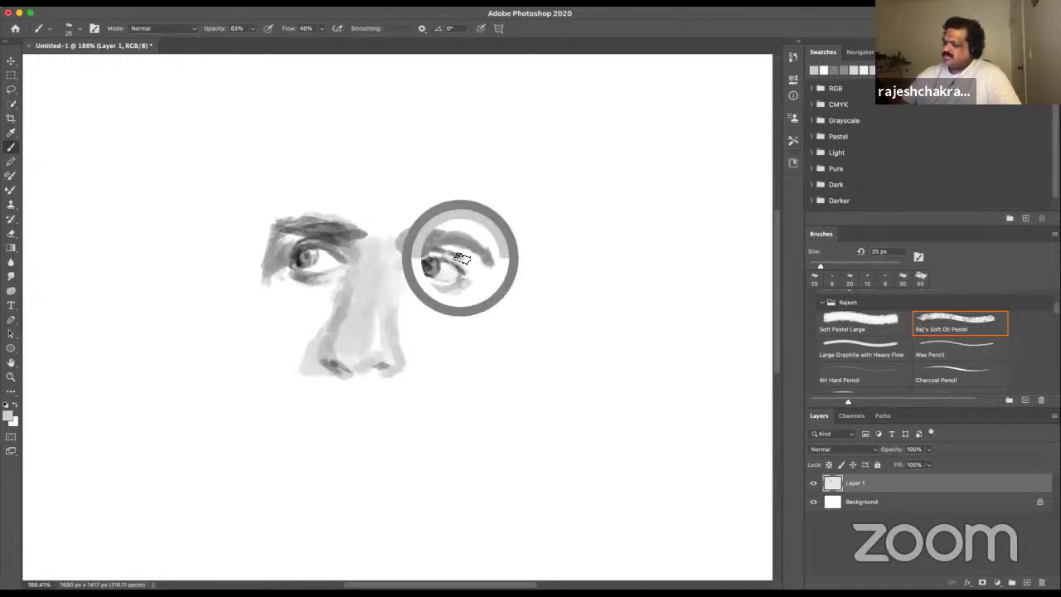
left_click(477, 264, "alt")
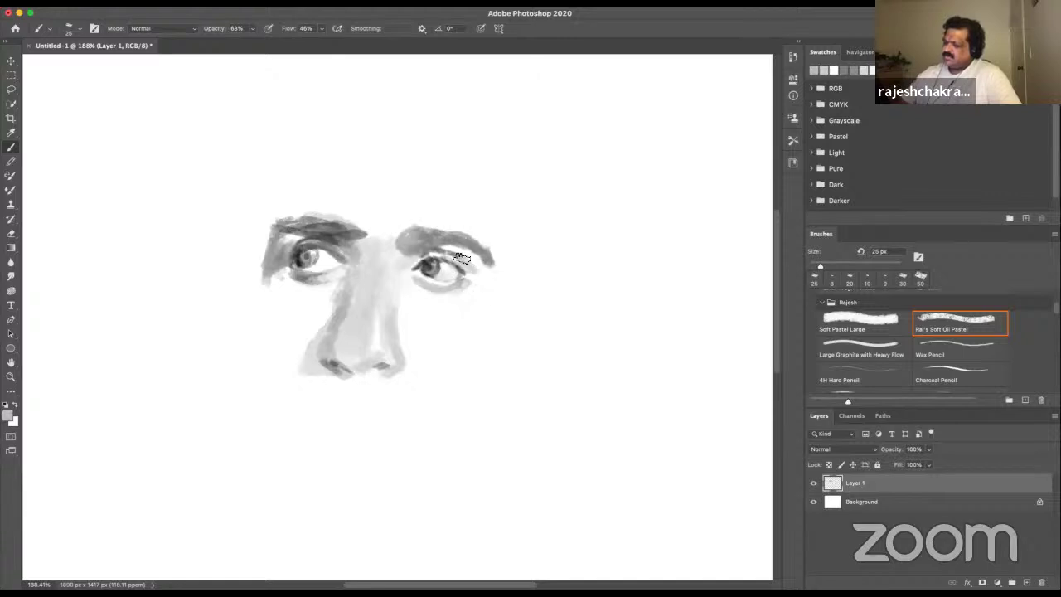
left_click(510, 296, "alt")
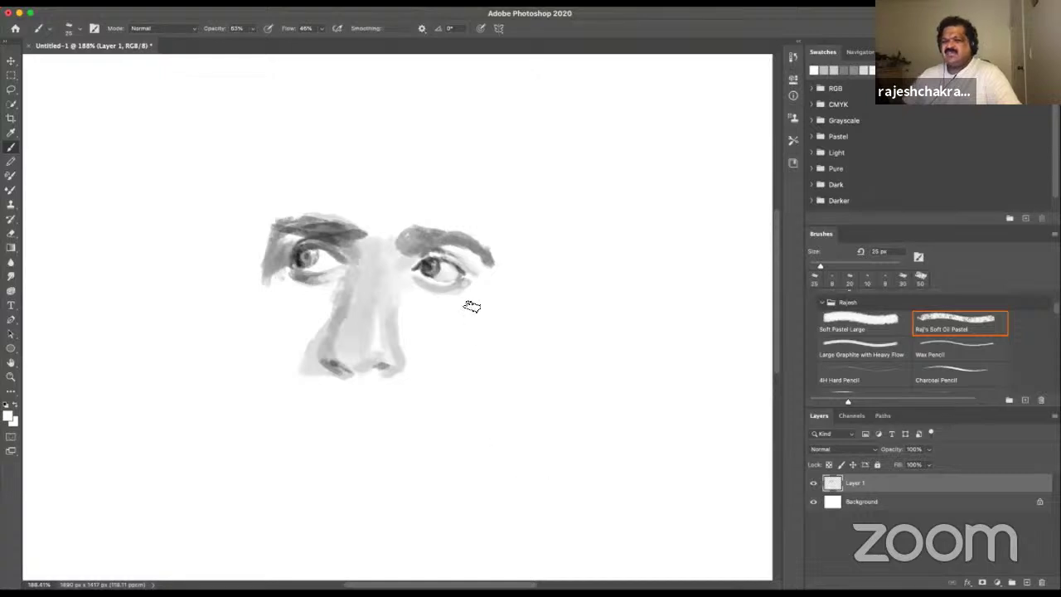
left_click(479, 272, "alt")
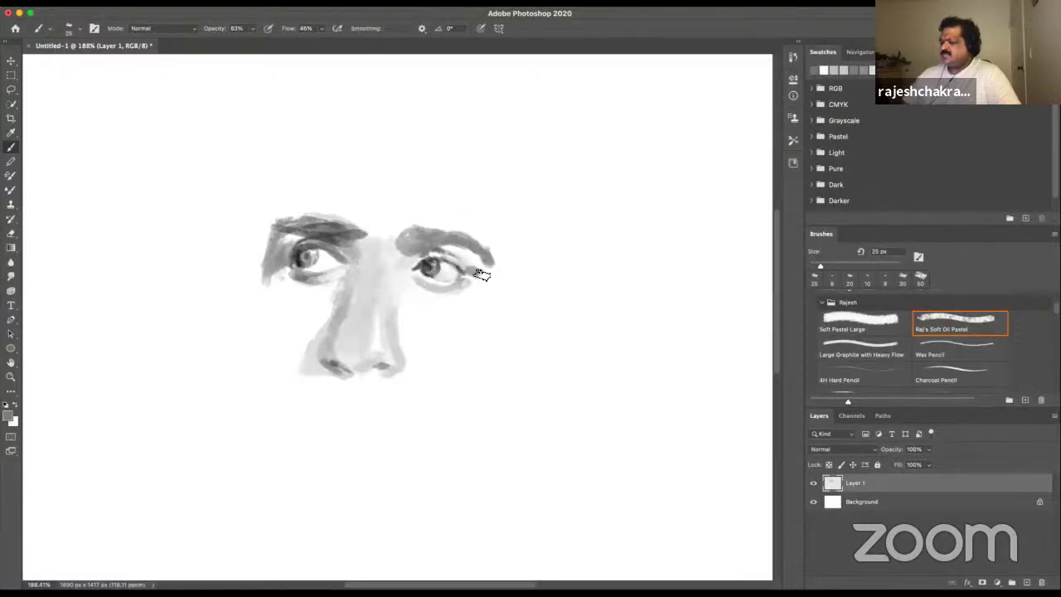
left_click(480, 264, "alt")
left_click(477, 272, "alt")
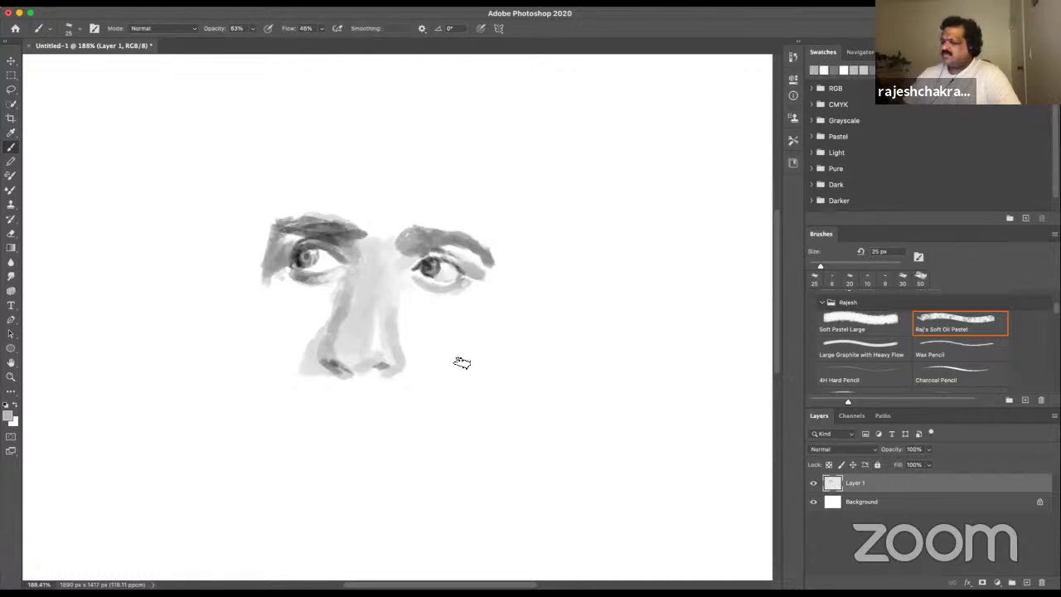
- Redefine the crease and upper lid line of the second eye with sampled mid grey, light grey and near-black, using an 8 px brush
left_click(446, 250, "alt")
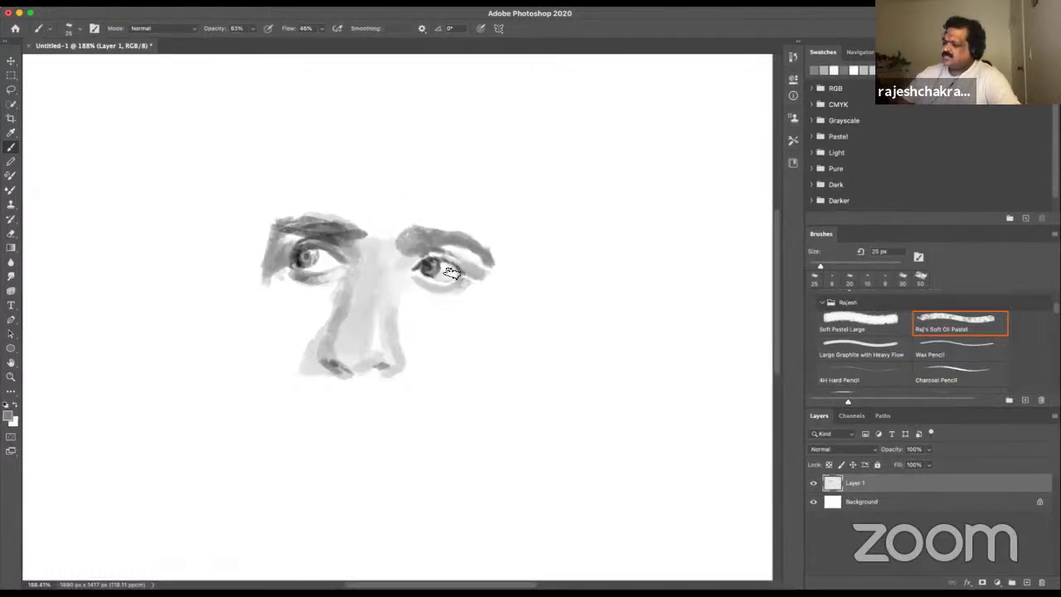
key("bracketright")
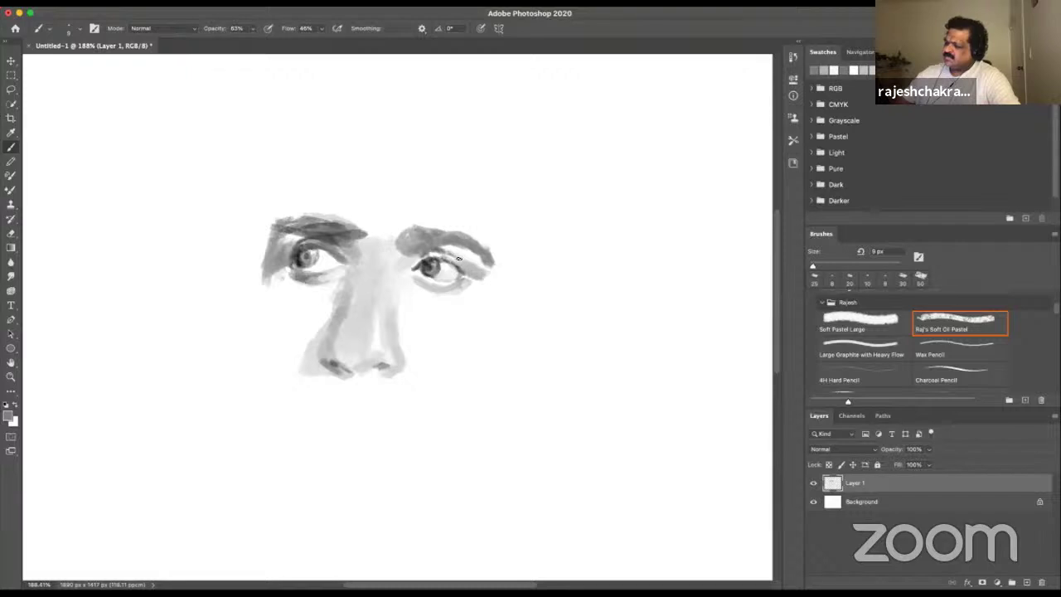
key("bracketleft")
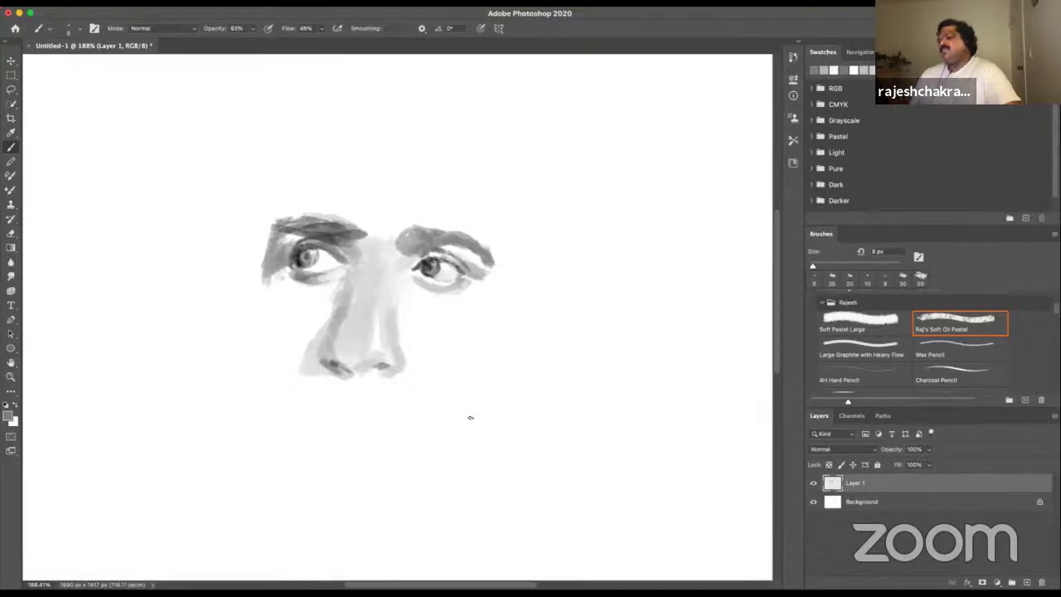
left_click(432, 256, "alt")
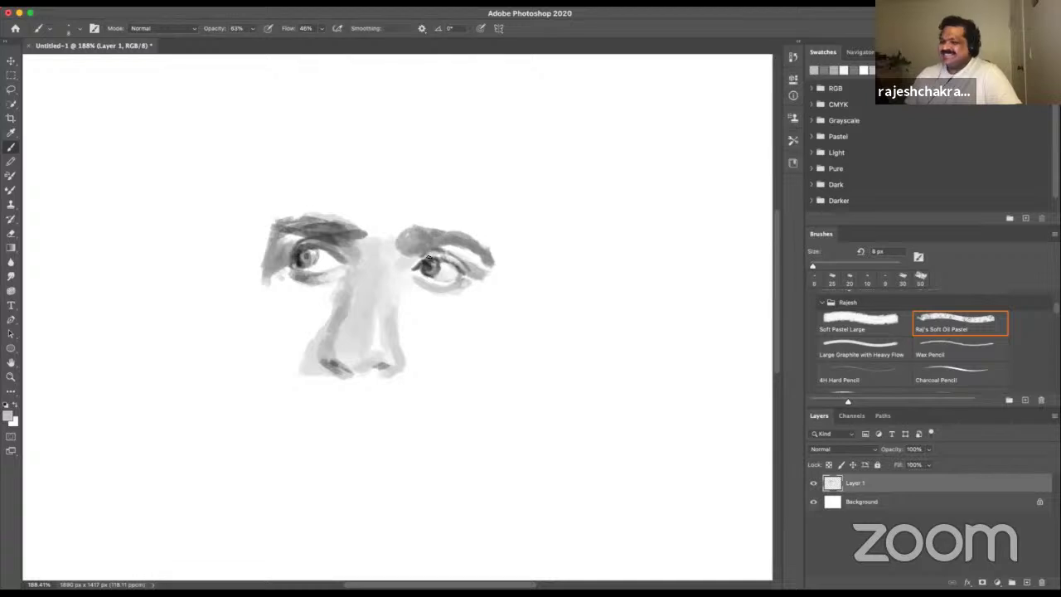
left_click(428, 251, "alt")
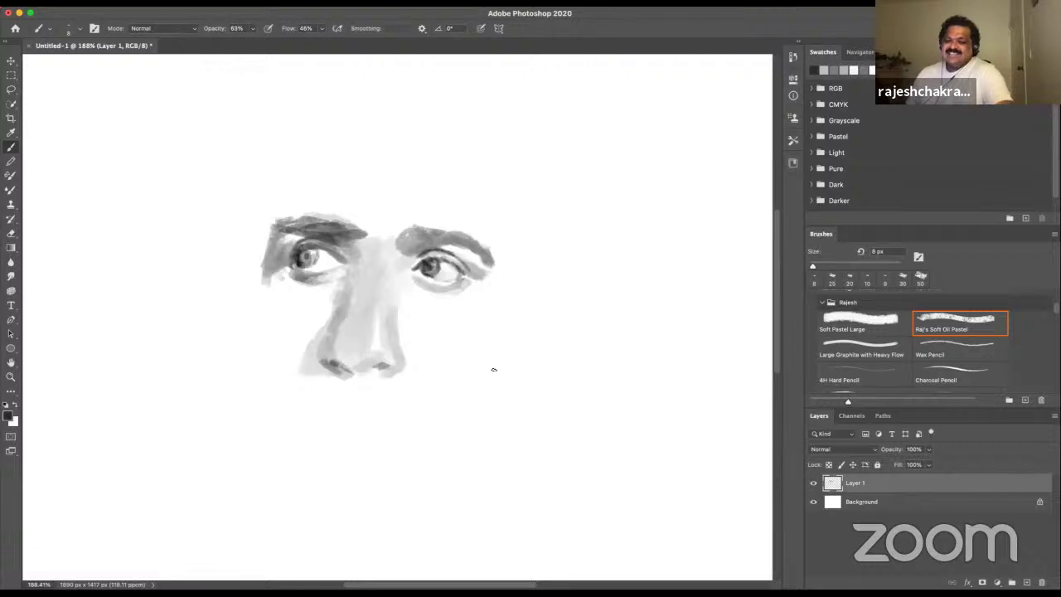
- Soften the socket around the second eye's outer corner with sampled light greys, using a 20 px brush
key("bracketright")
key("bracketright")
key("bracketright")
left_click(477, 267, "alt")
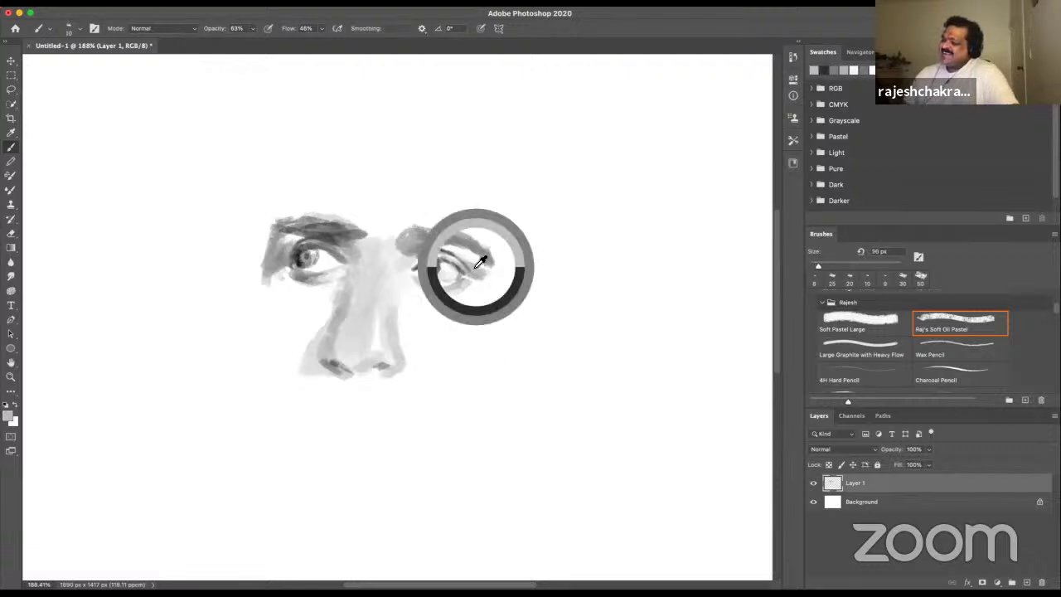
mouse_move(466, 250)
left_mouse_down()
mouse_move(471, 258)
mouse_move(461, 258)
mouse_move(480, 275)
left_mouse_up()
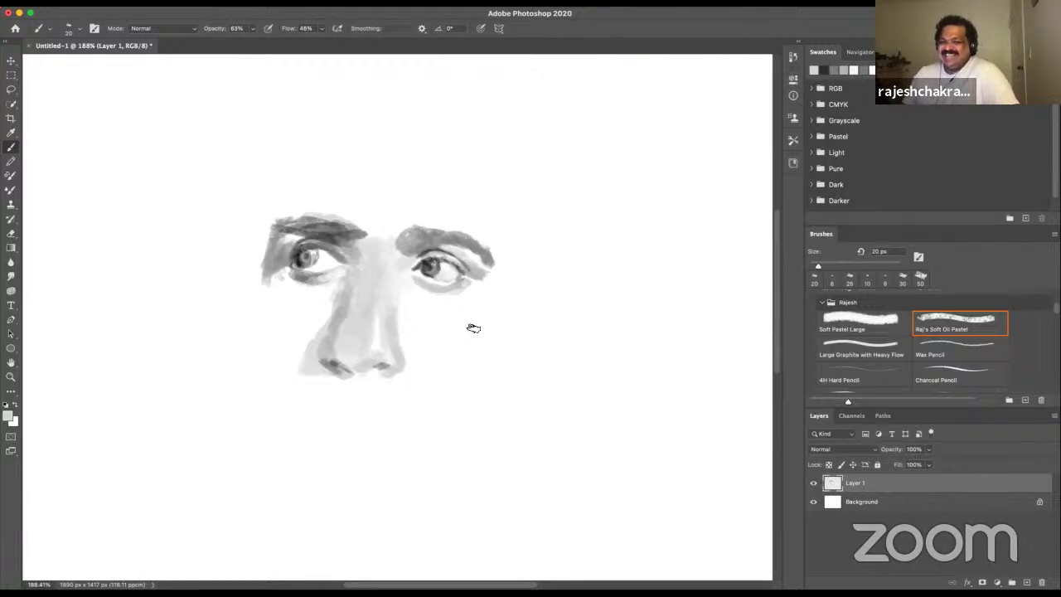
left_click(485, 261, "alt")
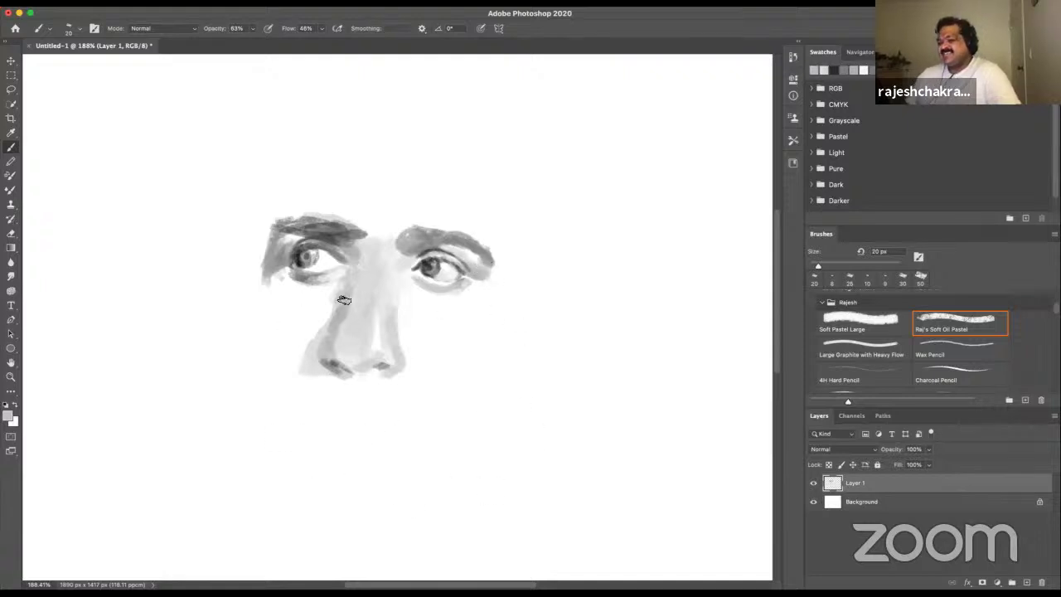
- Block in the cheek below the first eye in sampled light grey, sweeping strokes down toward the jaw
left_click(292, 279, "alt")
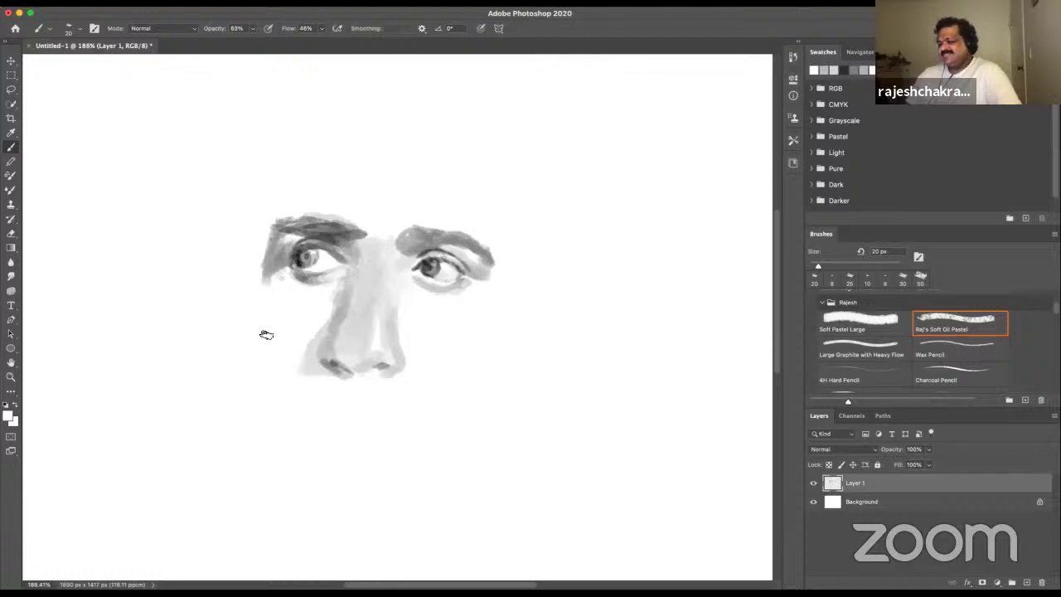
left_click(277, 270, "alt")
mouse_move(275, 280)
left_mouse_down()
mouse_move(259, 317)
mouse_move(271, 297)
mouse_move(264, 324)
mouse_move(266, 306)
mouse_move(293, 327)
mouse_move(244, 352)
mouse_move(332, 300)
mouse_move(270, 390)
mouse_move(276, 360)
mouse_move(274, 386)
left_mouse_up()
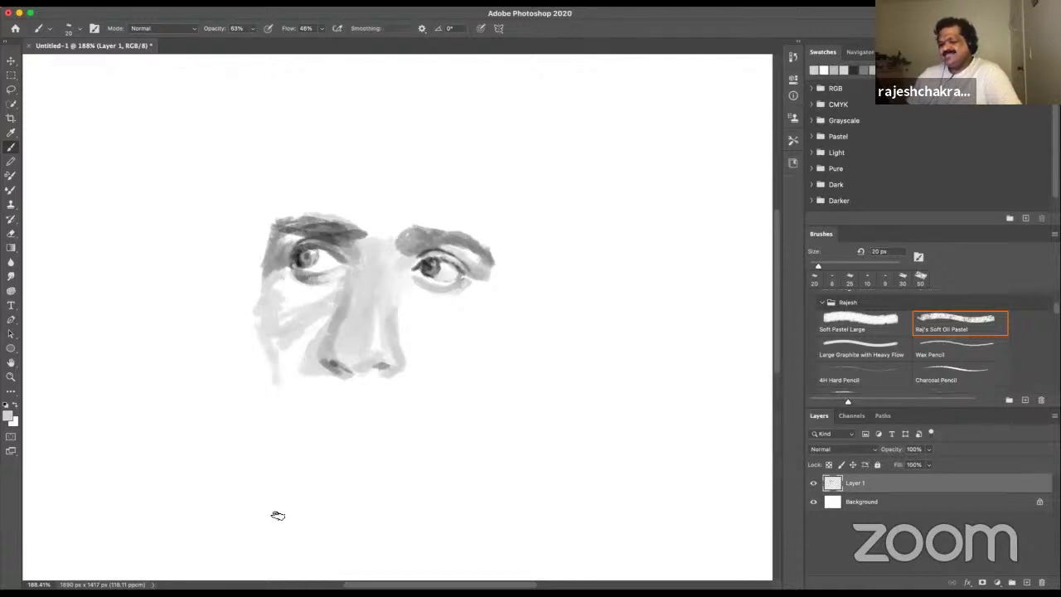
left_click_drag(276, 330, 296, 411)
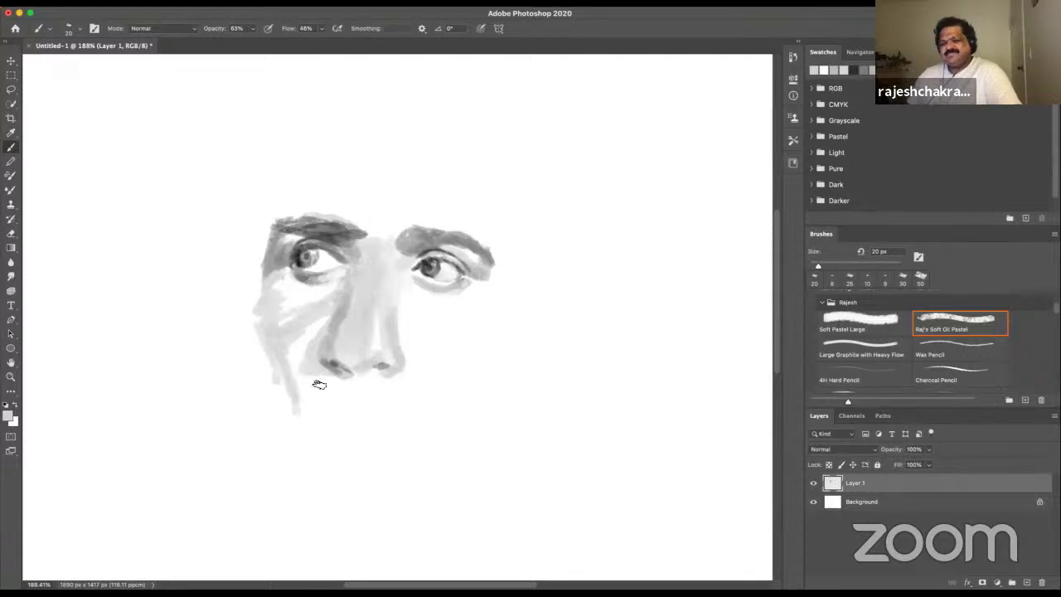
- Shape the near nostril wing with sampled mid grey, trimming its outer edge with sampled off-white
left_click(306, 339, "alt")
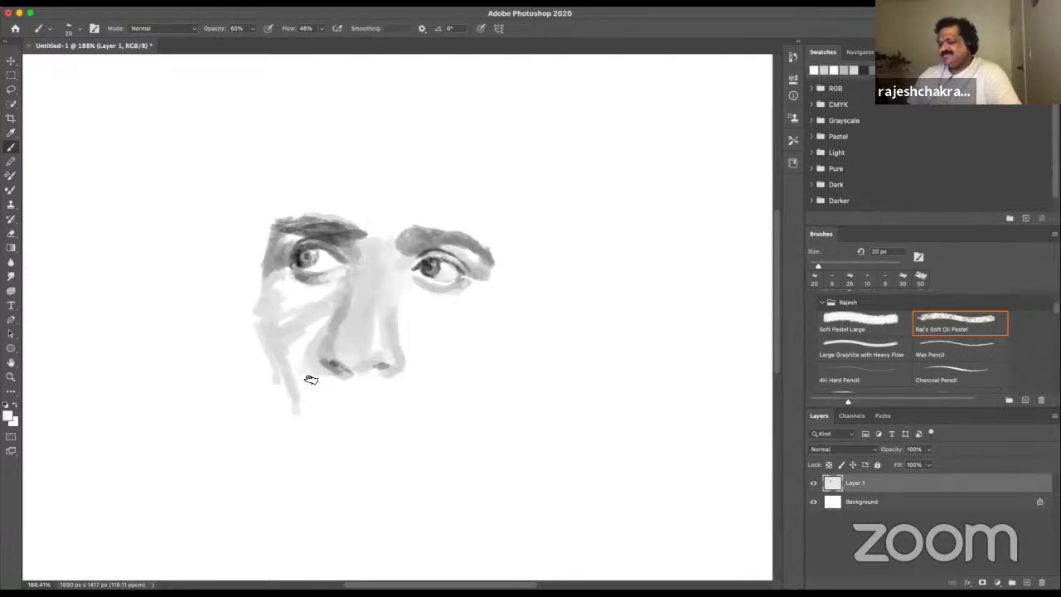
left_click(310, 358, "alt")
mouse_move(314, 364)
left_mouse_down()
mouse_move(308, 372)
mouse_move(346, 370)
left_mouse_up()
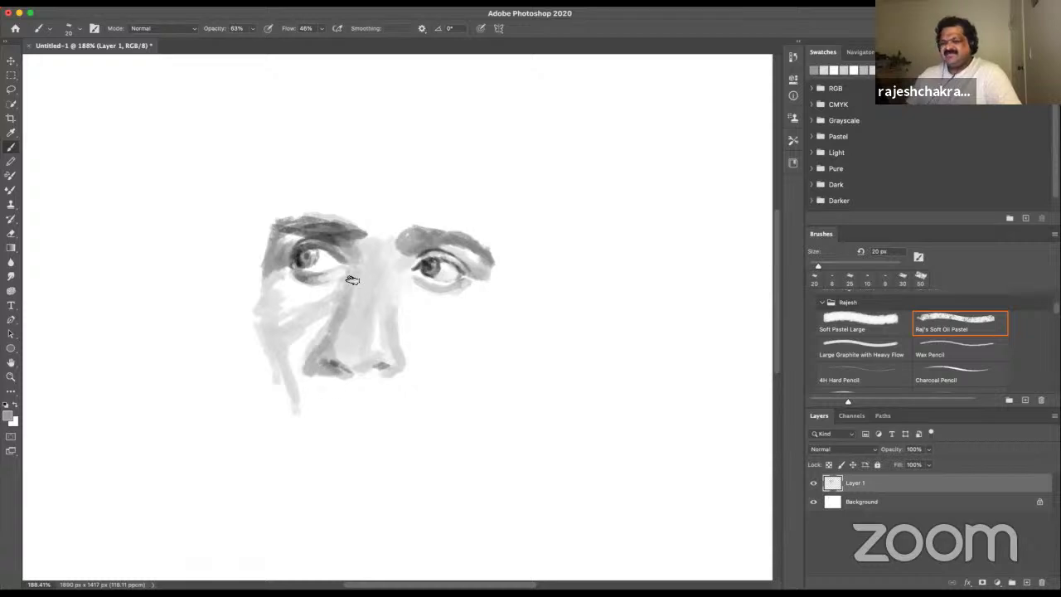
left_click(307, 347, "alt")
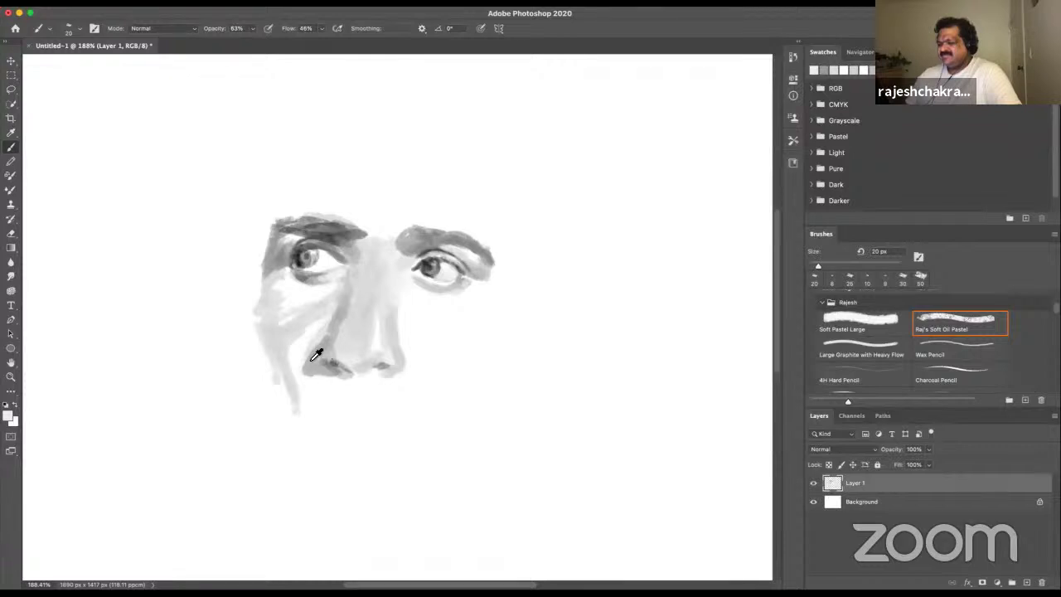
left_click(315, 355, "alt")
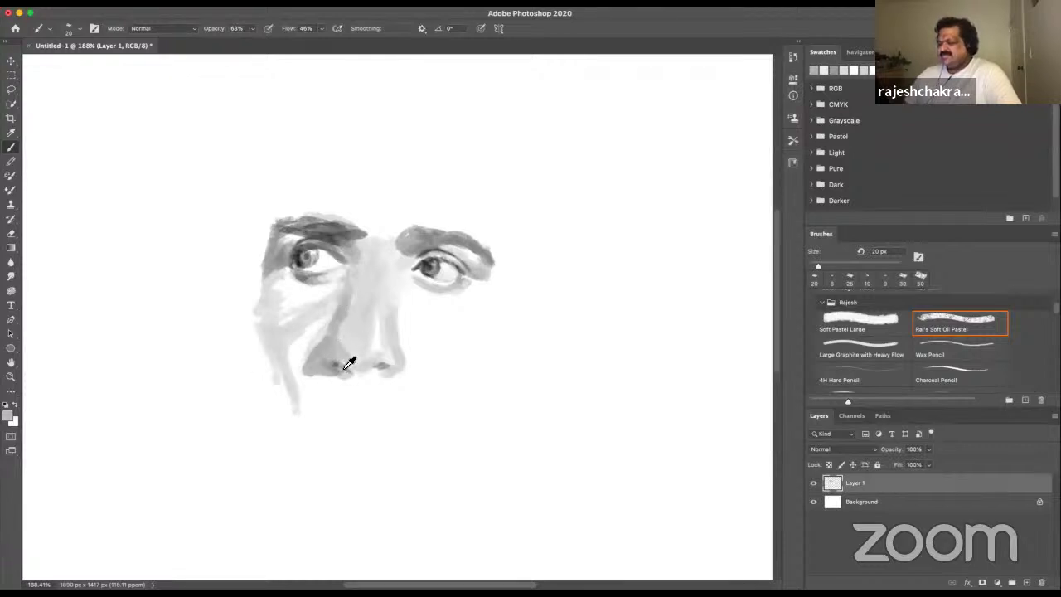
- Darken the shaded side of the nose from the inner eye corner to the nostril wing with sampled mid greys
left_click(343, 247, "alt")
mouse_move(343, 330)
left_mouse_down()
mouse_move(355, 270)
mouse_move(311, 329)
mouse_move(323, 353)
mouse_move(326, 297)
mouse_move(357, 261)
mouse_move(340, 326)
mouse_move(353, 260)
mouse_move(322, 346)
mouse_move(357, 269)
mouse_move(345, 304)
left_mouse_up()
left_click(357, 258, "alt")
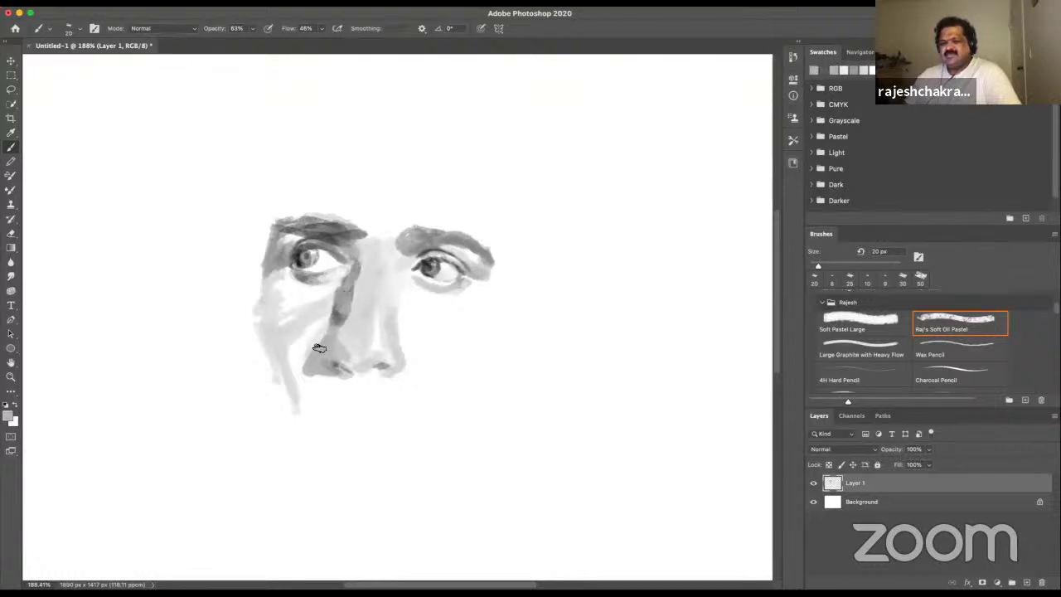
left_click_drag(345, 308, 336, 340)
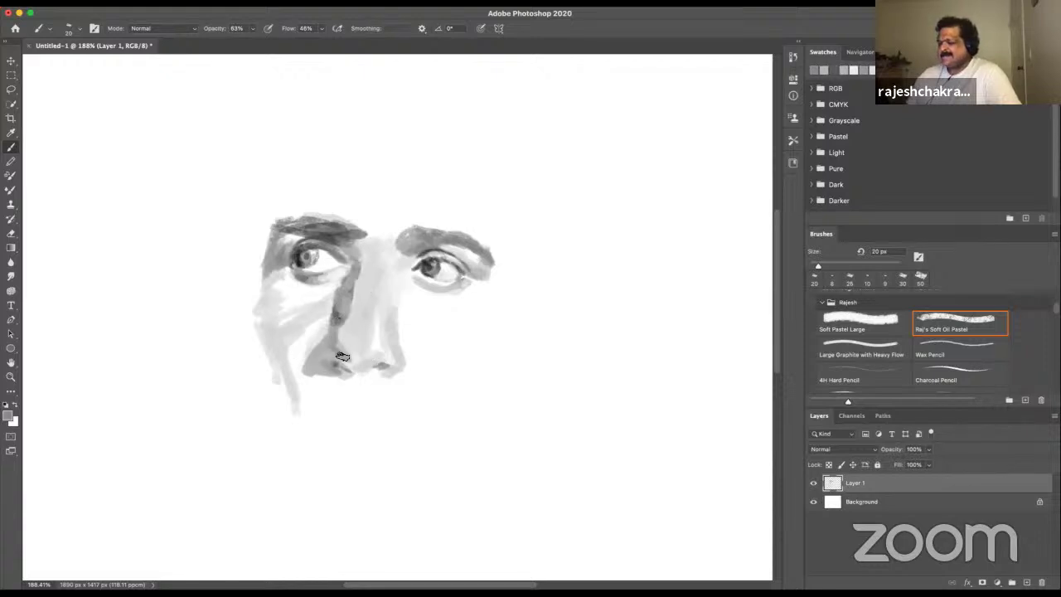
- Shade the base of the nose between the nostrils in mid grey and add a grey fold below the near nostril wing
left_click_drag(366, 366, 387, 358)
left_click(372, 351, "alt")
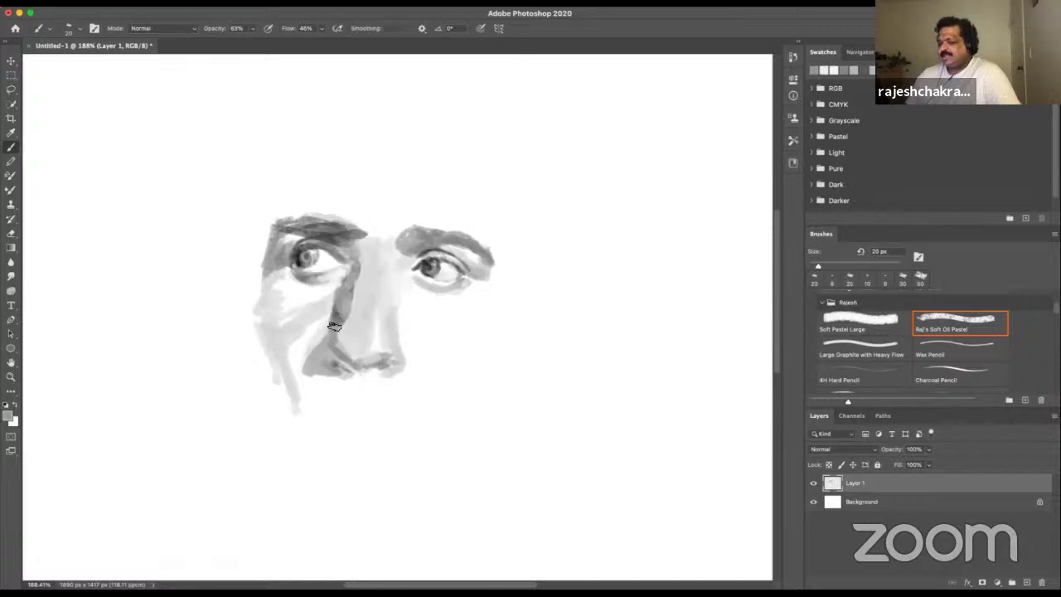
left_click(305, 369, "alt")
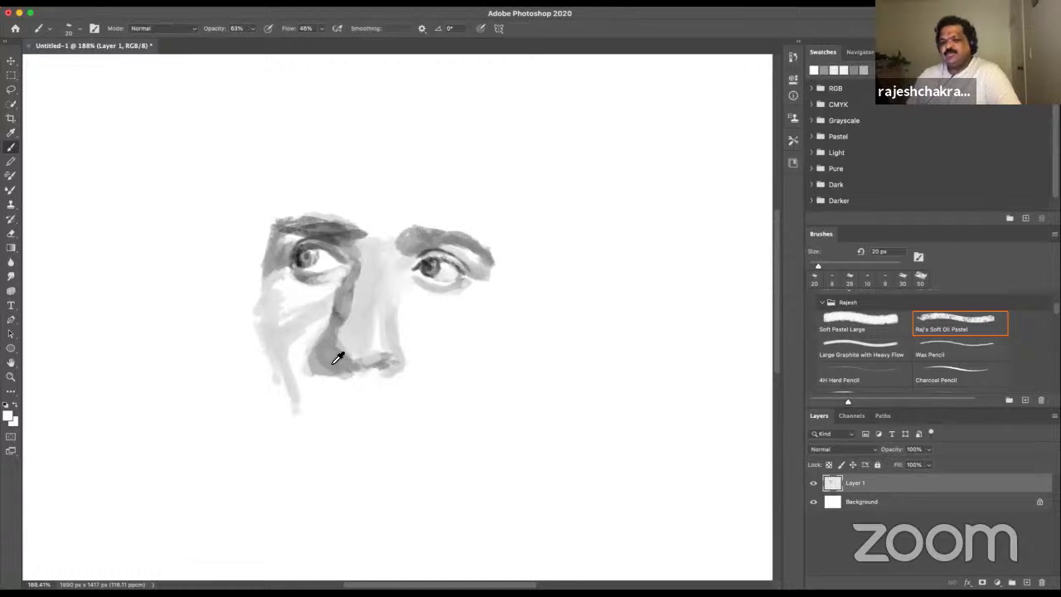
left_click(332, 359, "alt")
mouse_move(320, 372)
left_mouse_down()
mouse_move(313, 401)
mouse_move(318, 387)
mouse_move(323, 398)
left_mouse_up()
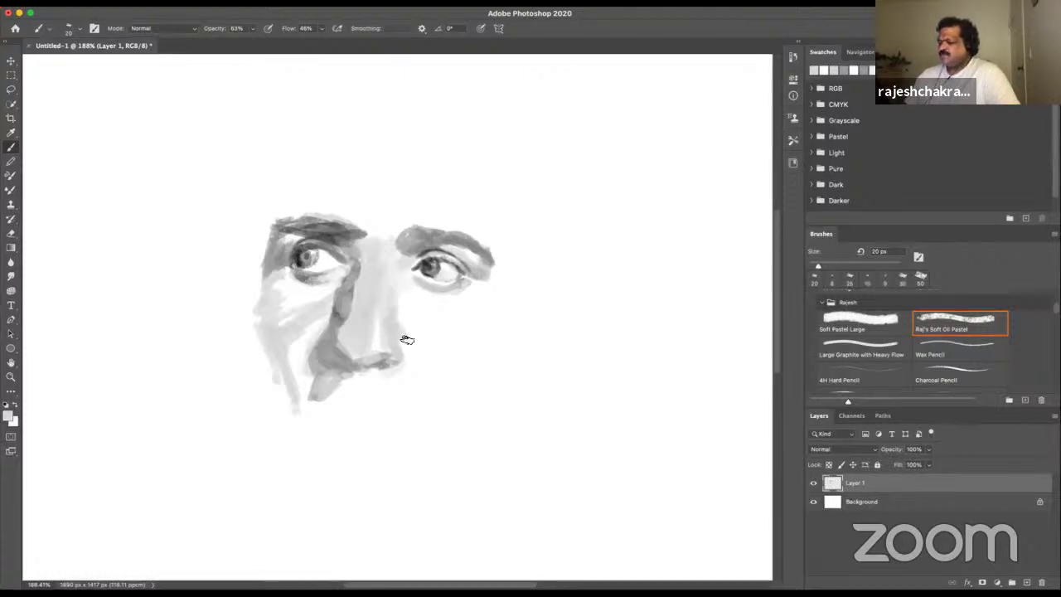
- Build up the underside of the nose tip, the far nostril and the near wing with sampled light, mid and dark greys
left_click(343, 351, "alt")
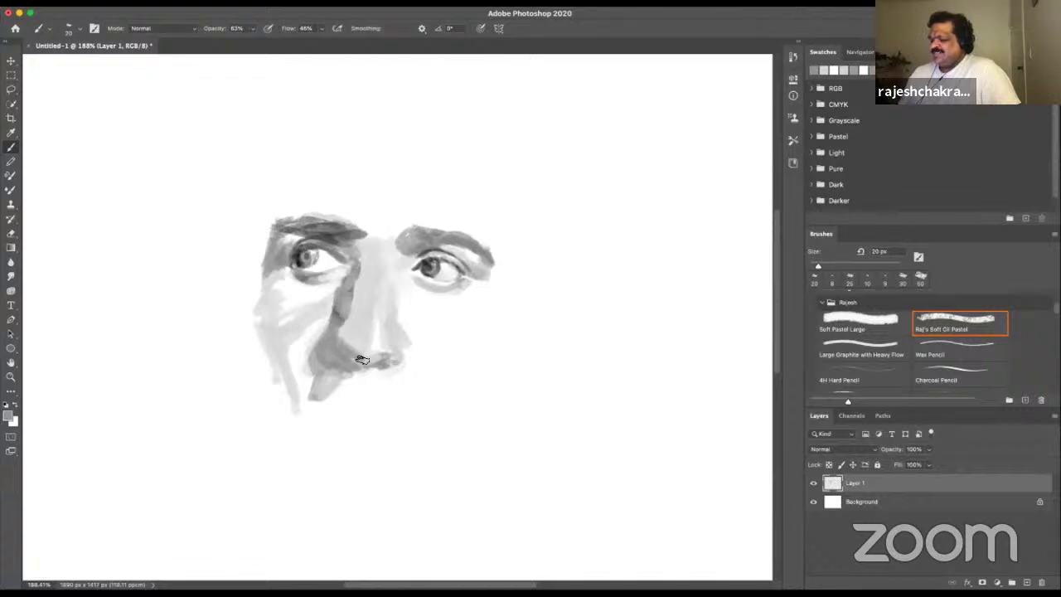
mouse_move(377, 361)
left_mouse_down()
mouse_move(393, 354)
mouse_move(382, 357)
left_mouse_up()
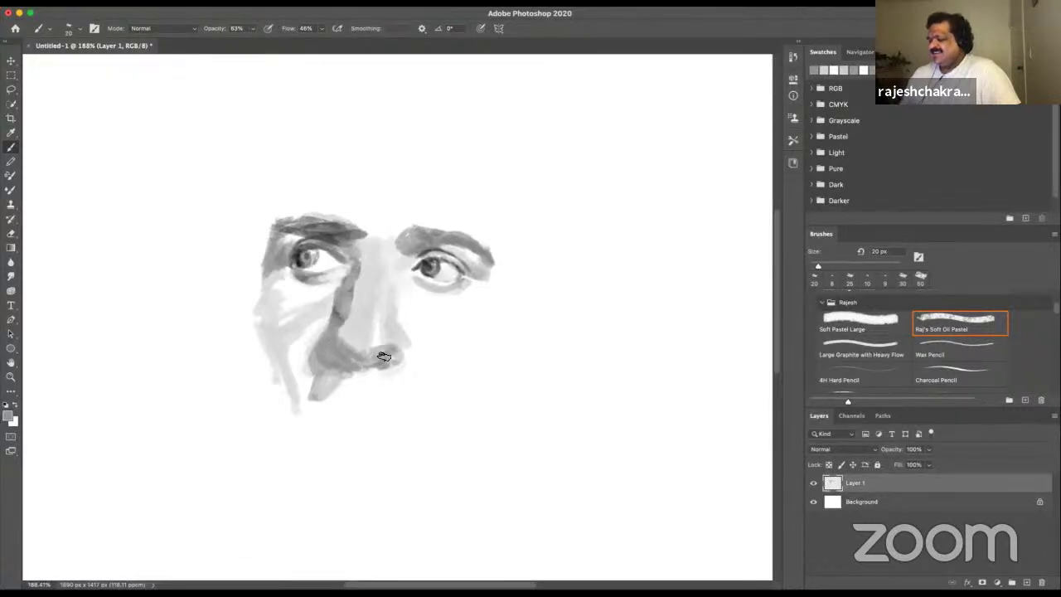
left_click(386, 333, "alt")
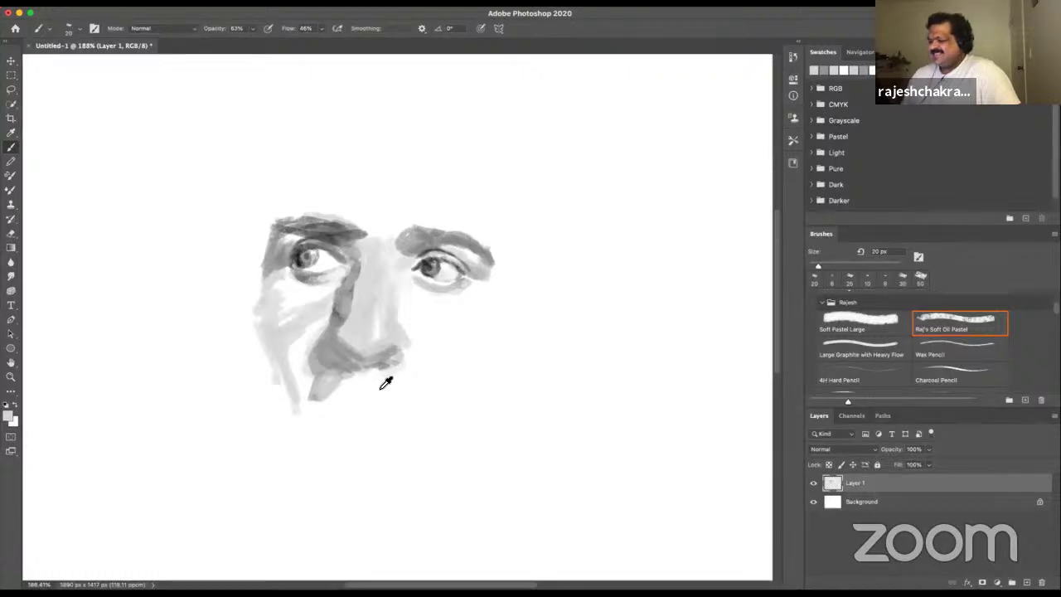
left_click(426, 269, "alt")
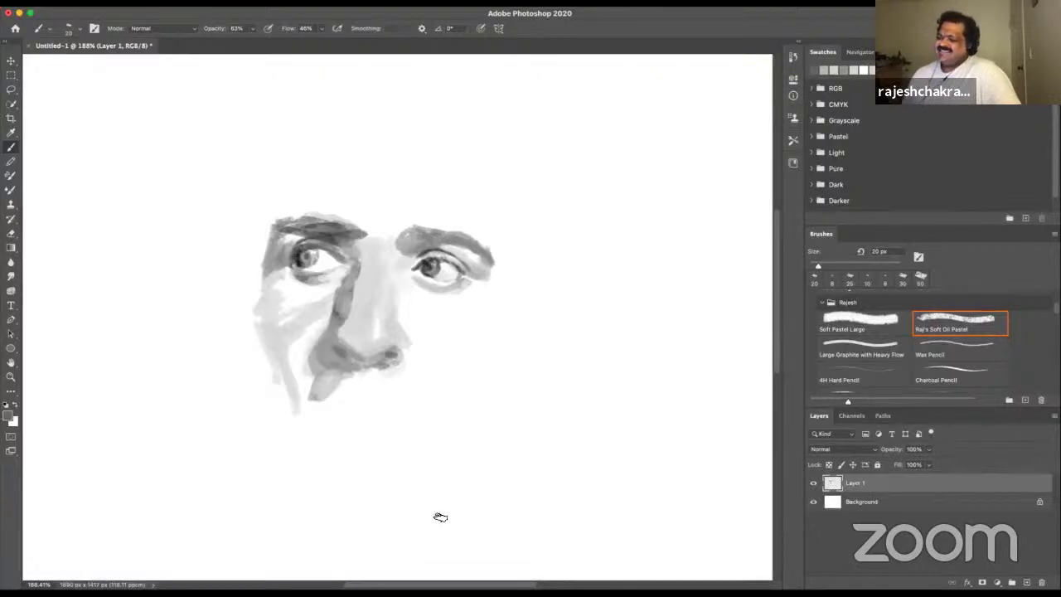
mouse_move(331, 327)
left_mouse_down()
mouse_move(344, 312)
mouse_move(337, 341)
left_mouse_up()
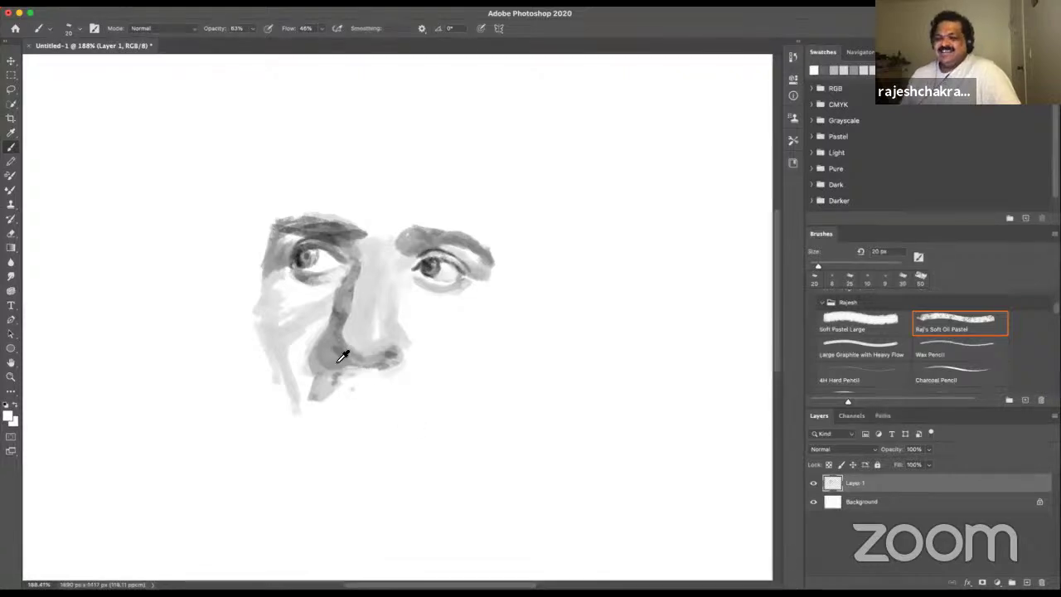
- Define both nostril openings in near-black sampled from the first eye, using a 9 px brush
left_click(305, 258, "alt")
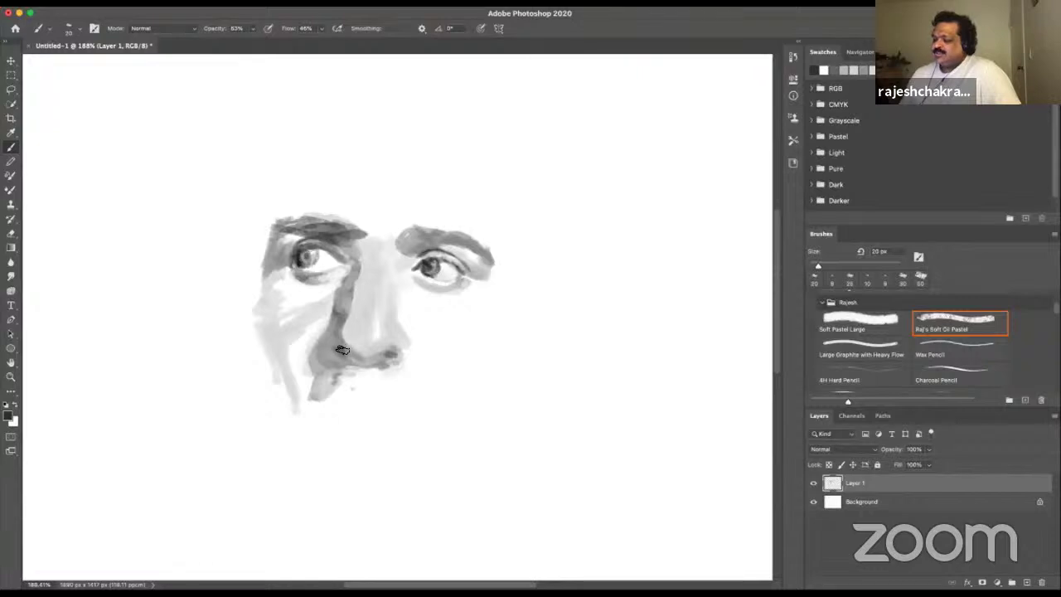
key("bracketright")
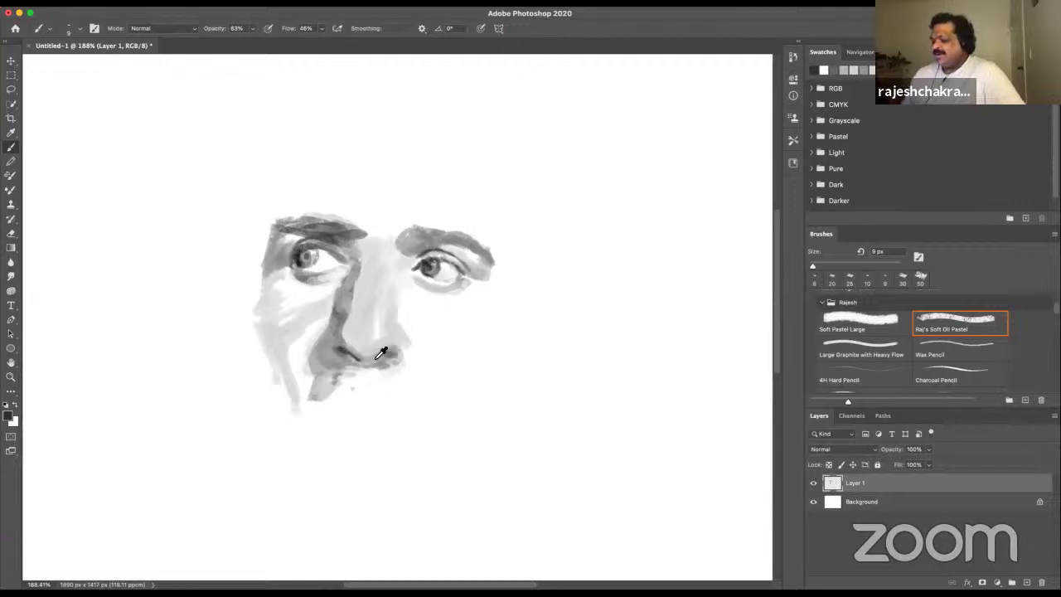
left_click(349, 348, "alt")
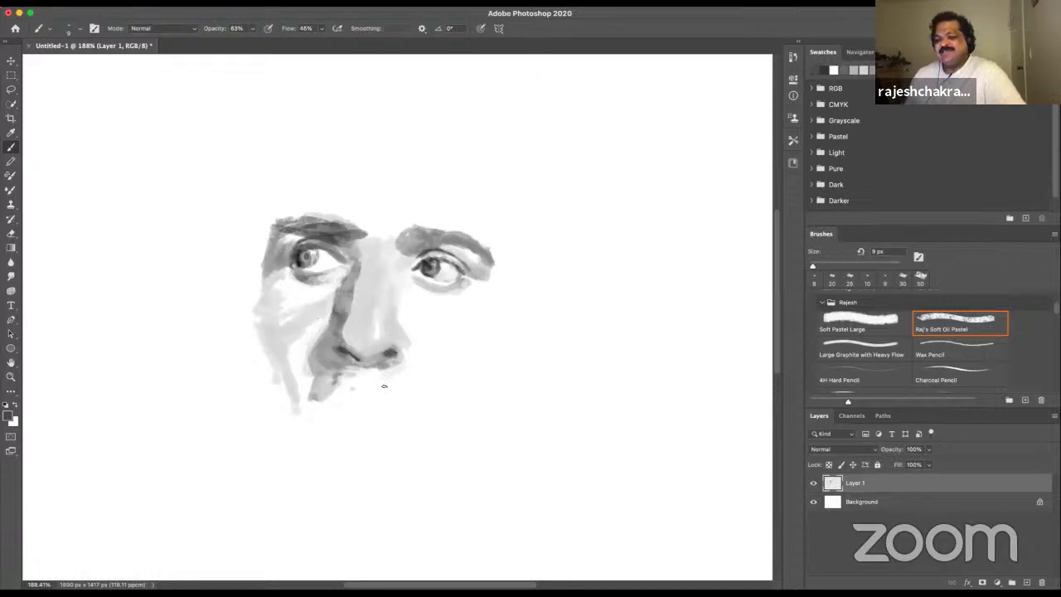
- Refine the far nostril wing in light grey with a 20 px brush and clean up the edges around the nose base with white
key("bracketright")
key("bracketright")
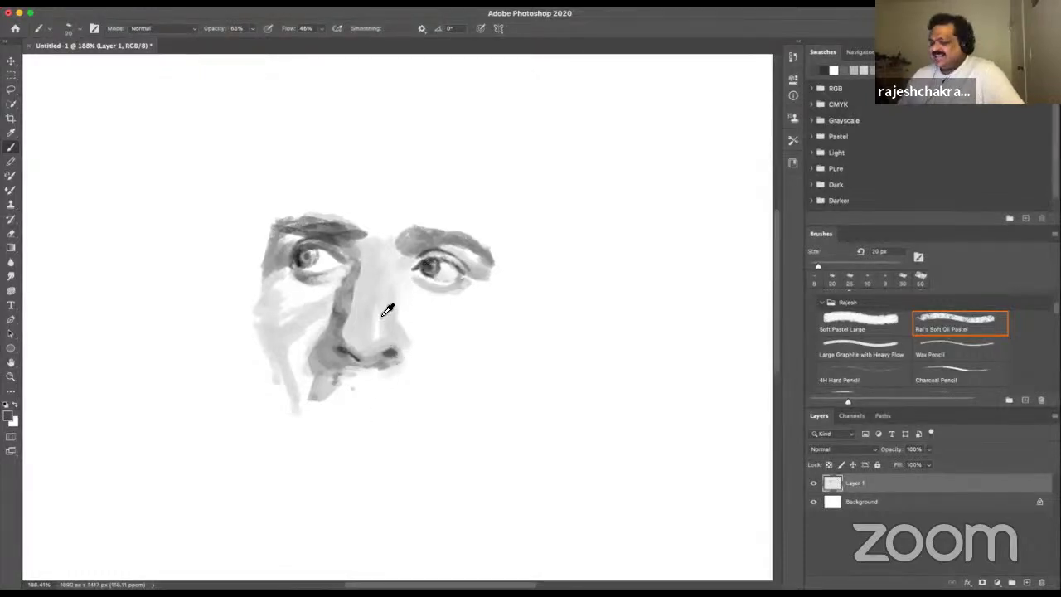
left_click(398, 333, "alt")
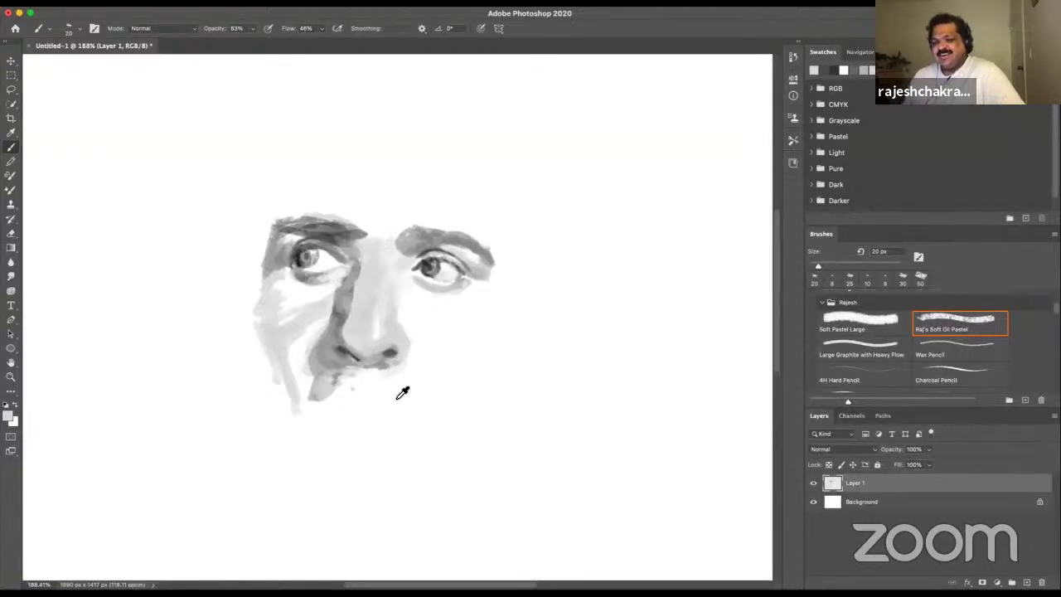
left_click(397, 399, "alt")
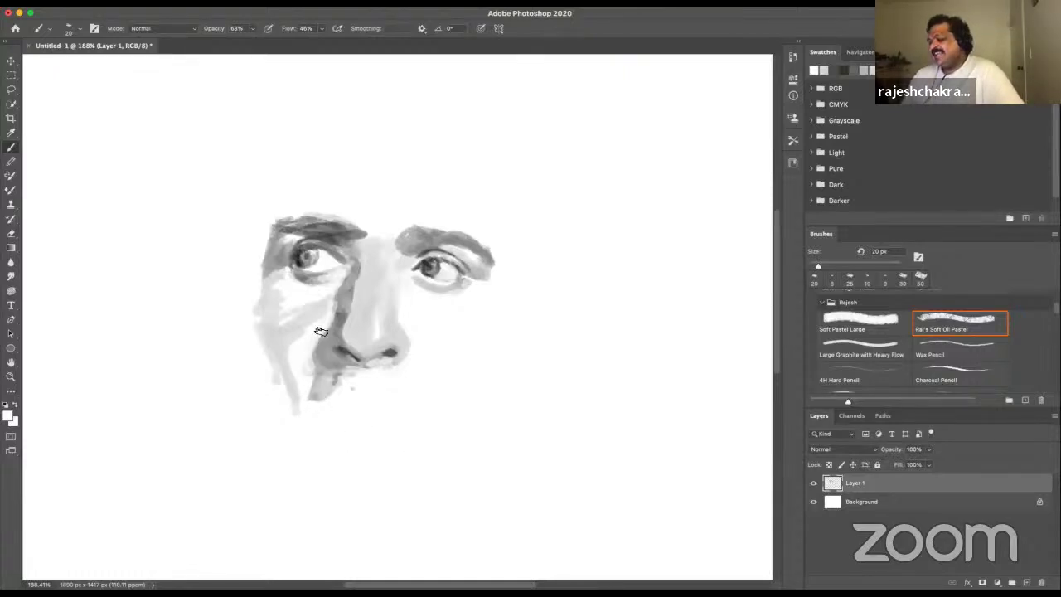
mouse_move(332, 372)
left_mouse_down()
mouse_move(356, 375)
mouse_move(318, 380)
left_mouse_up()
left_click(362, 343, "alt")
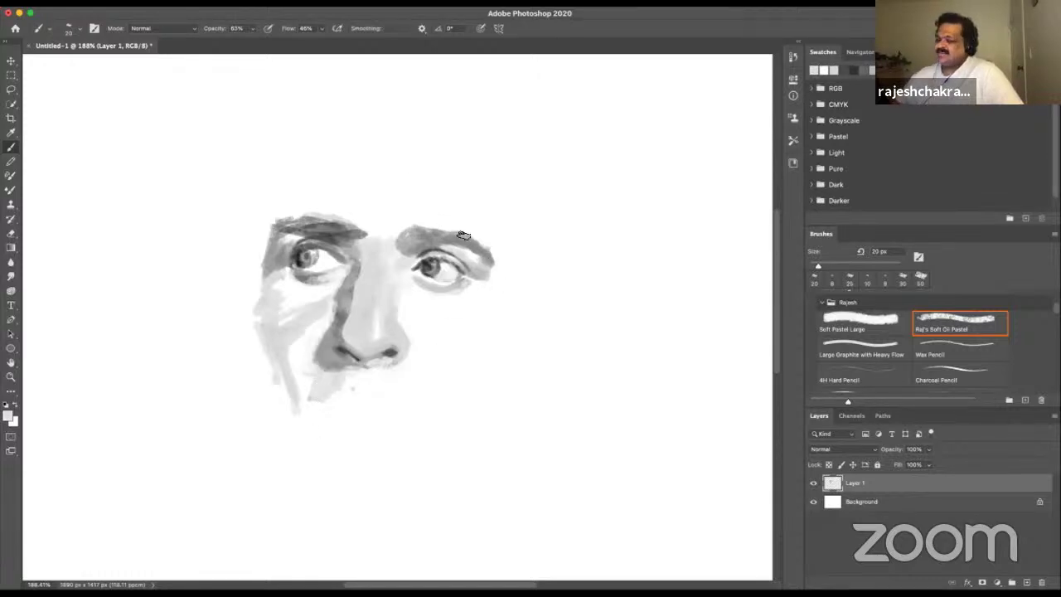
- Touch up the second eyebrow with sampled greys and bridge the gap between the two brows in mid grey
left_click_drag(488, 259, 487, 237)
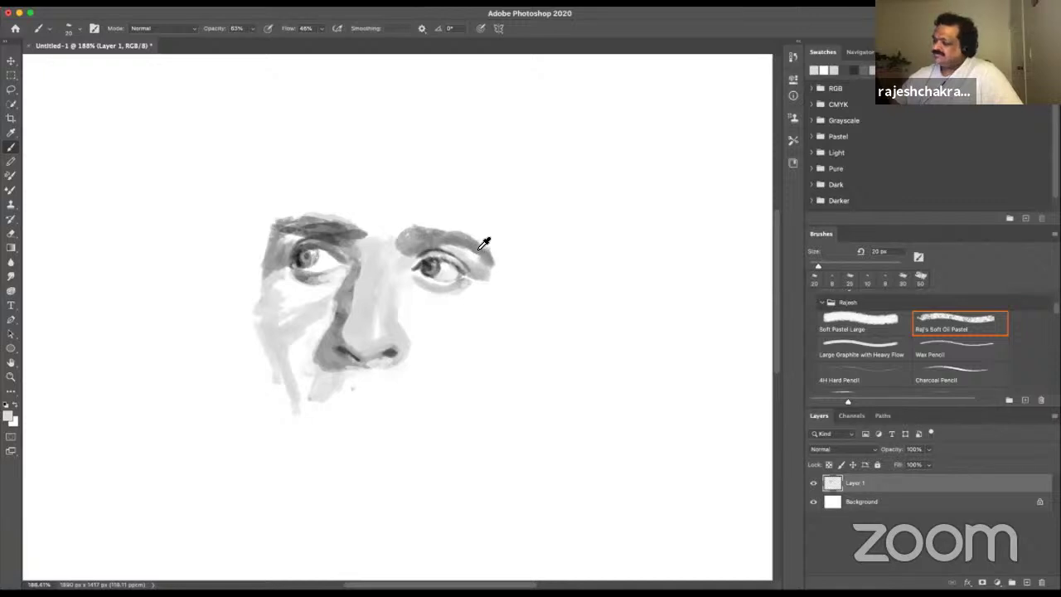
left_click(448, 239, "alt")
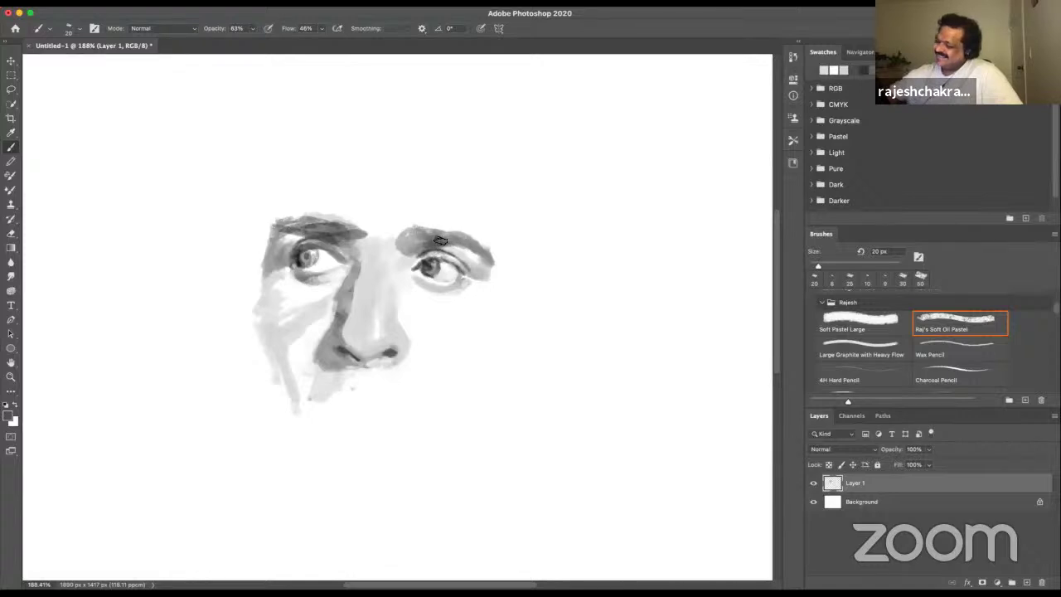
left_click(410, 243, "alt")
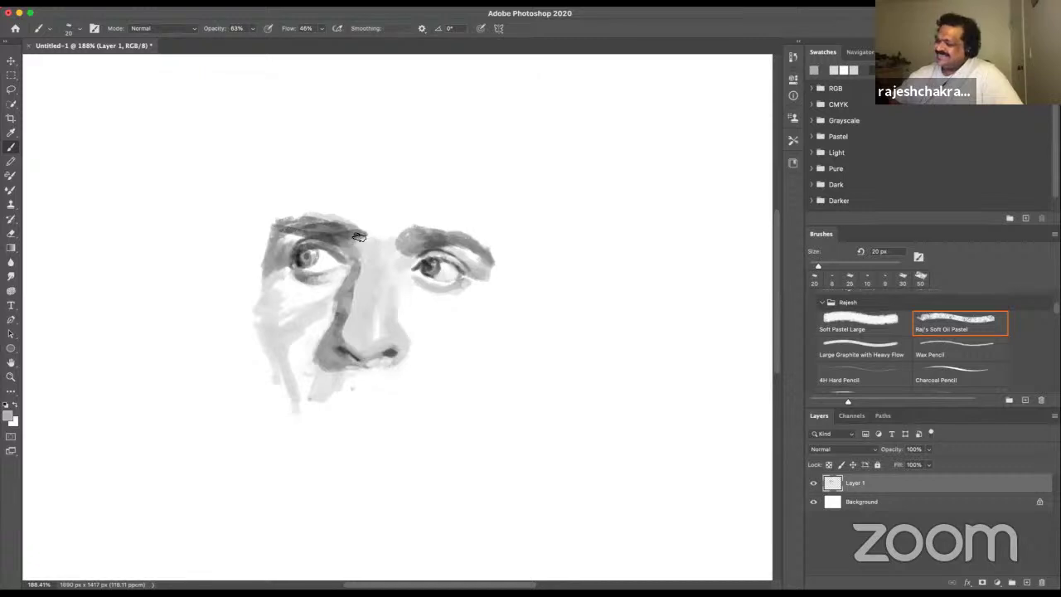
left_click(410, 208, "alt")
left_click(398, 220, "alt")
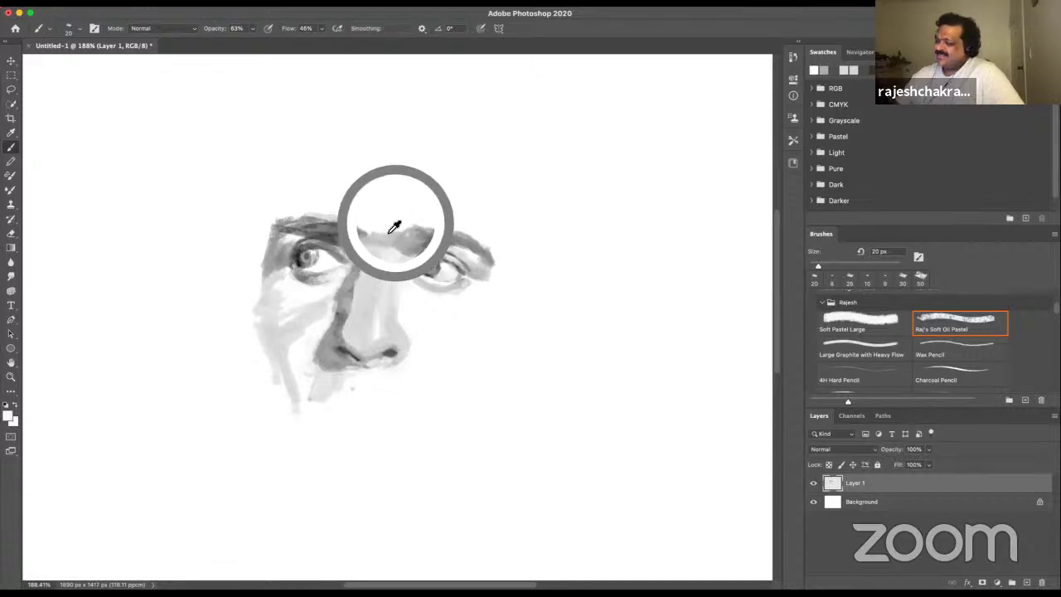
- Highlight the ridge of the nose with sampled white and deepen its shaded side with sampled mid grey
left_click(466, 340, "alt")
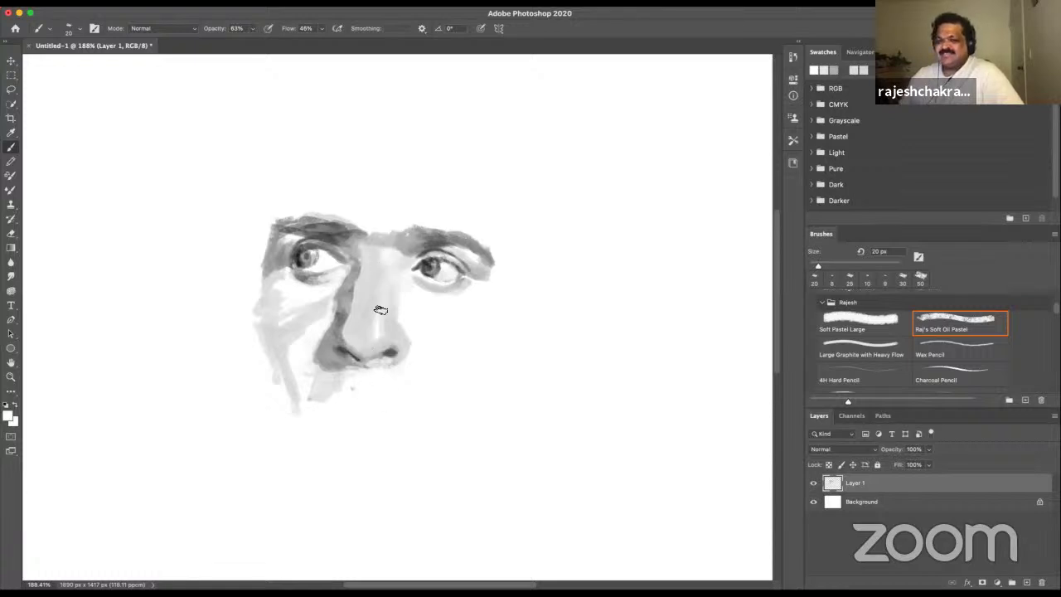
left_click_drag(384, 283, 373, 341)
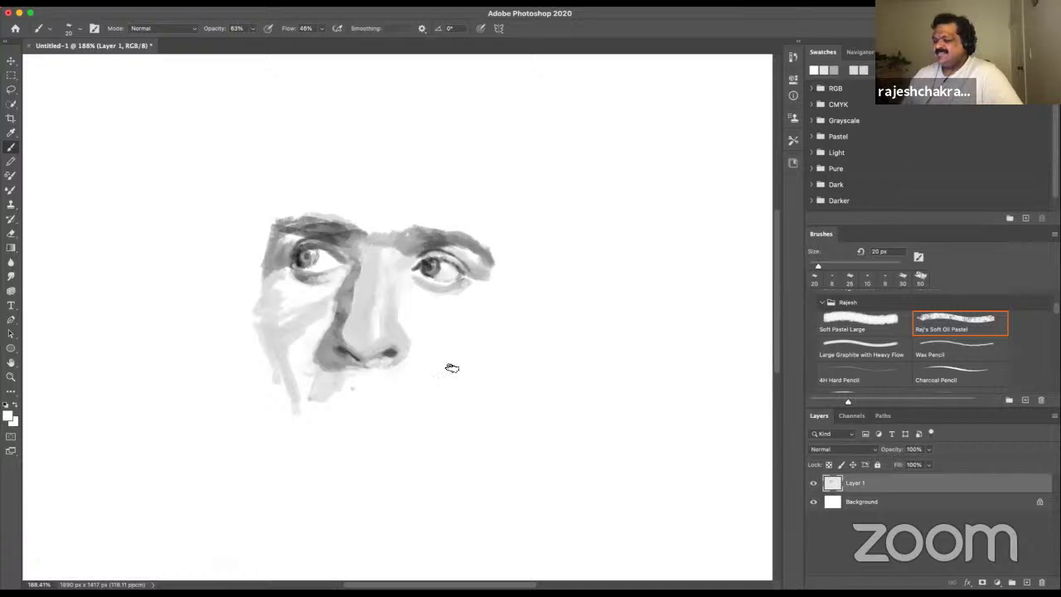
left_click(354, 286, "alt")
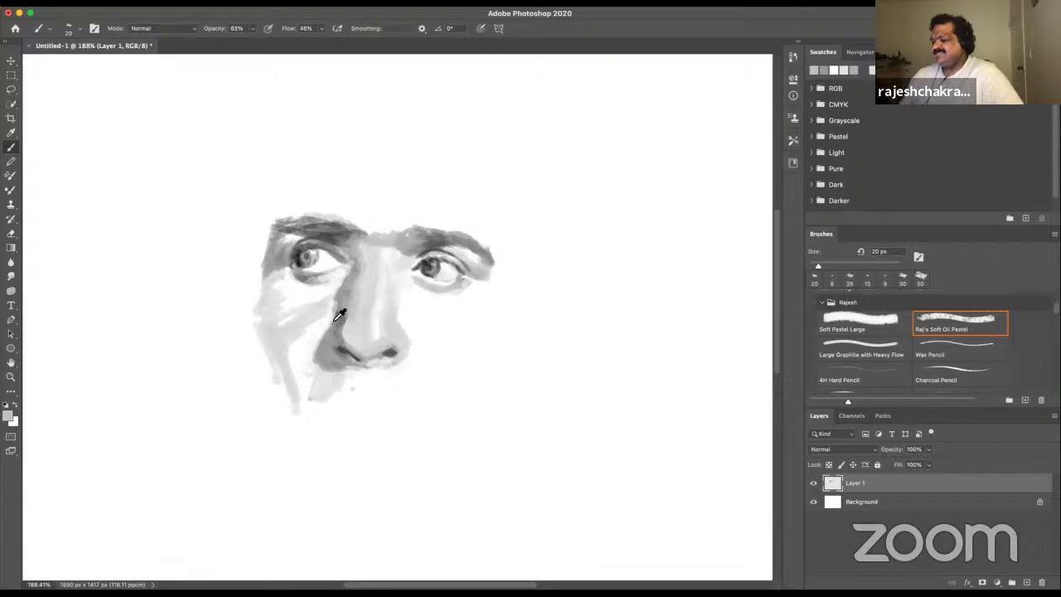
left_click_drag(340, 316, 349, 283)
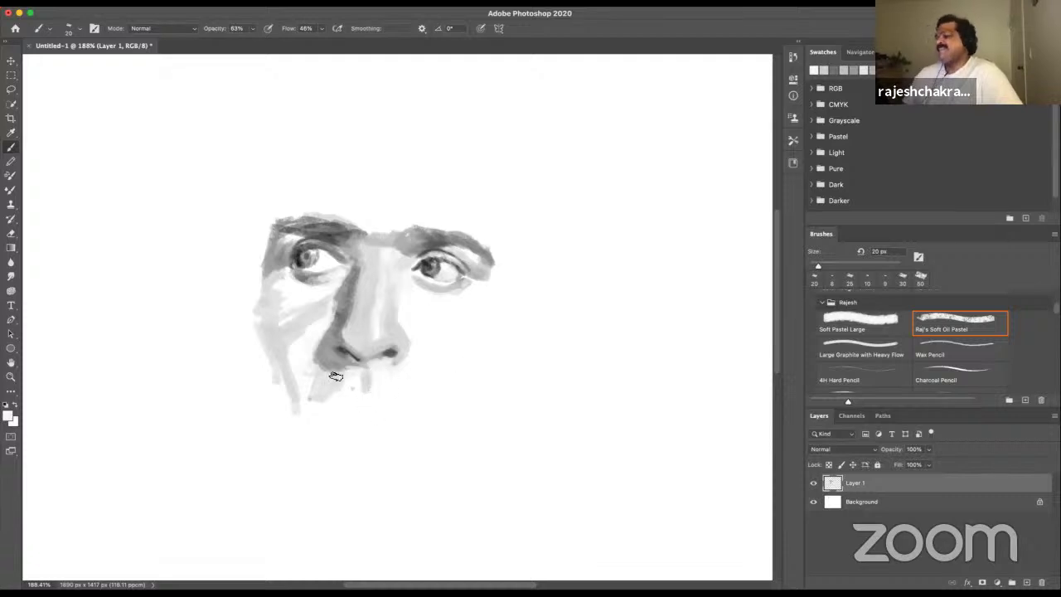
- Extend the shadow at the outer corner of the second eye and brow downward with sampled mid and light greys
left_click(491, 264, "alt")
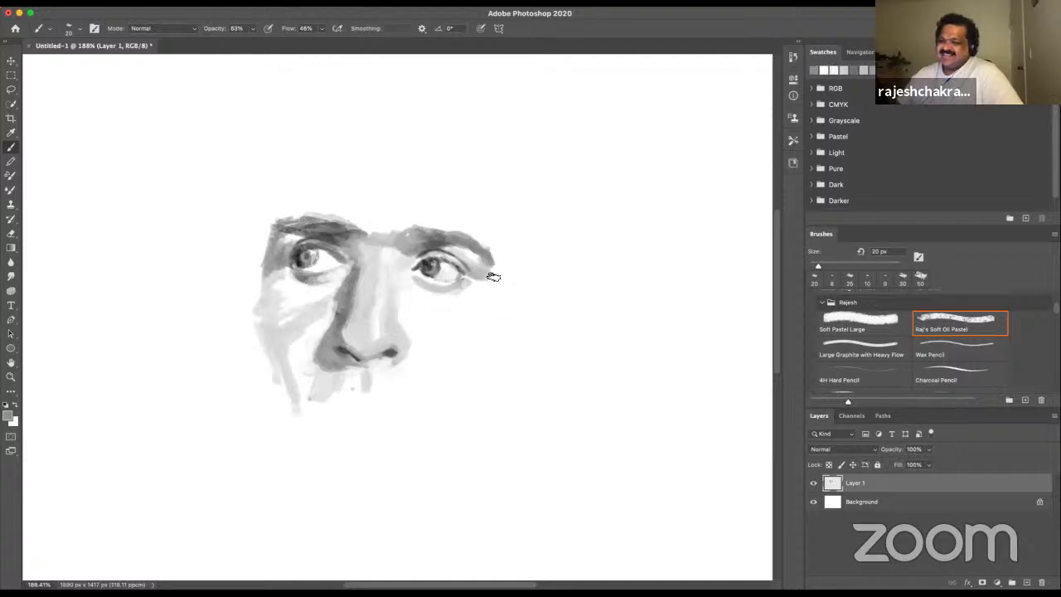
left_click(486, 268, "alt")
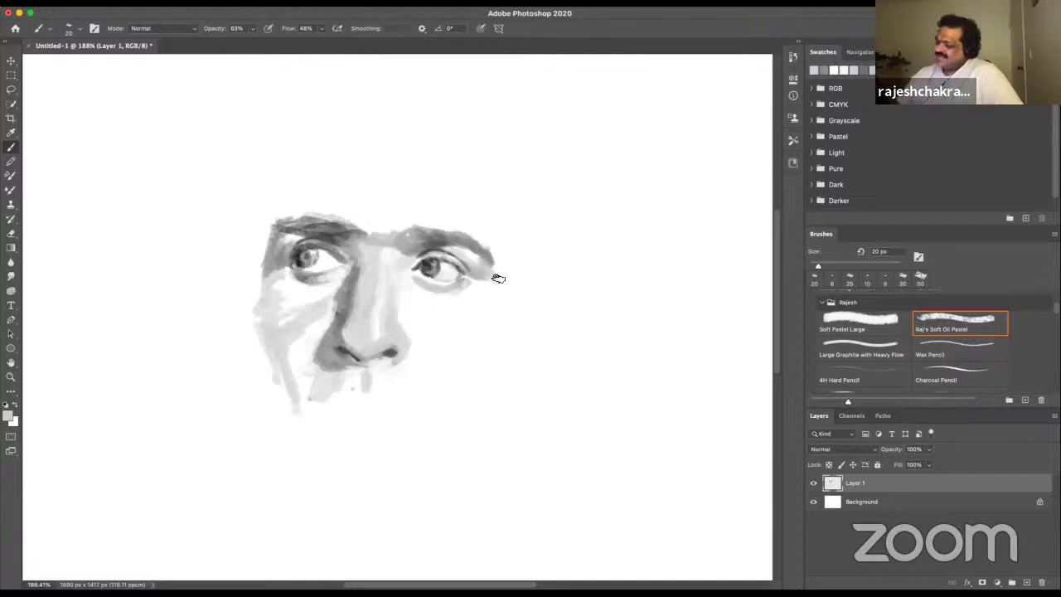
left_click(486, 255, "alt")
left_click_drag(489, 259, 500, 282)
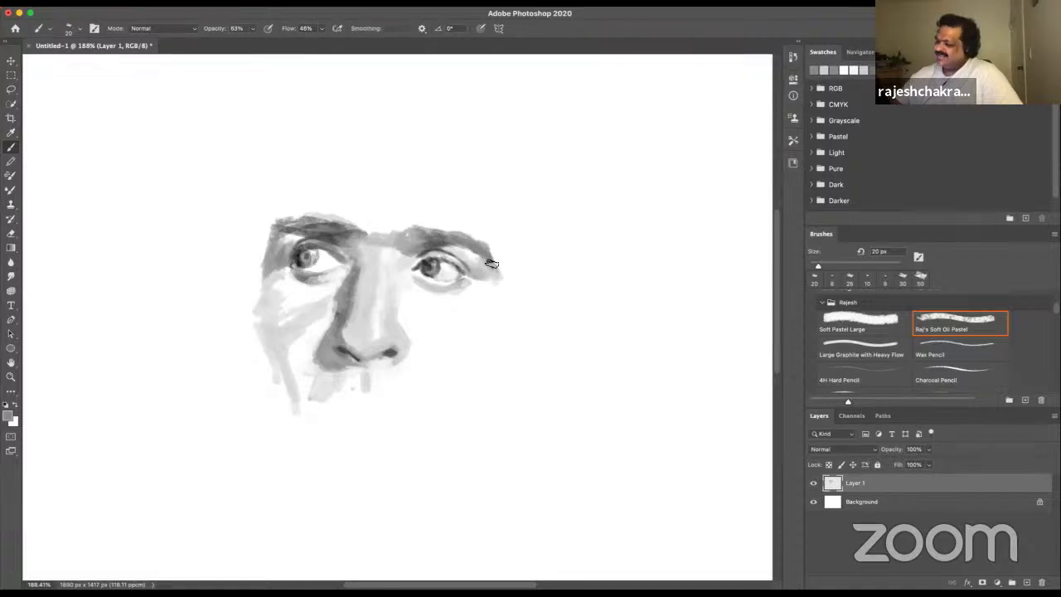
- Refine the outer corner and lower lid area of the second eye with sampled dark grey, white and light grey
left_click(440, 239, "alt")
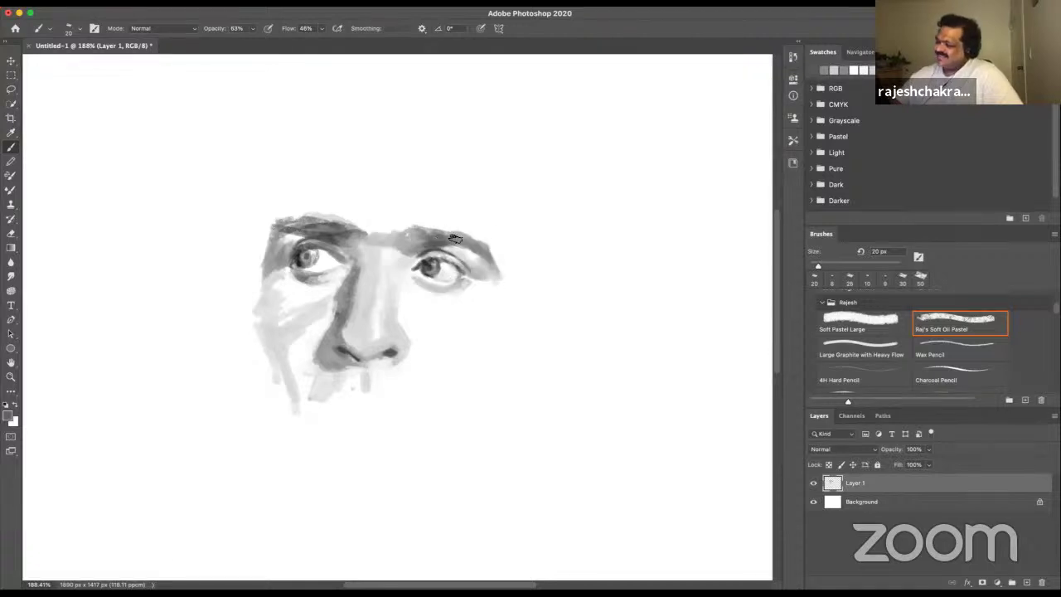
left_click(491, 270, "alt")
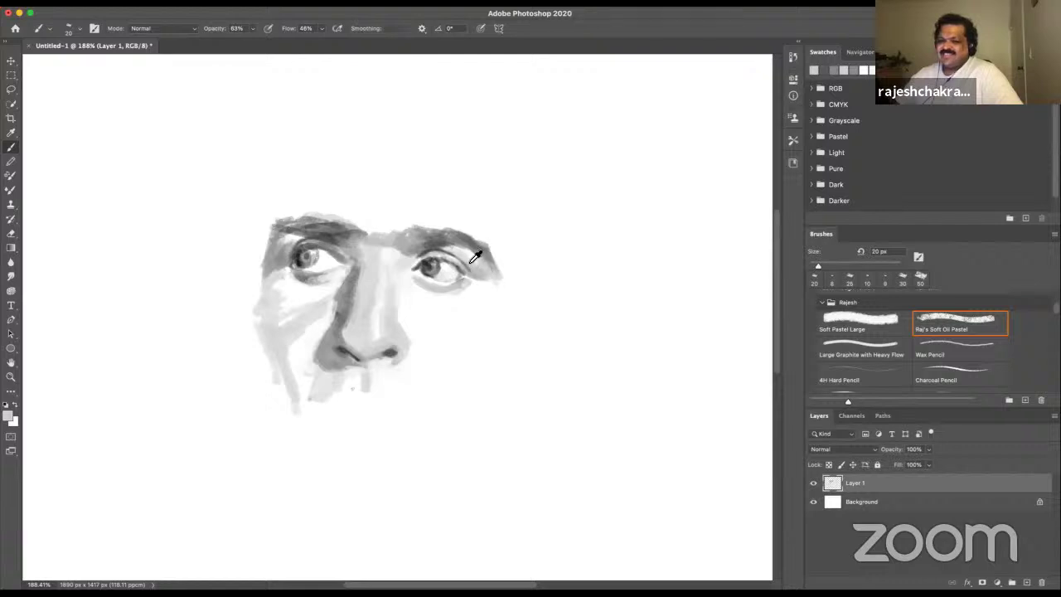
left_click(473, 255, "alt")
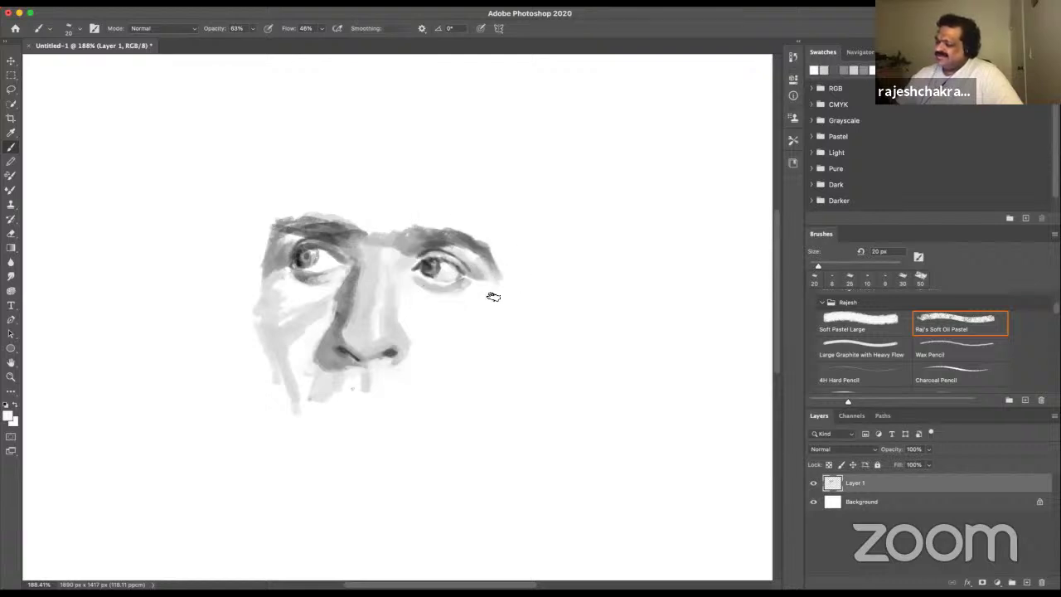
left_click(489, 271, "alt")
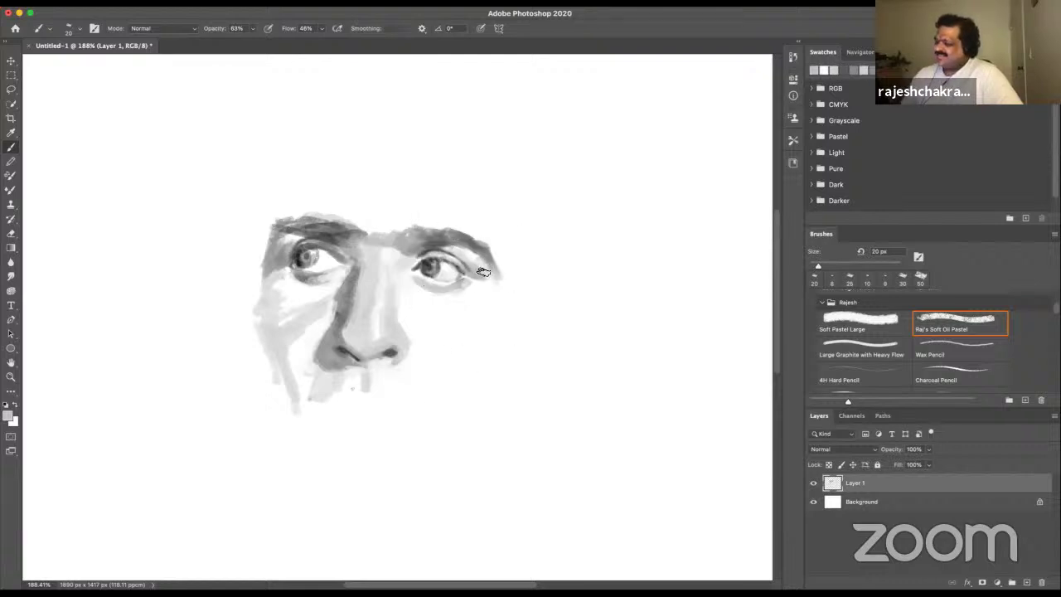
left_click_drag(486, 286, 476, 290)
key("]")
key("]")
key("]")
key("]")
key("]")
key("]")
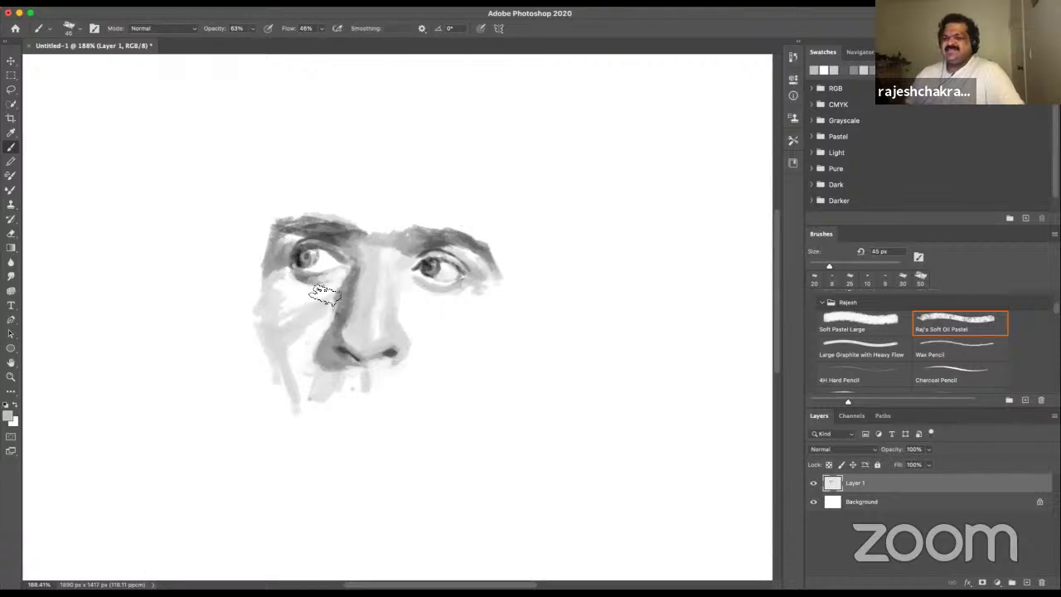
- Darken the iris and pupil of the first eye with sampled grey and near-black, using a 15 px brush
key("bracketleft")
key("bracketleft")
key("bracketleft")
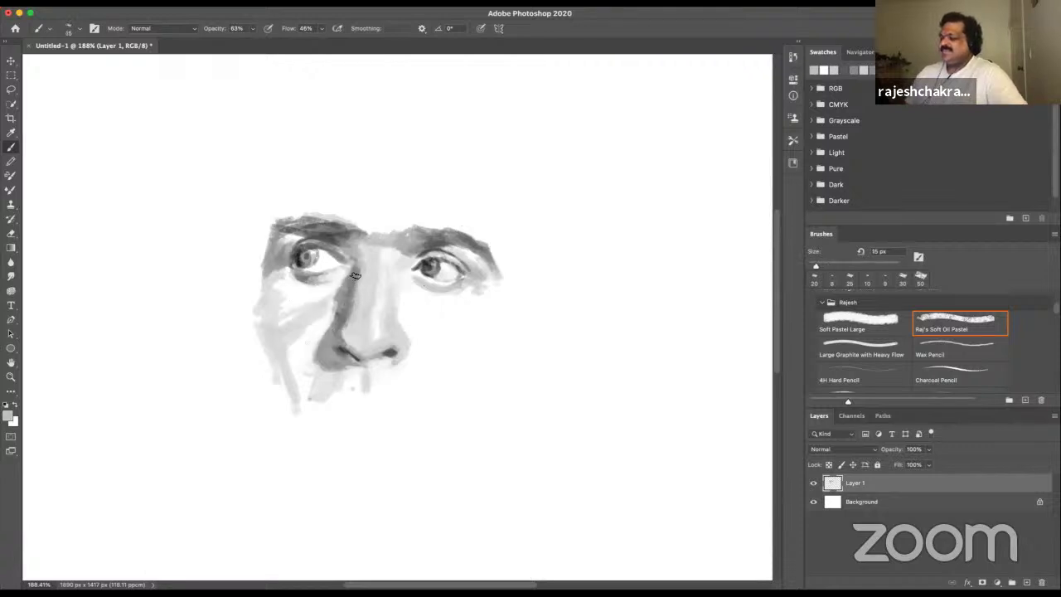
left_click(306, 262, "alt")
left_click(305, 254)
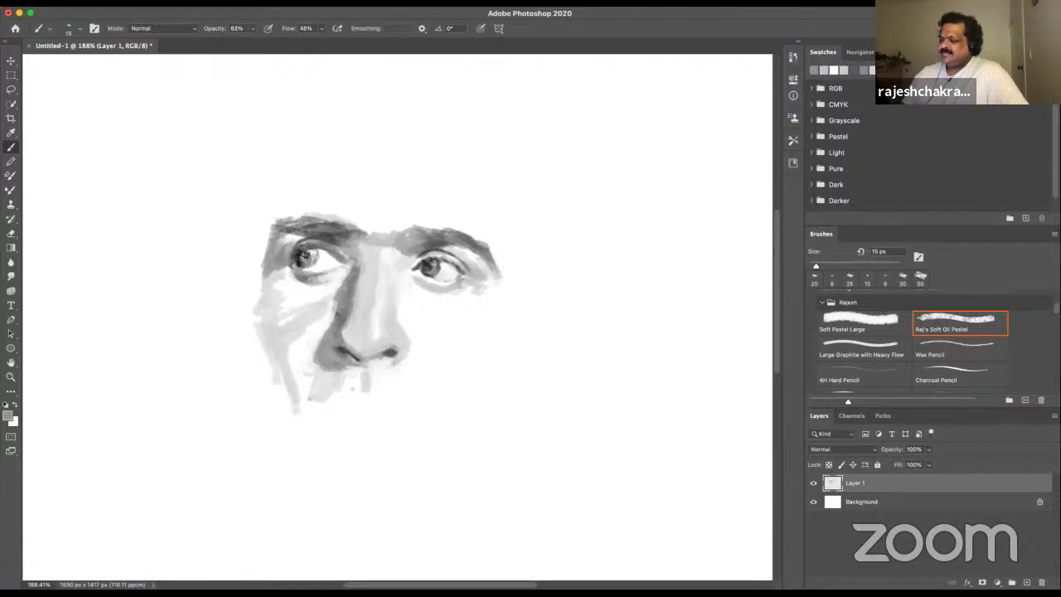
left_click(303, 255, "alt")
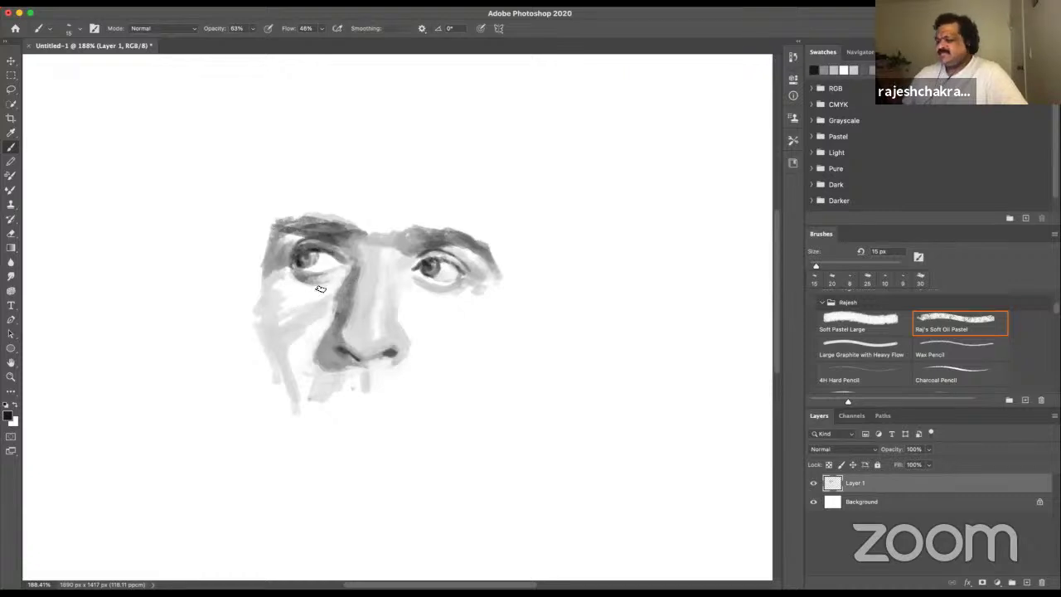
left_click(310, 260, "alt")
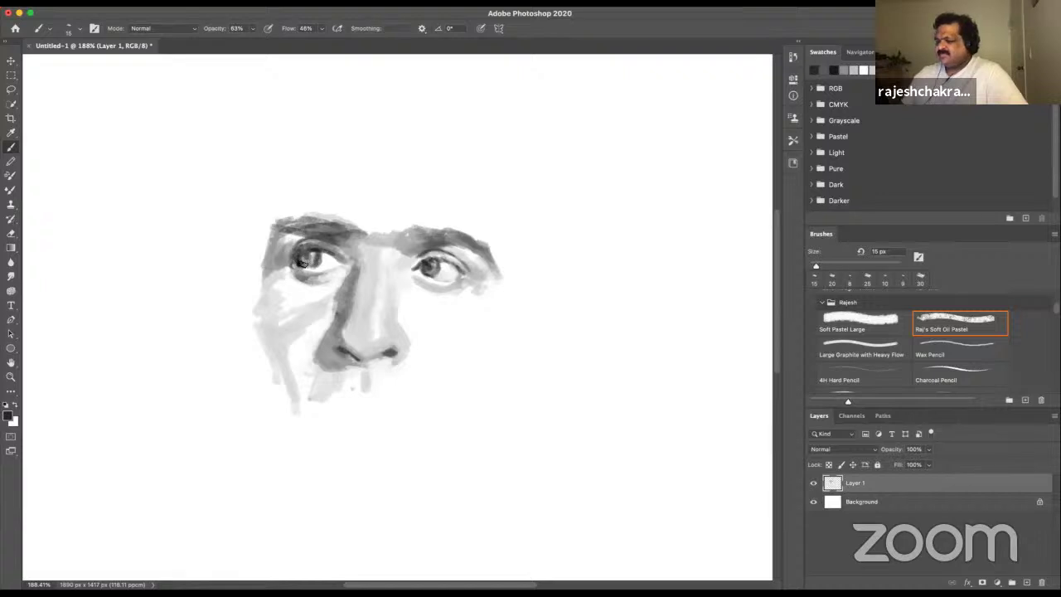
left_click_drag(308, 267, 313, 257)
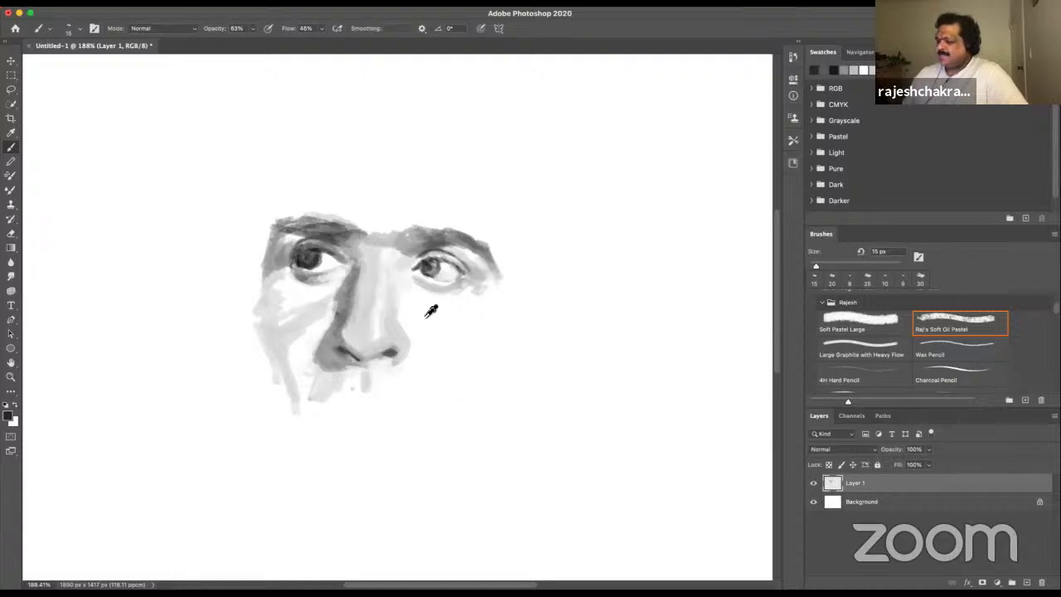
- Clean up the white of the first eye beside the iris with sampled white, reducing the brush to 6 px
left_click(327, 263, "alt")
left_click(334, 259, "alt")
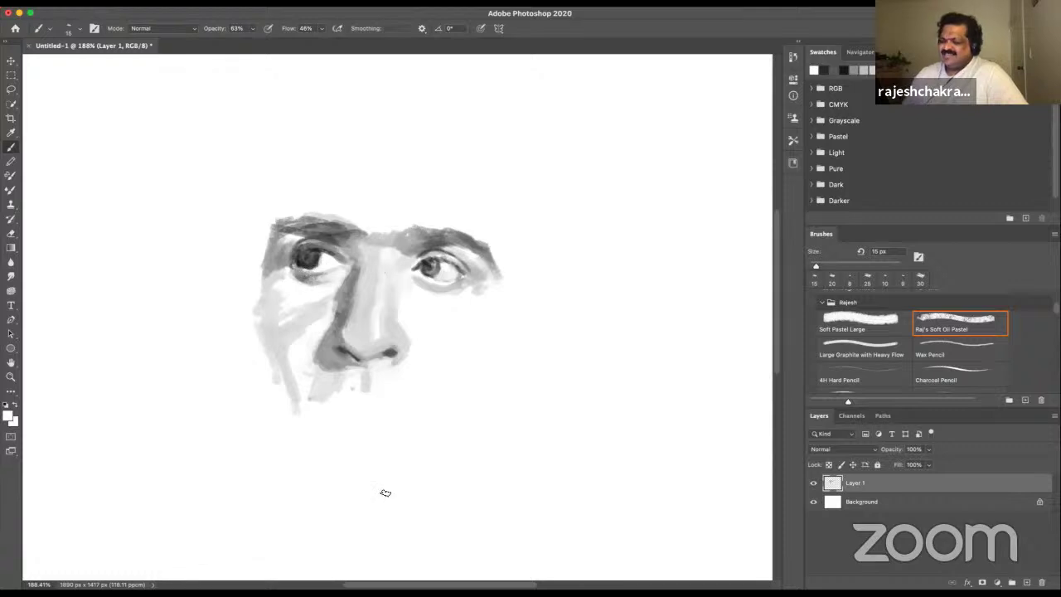
key("bracketleft")
key("bracketleft")
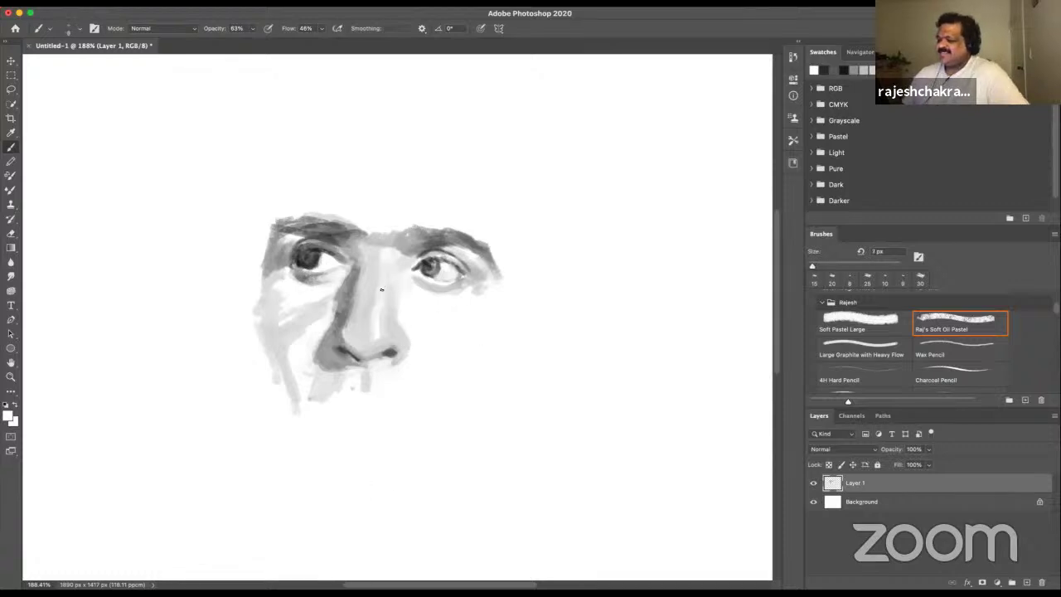
key("bracketleft")
left_click(331, 336, "alt")
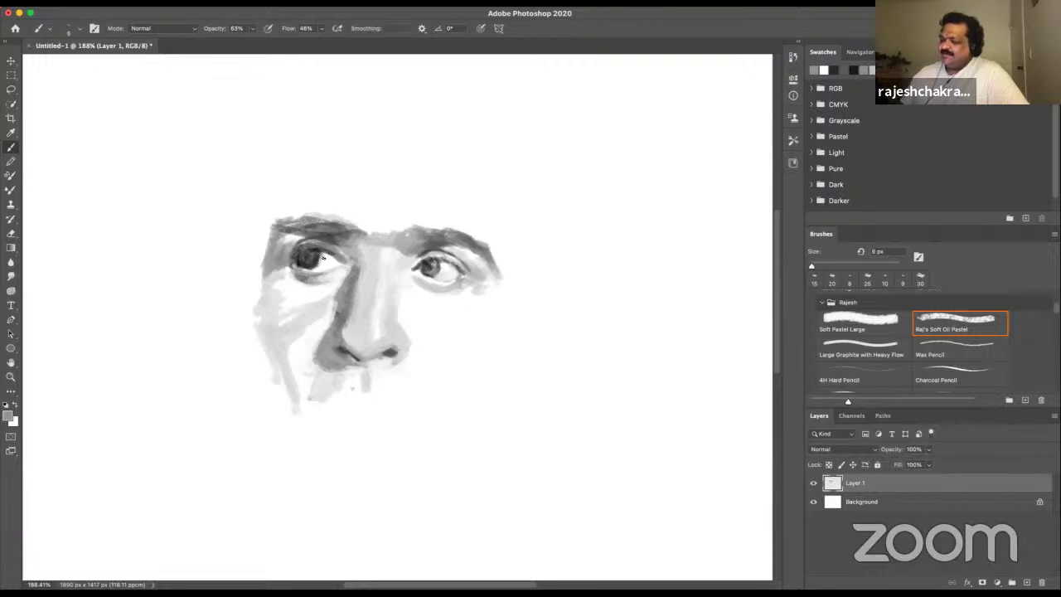
key("super+z")
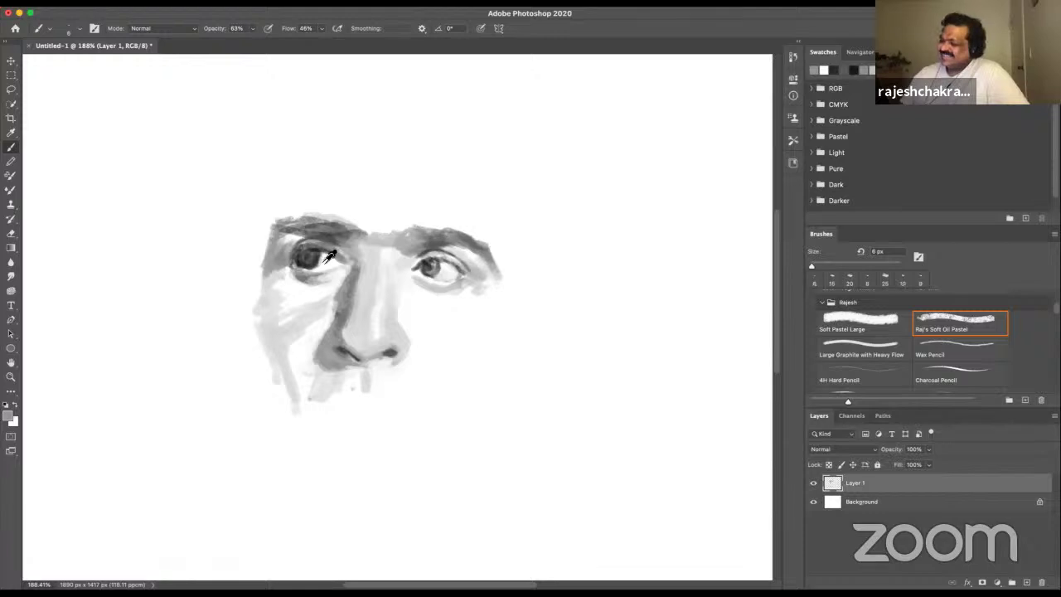
left_click(323, 255, "alt")
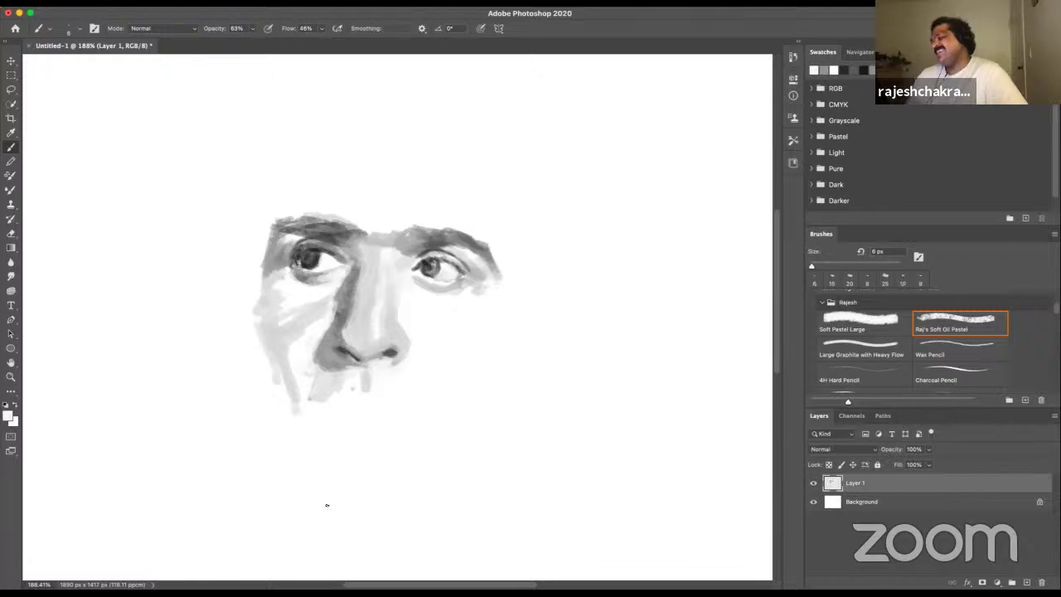
- Model the iris and inner corner of the first eye with light, mid and dark greys sampled from the nose, brow and eyes
left_click(363, 330, "alt")
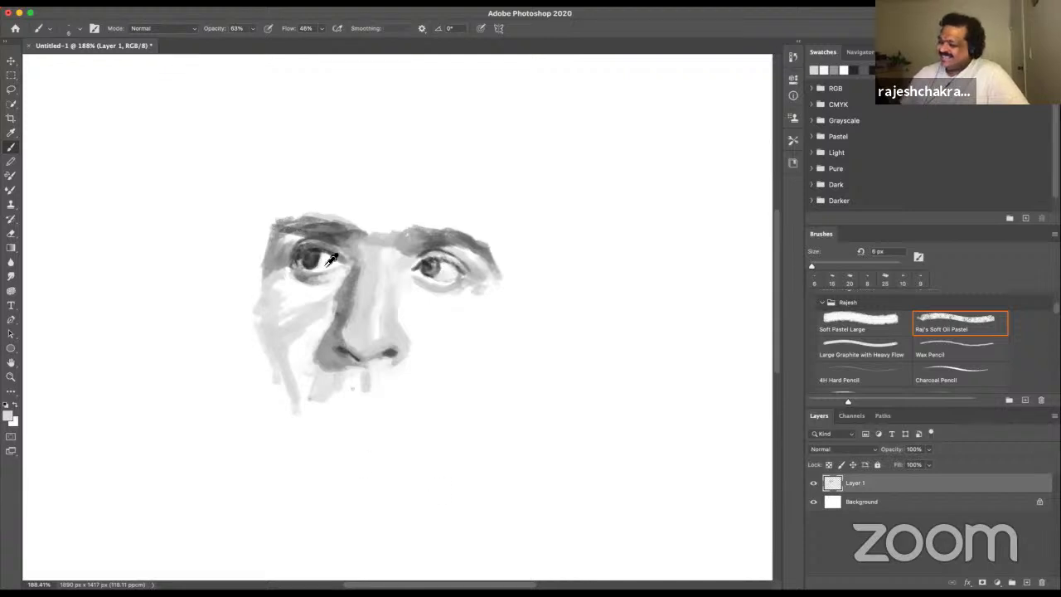
left_click(381, 241, "alt")
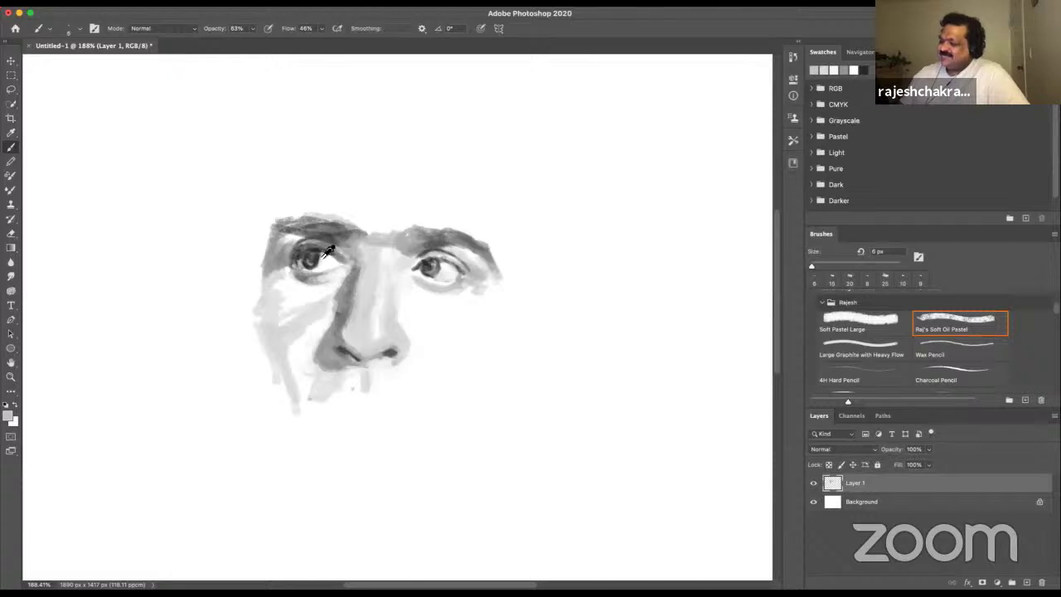
left_click(355, 238, "alt")
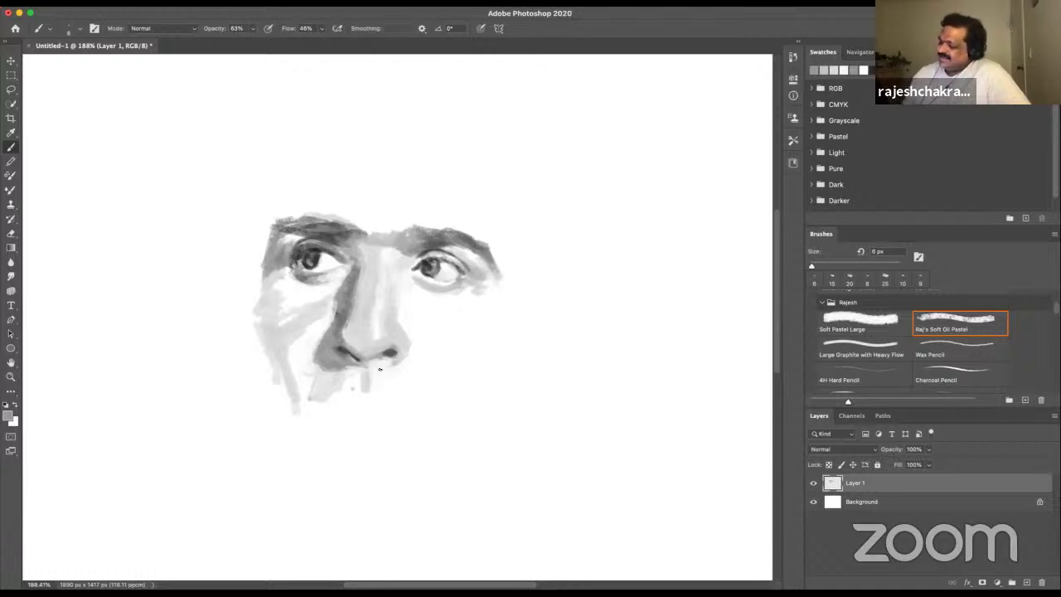
left_click(427, 264, "alt")
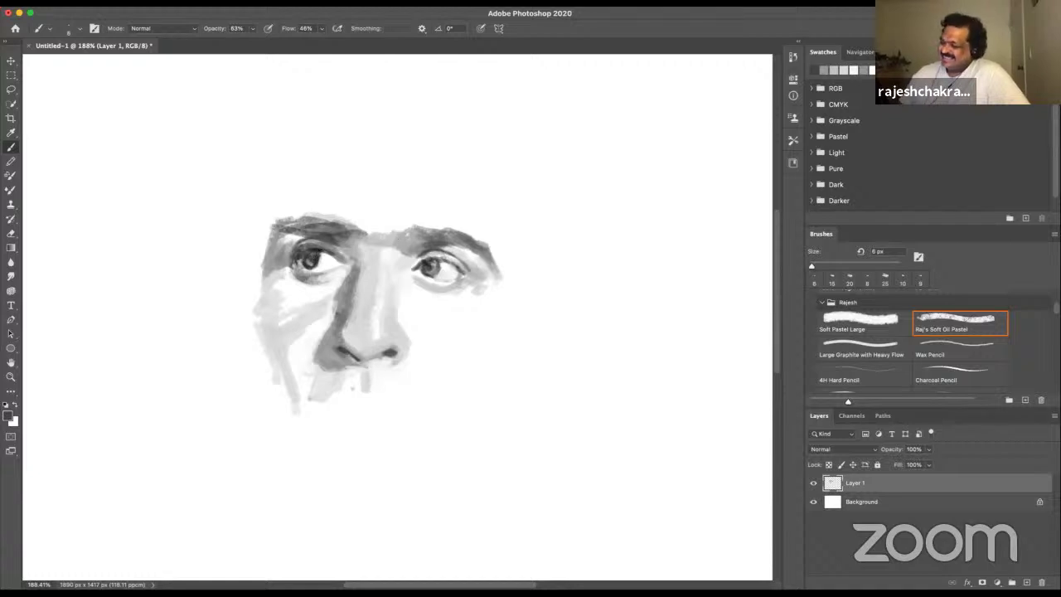
left_click(379, 242, "alt")
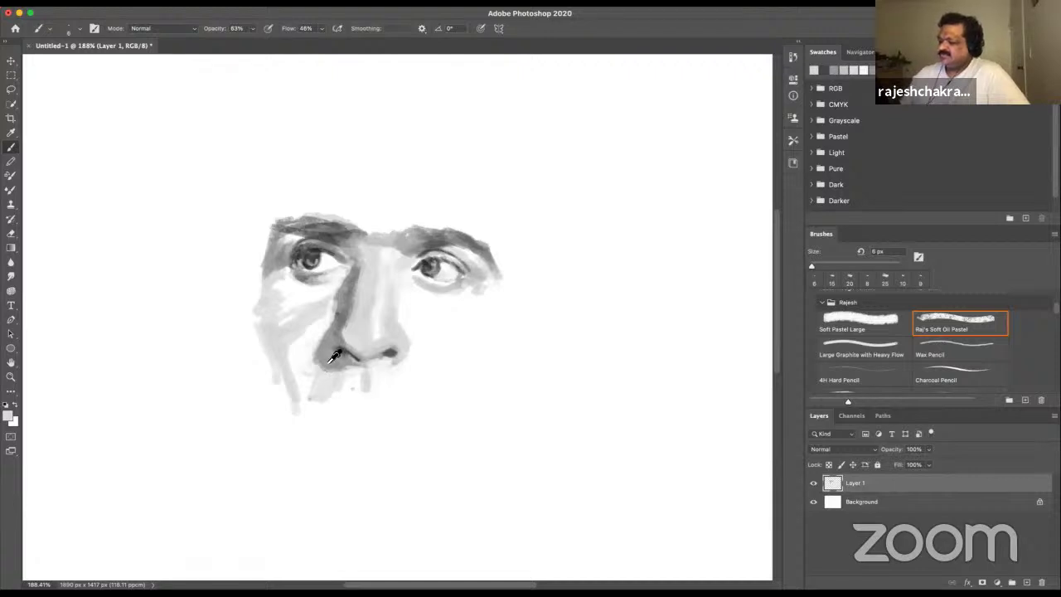
left_click(315, 259, "alt")
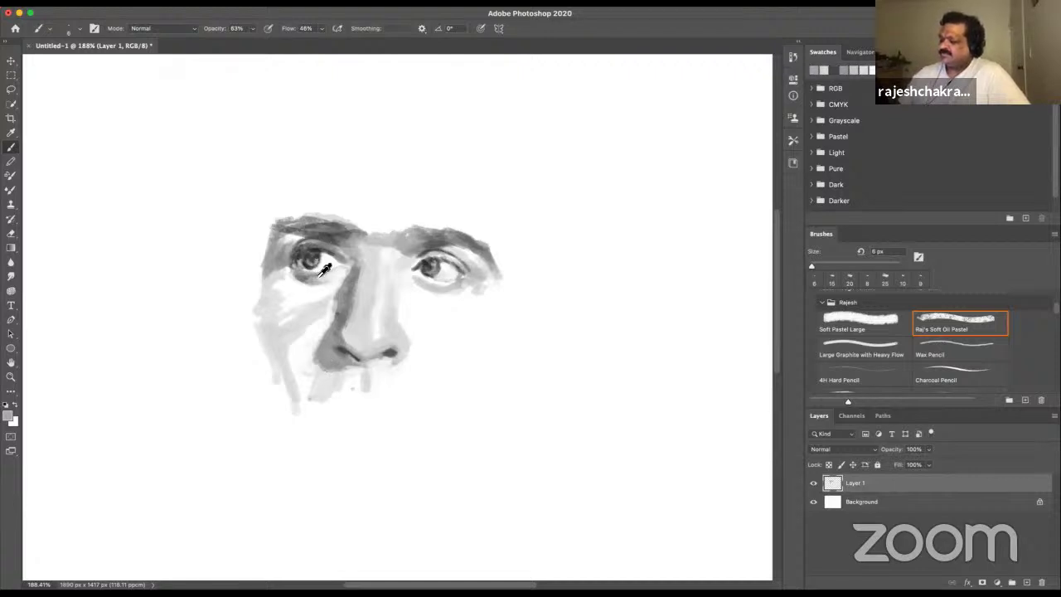
left_click(338, 233, "alt")
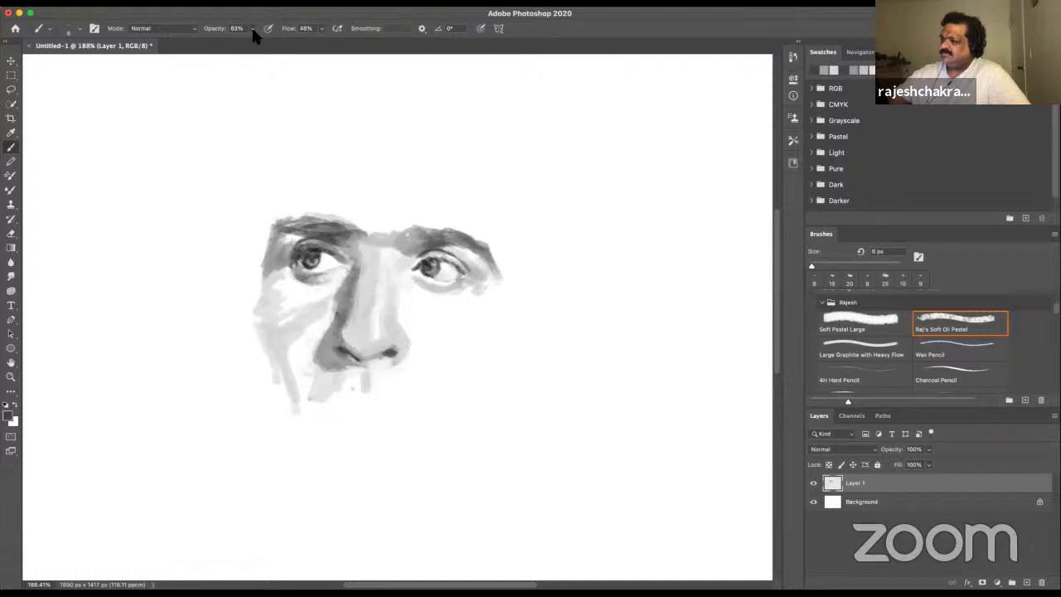
- Lower the brush opacity to 51% and refine the first eye's iris and lids with sampled greys, near-black and white
left_click_drag(245, 31, 246, 45)
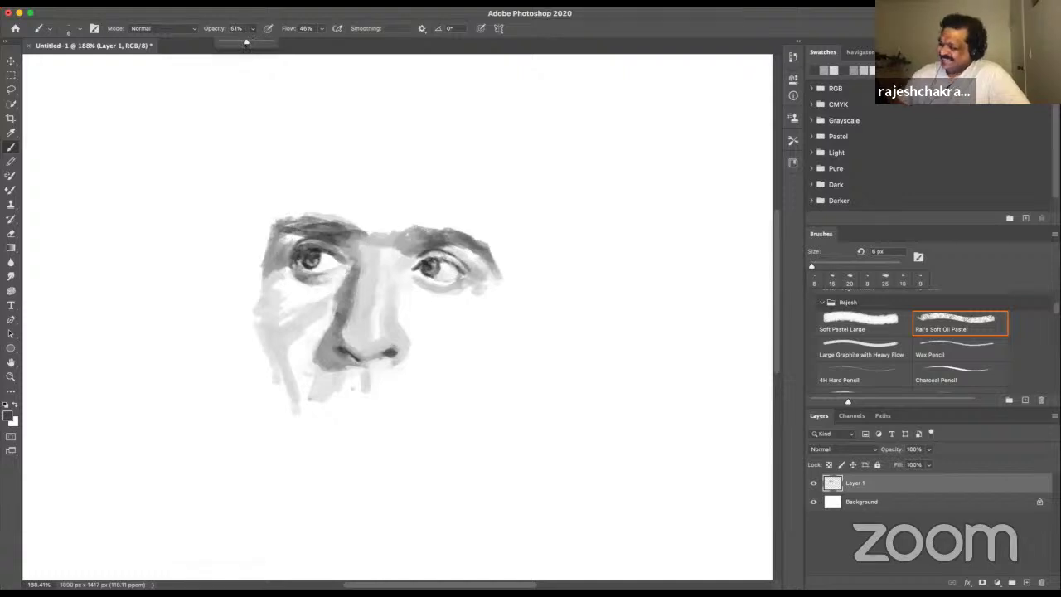
left_click(316, 262)
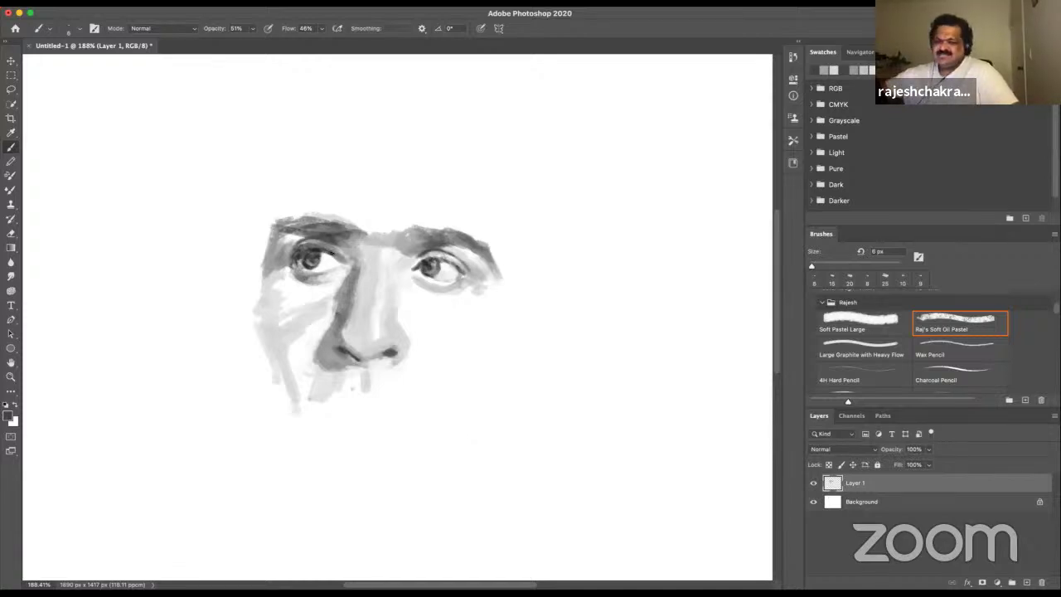
left_click(344, 254, "alt")
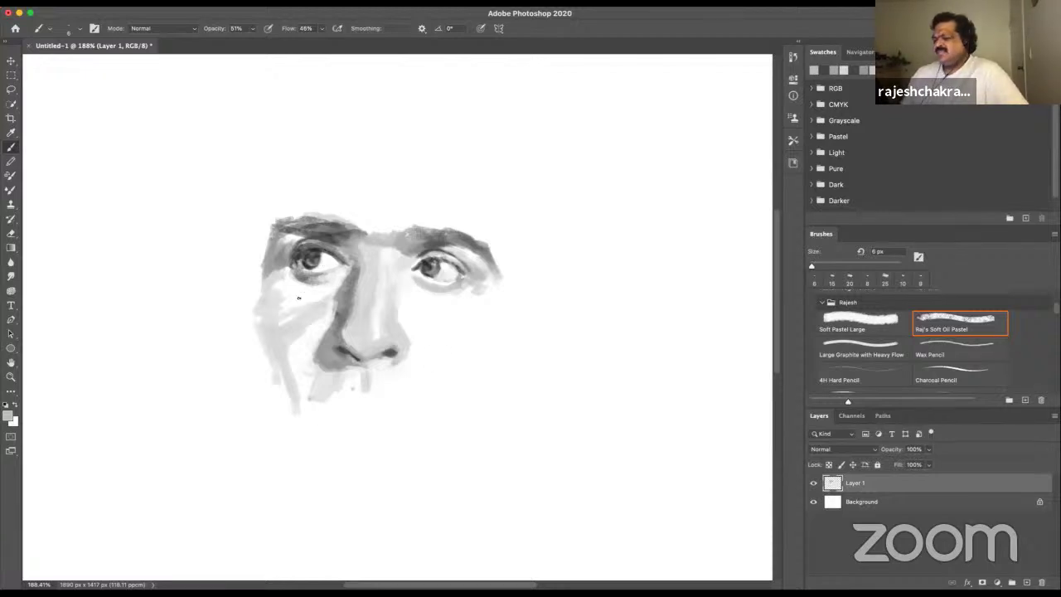
left_click(297, 236, "alt")
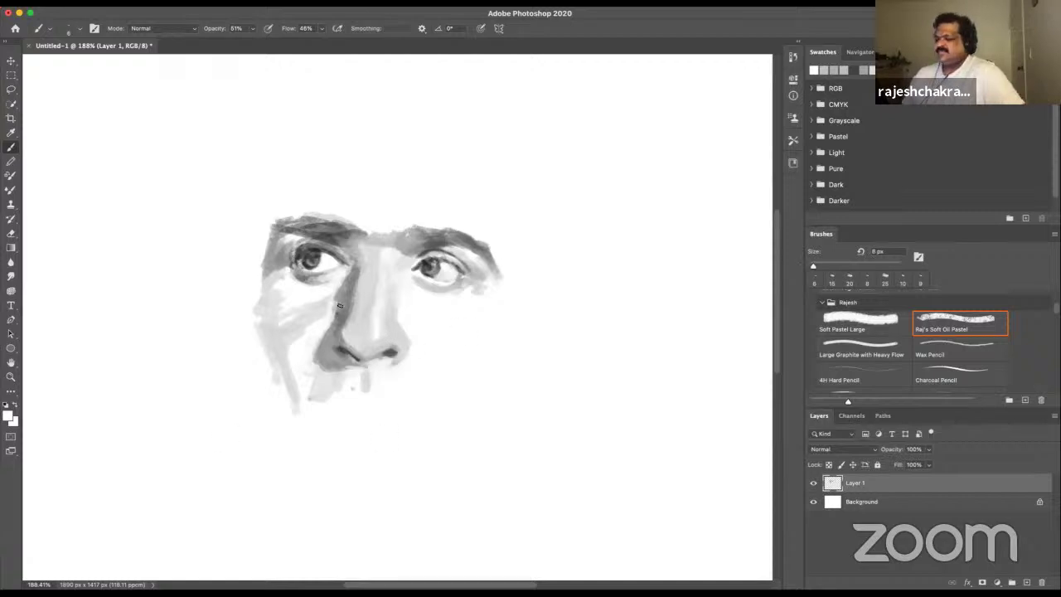
left_click(319, 249, "alt")
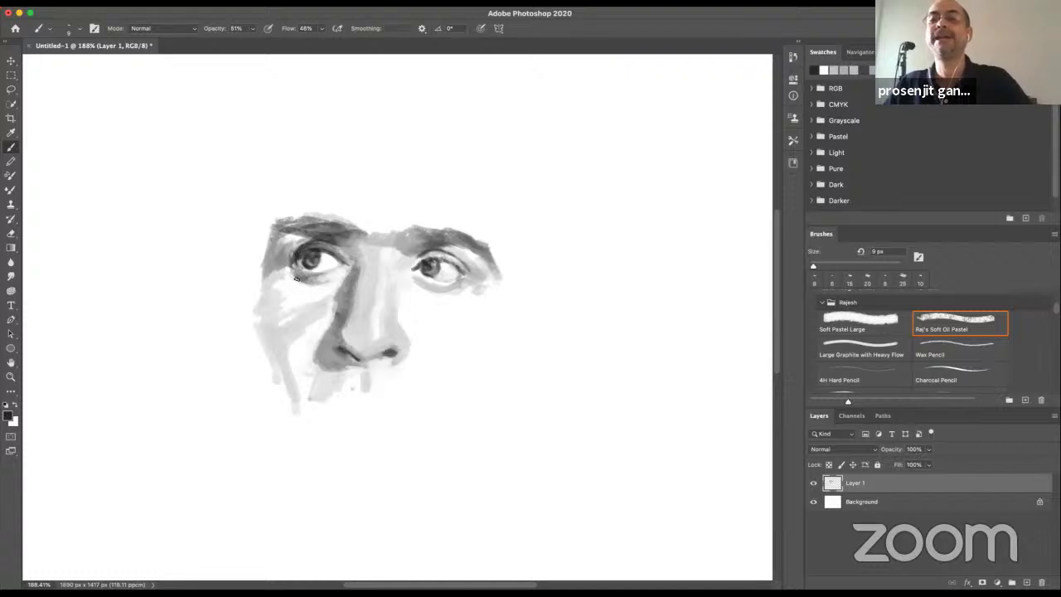
left_click(372, 249, "alt")
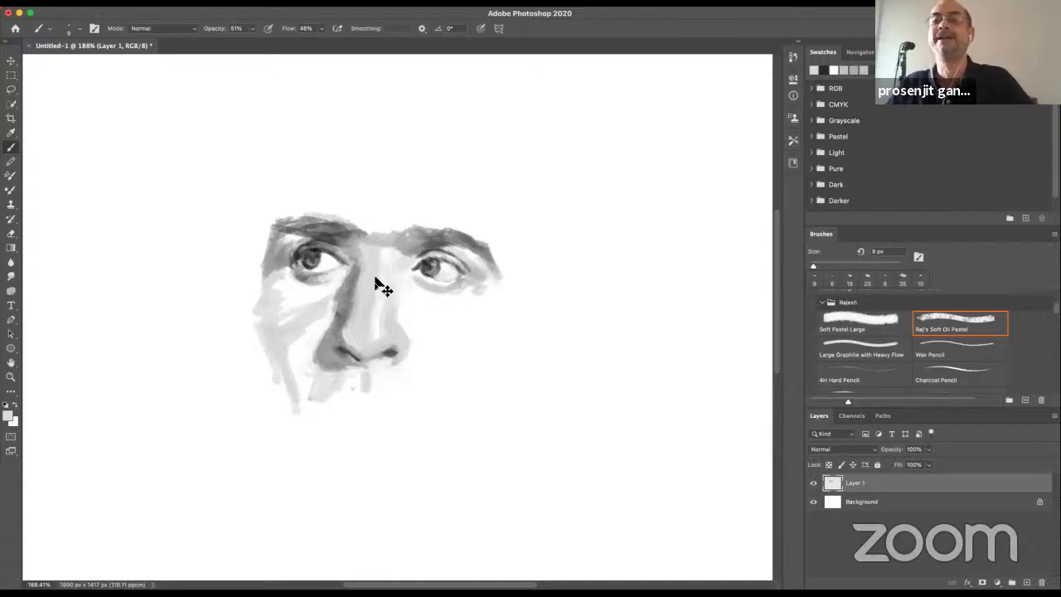
left_click(367, 201, "alt")
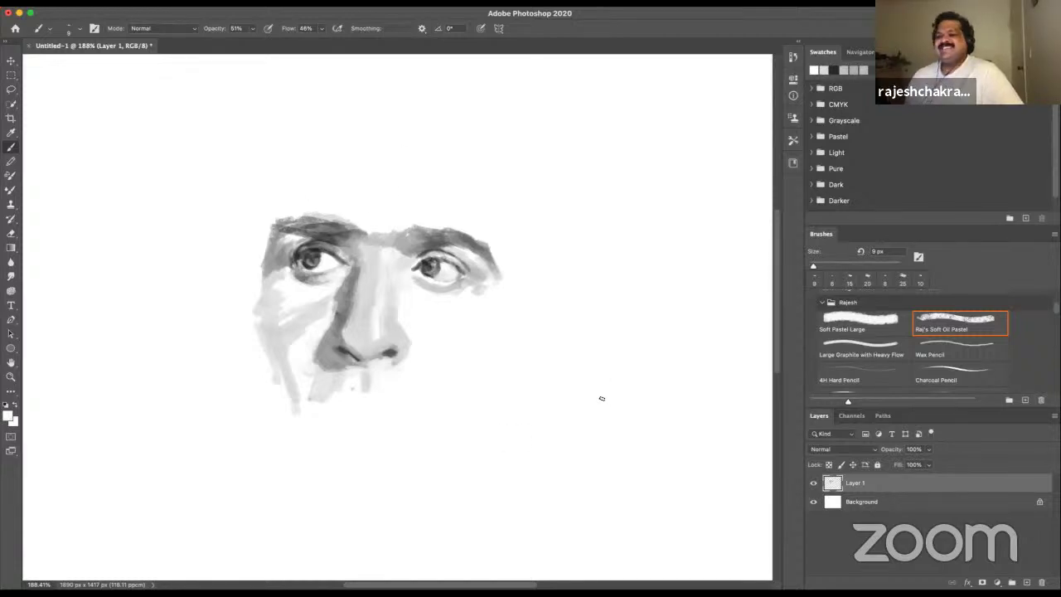
- Deepen the shadow between the first eye's inner corner and the nose bridge in sampled dark grey with a 20 px brush
key("bracketright")
key("bracketright")
key("bracketright")
left_click(341, 245, "alt")
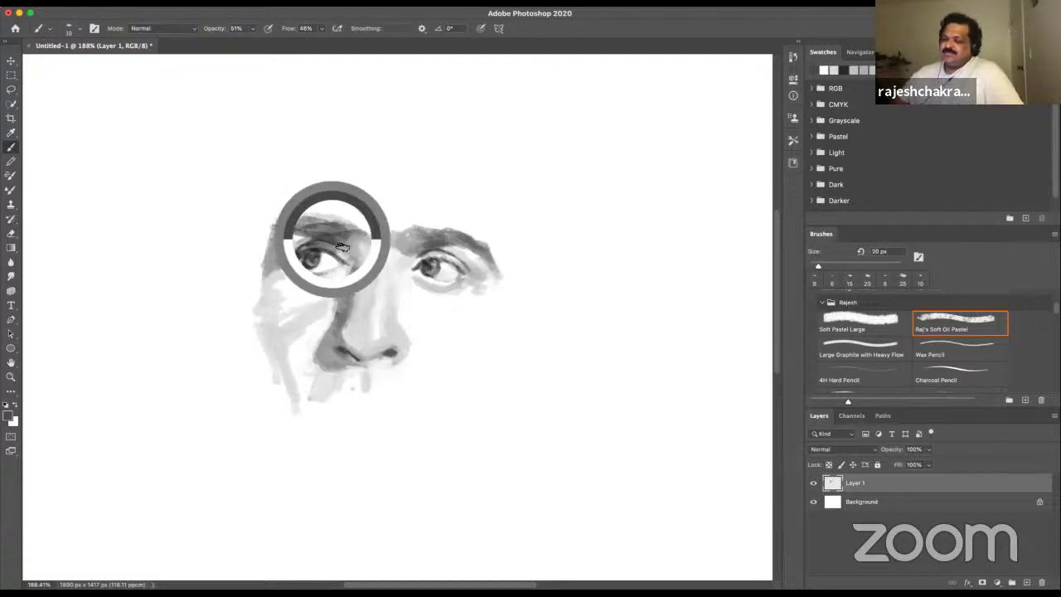
key("bracketleft")
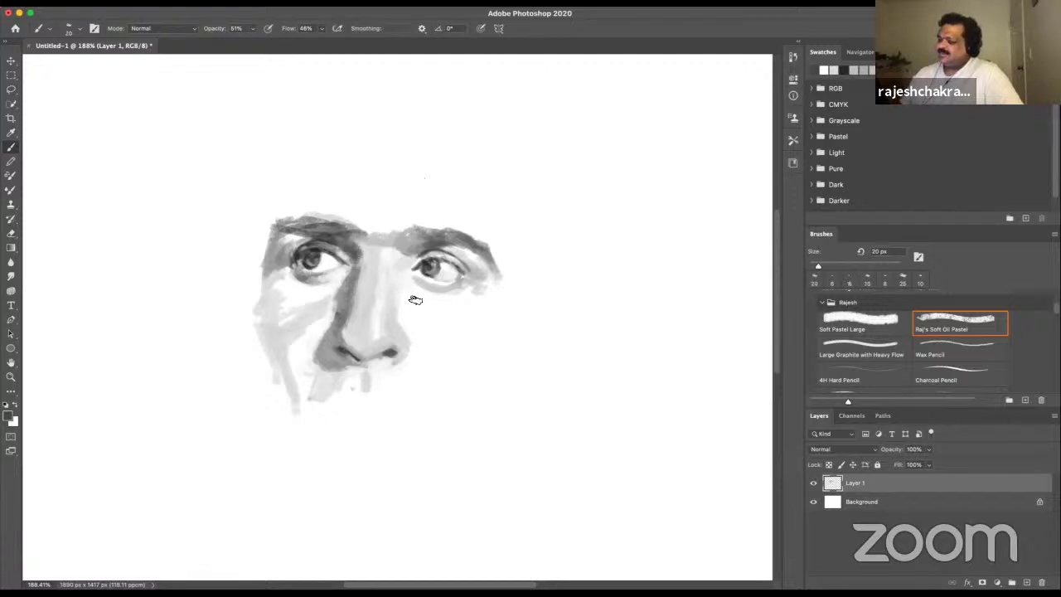
left_click(352, 249, "alt")
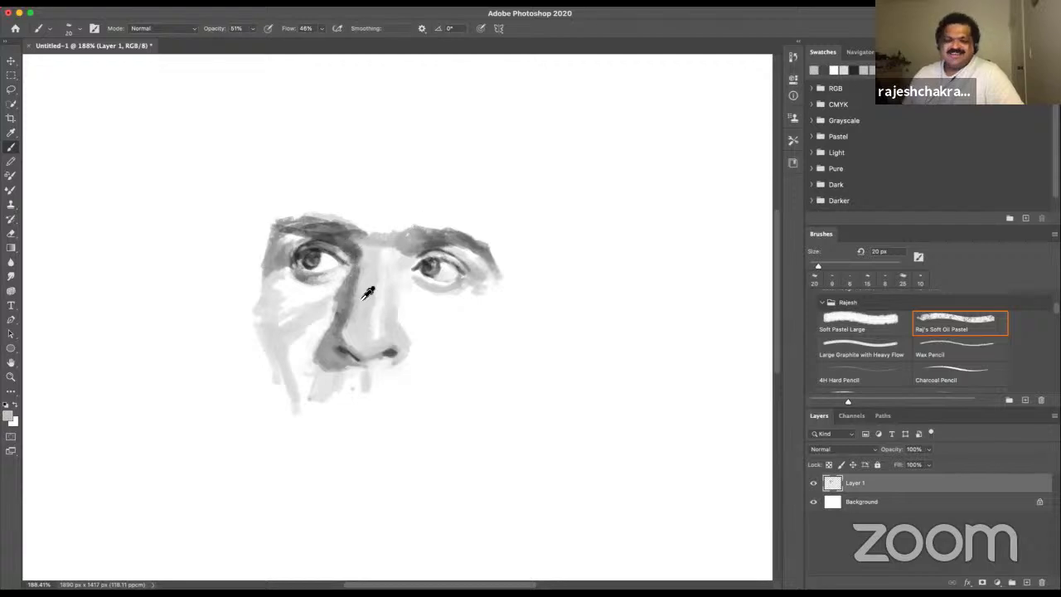
- Refine the nose bridge and its shadowed side with white, light, mid and dark greys sampled from the face
left_click(396, 430, "alt")
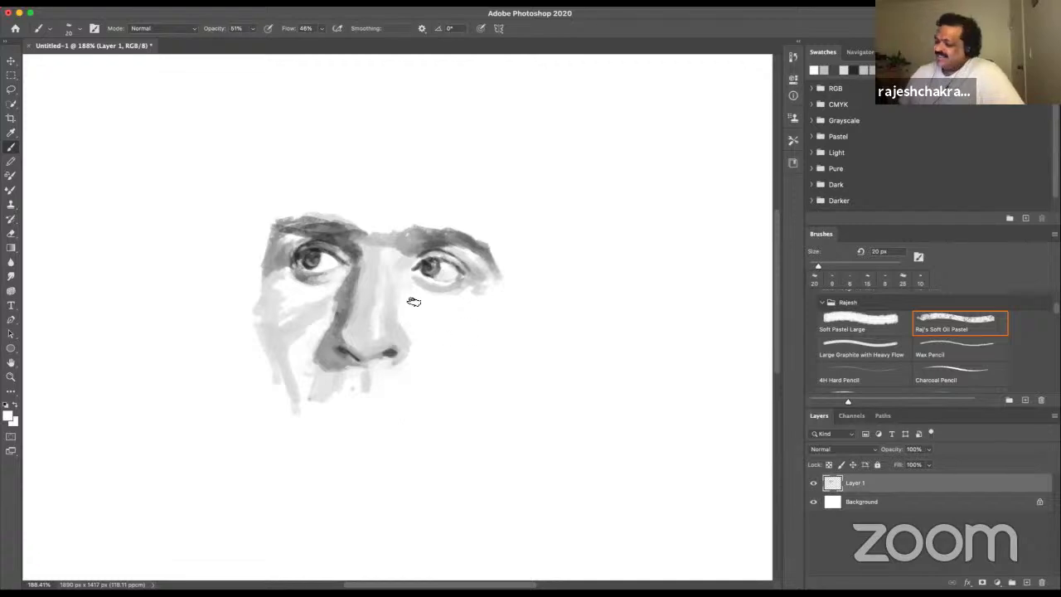
left_click(354, 252, "alt")
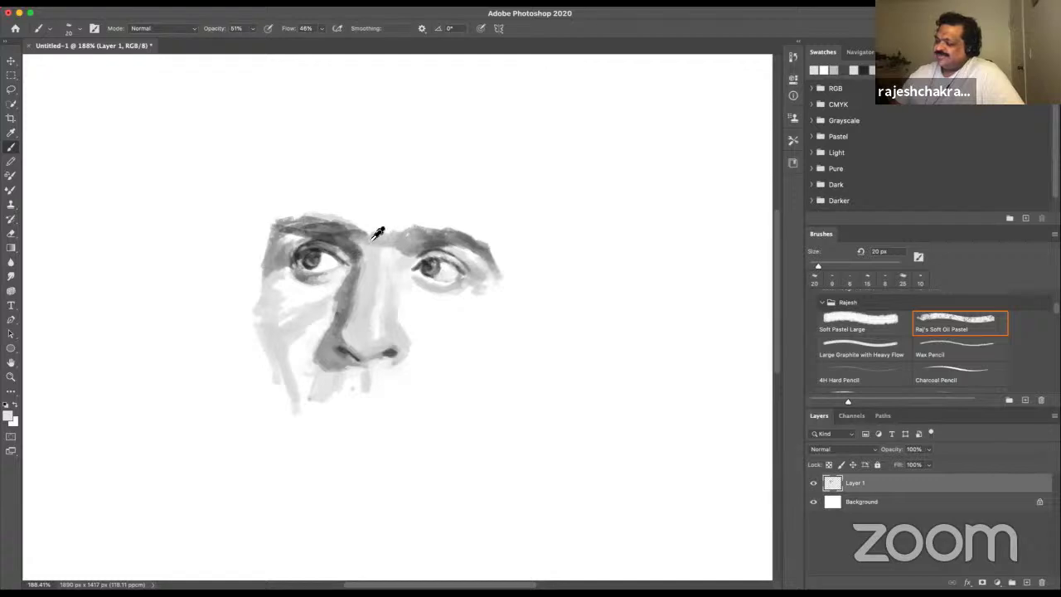
left_click(372, 237, "alt")
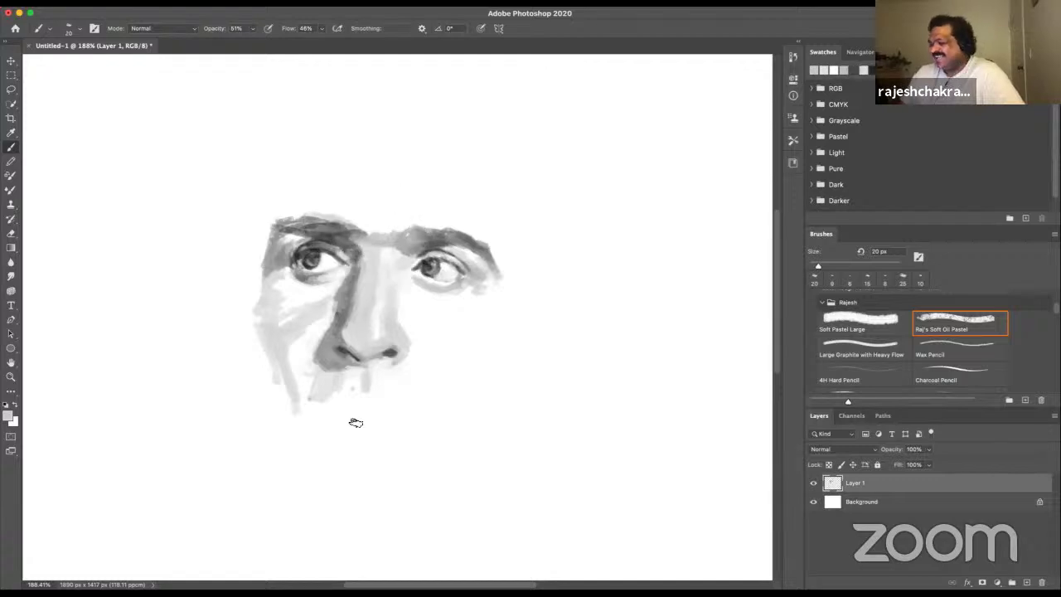
left_click(347, 289, "alt")
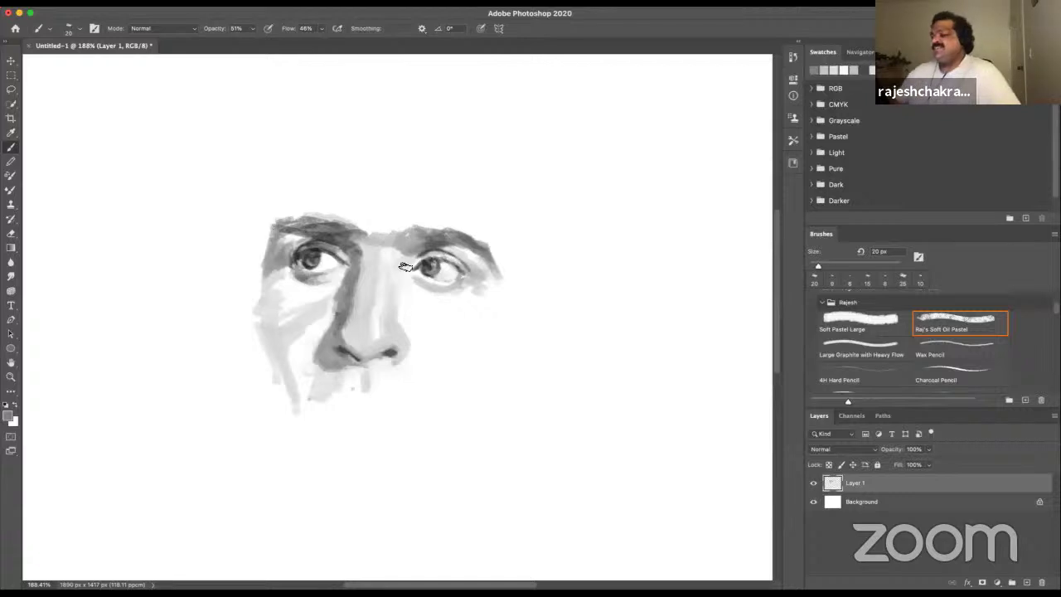
left_click(358, 252, "alt")
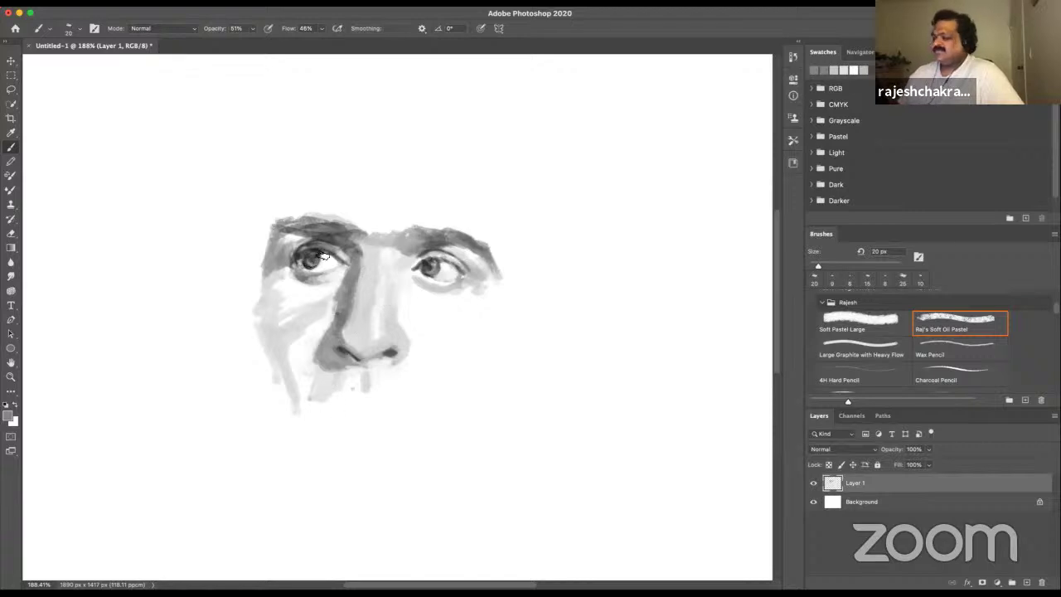
- Darken the brow above the first eye with sampled dark grey and trim its outer end with sampled white
left_click_drag(335, 234, 283, 241)
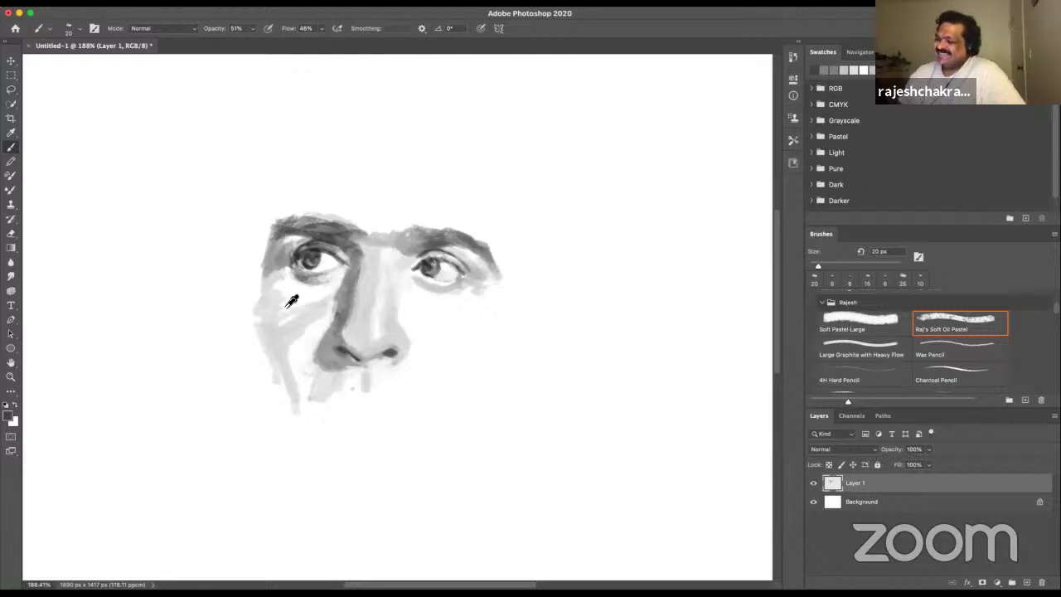
left_click(286, 196, "alt")
mouse_move(286, 196)
left_mouse_down()
mouse_move(294, 206)
mouse_move(284, 227)
left_mouse_up()
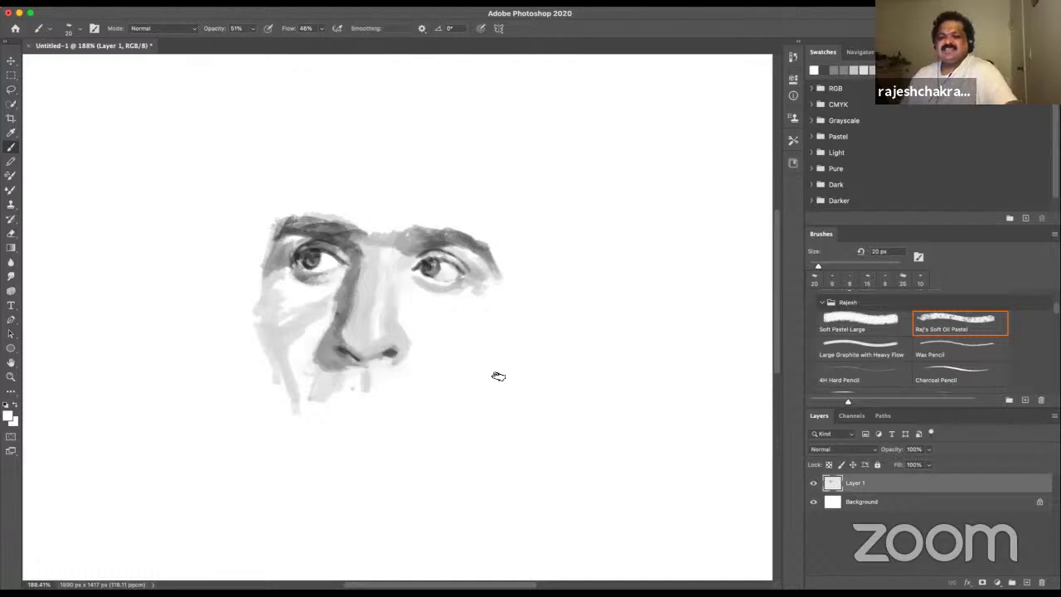
- Block in the side of the forehead above the first brow and widen the lower cheek shadow in sampled greys with a 30 px brush
key("bracketright")
left_click_drag(300, 139, 300, 212)
left_click(387, 284, "alt")
left_click_drag(313, 189, 290, 220)
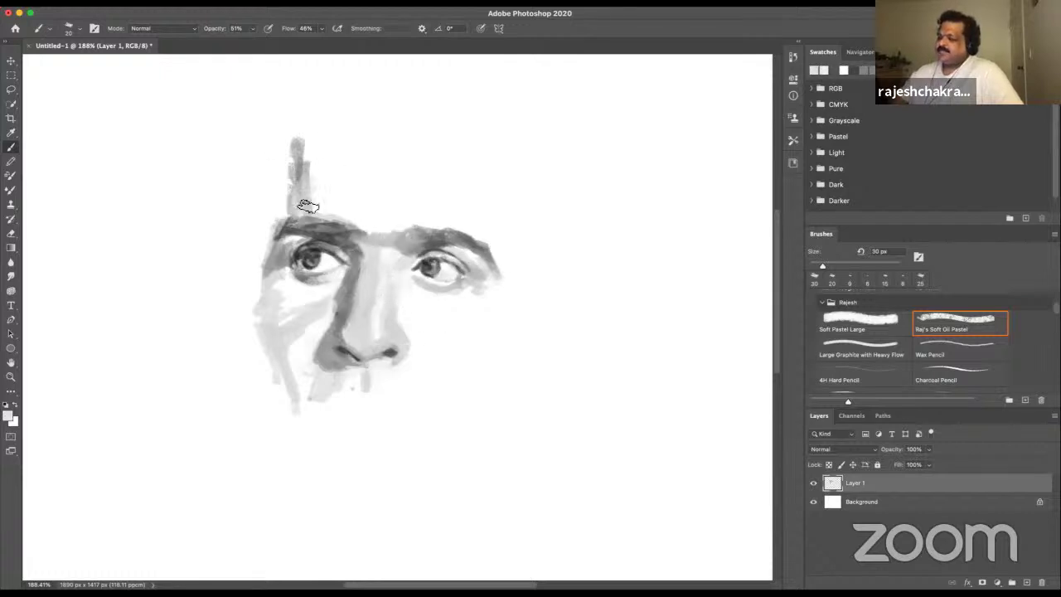
mouse_move(314, 141)
left_mouse_down()
mouse_move(293, 167)
mouse_move(294, 204)
left_mouse_up()
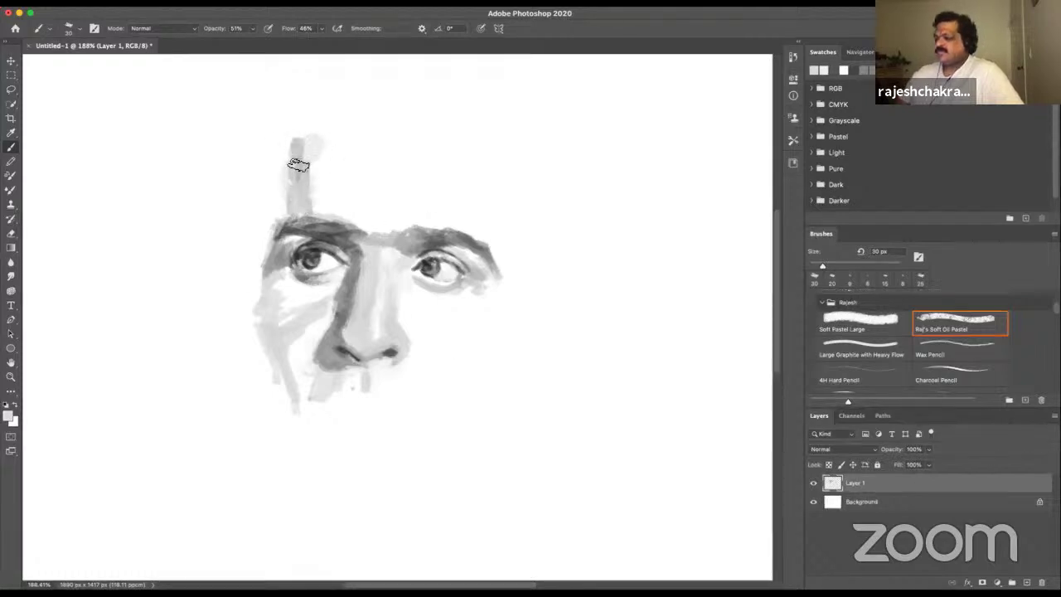
left_click(295, 207, "alt")
left_click_drag(297, 174, 282, 217)
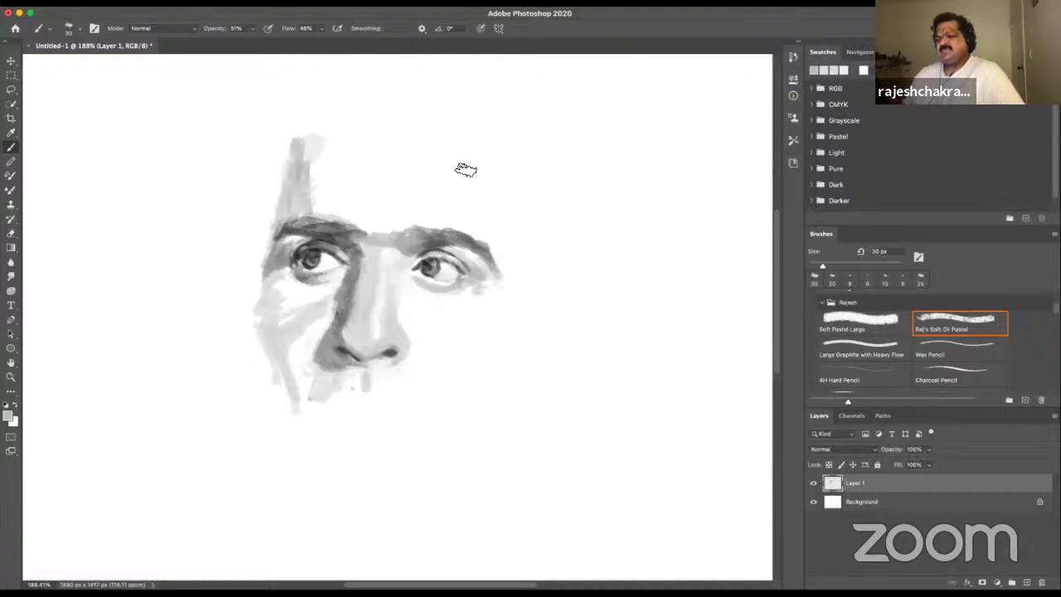
left_click_drag(282, 362, 287, 407)
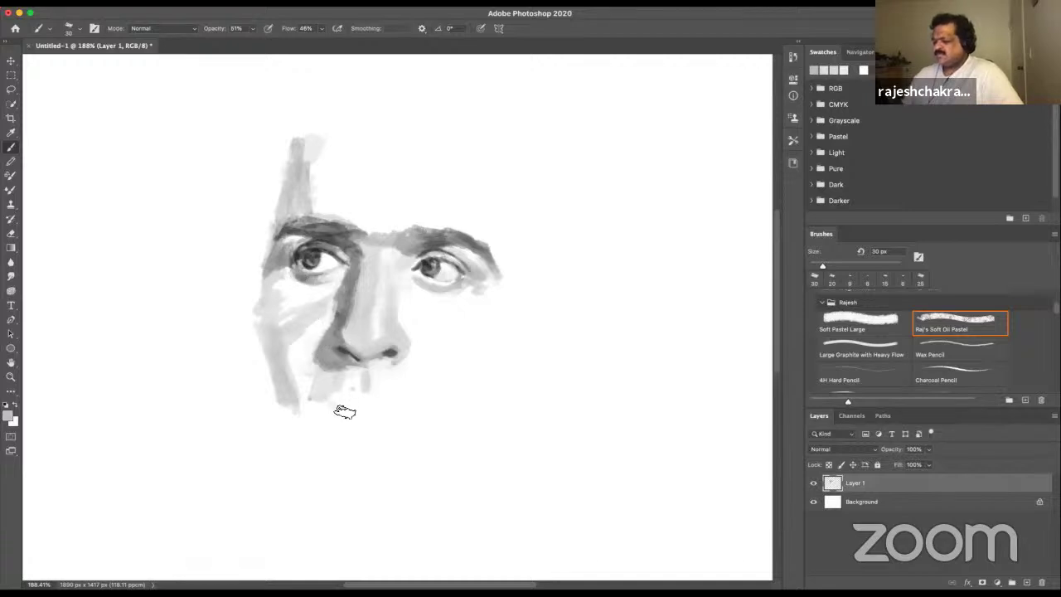
- Block in the upper lip below the nose with mid grey sampled from the nose
left_click(397, 347, "alt")
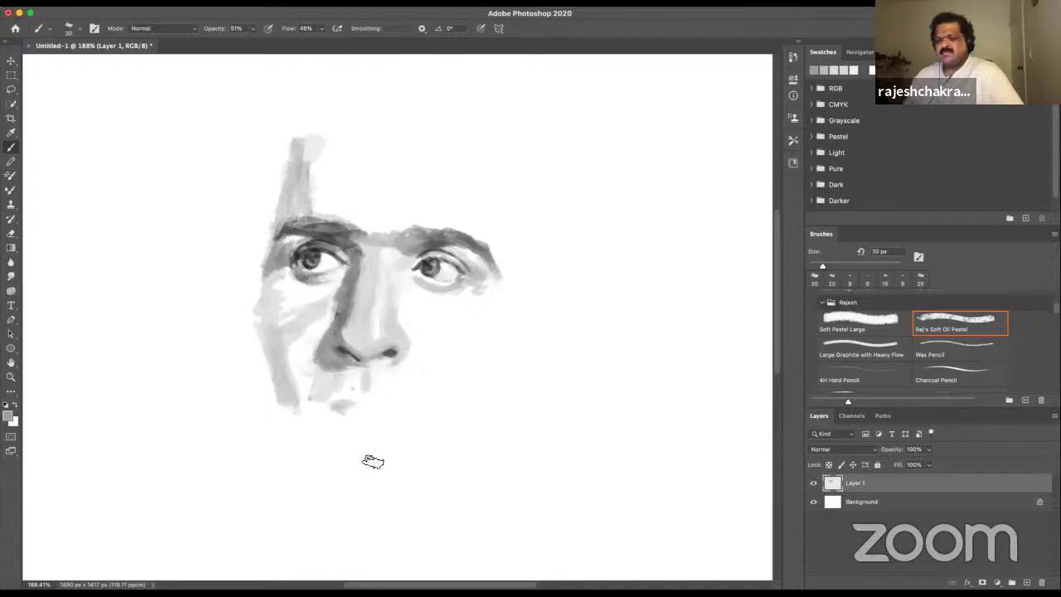
left_click_drag(340, 405, 363, 401)
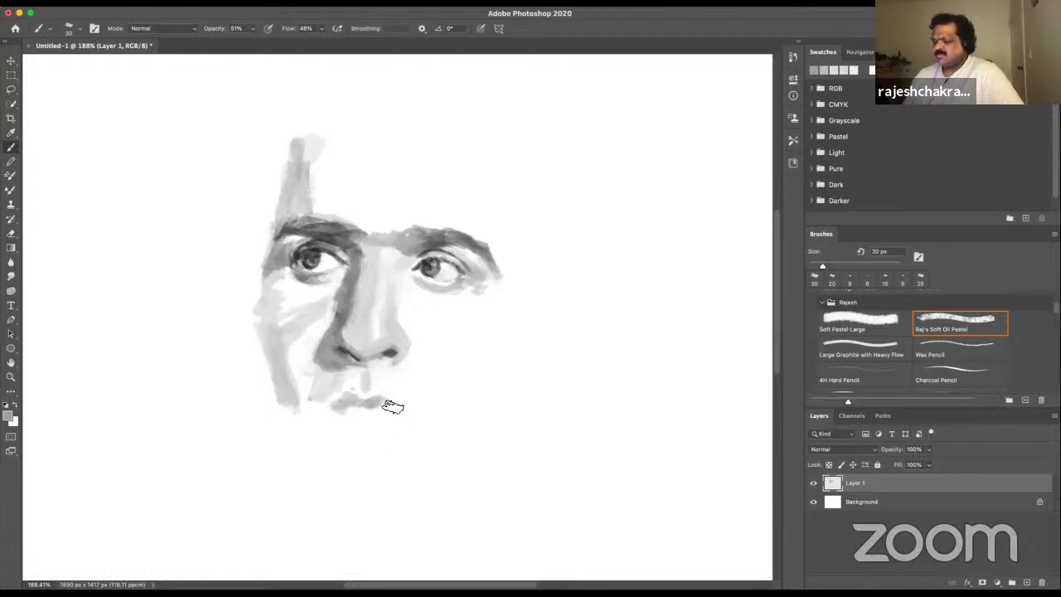
left_click_drag(356, 395, 398, 410)
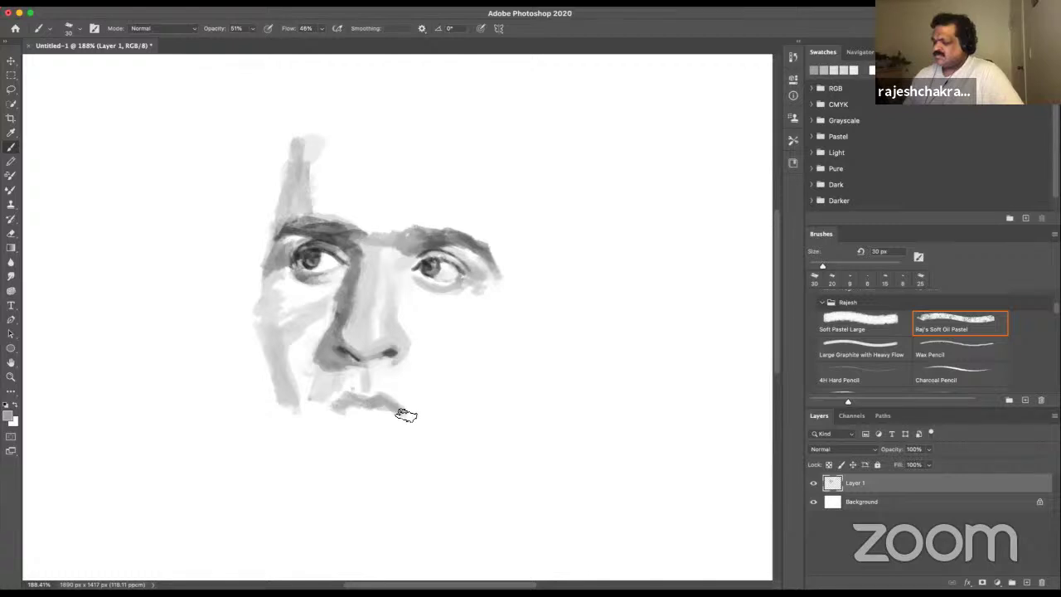
key("bracketleft")
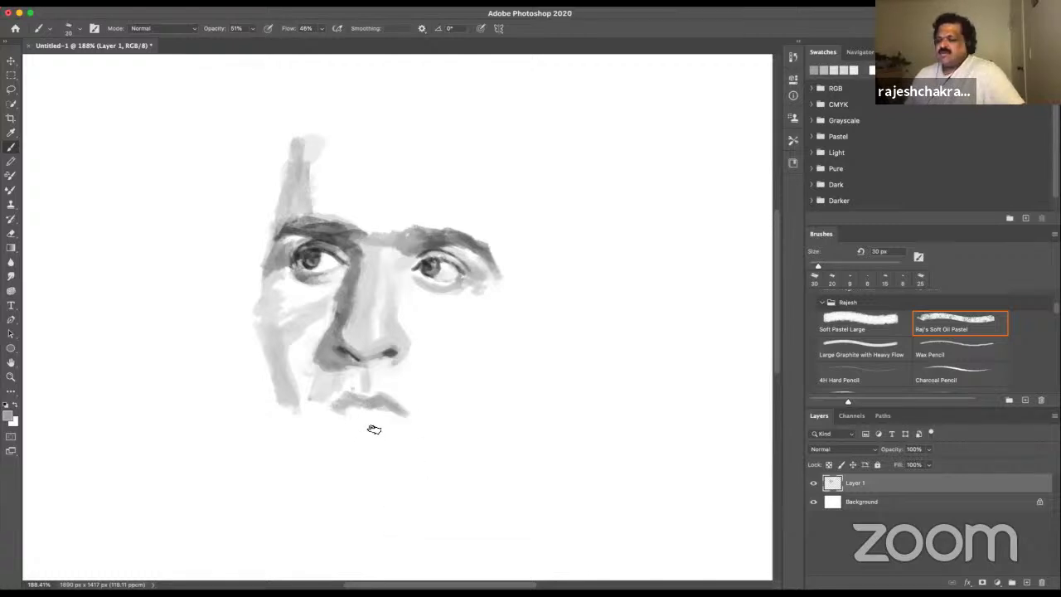
- Clean up the areas around the mouth corner and lower nose with sampled white and light grey, using a 50 px brush
left_click(433, 247, "alt")
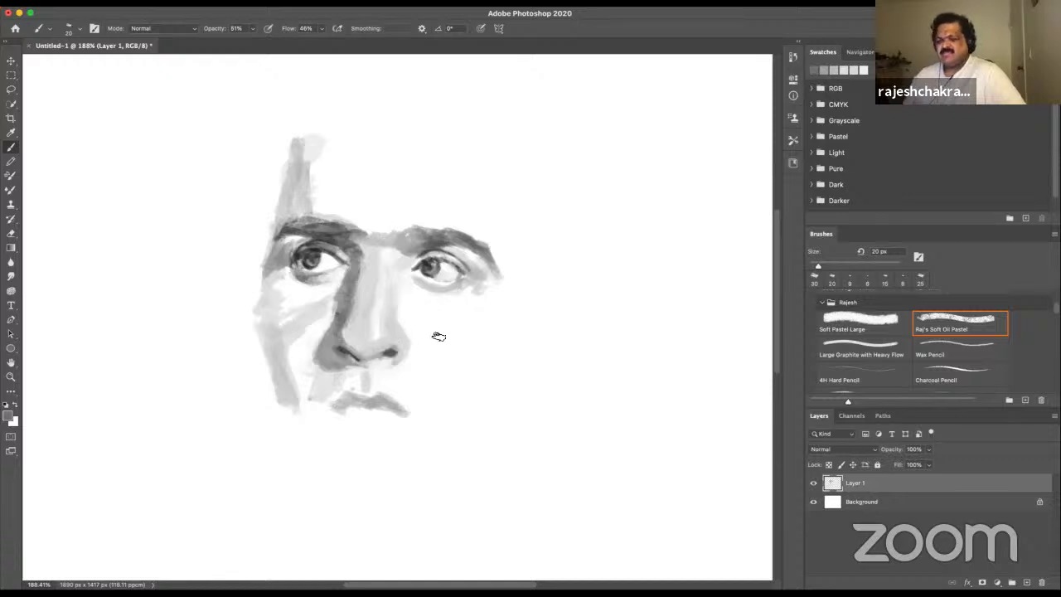
key("bracketright")
key("bracketright")
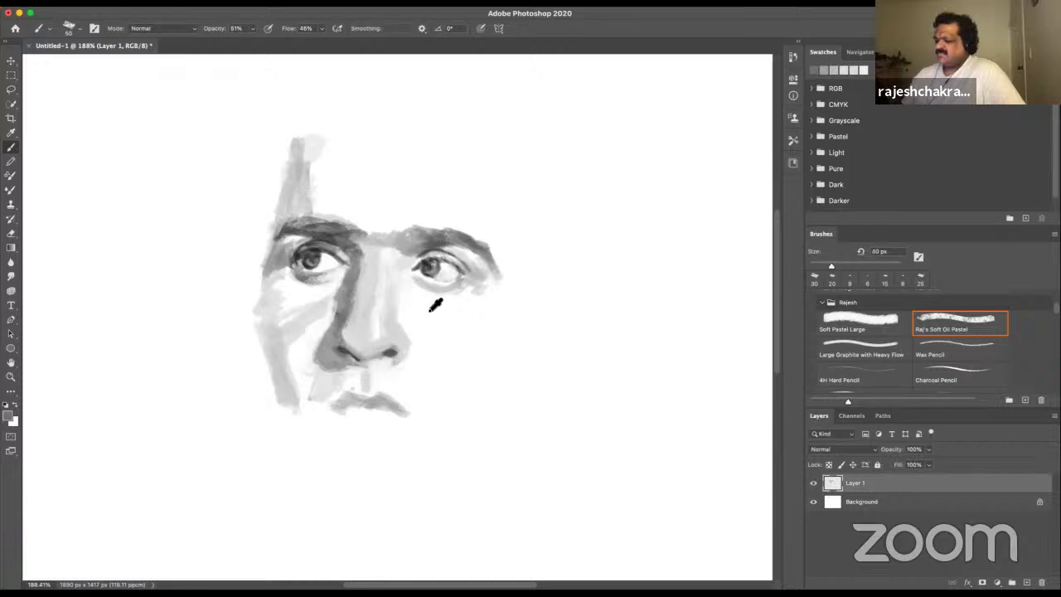
left_click(422, 307, "alt")
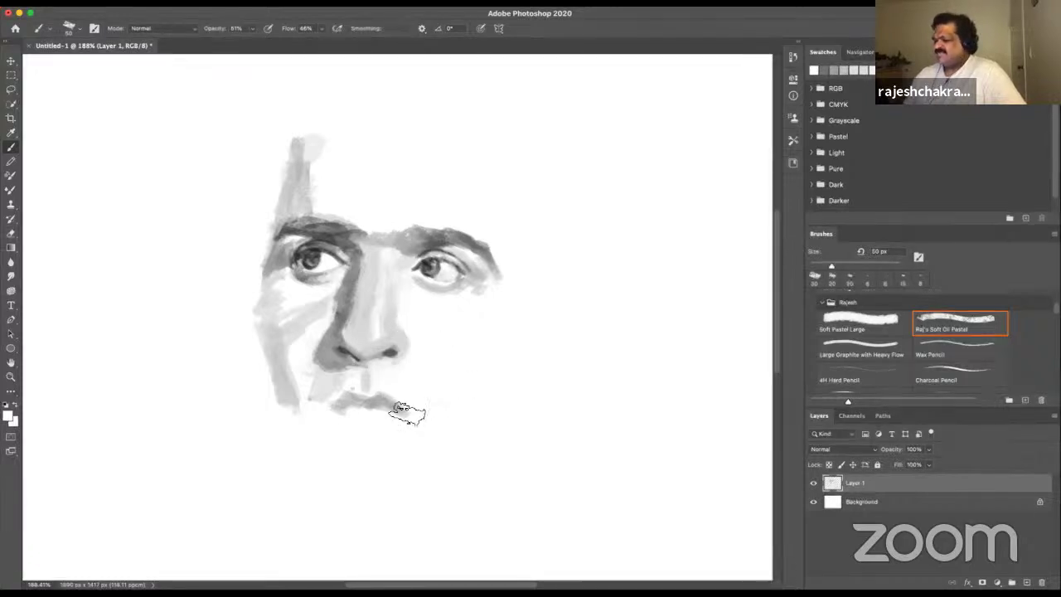
left_click(395, 335, "alt")
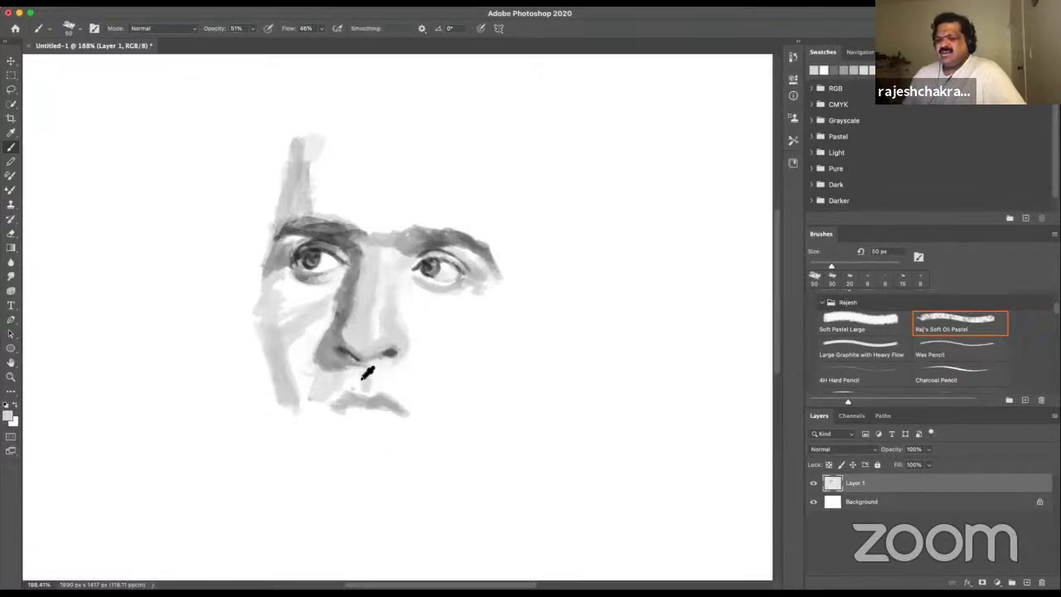
left_click(394, 375, "alt")
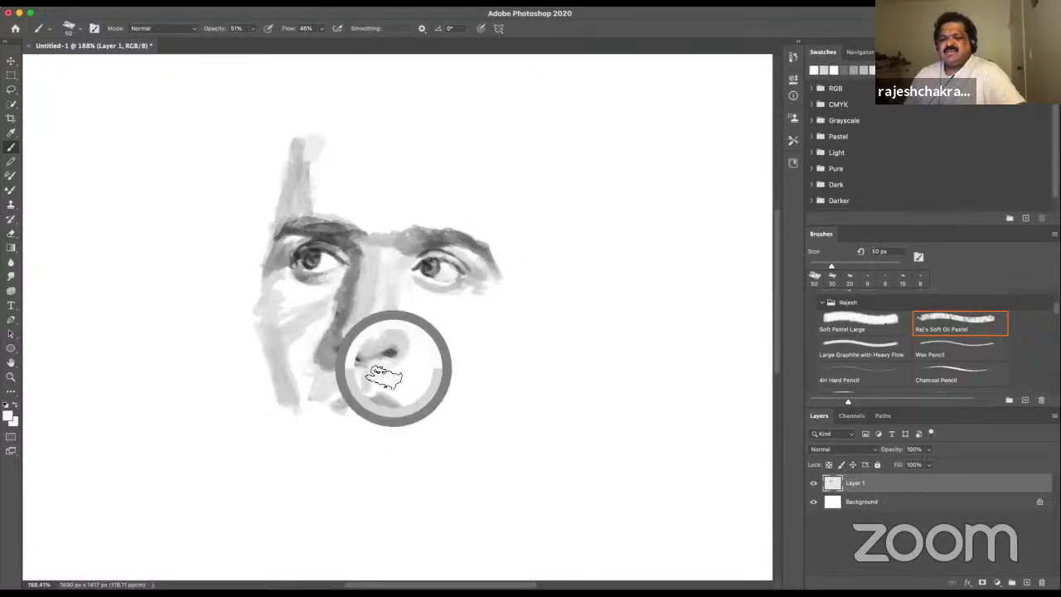
- Reduce the brush to 30 px and shade the underside of the nose between the nostrils in dark grey sampled from the nostril
key("[")
key("[")
key("[")
key("[")
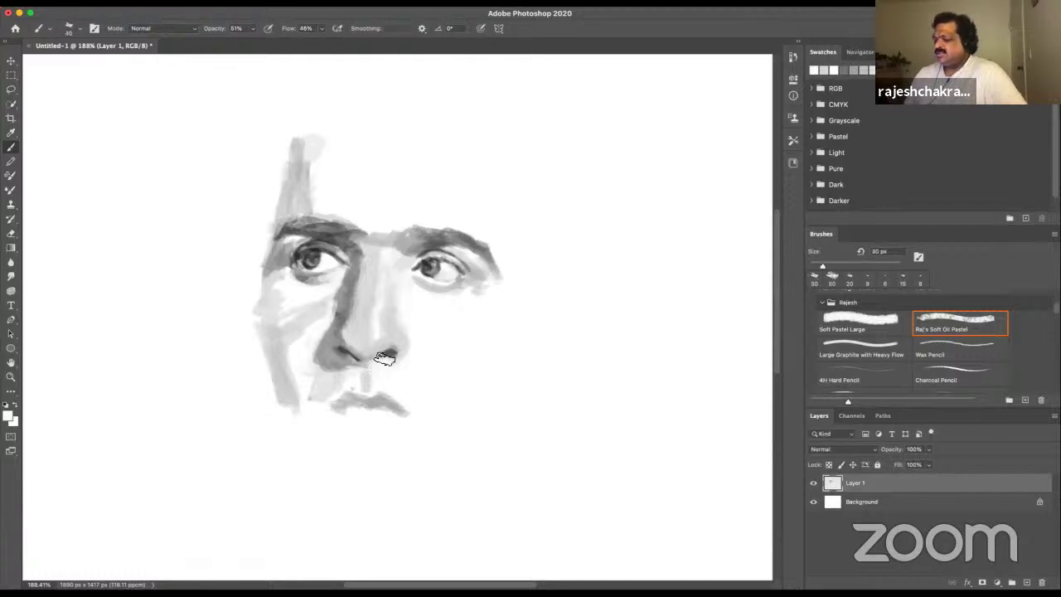
key("bracketleft")
key("bracketleft")
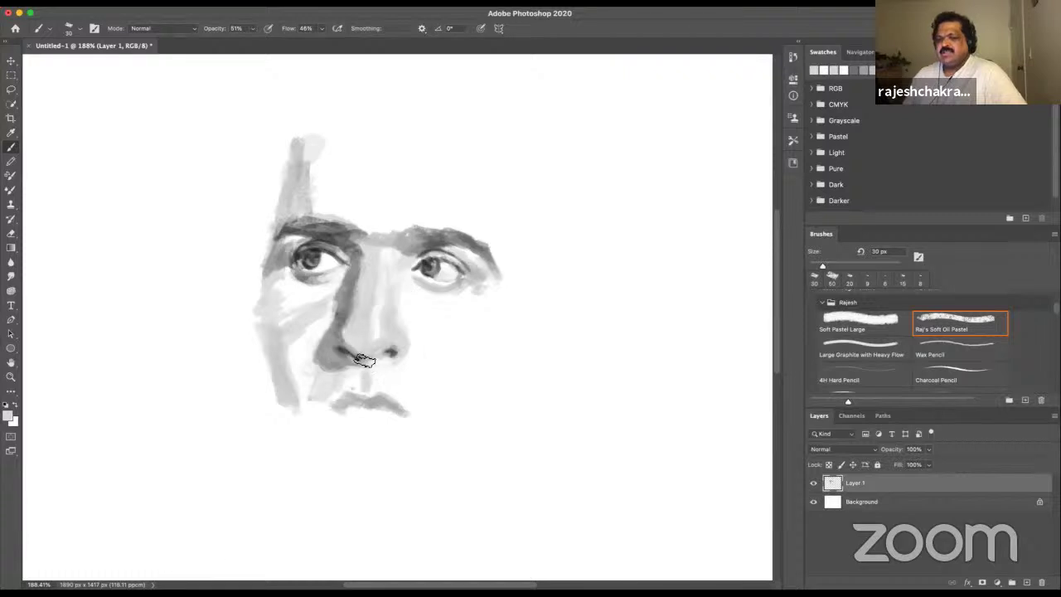
left_click(348, 353, "alt")
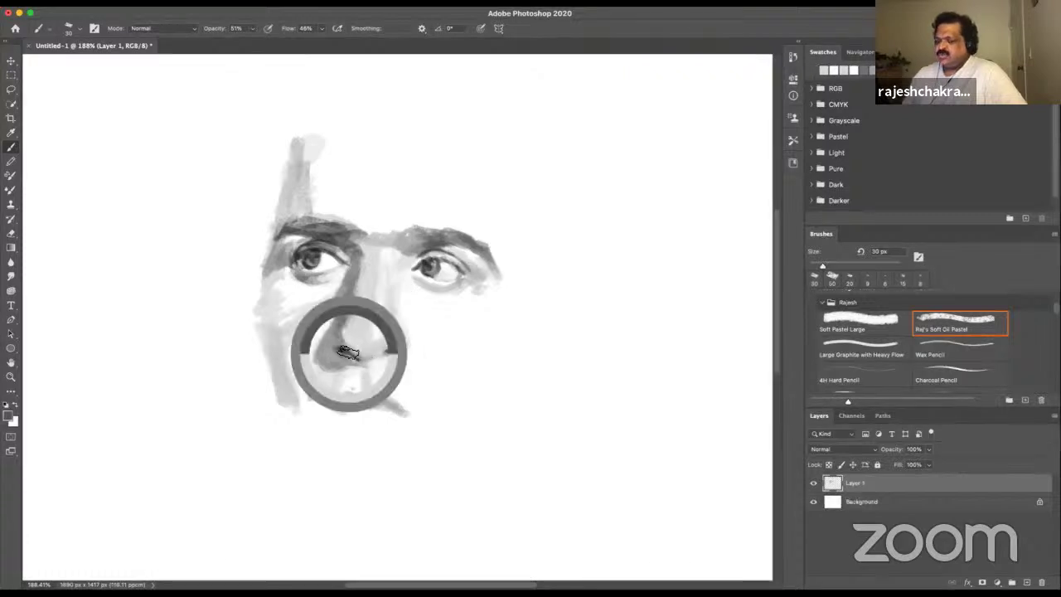
left_click_drag(357, 353, 393, 351)
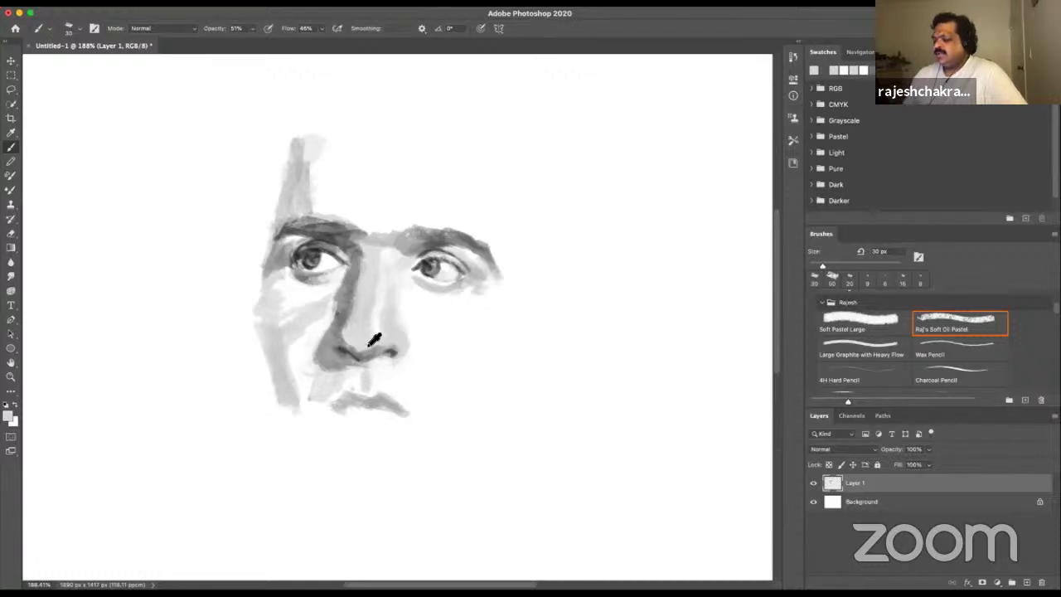
- Blend the nose tip and the shadow-side nostril with light, mid and dark greys sampled from the nose, using a 20 px brush
left_click(356, 351, "alt")
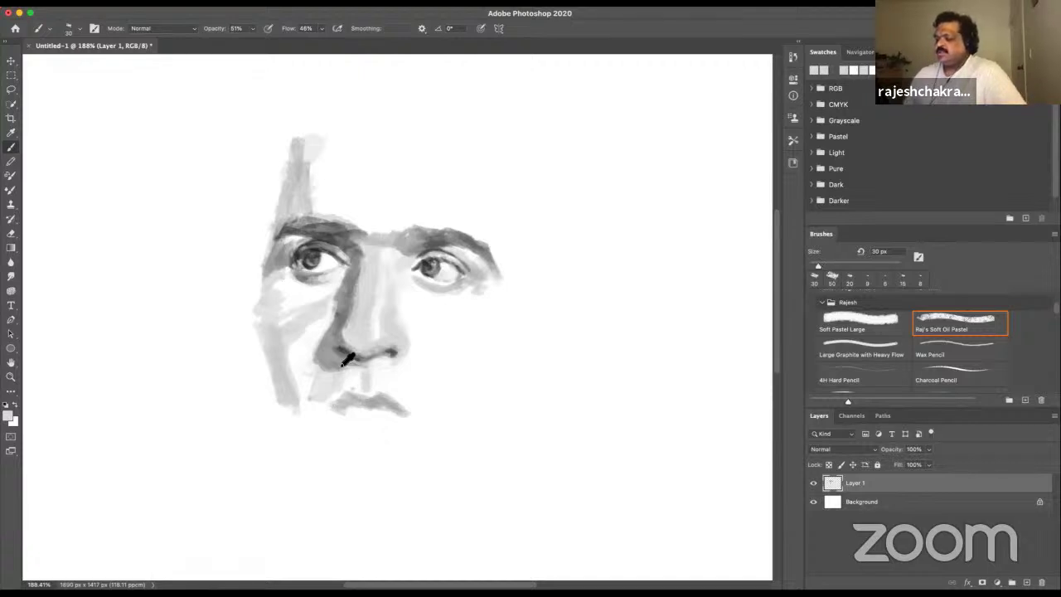
left_click(354, 360, "alt")
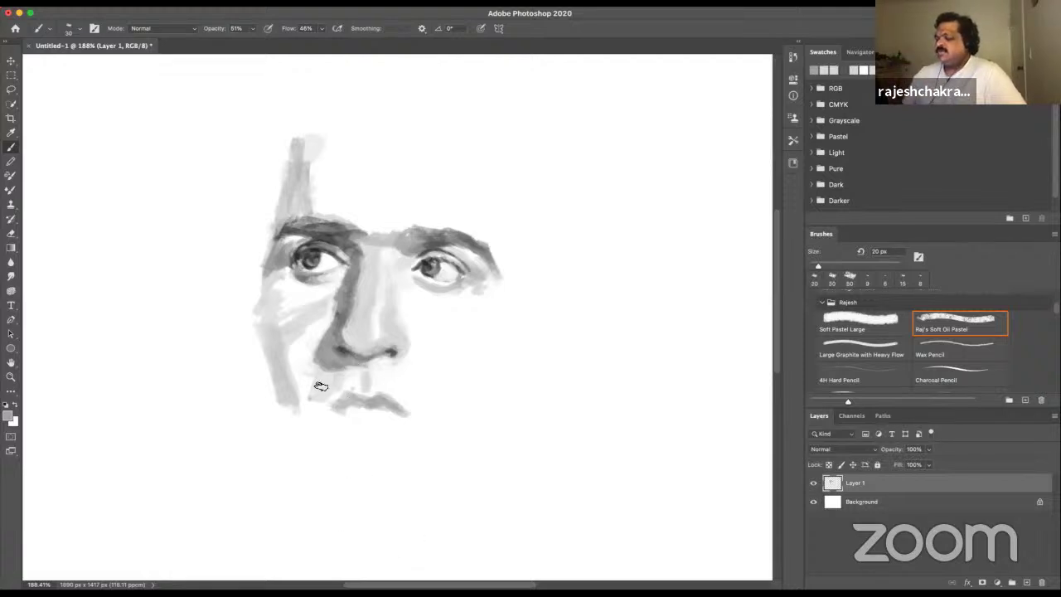
left_click(334, 341, "alt")
left_click(345, 348, "alt")
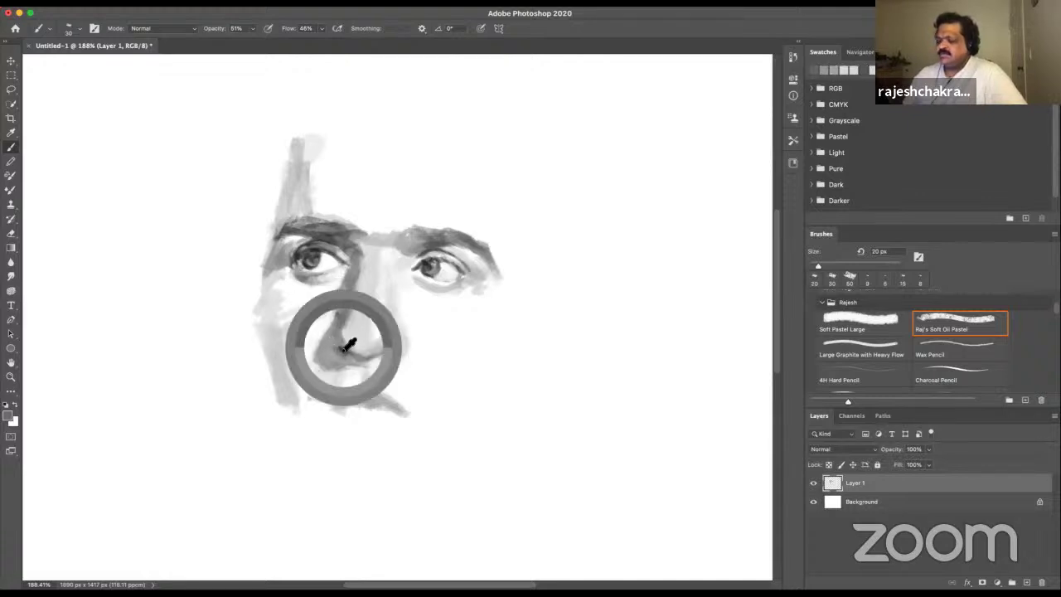
left_click(348, 348, "alt")
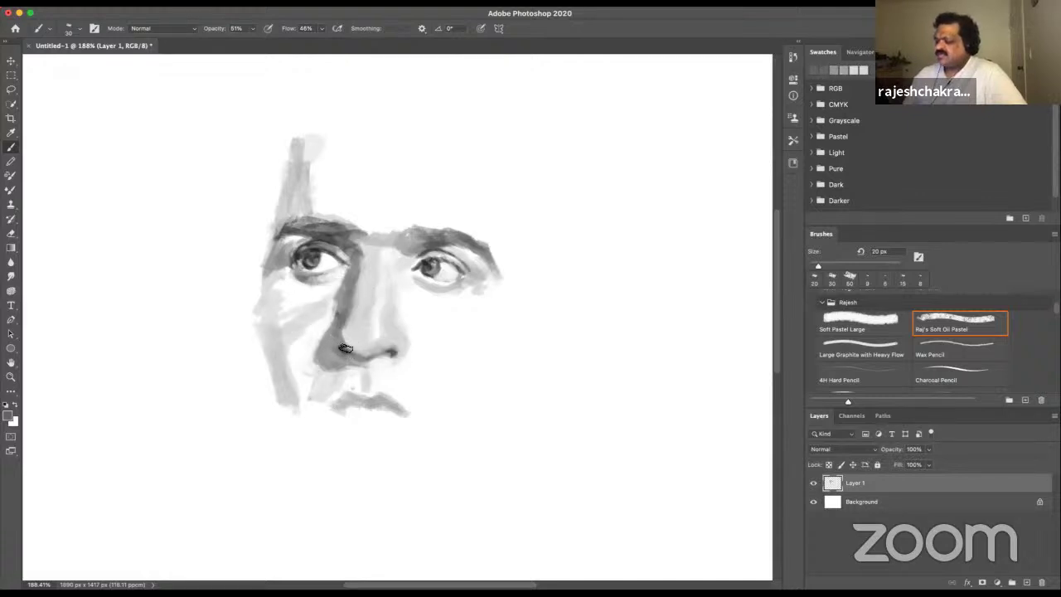
left_click(344, 348, "alt")
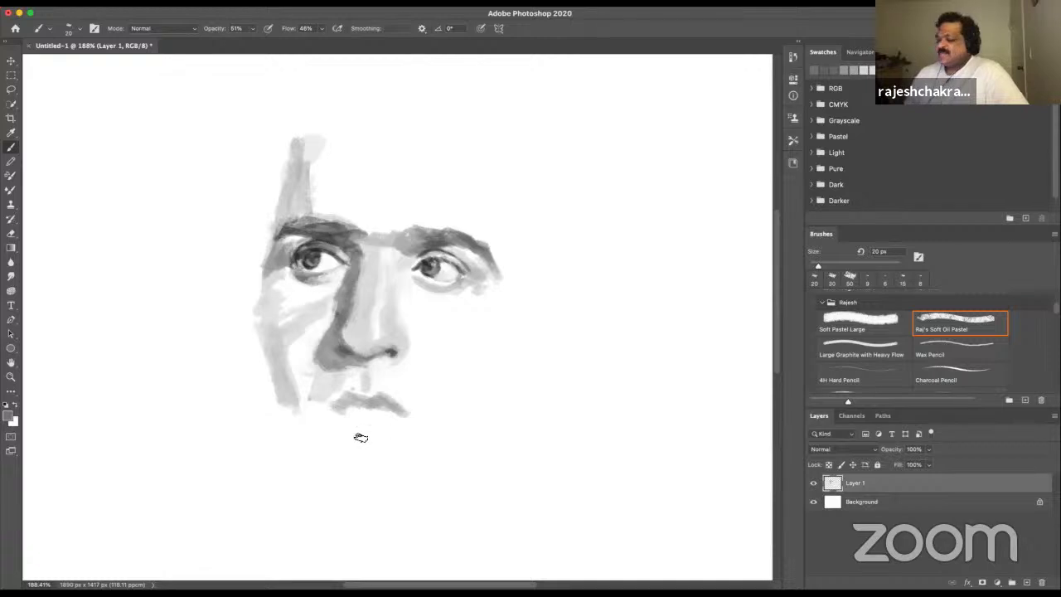
- Refine the shadow-side nostril with sampled white, reducing the brush to 9 px
left_click(346, 368, "alt")
key("bracketleft")
key("bracketleft")
key("bracketleft")
key("bracketleft")
key("bracketleft")
key("bracketleft")
key("bracketleft")
key("bracketleft")
key("bracketleft")
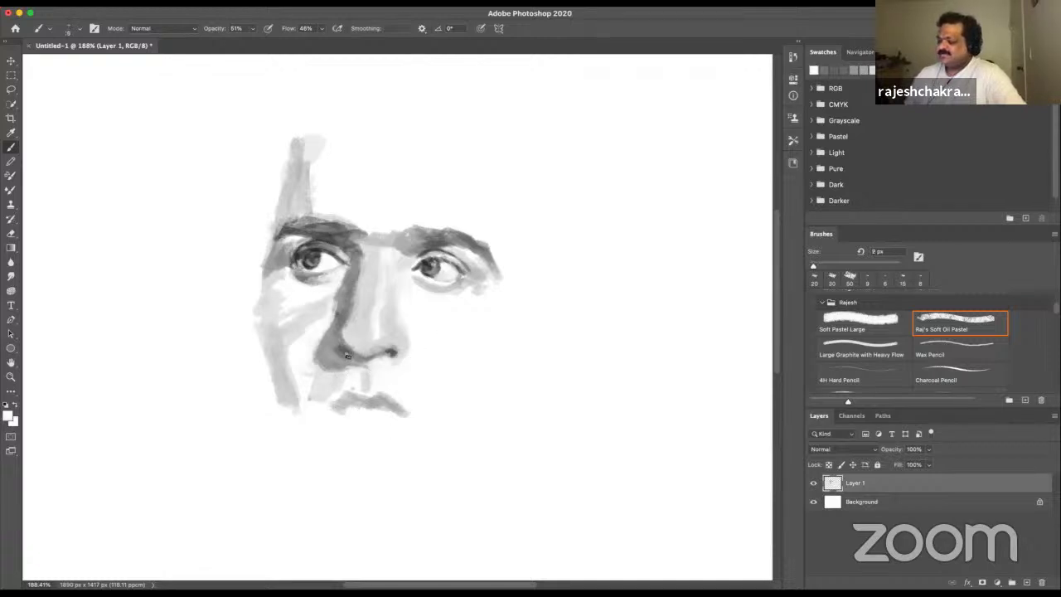
left_click(437, 342)
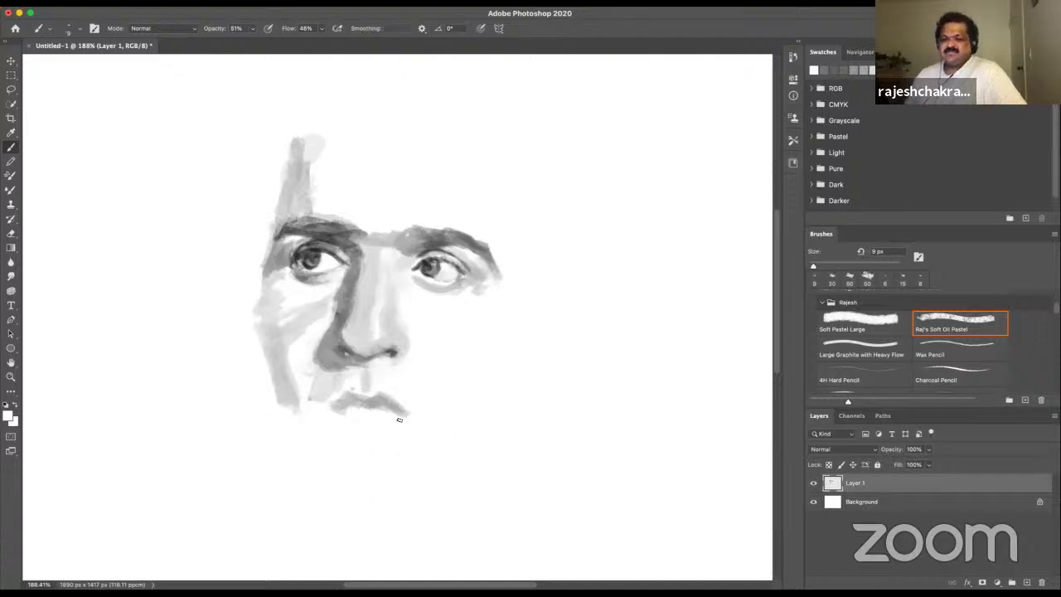
- Define the inner corner and lower lid of the second eye with dark grey sampled from its iris
left_click(428, 270, "alt")
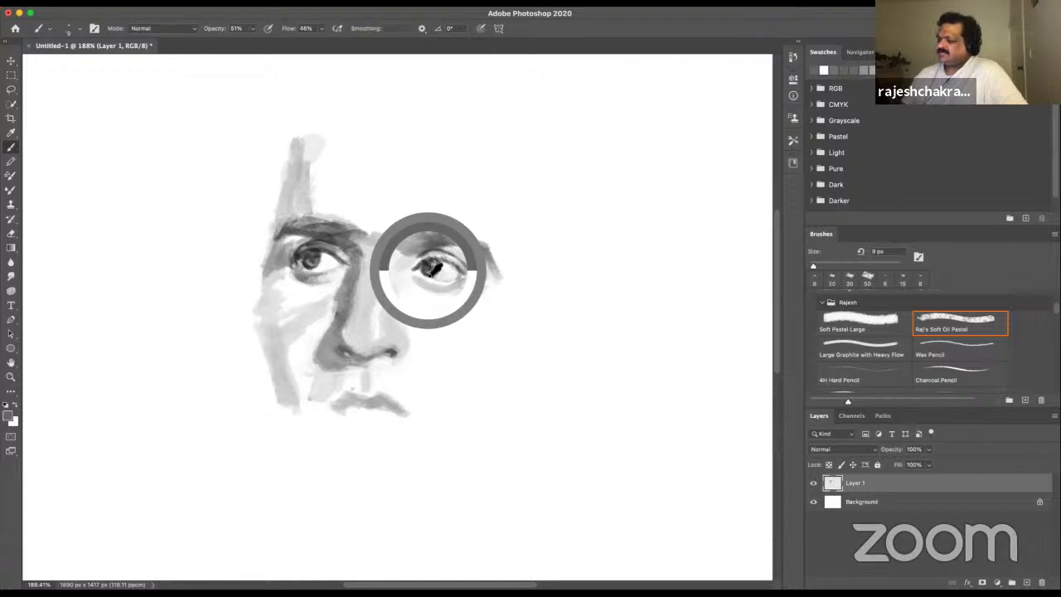
left_click_drag(412, 271, 421, 266)
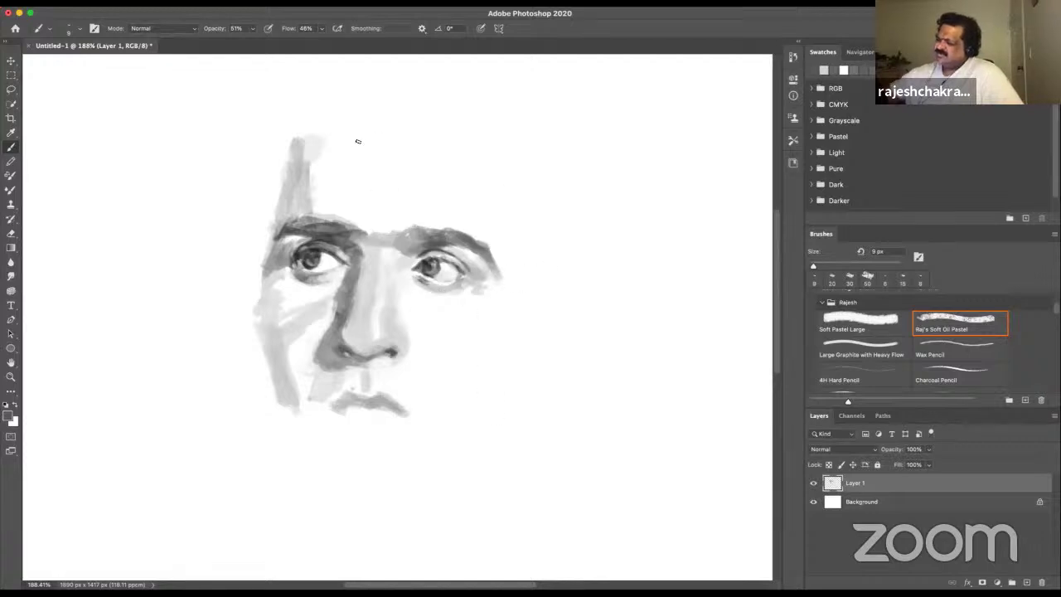
- Enlarge the brush to 30 px and paint a curved hairline stroke above the first brow in dark grey sampled from that brow
key("bracketright")
key("bracketright")
key("bracketright")
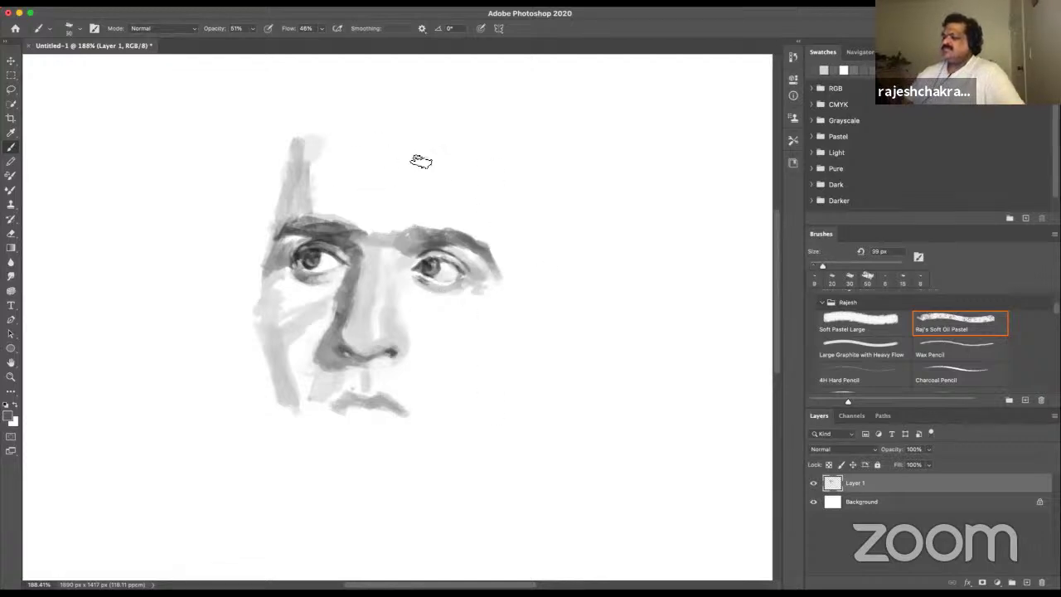
left_click(300, 186, "alt")
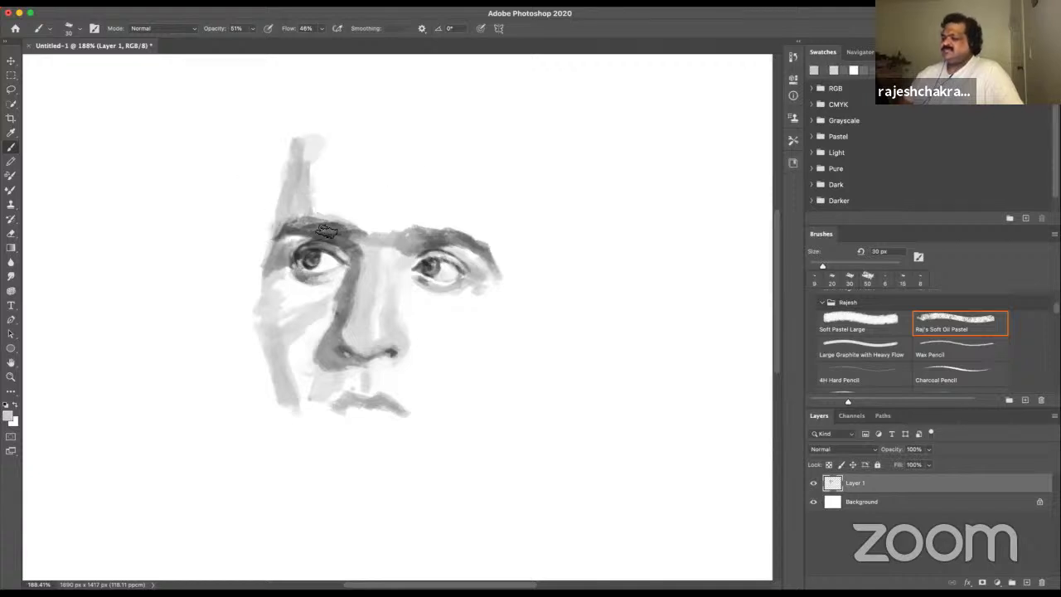
left_click(332, 239, "alt")
left_click(332, 151)
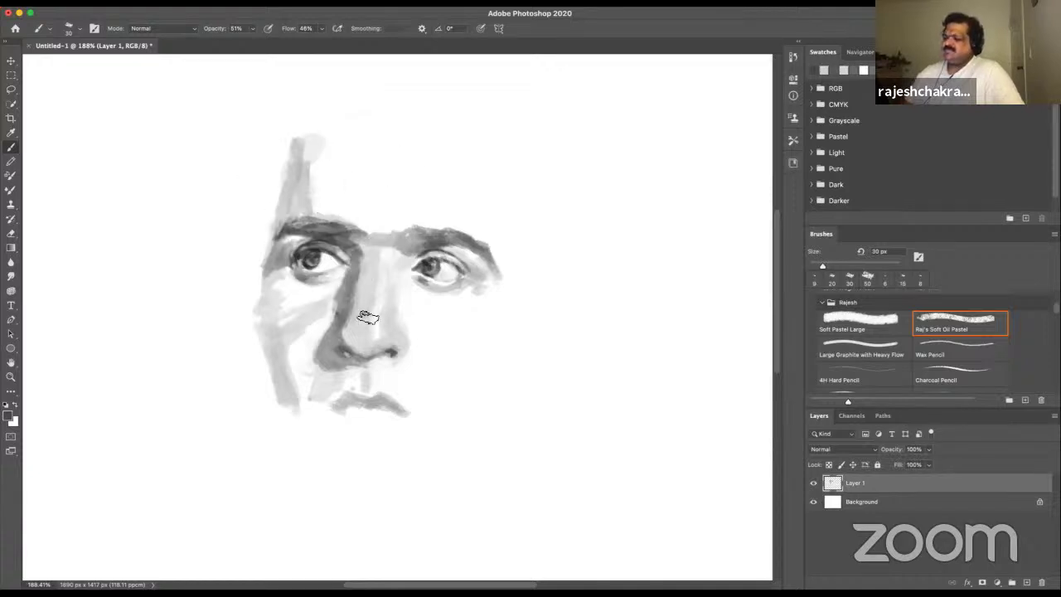
left_click_drag(345, 109, 348, 182)
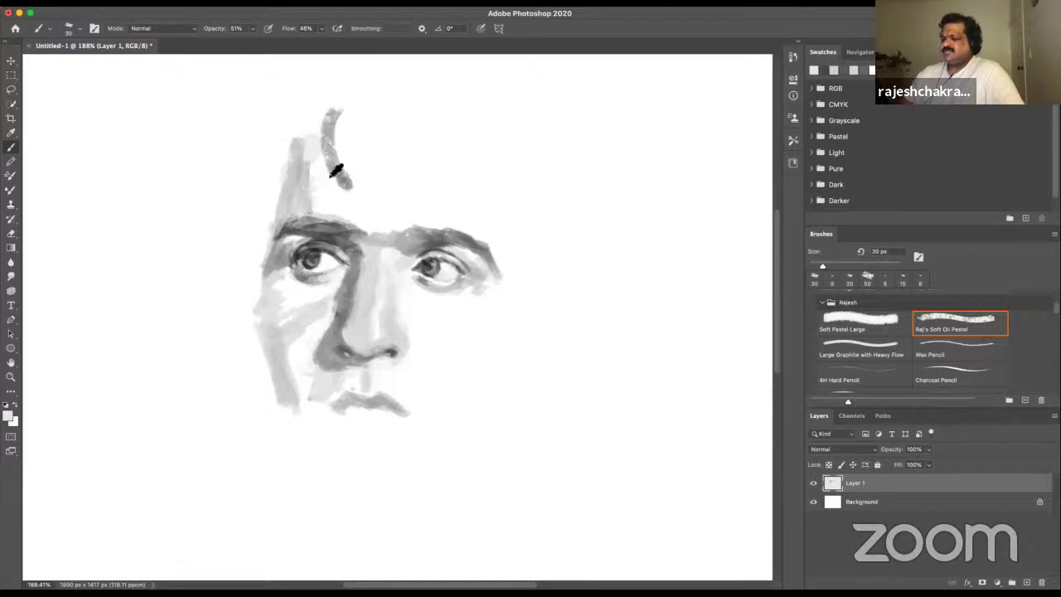
- Refine the lower end of the hairline stroke with sampled grey and white, reducing the brush to 15 px and reinforcing it in dark grey
left_click(320, 201, "alt")
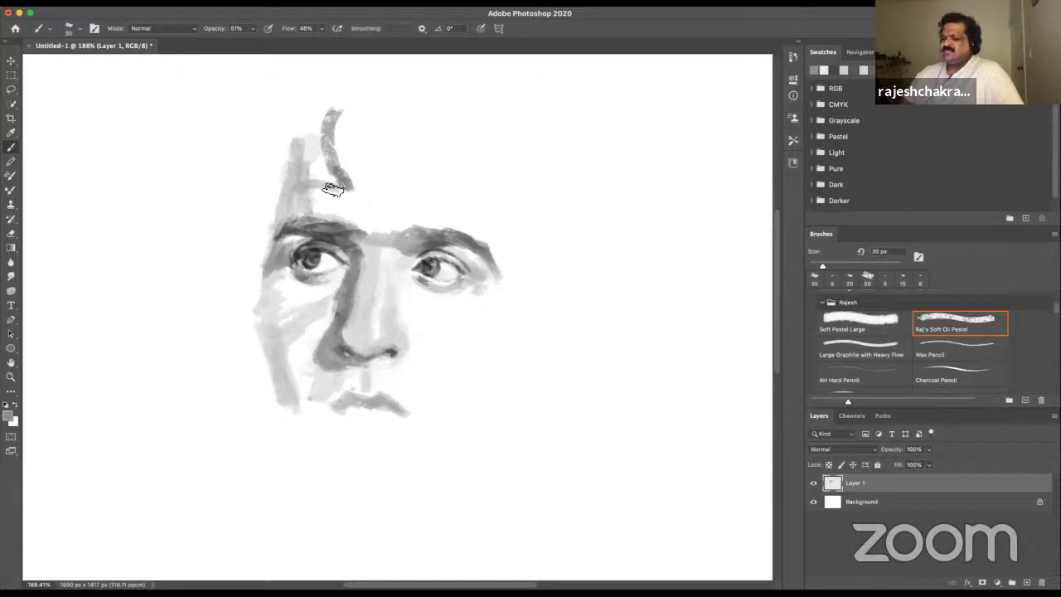
left_click(350, 158, "alt")
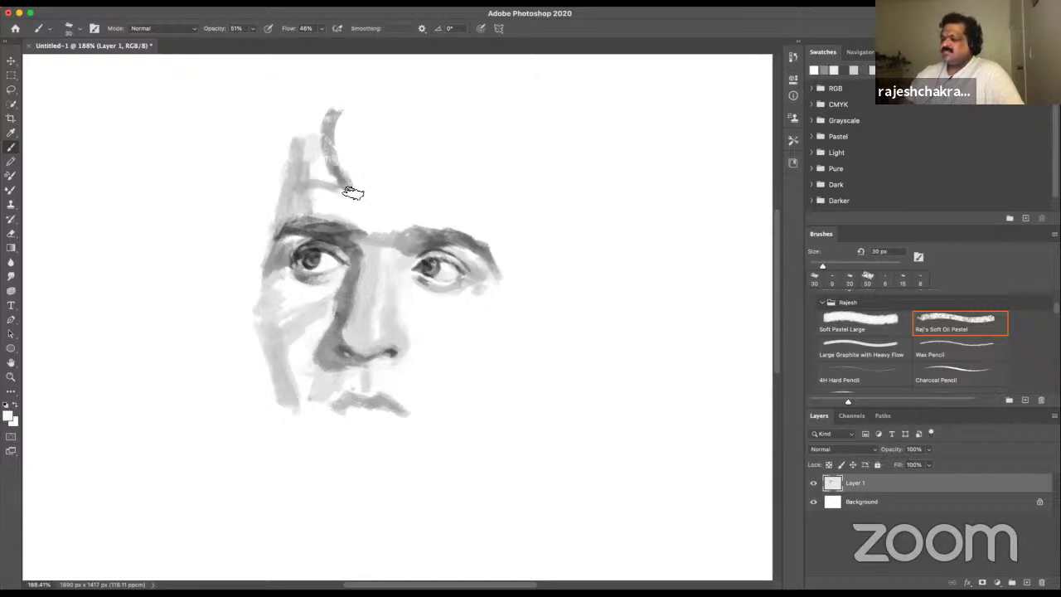
key("bracketleft")
left_click(434, 243, "alt")
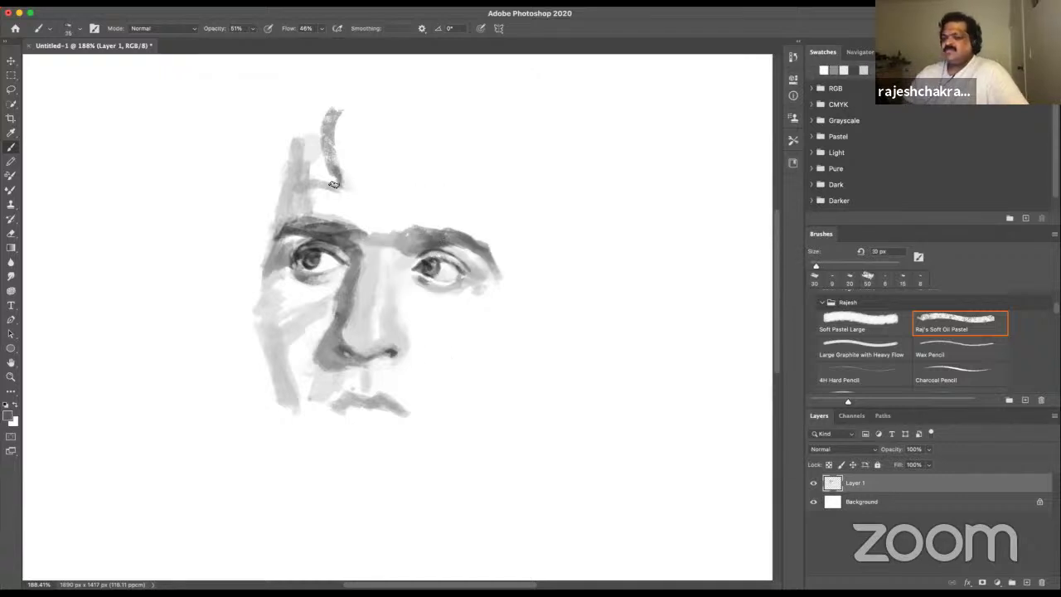
left_click_drag(331, 141, 334, 186)
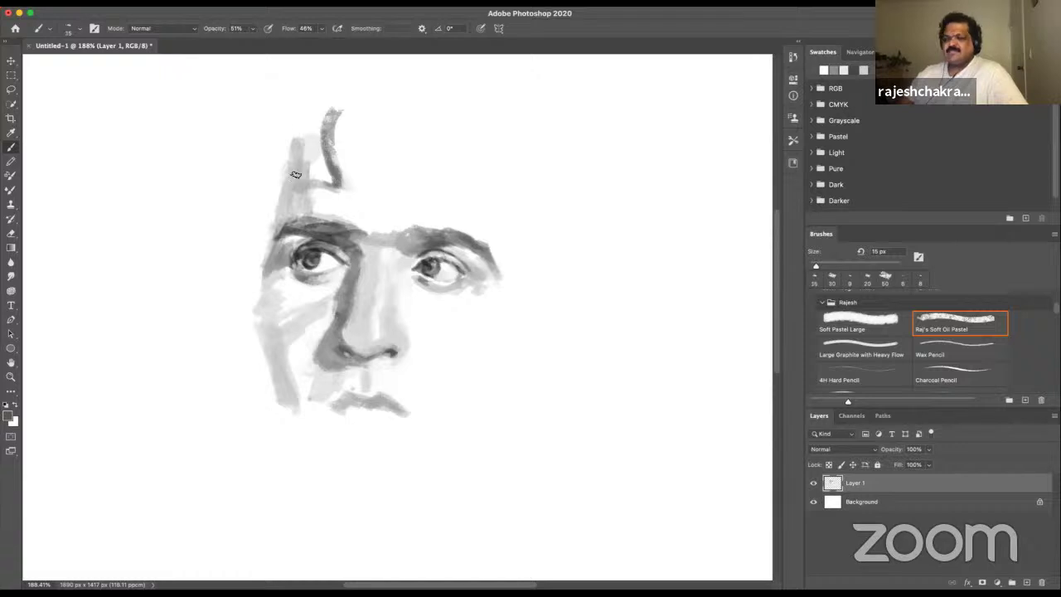
- Outline the shadow-side forehead and temple down to the eye in dark grey, softening the edge with light grey and white sampled nearby
mouse_move(299, 146)
left_mouse_down()
mouse_move(334, 121)
mouse_move(292, 158)
mouse_move(270, 206)
mouse_move(284, 171)
mouse_move(275, 207)
left_mouse_up()
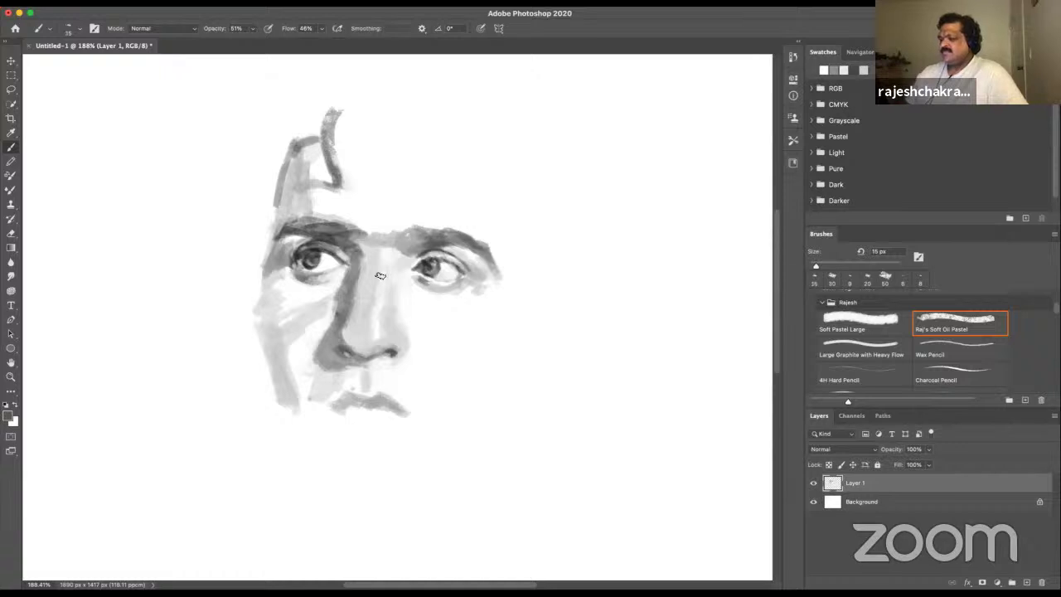
left_click_drag(285, 156, 276, 219)
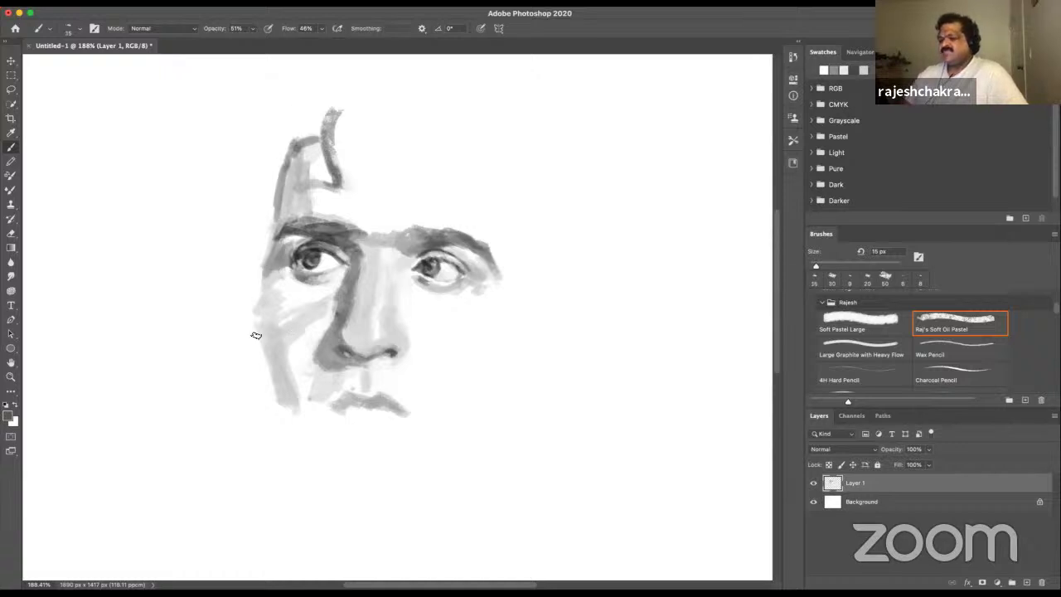
left_click_drag(280, 177, 265, 259)
mouse_move(283, 162)
left_mouse_down()
mouse_move(264, 251)
mouse_move(267, 239)
left_mouse_up()
left_click(295, 199, "alt")
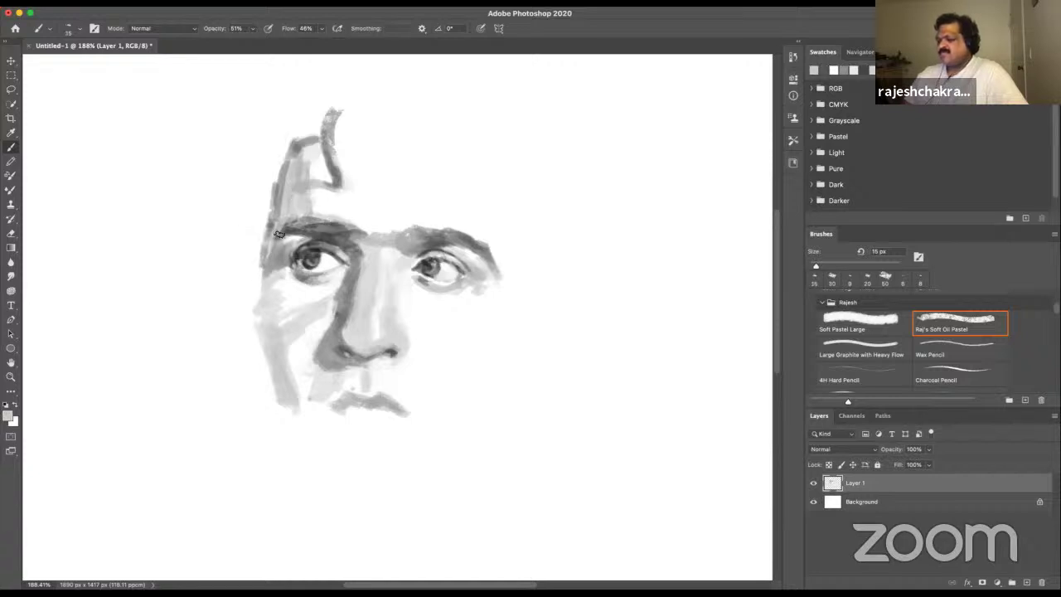
left_click(362, 179, "alt")
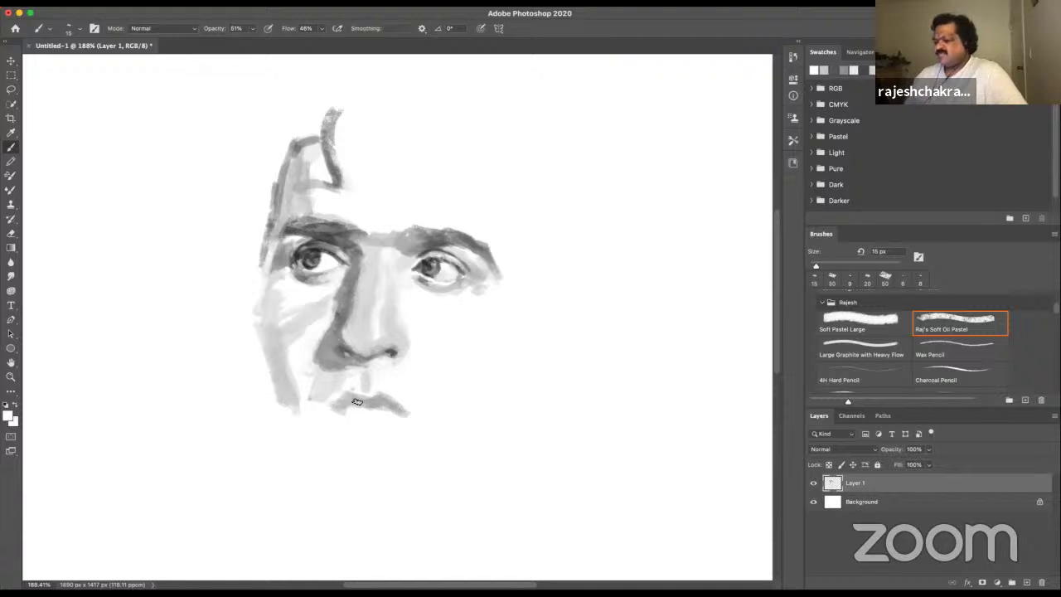
- Model the underside of the nose and the philtrum above the upper lip with greys and white sampled from the nose and lip area
left_click(355, 351, "alt")
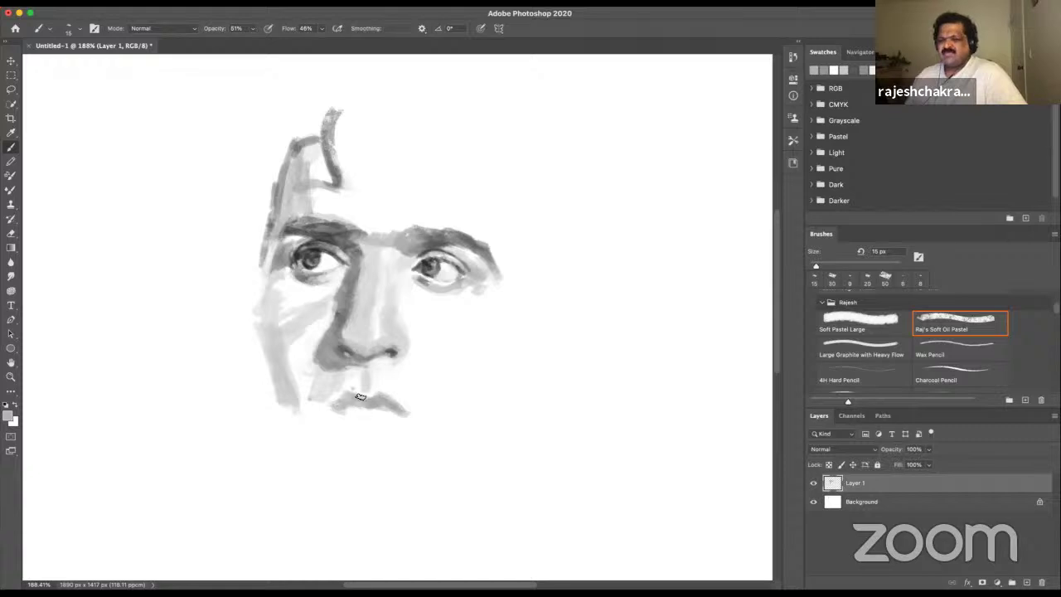
left_click(348, 355, "alt")
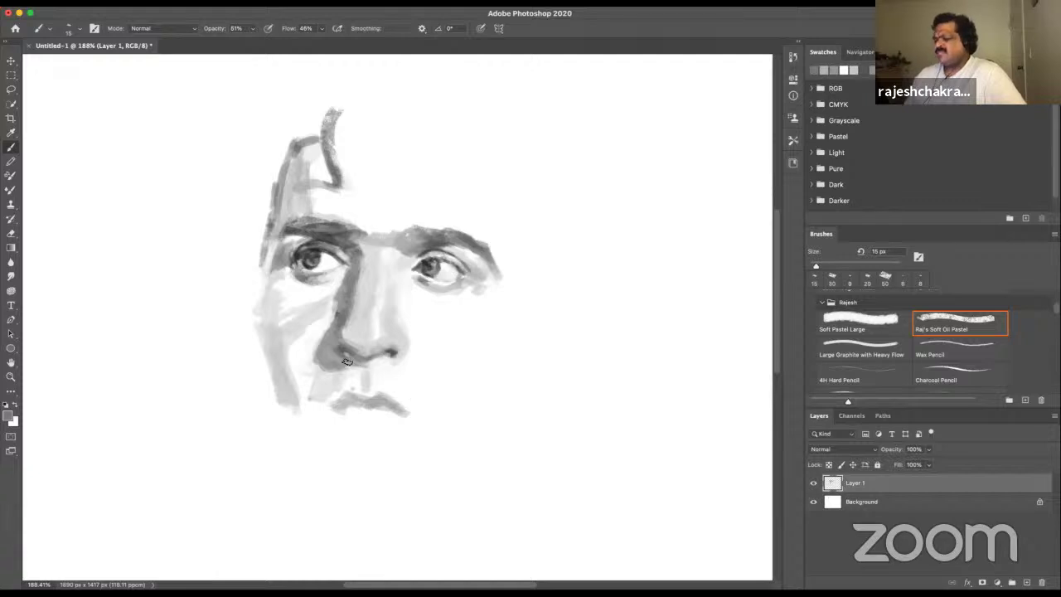
left_click(339, 330, "alt")
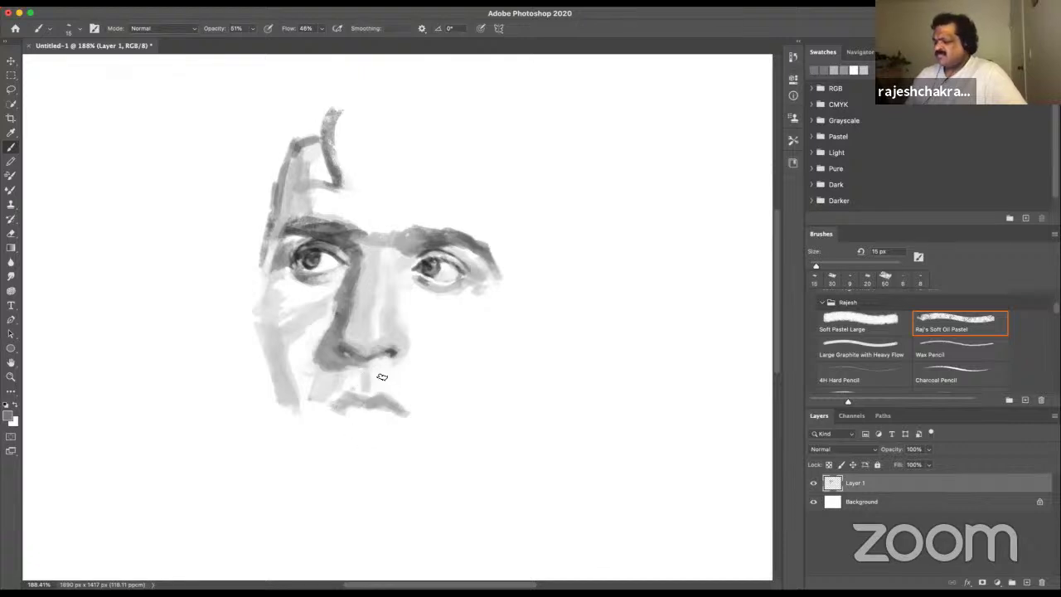
left_click(376, 383, "alt")
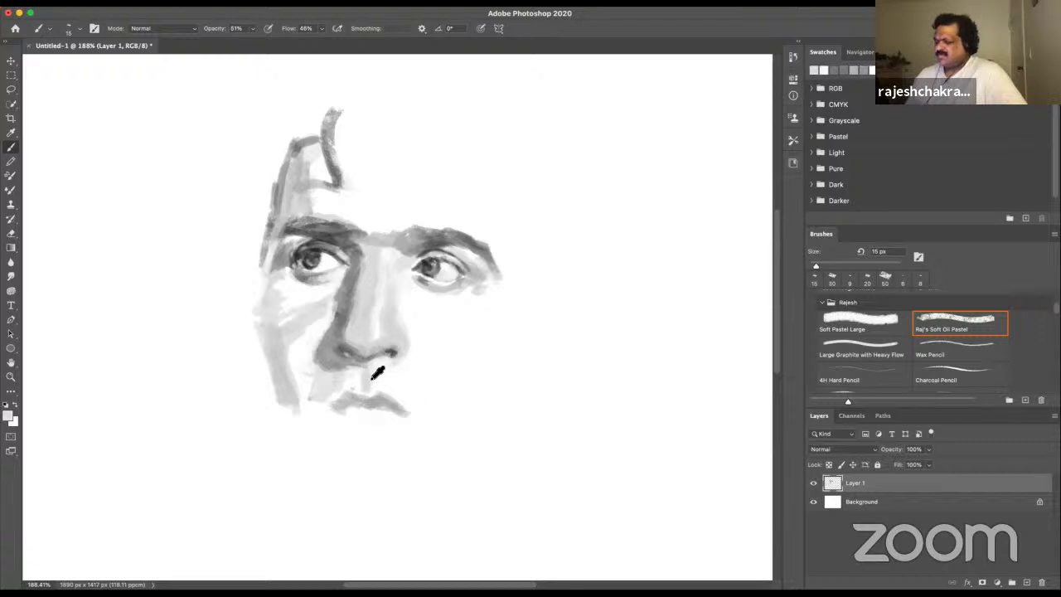
left_click(365, 365, "alt")
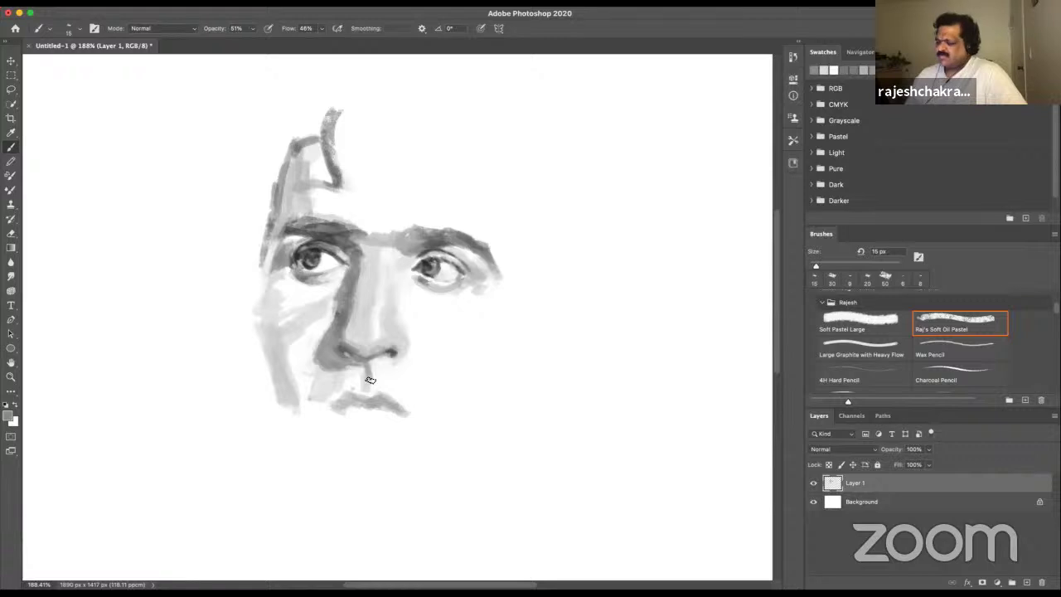
left_click(370, 390, "alt")
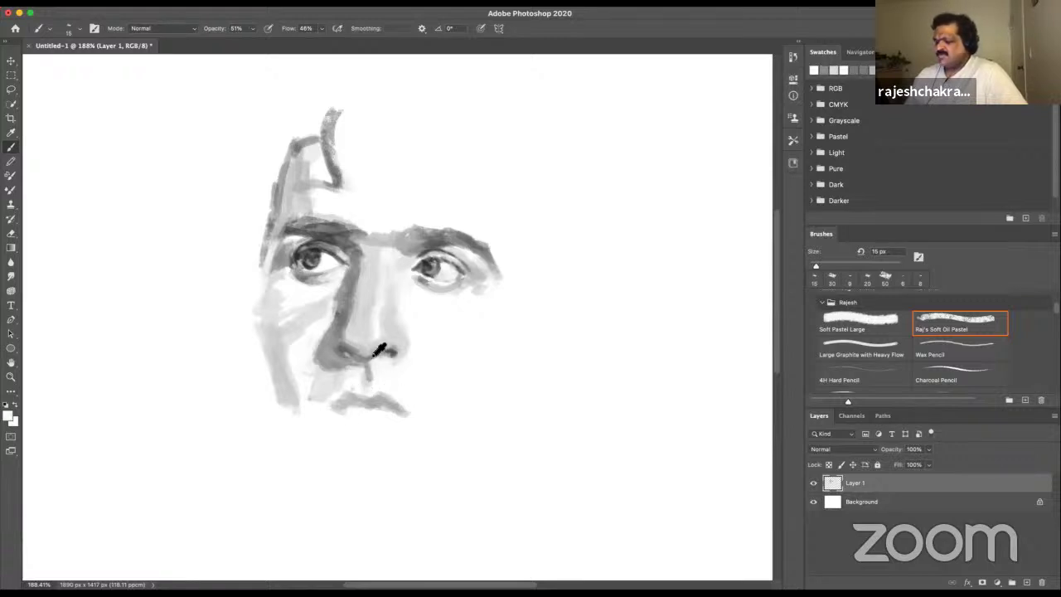
left_click(371, 354, "alt")
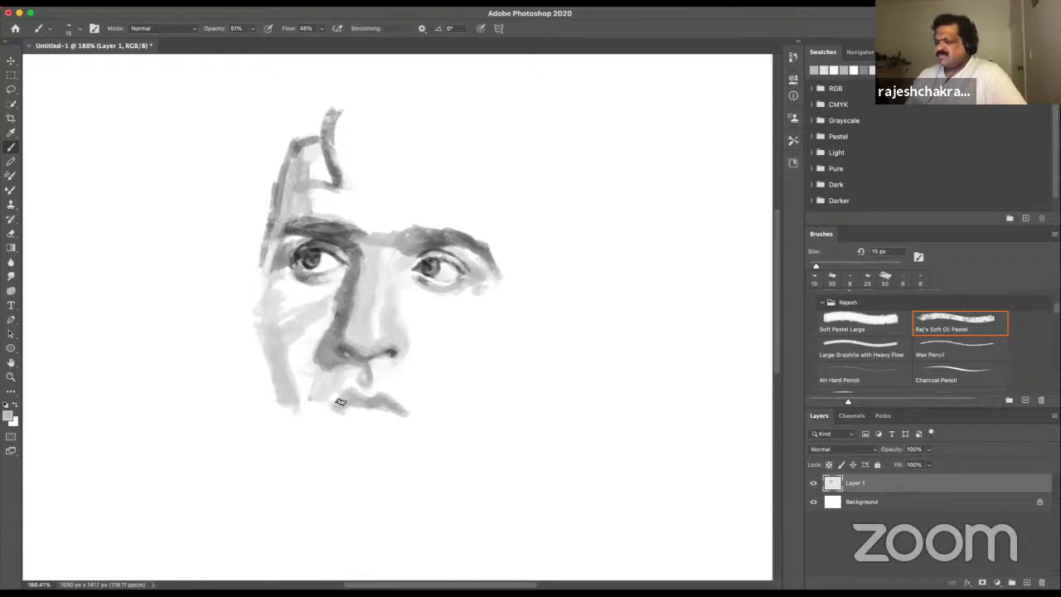
- Shade the inner end of the second brow and the socket below it with greys sampled from the brow and nose bridge
left_click(428, 264, "alt")
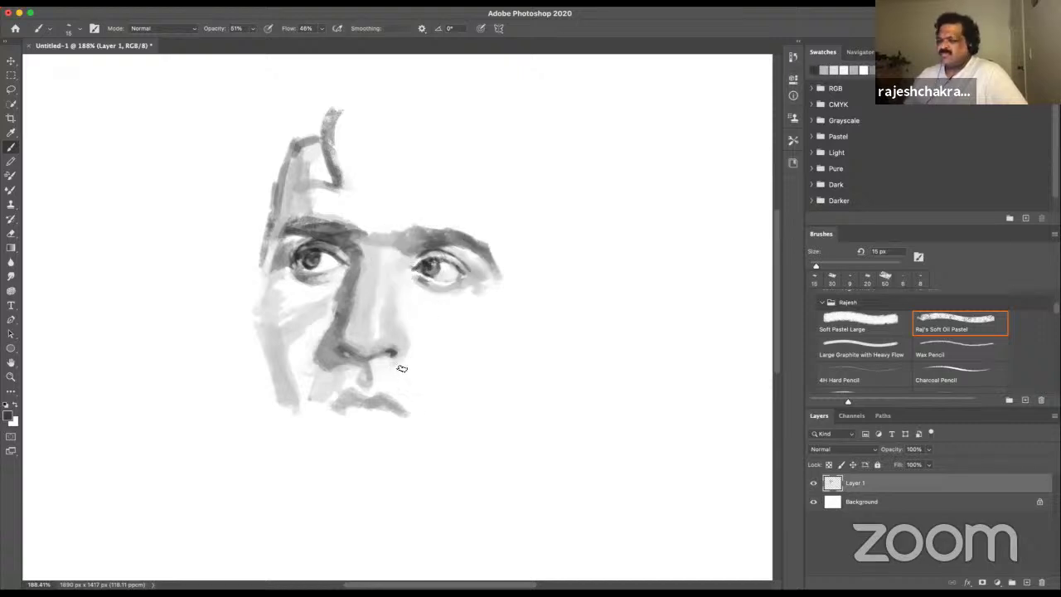
left_click(419, 254, "alt")
left_click_drag(415, 252, 427, 242)
key("super+z")
left_click(426, 233, "alt")
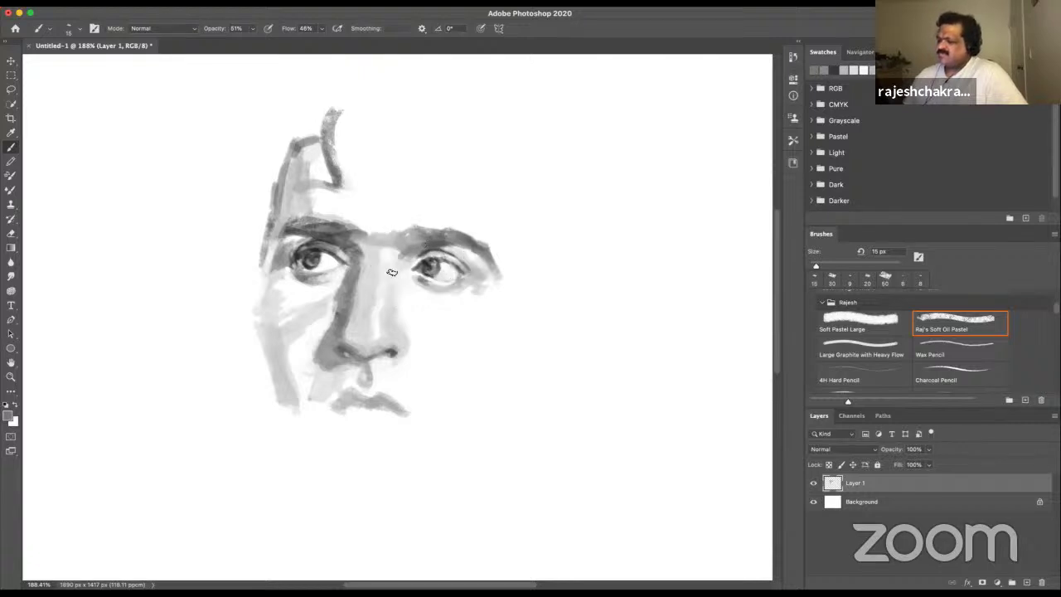
left_click(405, 265, "alt")
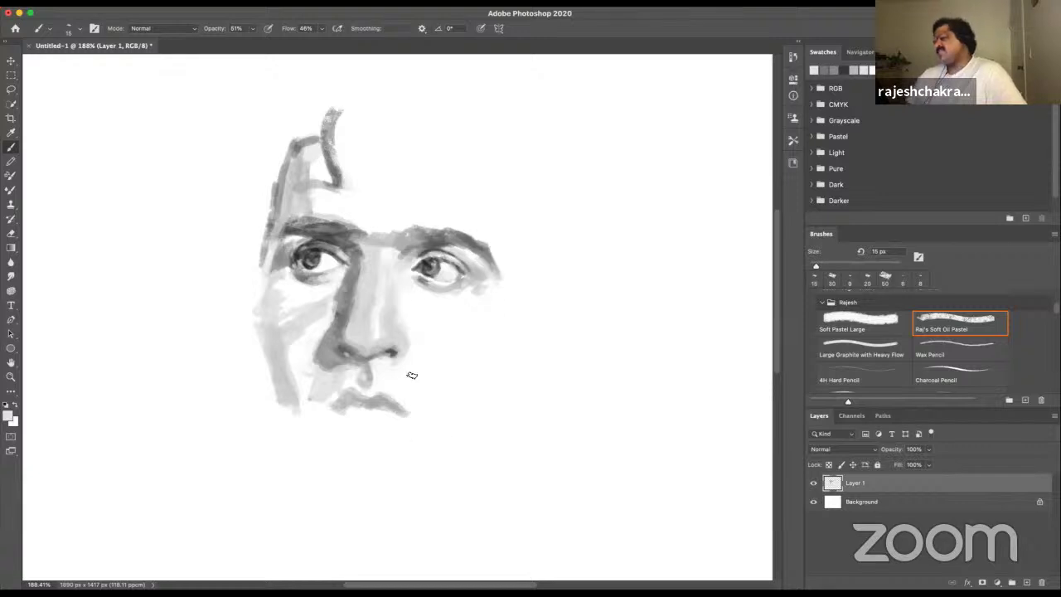
left_click(439, 230, "alt")
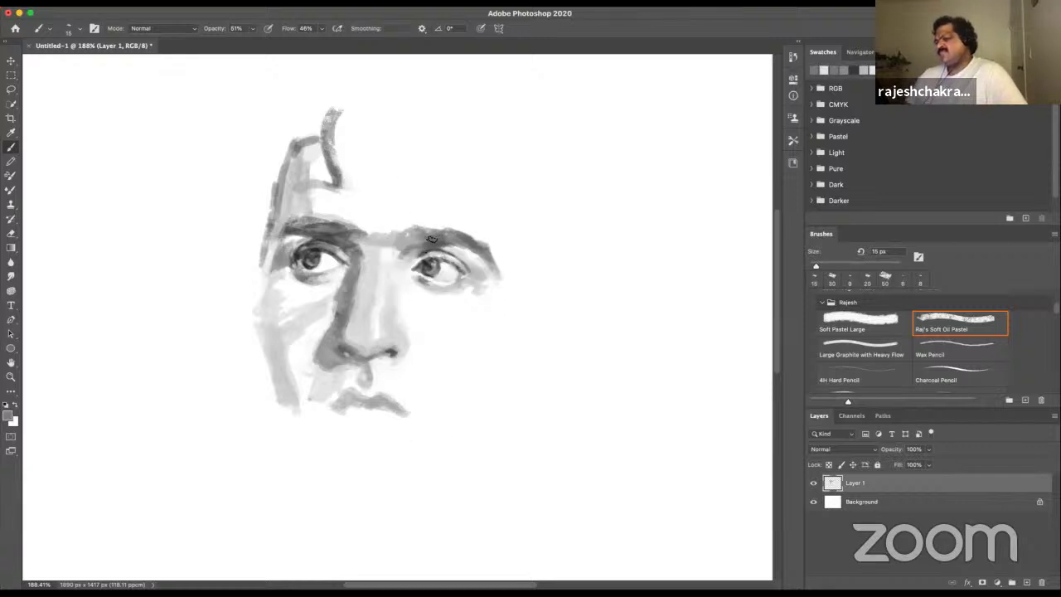
- Darken the second brow's outer end and the second eye with dark greys sampled around the first eye, reducing the brush to 7 px
left_click(329, 249, "alt")
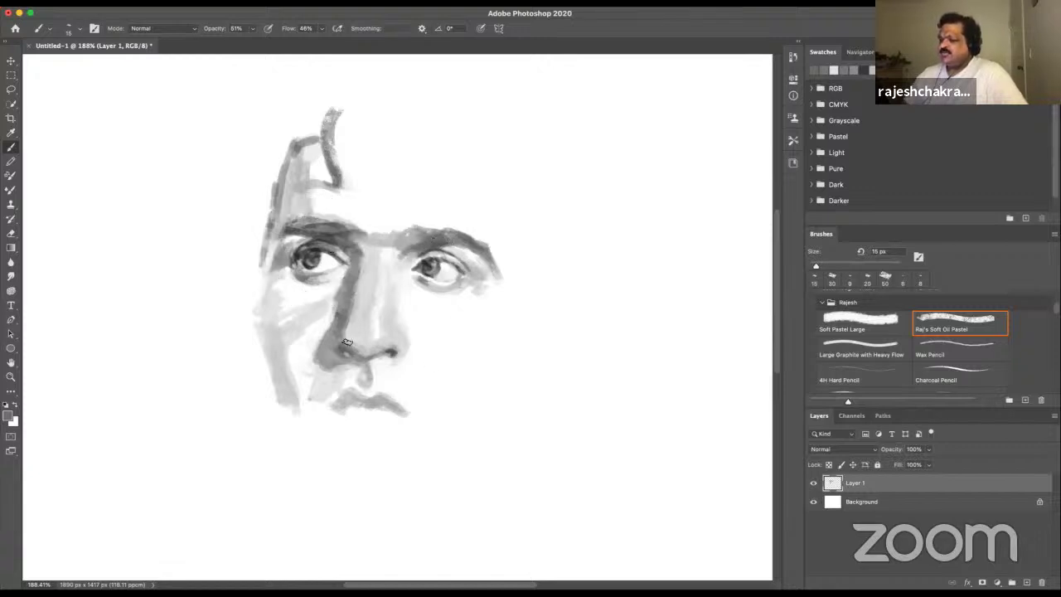
left_click(318, 249, "alt")
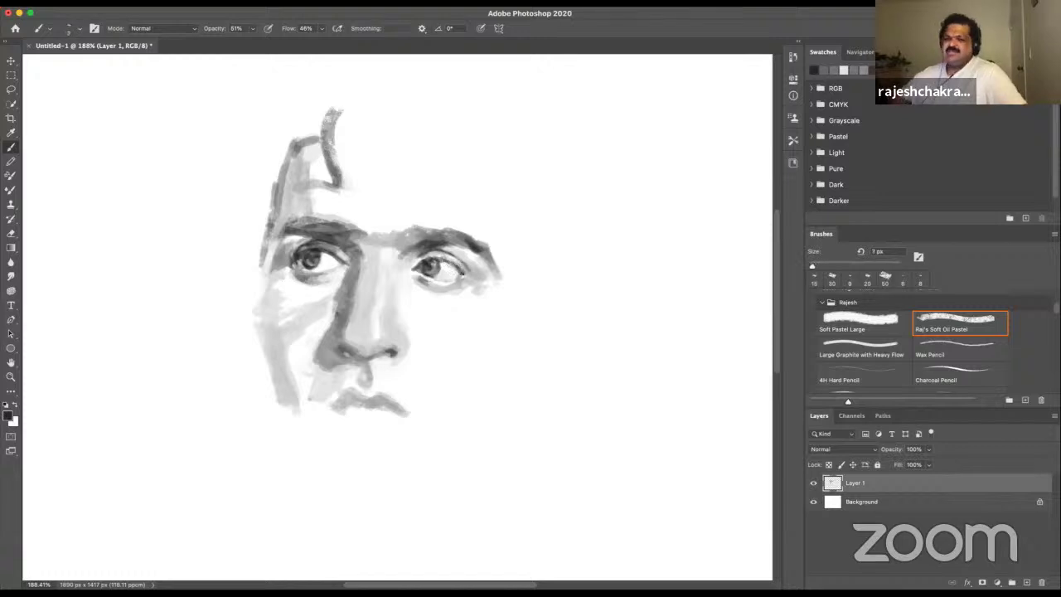
left_click_drag(448, 262, 455, 267)
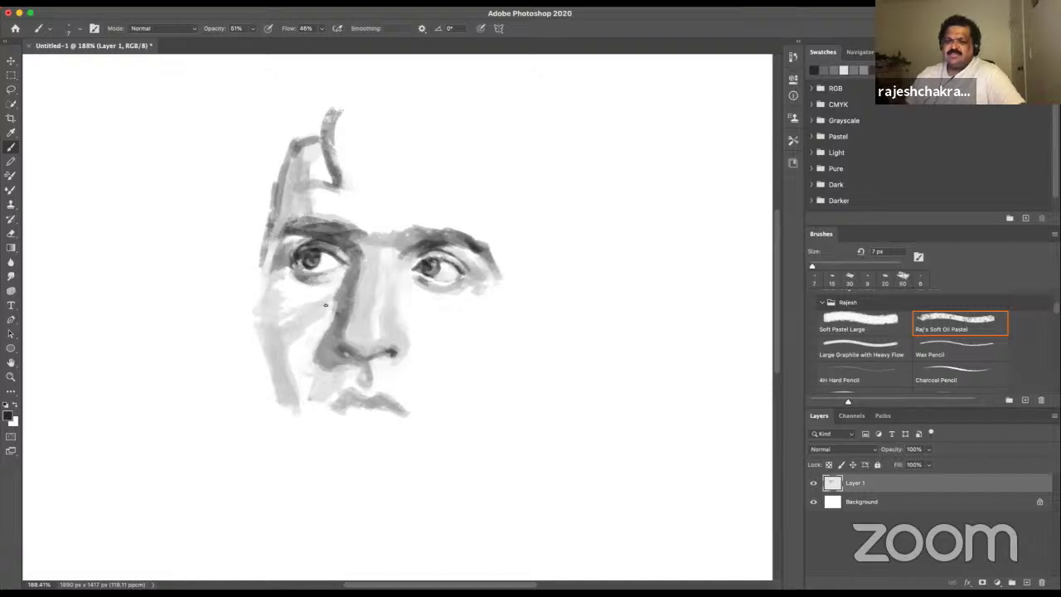
- Enlarge the brush to 15 px and blend the side of the nose bridge with light greys and white sampled around it
key("bracketright")
key("bracketright")
key("bracketright")
key("bracketright")
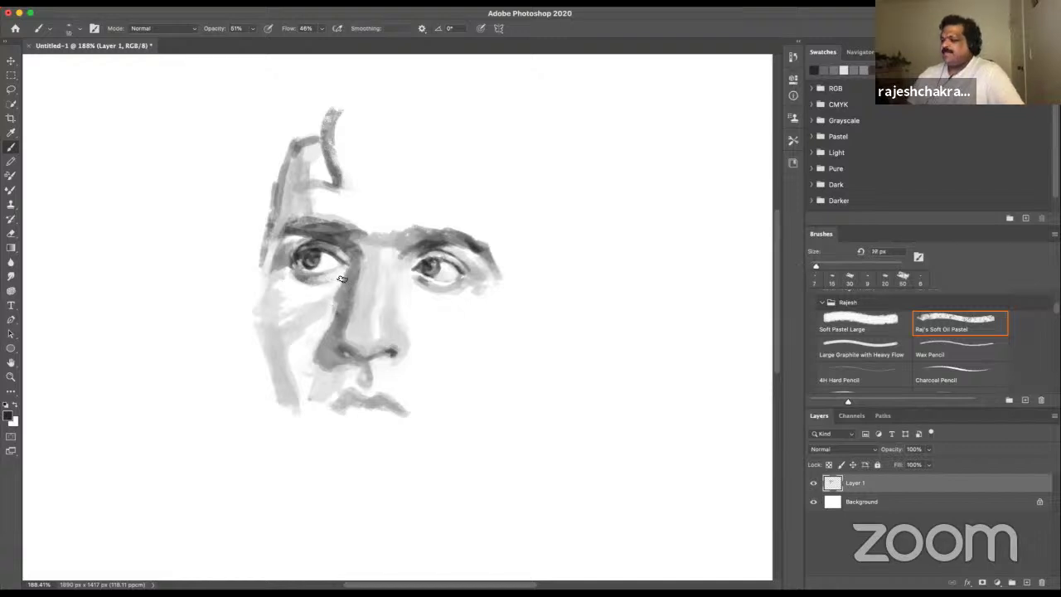
left_click(364, 270, "alt")
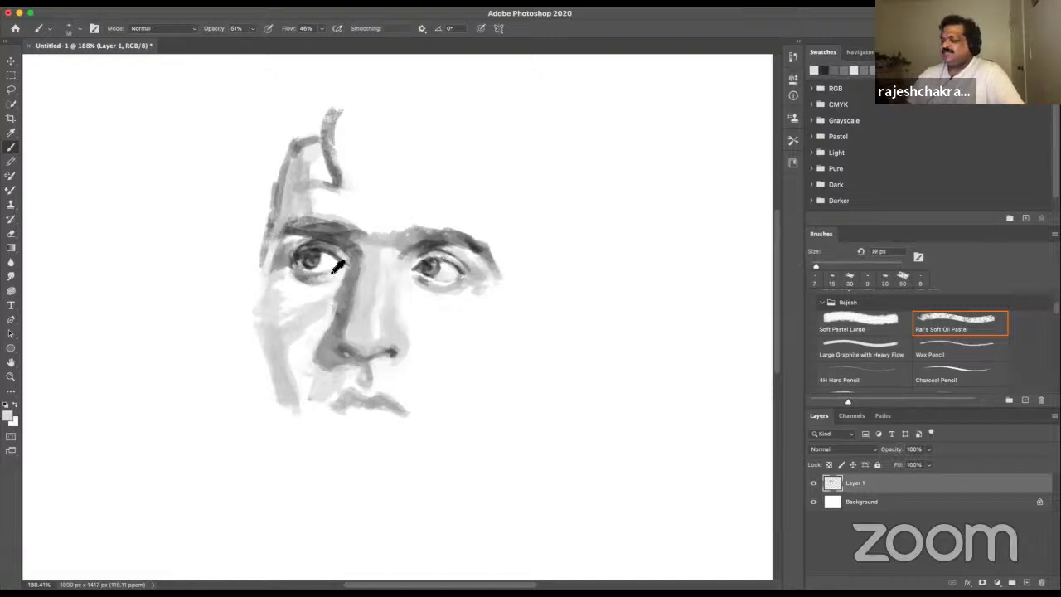
left_click(388, 224, "alt")
left_click(375, 263, "alt")
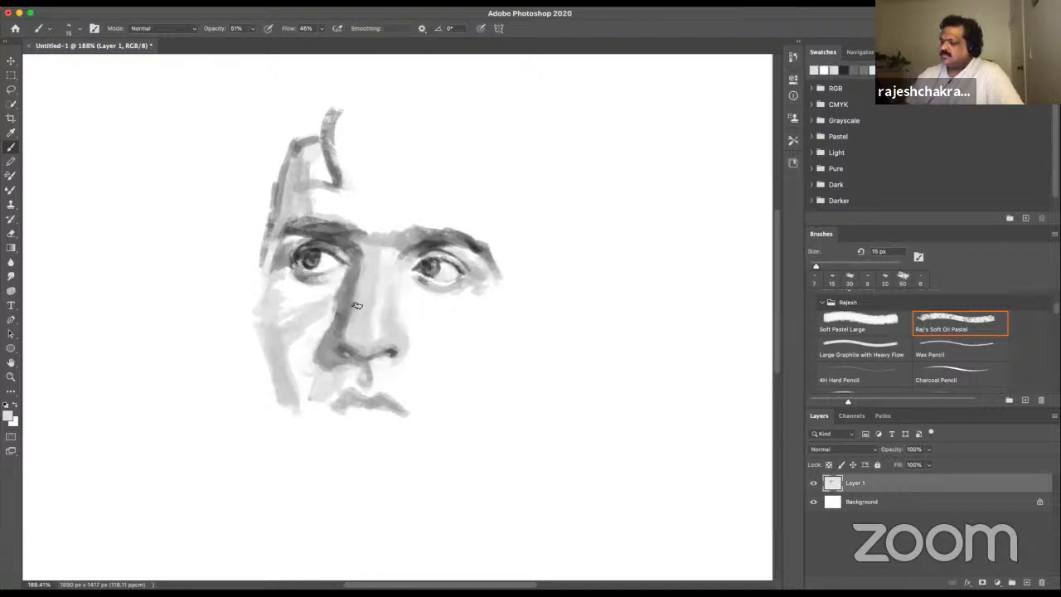
left_click(371, 264, "alt")
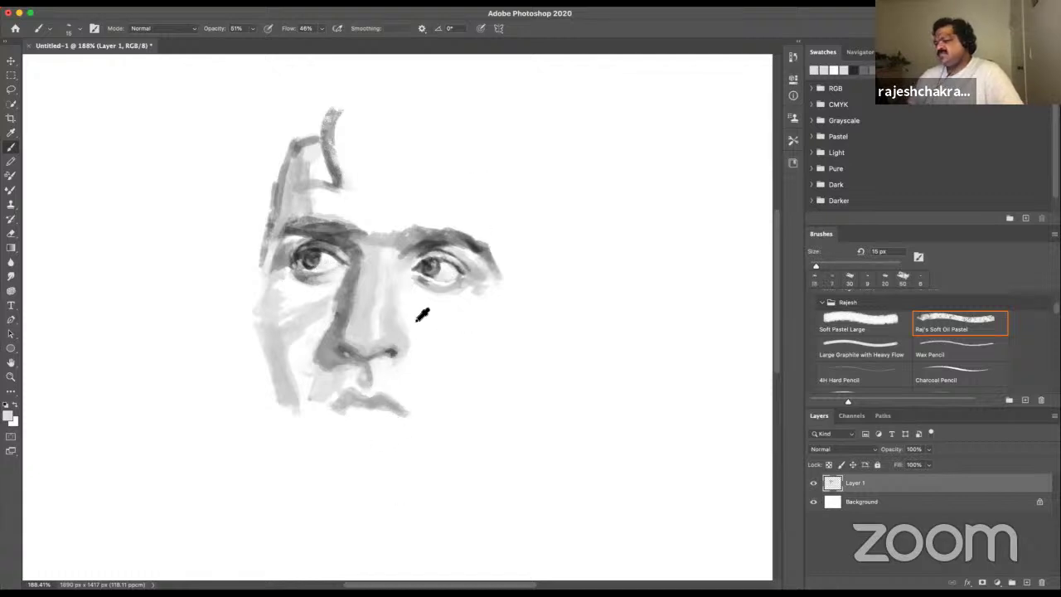
- Define the line between the lips from corner to corner in dark grey sampled from the first eye's iris
left_click(313, 259, "alt")
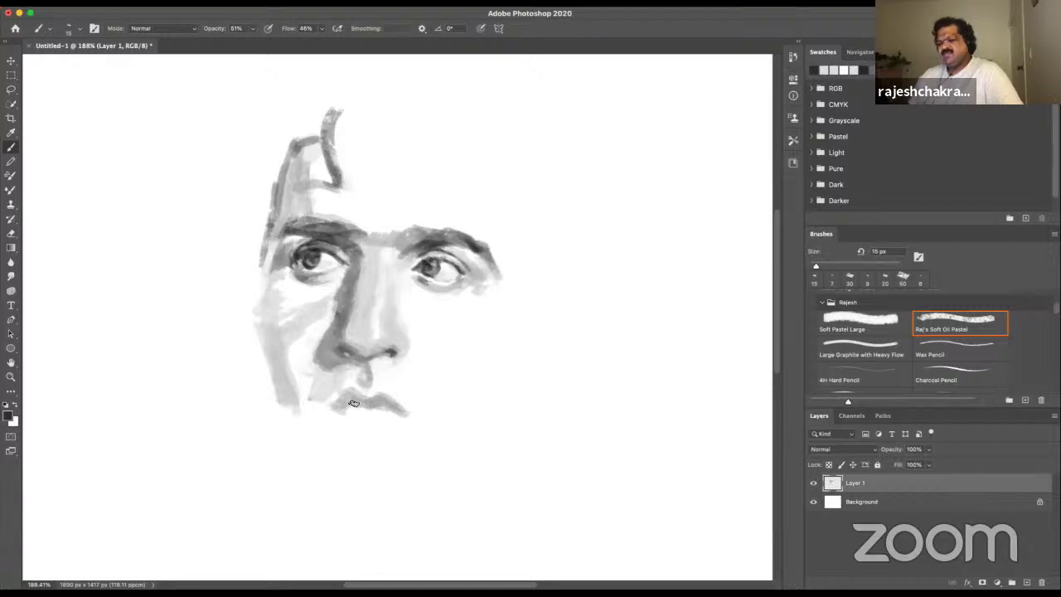
left_click_drag(346, 399, 414, 413)
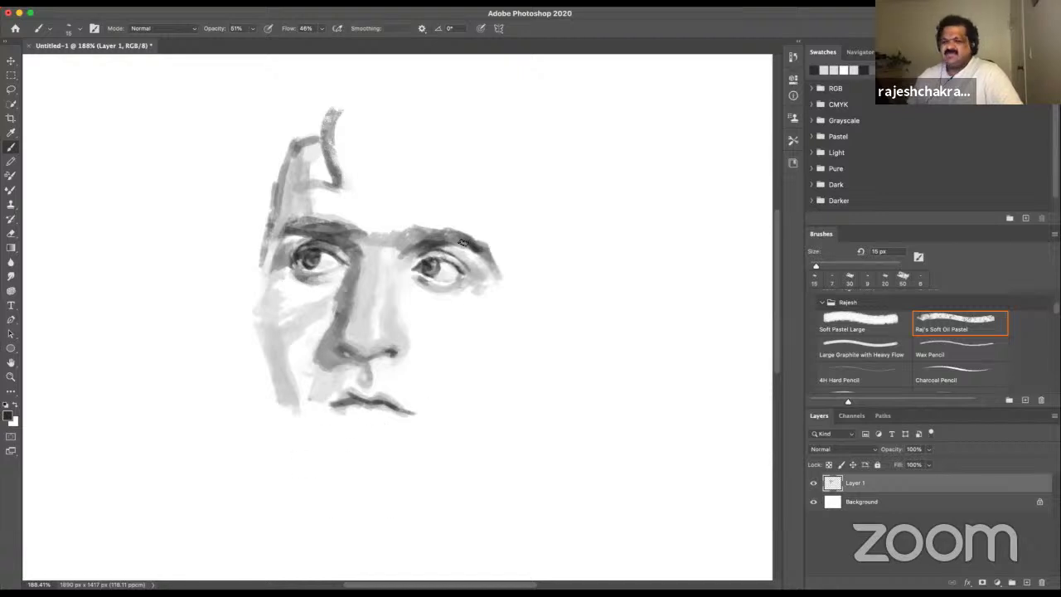
- Enlarge the brush to 40 px and shade the shadow-side lower cheek toward the jaw in light grey sampled from the cheek
key("bracketright")
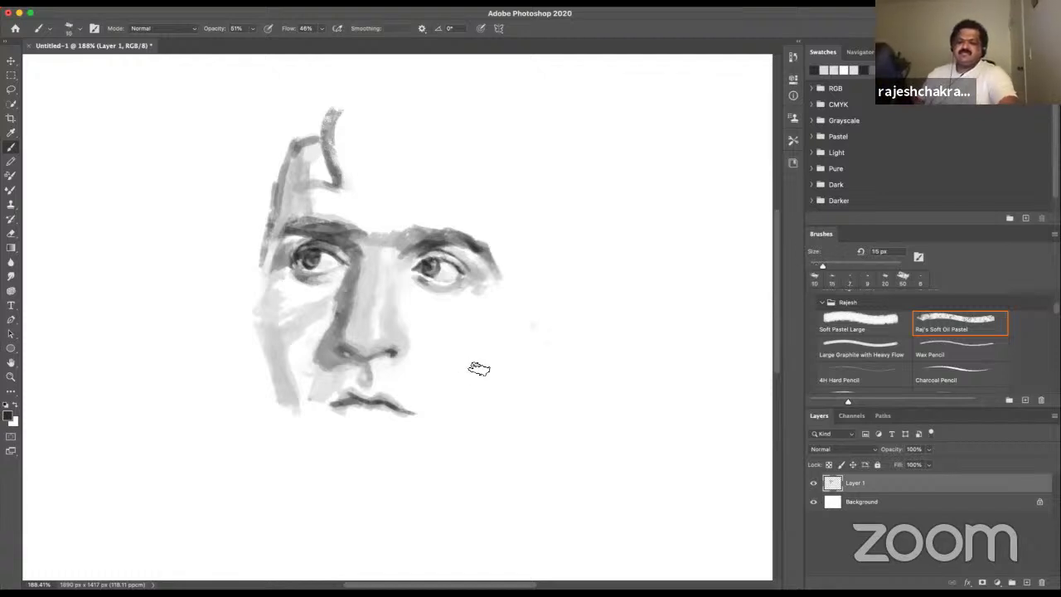
key("bracketright")
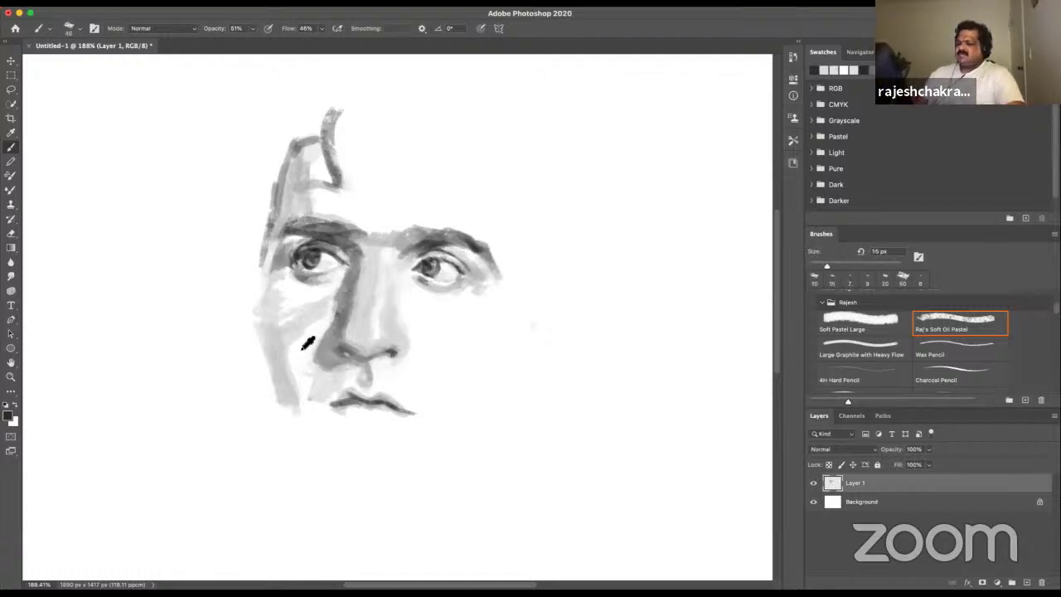
left_click(279, 345, "alt")
mouse_move(292, 371)
left_mouse_down()
mouse_move(296, 398)
mouse_move(315, 390)
mouse_move(322, 448)
mouse_move(315, 417)
left_mouse_up()
key("bracketright")
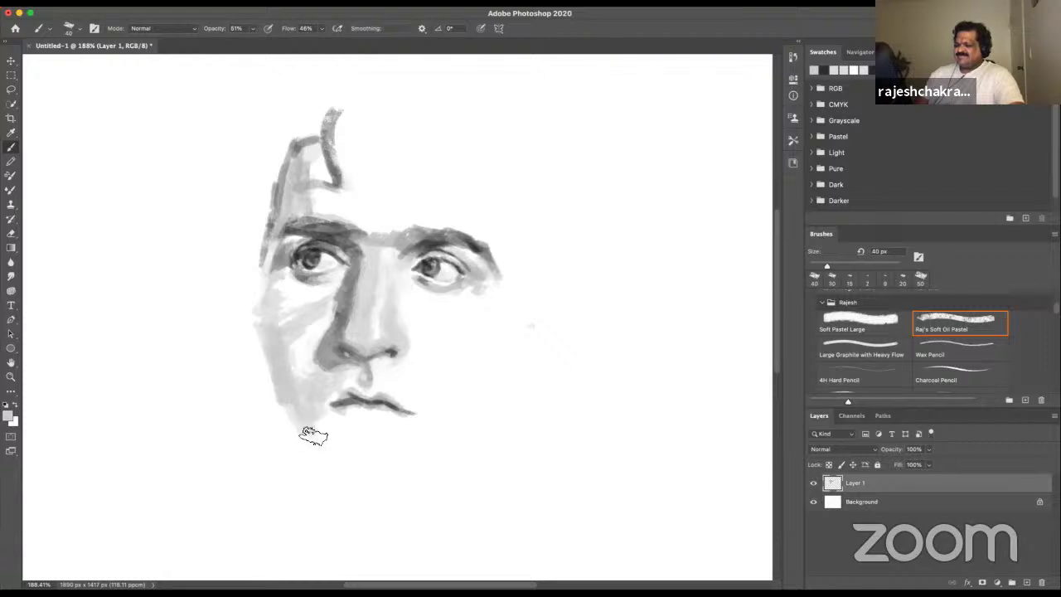
- Paint the shadow-side edge of the cheek and jaw in darker grey sampled beside the nose bridge, blending it with light greys and white
left_click(357, 246, "alt")
mouse_move(284, 429)
left_mouse_down()
mouse_move(277, 357)
mouse_move(285, 430)
mouse_move(277, 387)
mouse_move(307, 458)
mouse_move(277, 382)
mouse_move(304, 440)
left_mouse_up()
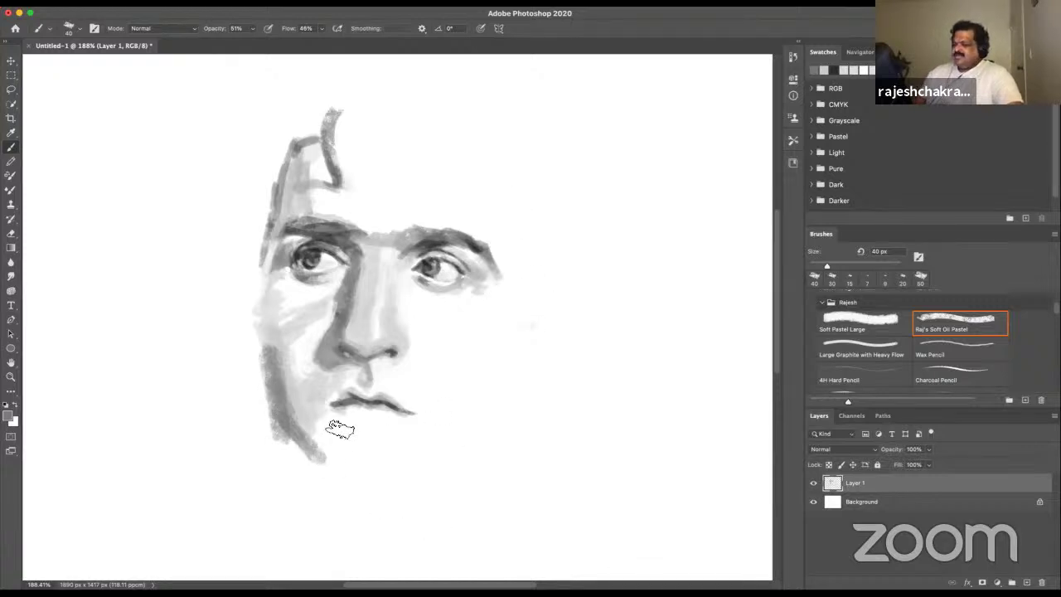
left_click(298, 363, "alt")
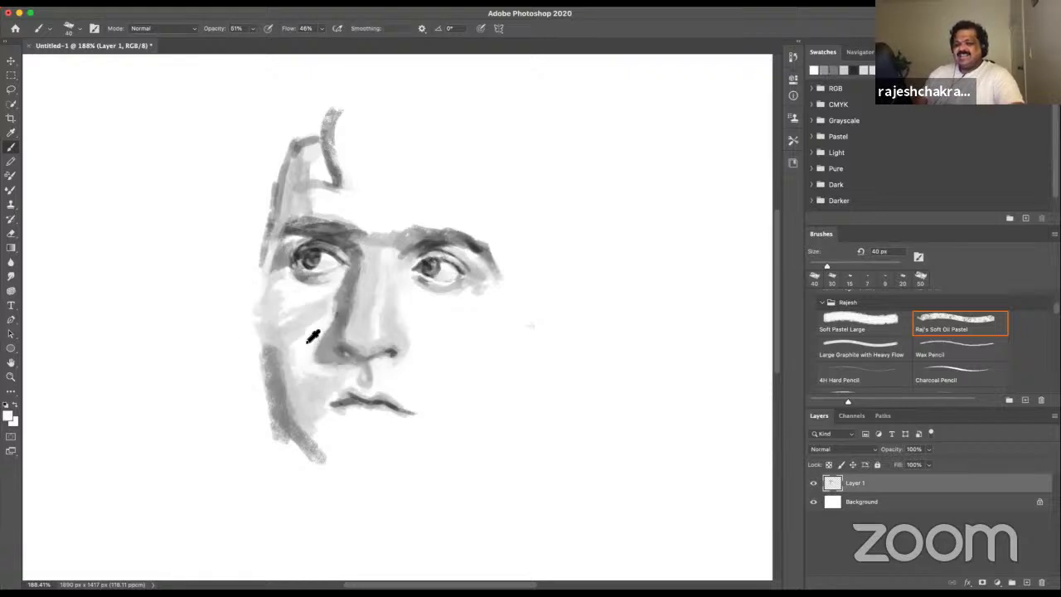
left_click(303, 348, "alt")
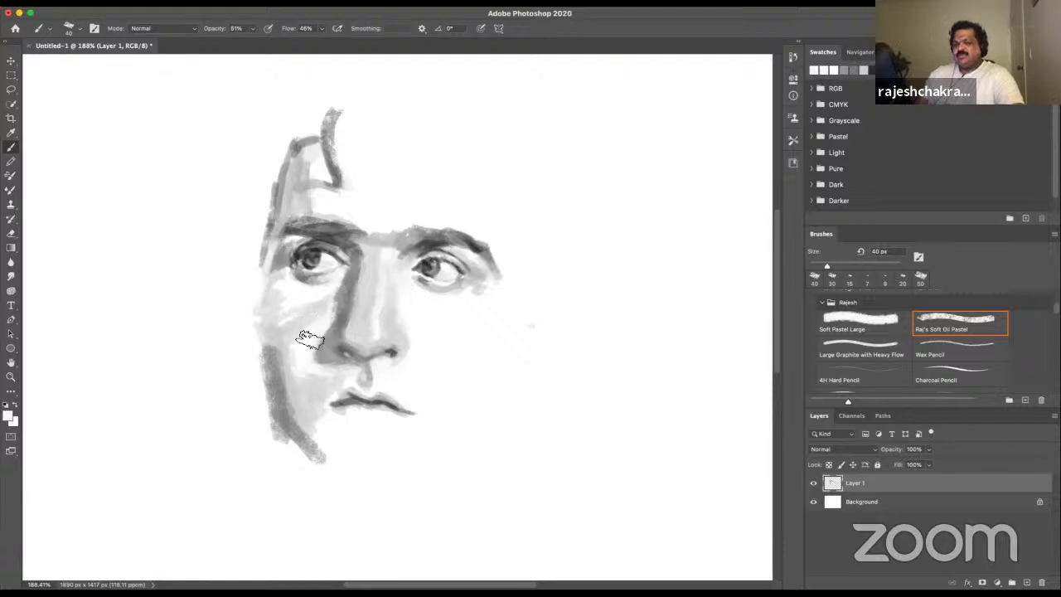
left_click(301, 334, "alt")
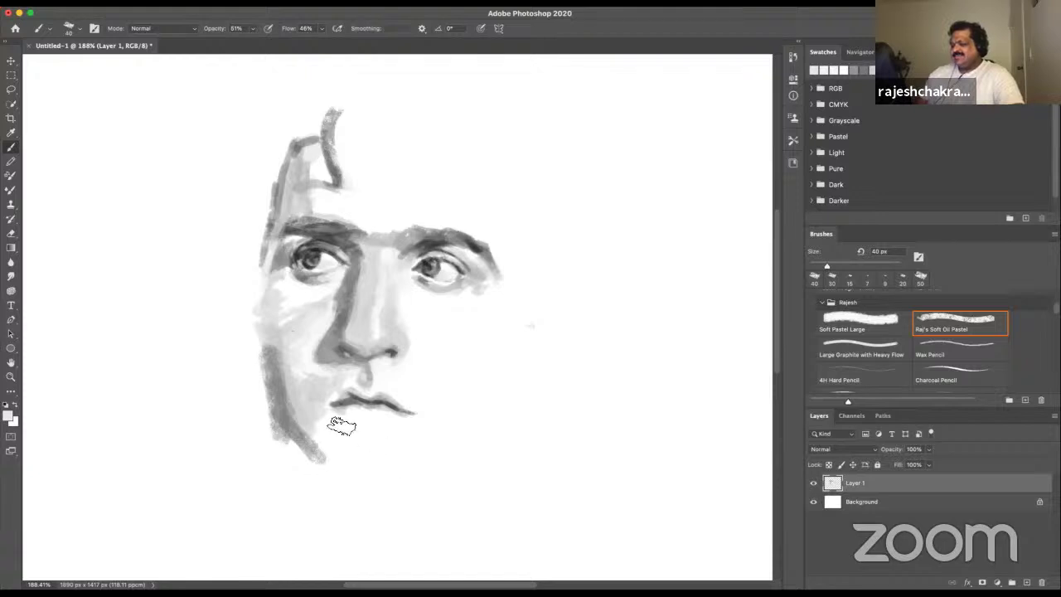
left_click(277, 369, "alt")
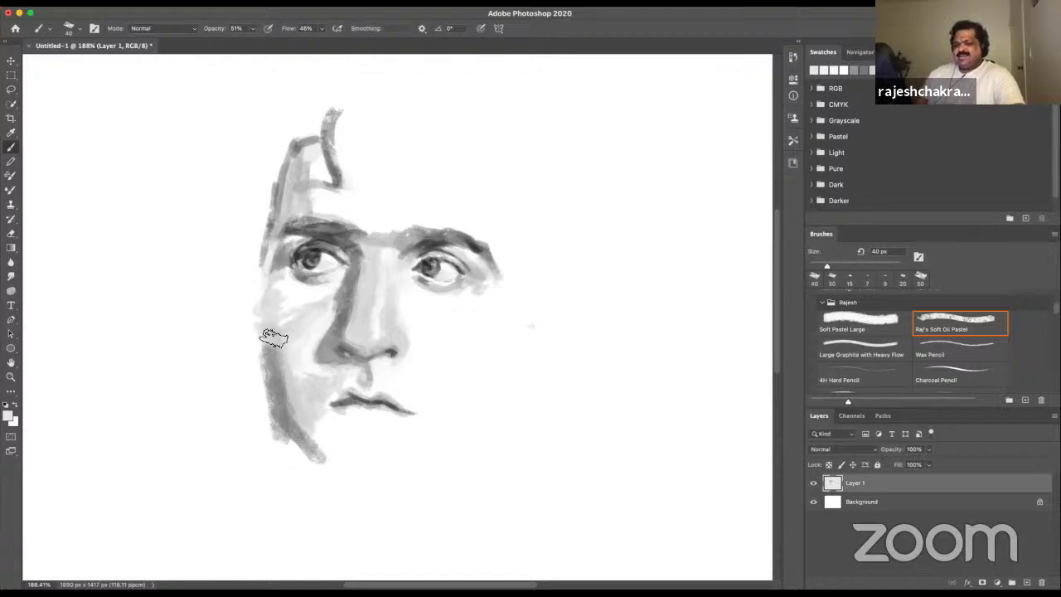
left_click(275, 360, "alt")
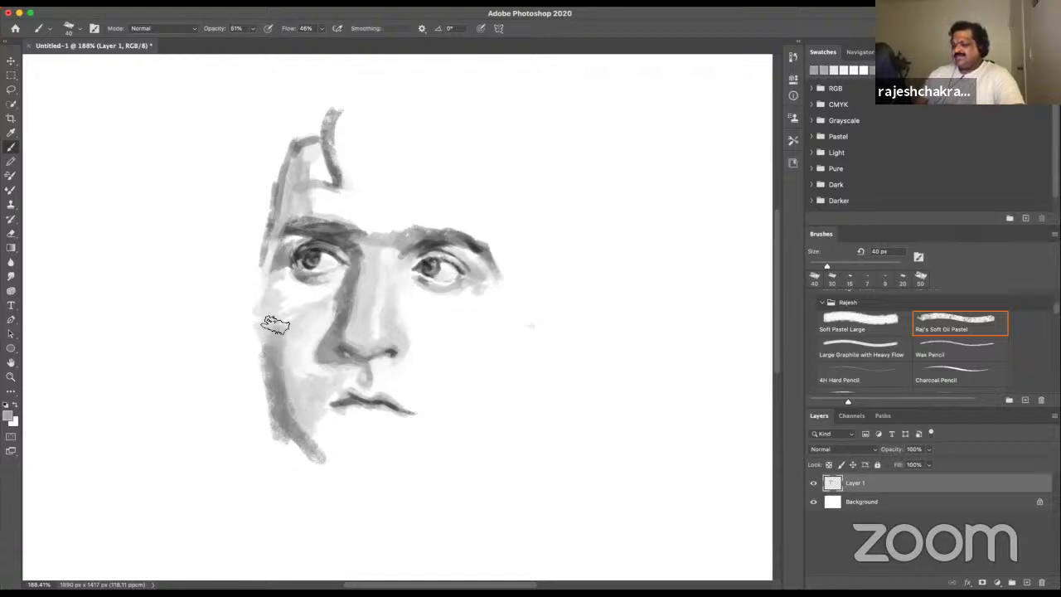
left_click(292, 331, "alt")
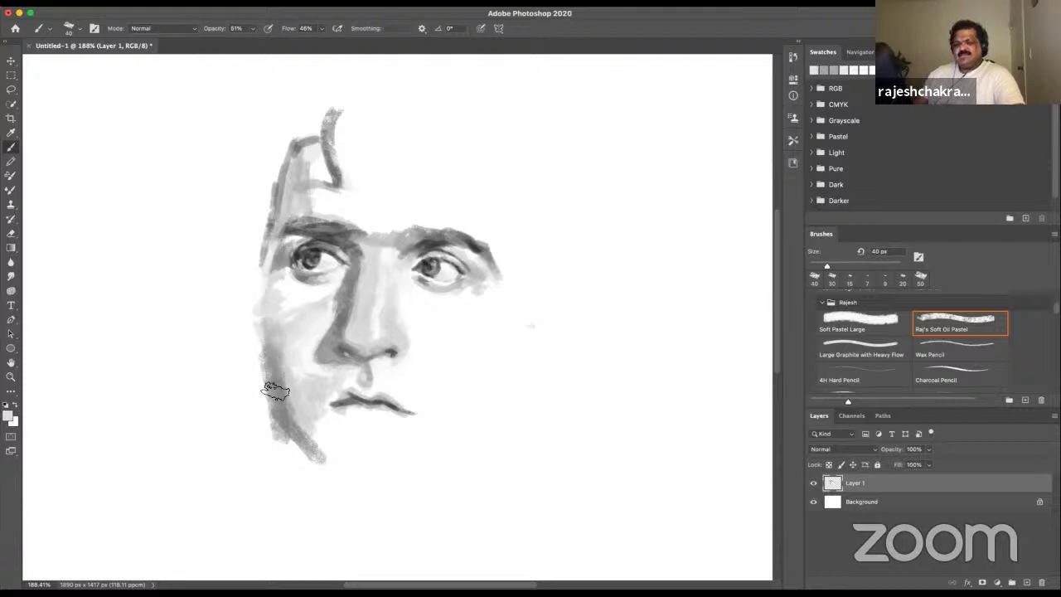
left_click(253, 385, "alt")
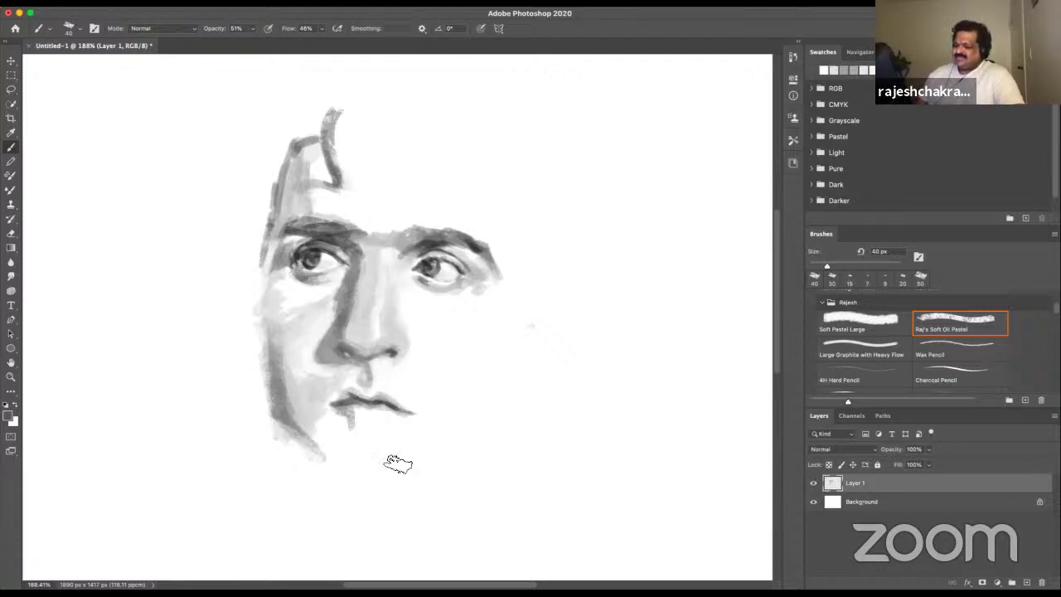
- Reduce the brush to 10 px and shade the lower lip beneath the lip line with greys sampled around the mouth
key("bracketleft")
key("bracketleft")
key("bracketleft")
key("bracketleft")
key("bracketleft")
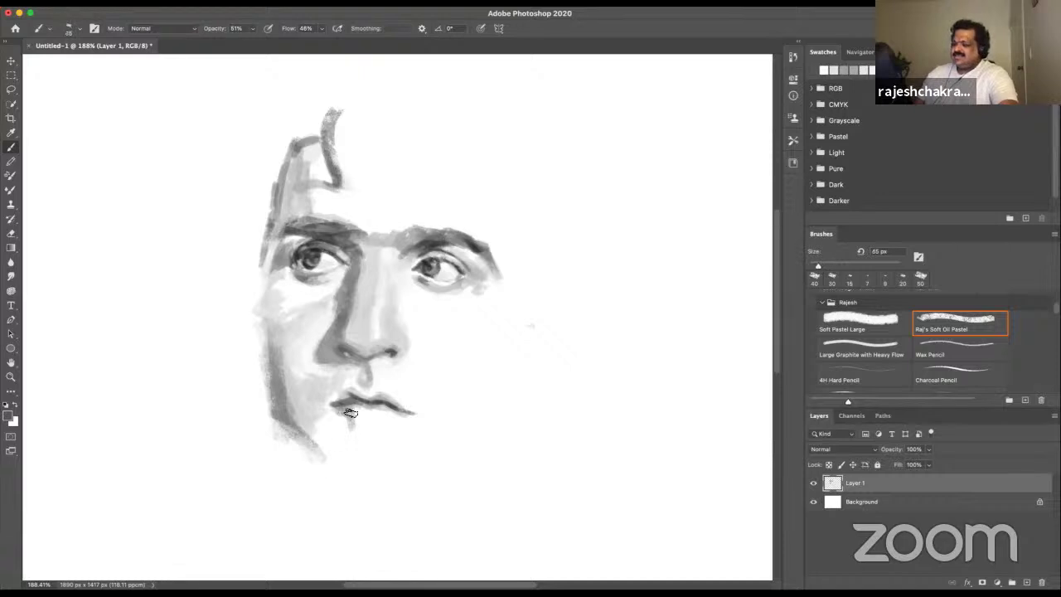
left_click(345, 411)
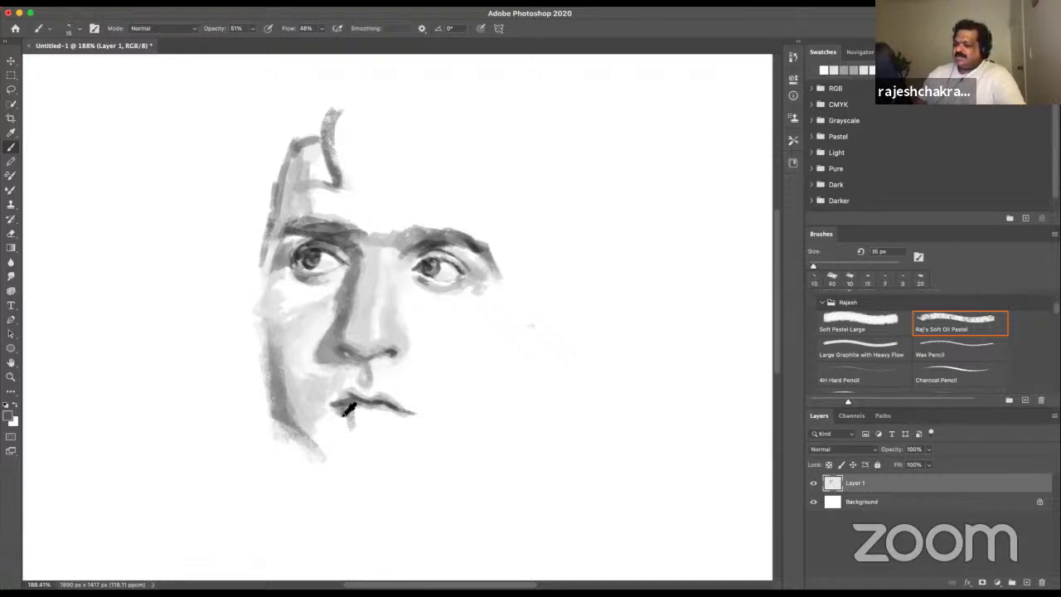
left_click(346, 420, "alt")
left_click_drag(352, 433, 372, 443)
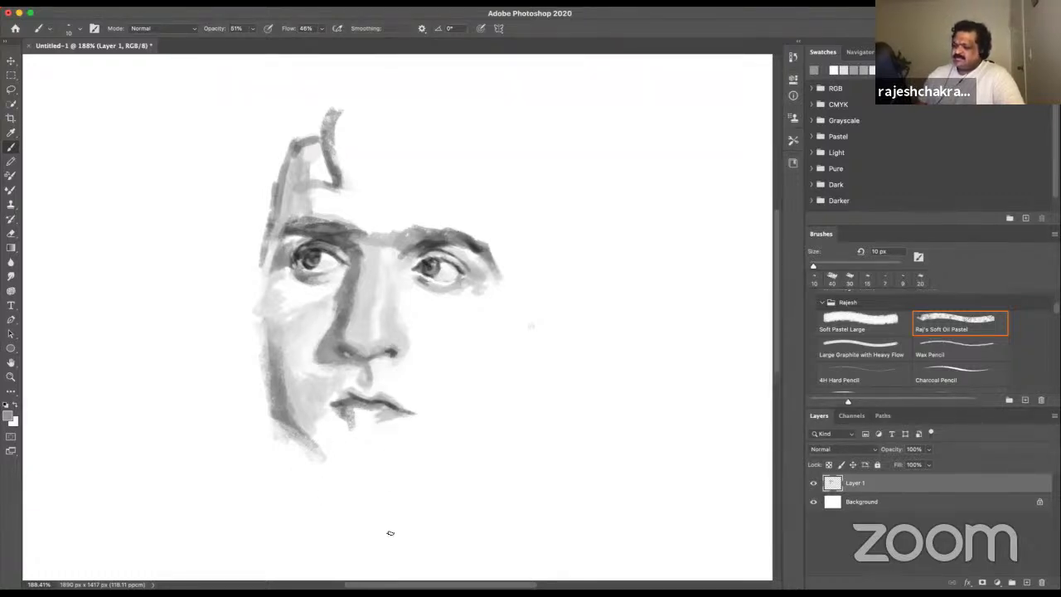
left_click(351, 422, "alt")
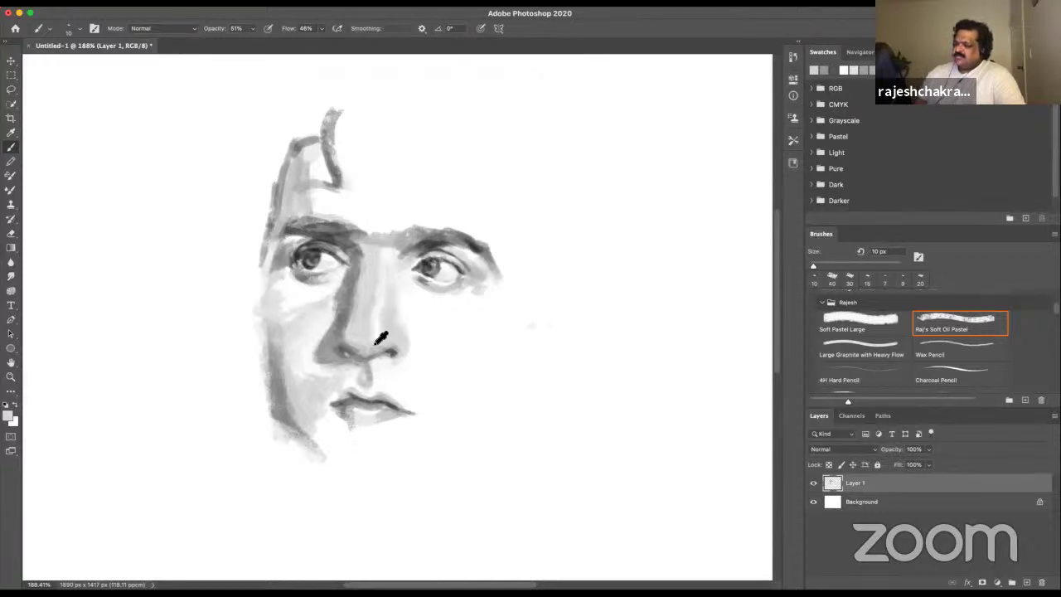
- Paint the shadow under the lower lip in grey sampled from the nostril area, enlarging the brush to 25 px
left_click(347, 351, "alt")
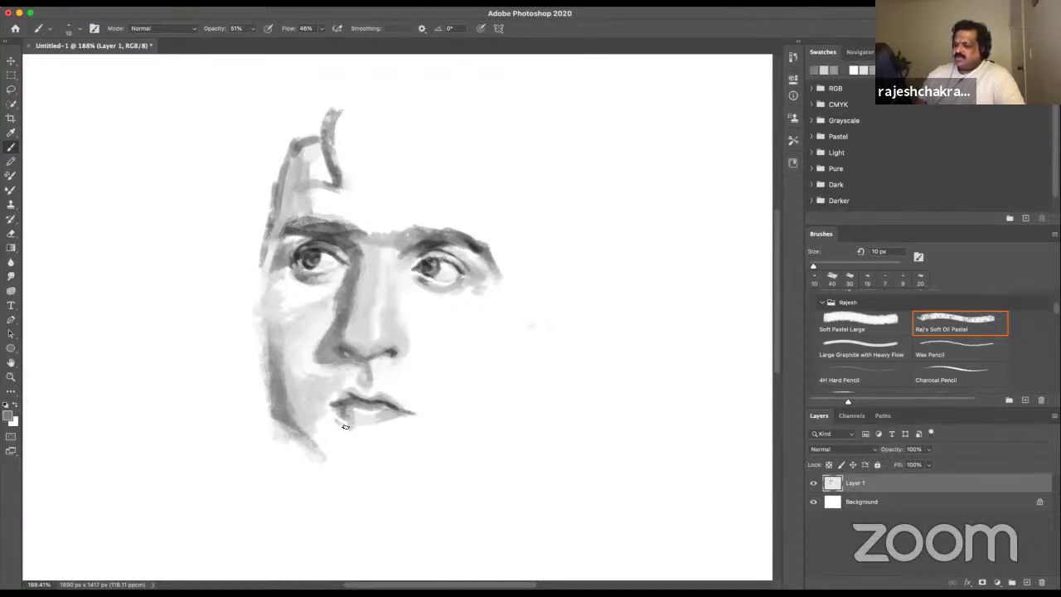
left_click_drag(344, 427, 373, 428)
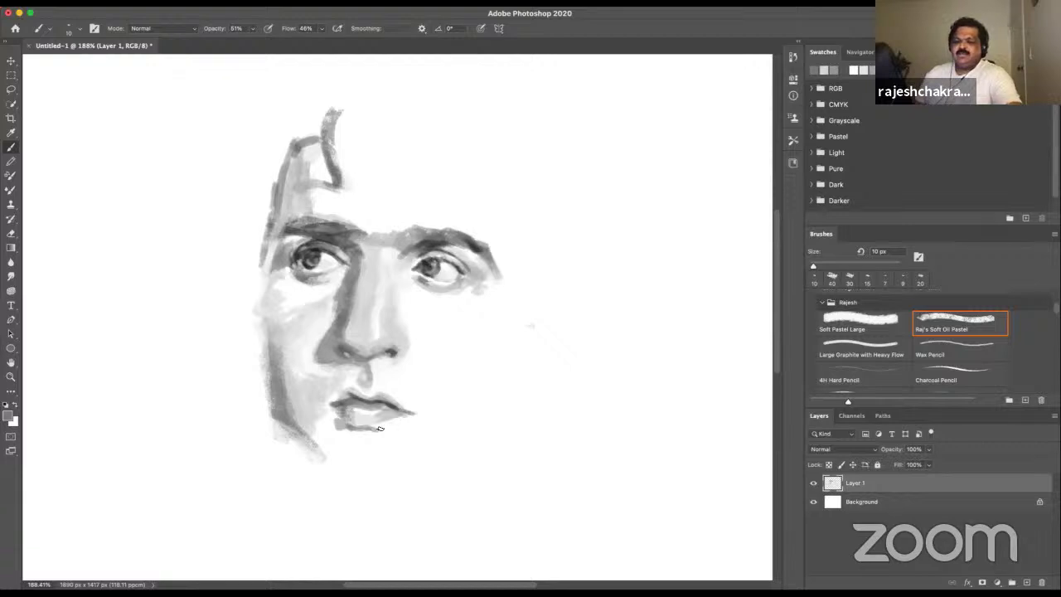
key("bracketright")
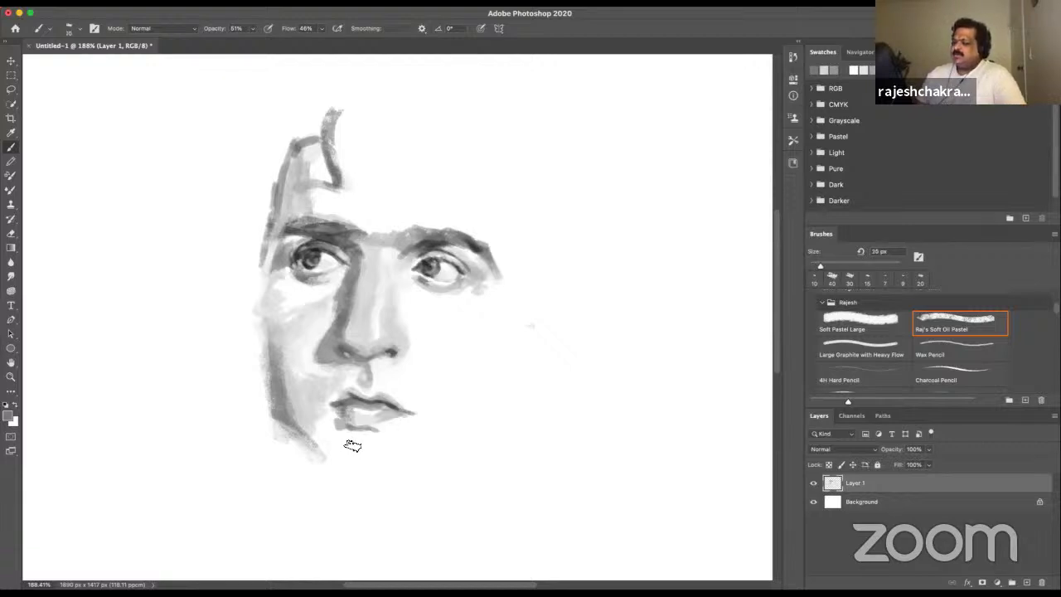
key("bracketright")
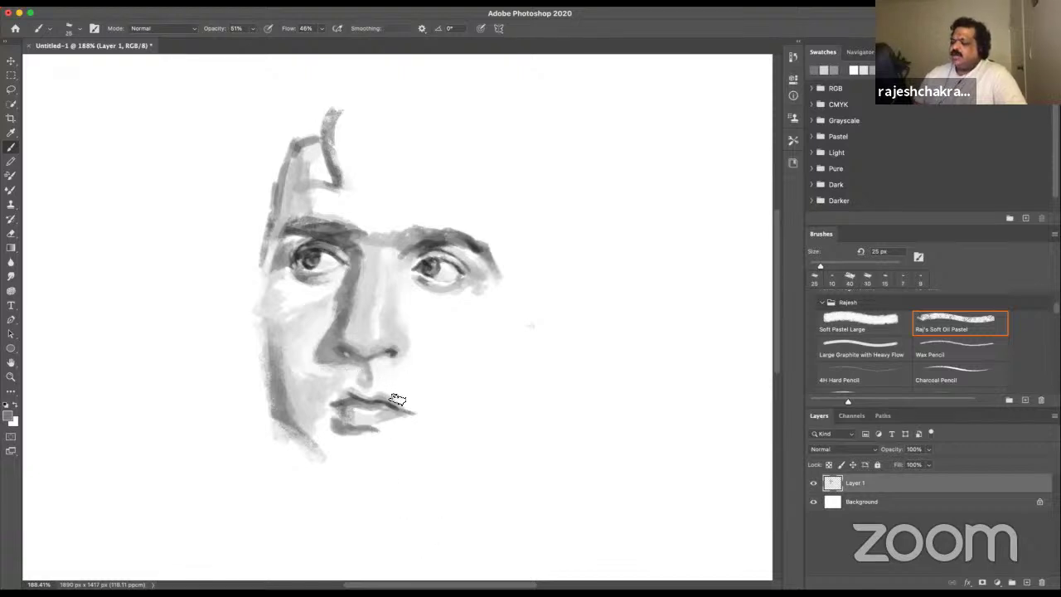
- Soften the lower jaw edge in light grey, and extend the jaw line down and across the chin in grey sampled beneath the lower lip
left_click(327, 413, "alt")
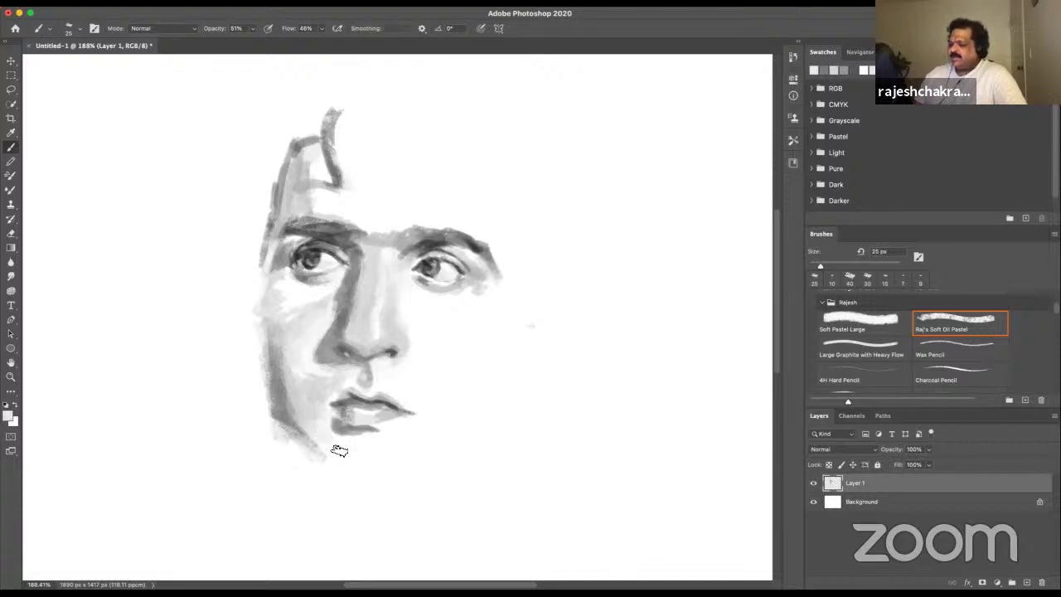
left_click(346, 433, "alt")
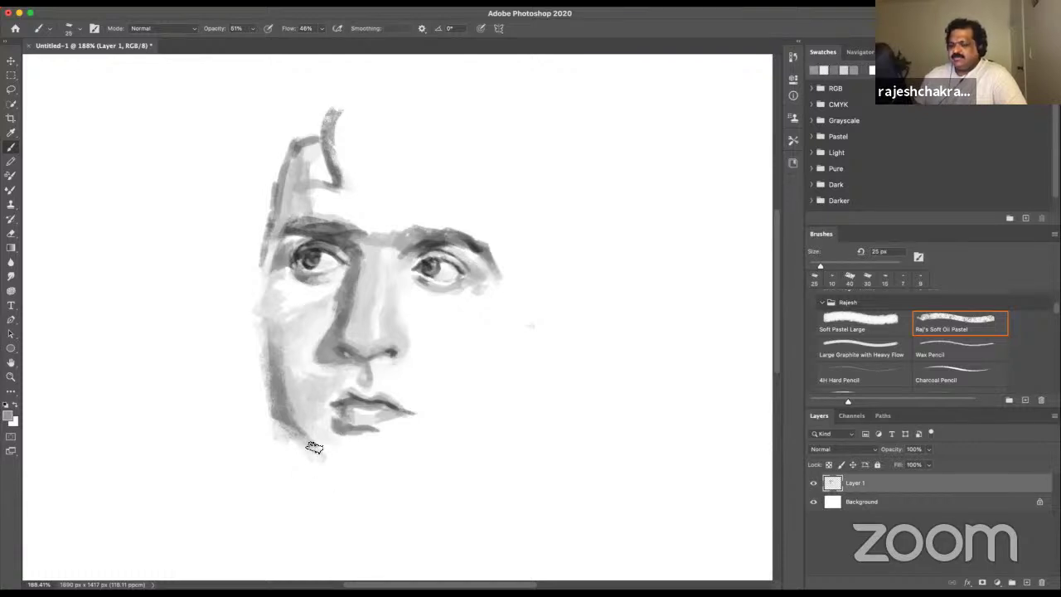
left_click_drag(372, 485, 335, 479)
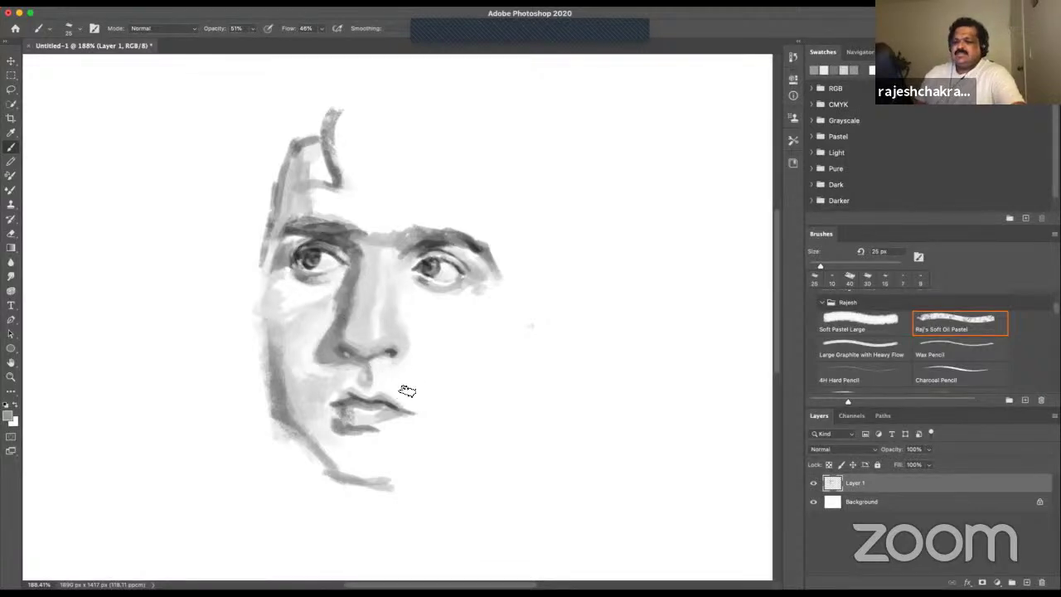
- Lasso the nose and mouth area, move it slightly upward on the face, and deselect it
key("l")
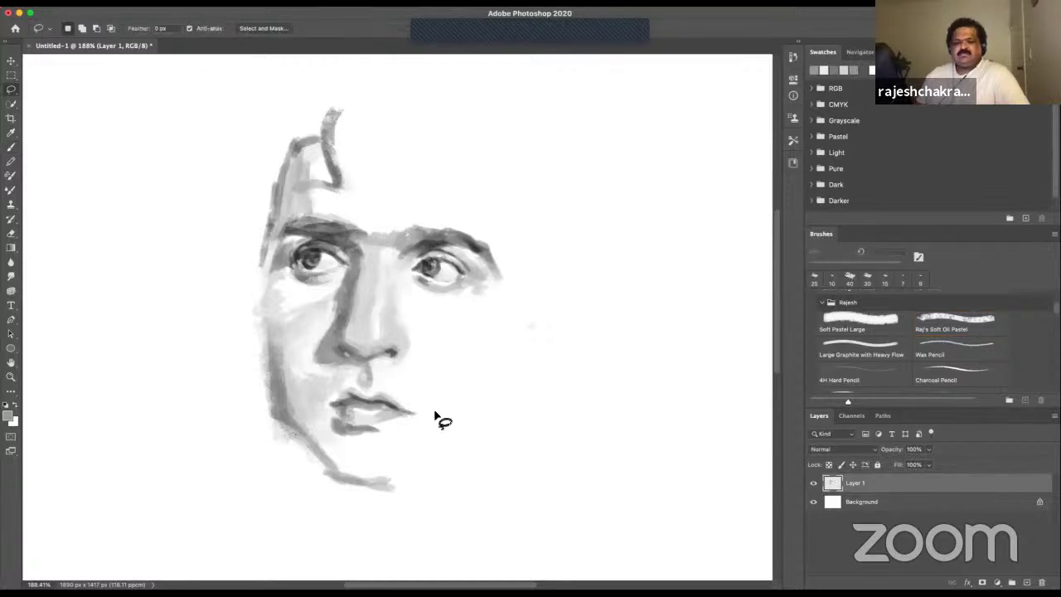
mouse_move(420, 315)
left_mouse_down()
mouse_move(310, 341)
mouse_move(445, 397)
mouse_move(392, 355)
left_mouse_up()
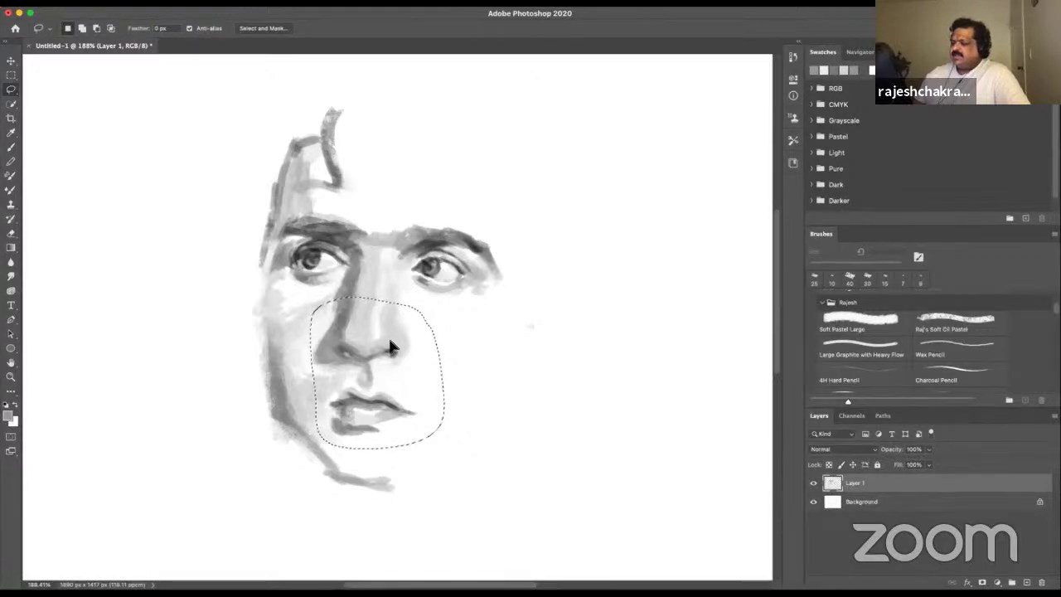
left_click(417, 486)
- Darken the shadowed corner of the mouth and shade the cheek and jaw along the face's left edge with the 25 px brush
key("b")
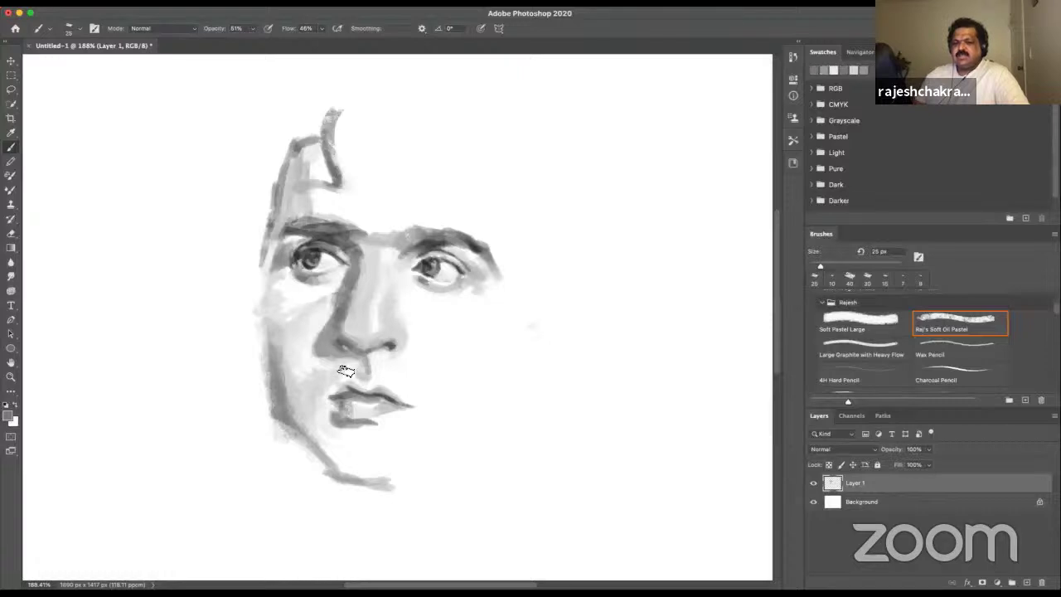
mouse_move(334, 395)
left_mouse_down()
mouse_move(348, 390)
mouse_move(337, 393)
left_mouse_up()
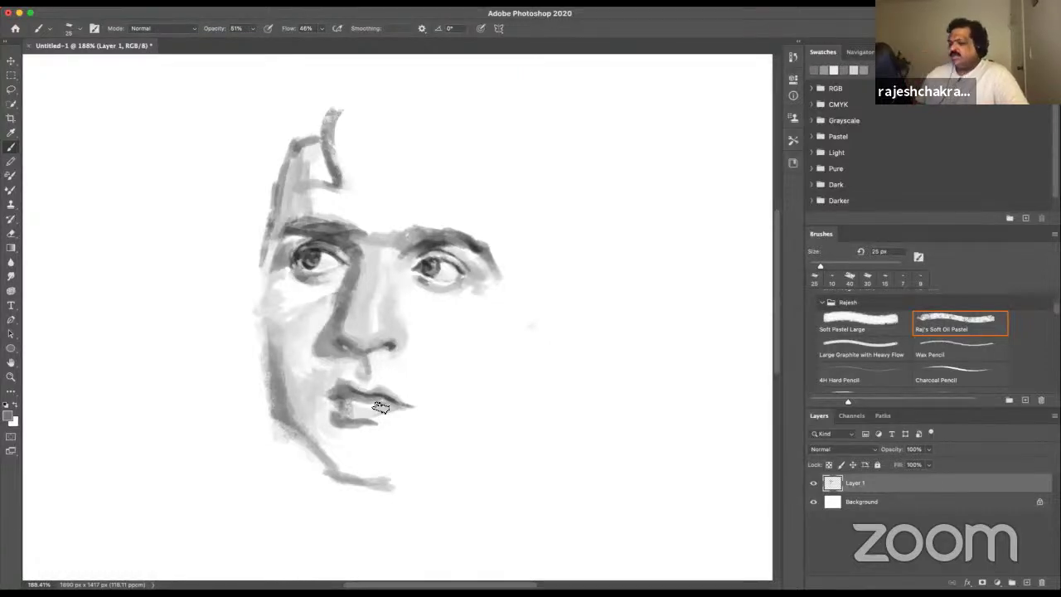
left_click_drag(271, 328, 298, 433)
left_click_drag(275, 362, 304, 436)
mouse_move(290, 358)
left_mouse_down()
mouse_move(327, 450)
mouse_move(301, 417)
left_mouse_up()
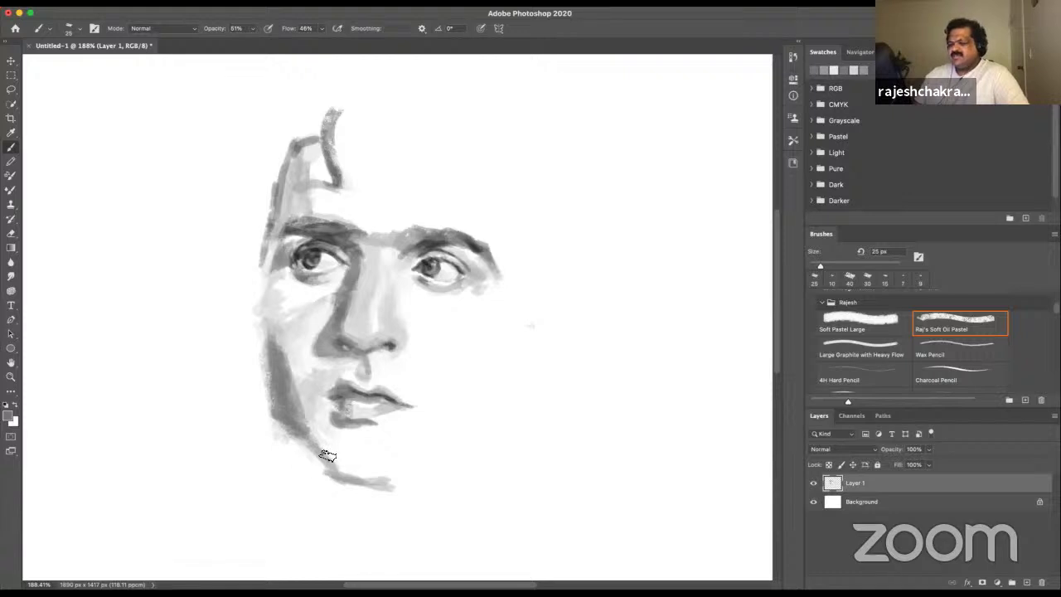
- Thicken the upper lip in dark grey and clean up the right mouth corner with tones sampled around the lips
mouse_move(351, 386)
left_mouse_down()
mouse_move(360, 380)
mouse_move(344, 439)
mouse_move(355, 439)
mouse_move(330, 399)
mouse_move(345, 387)
mouse_move(331, 391)
mouse_move(398, 397)
left_mouse_up()
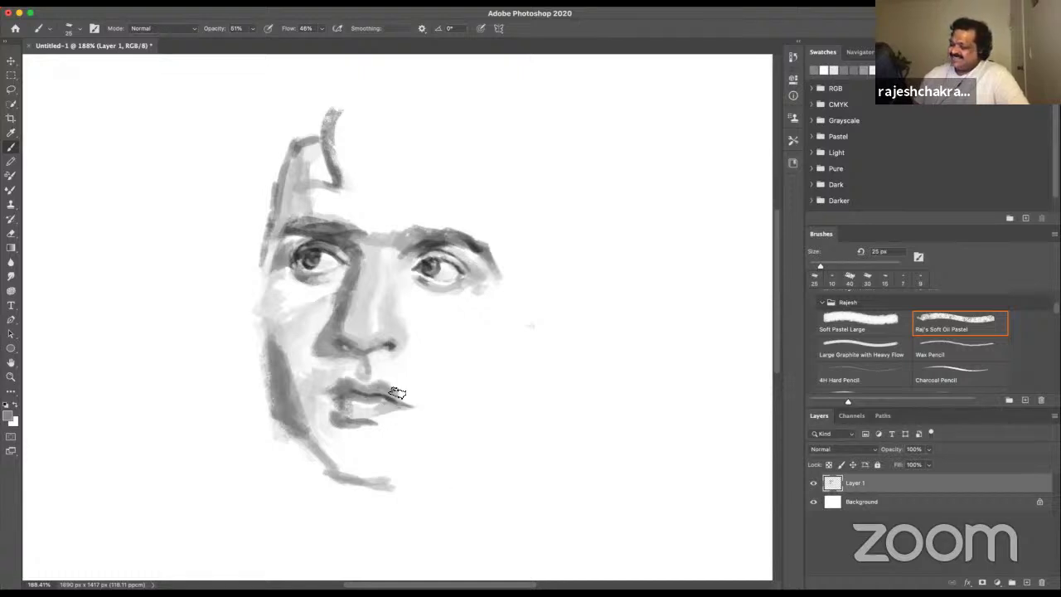
left_click(413, 383, "alt")
left_click(374, 397, "alt")
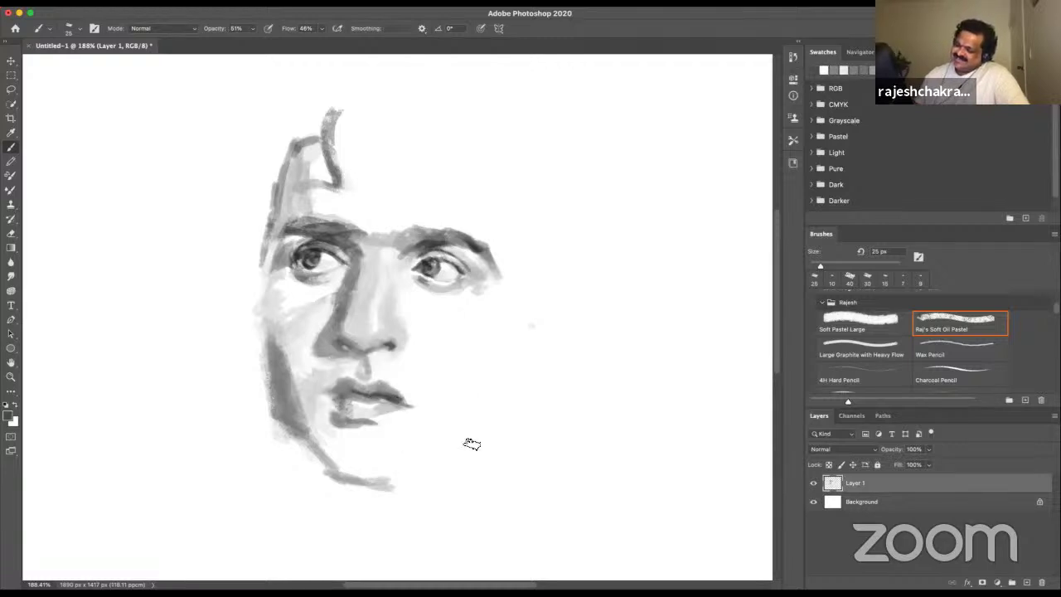
left_click(380, 435, "alt")
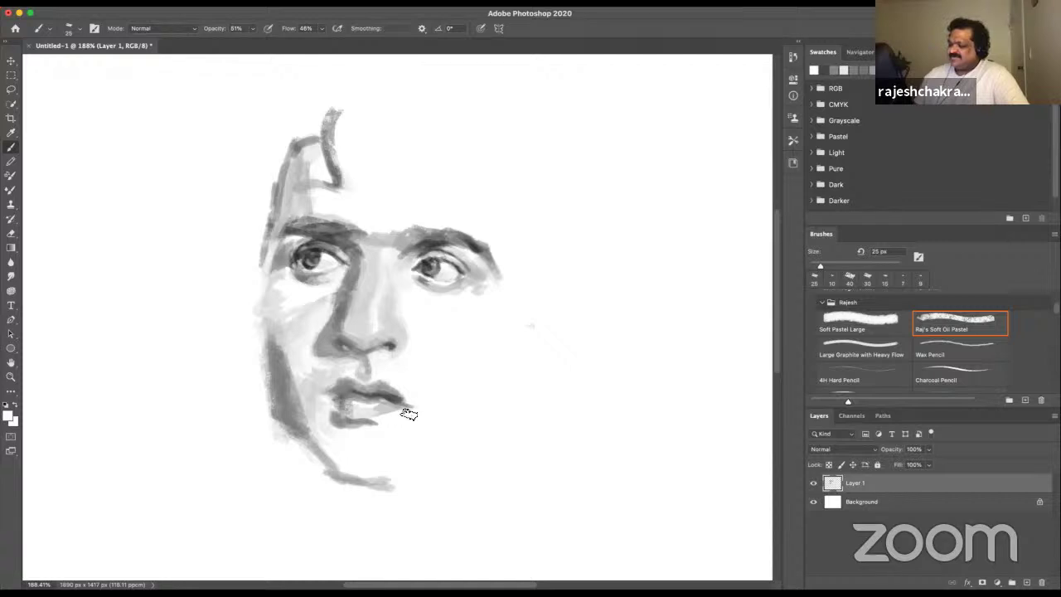
left_click(394, 403, "alt")
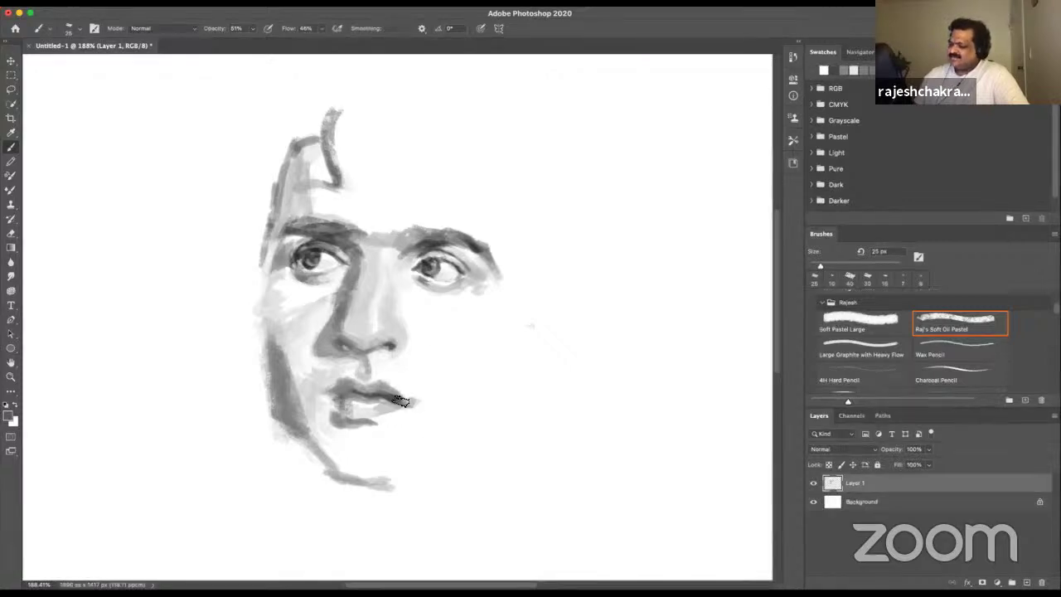
- Sample light greys from the nose and cheek and shade the area between the nose and upper lip
left_click(390, 334, "alt")
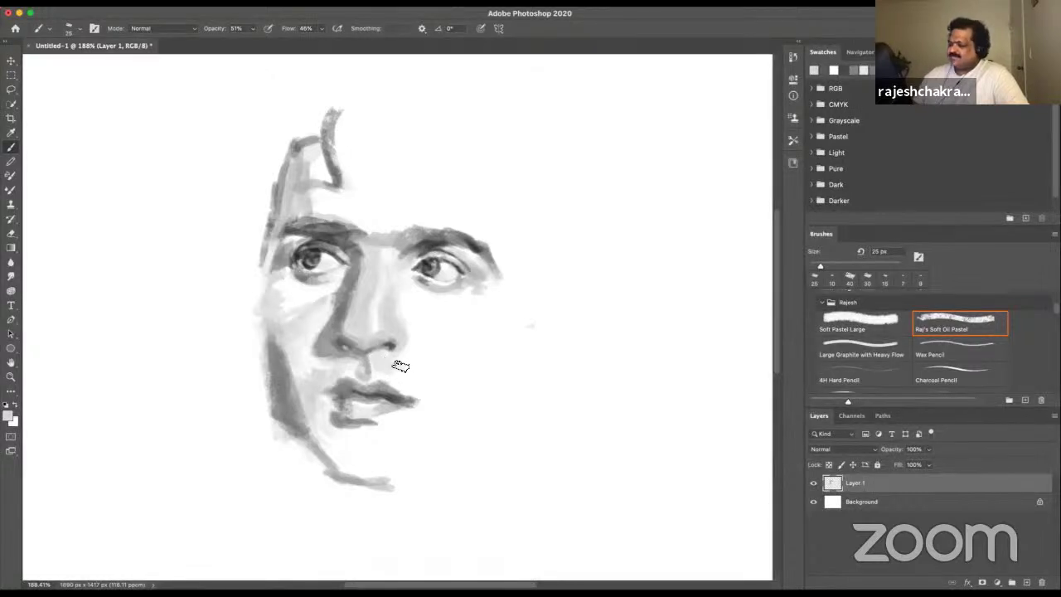
left_click(338, 367, "alt")
left_click(294, 392, "alt")
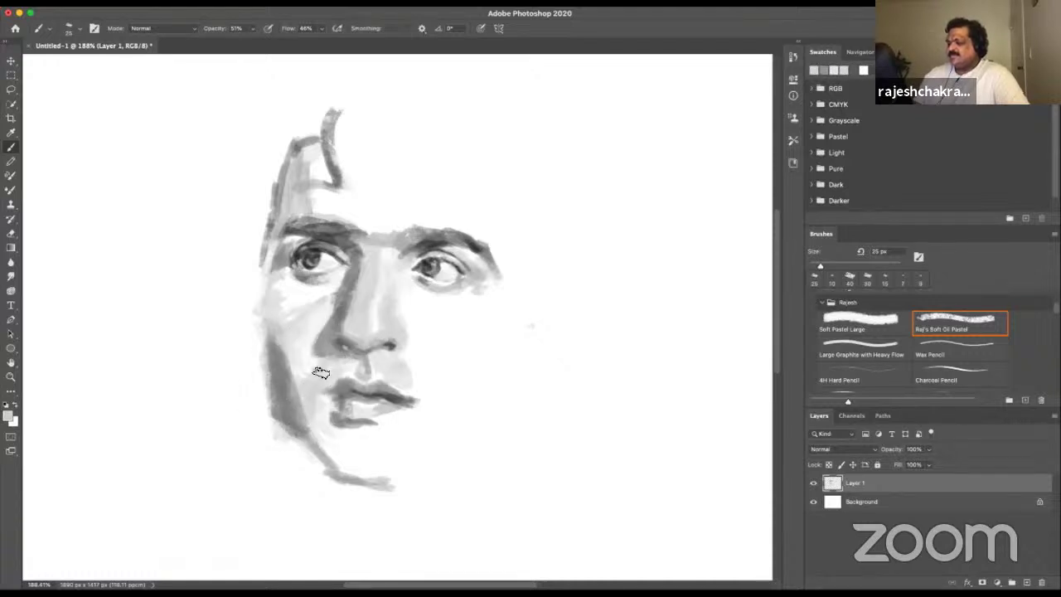
- Reduce the brush to 10 px and define the dark line between the lips with dark tones sampled from the mouth and nostril
left_click(365, 394, "alt")
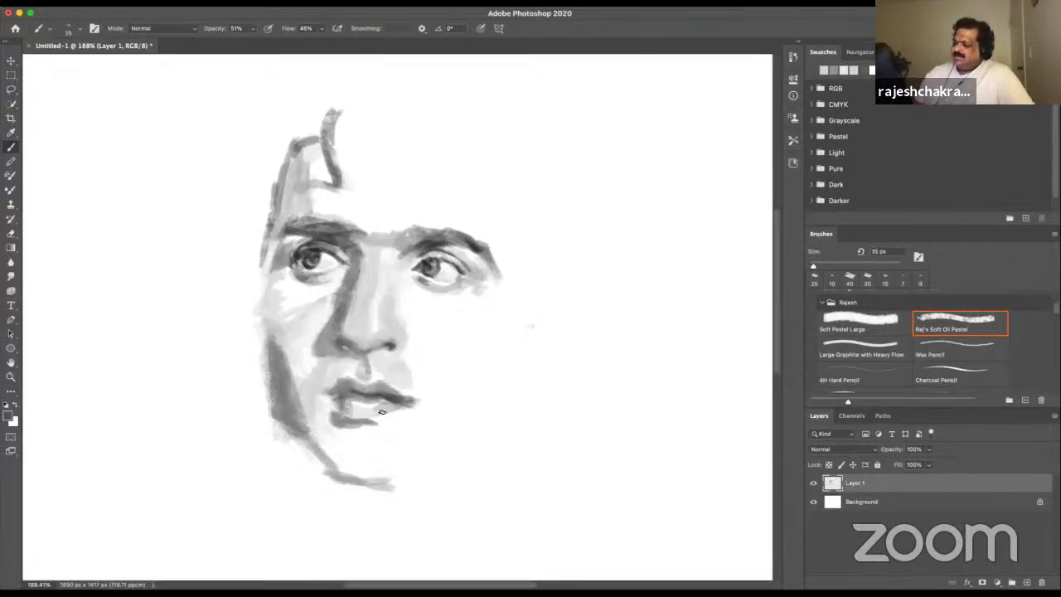
left_click(390, 347, "alt")
key("[")
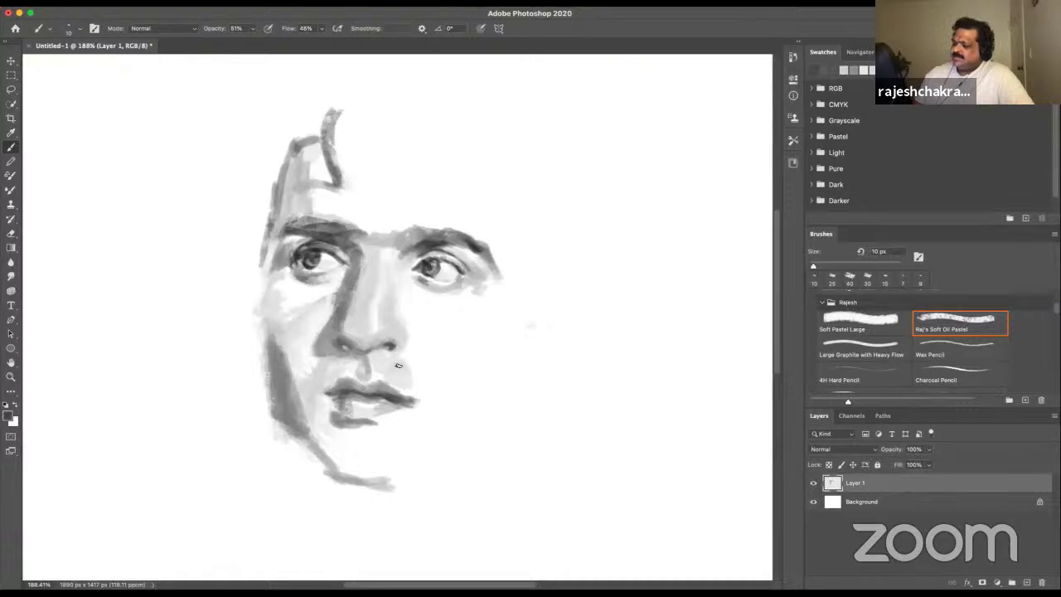
left_click(341, 396, "alt")
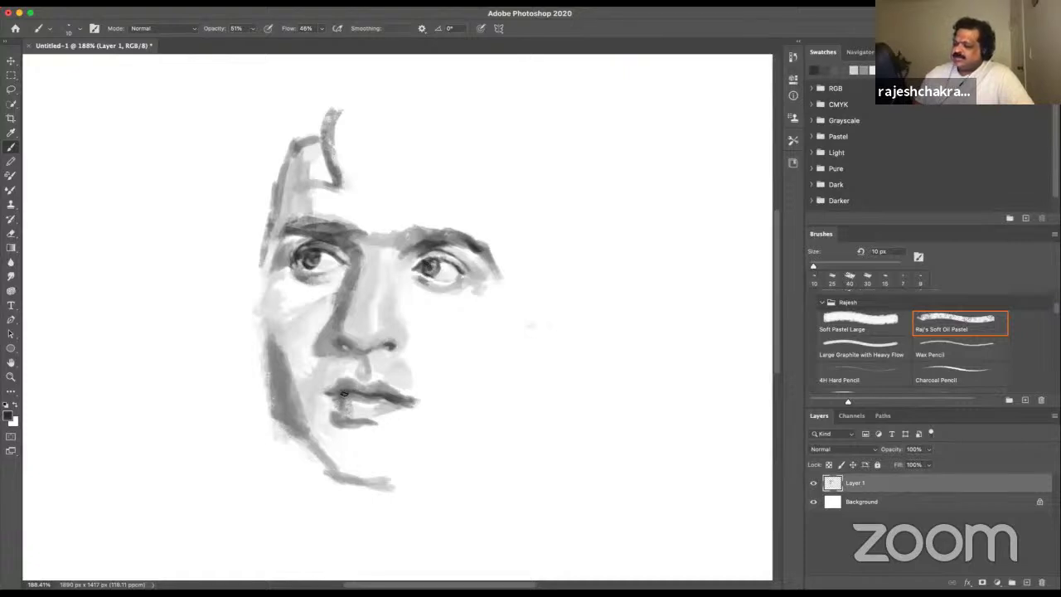
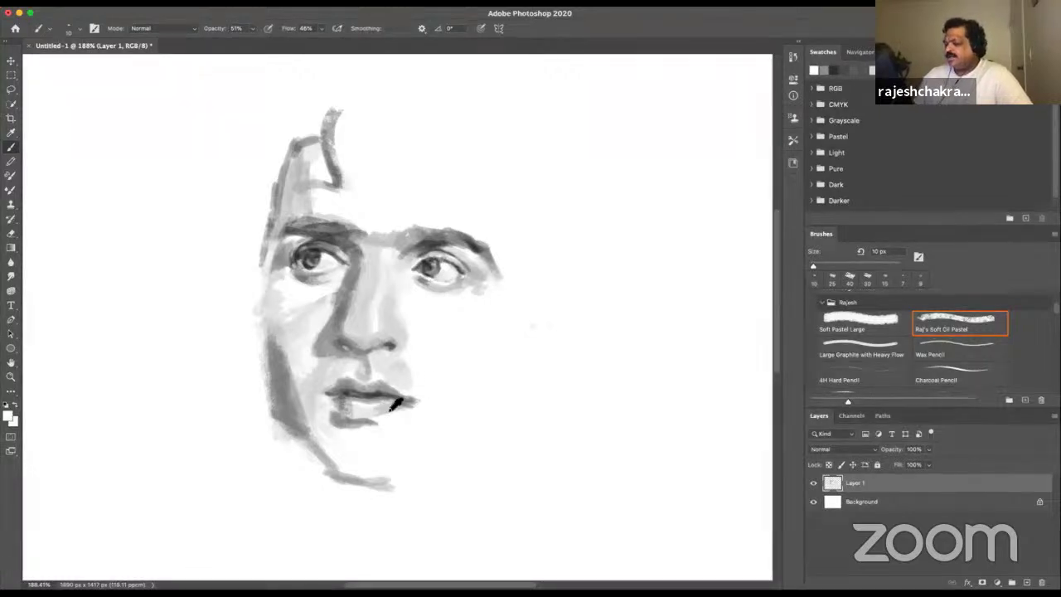
- Refine the lower lip and the right mouth corner at 10 px, using greys and white sampled around the mouth
left_click(400, 402, "alt")
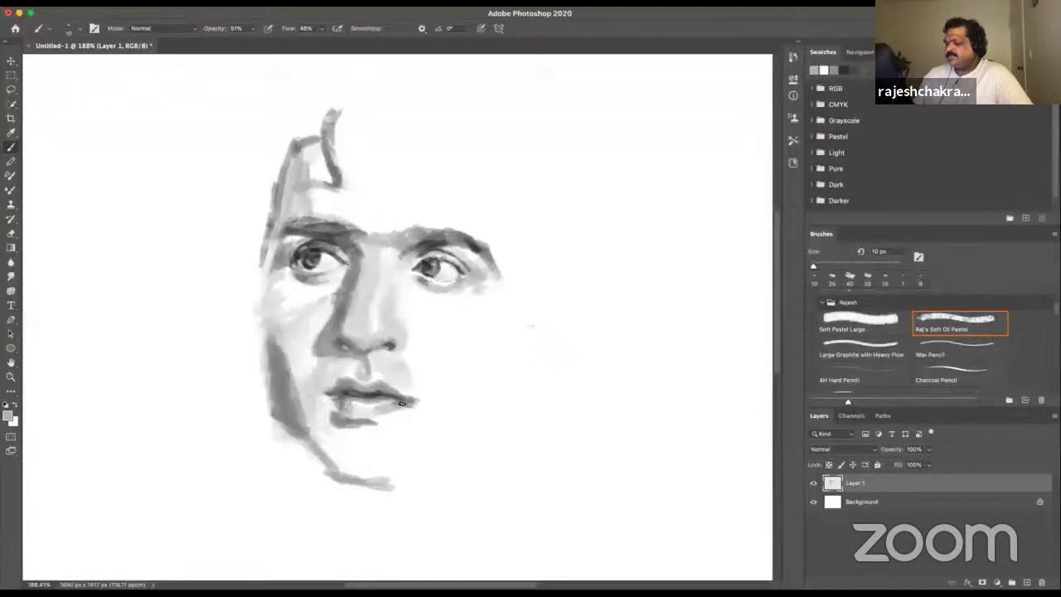
left_click(398, 407, "alt")
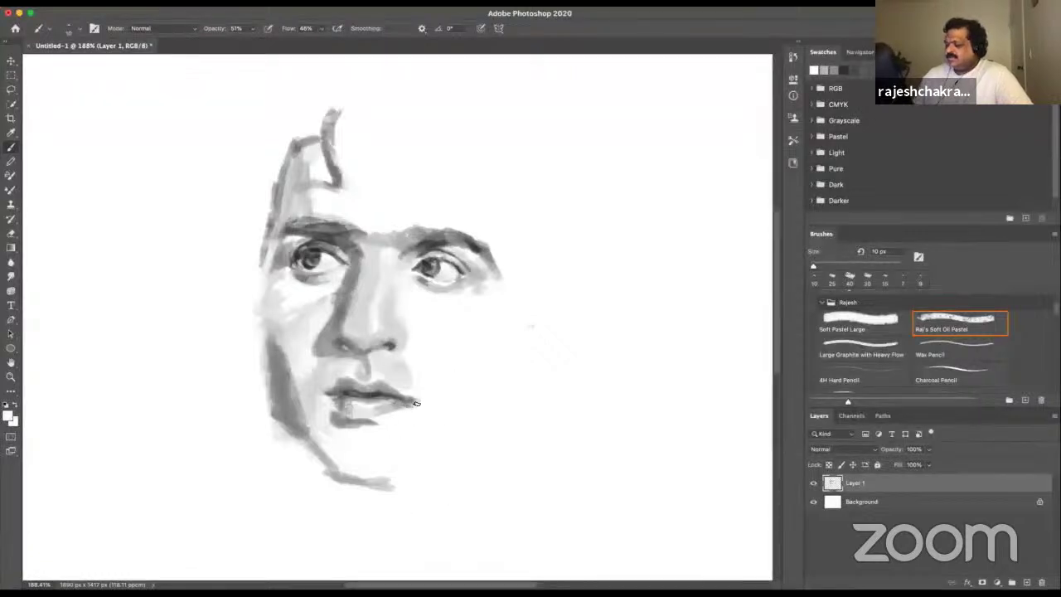
left_click(384, 427, "alt")
left_click(414, 415, "alt")
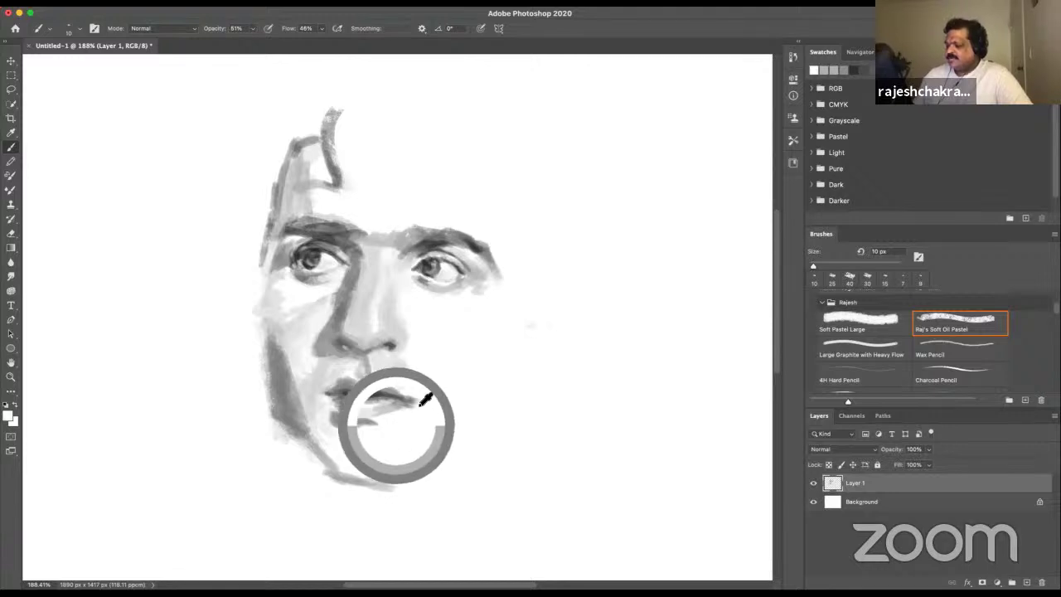
left_click(385, 412, "alt")
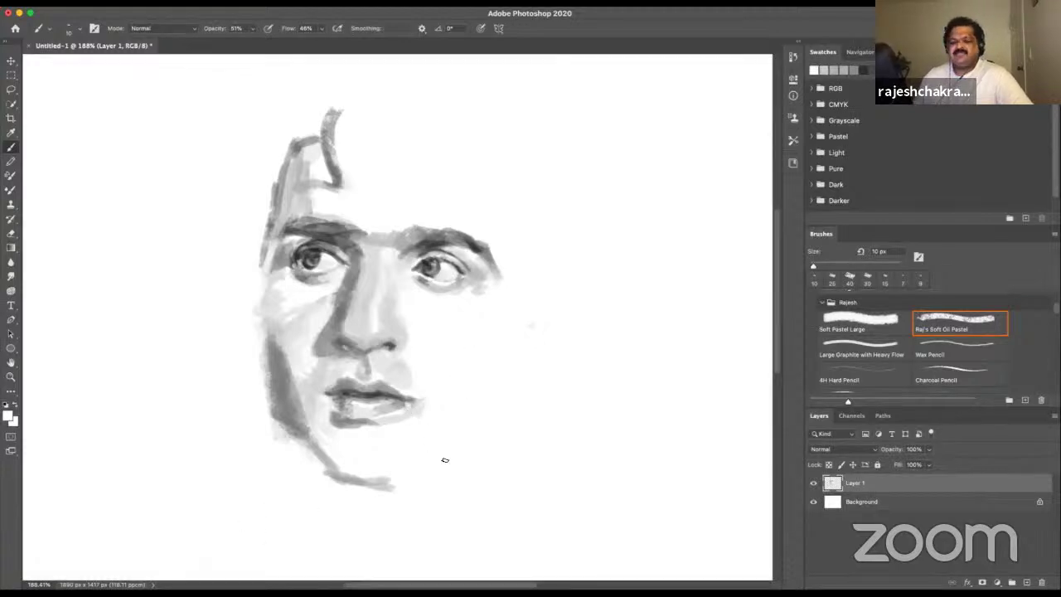
- Enlarge the brush to 50 px and block in the right cheek, jaw and chin with light grey
key("bracketright")
key("bracketright")
key("bracketright")
key("bracketright")
key("bracketright")
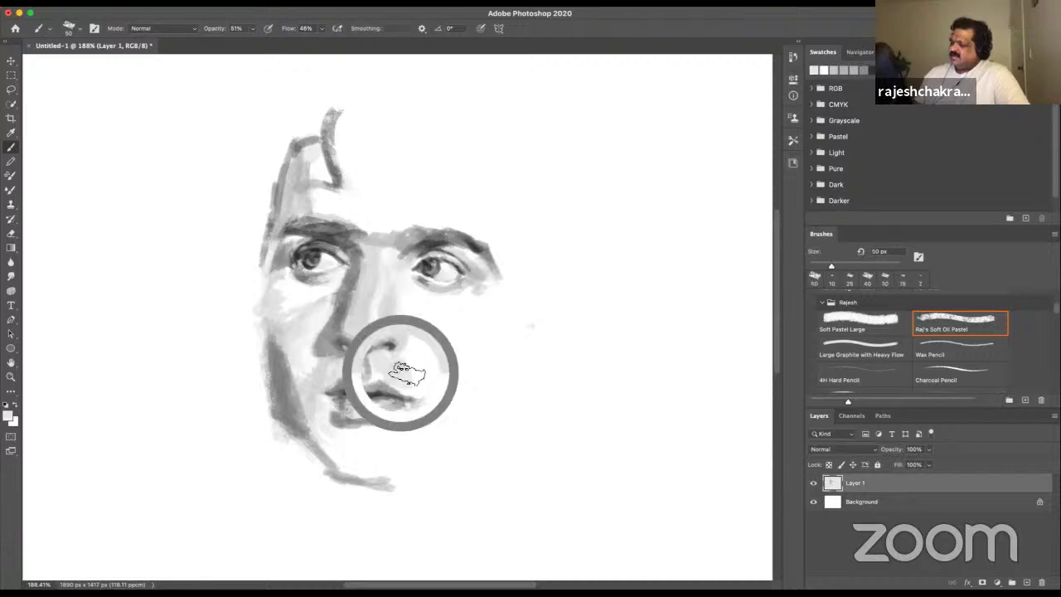
mouse_move(540, 313)
left_mouse_down()
mouse_move(468, 406)
mouse_move(476, 373)
mouse_move(440, 389)
mouse_move(478, 360)
mouse_move(448, 440)
mouse_move(401, 450)
mouse_move(450, 405)
mouse_move(400, 471)
mouse_move(345, 471)
mouse_move(331, 452)
mouse_move(355, 478)
mouse_move(404, 456)
mouse_move(341, 461)
left_mouse_up()
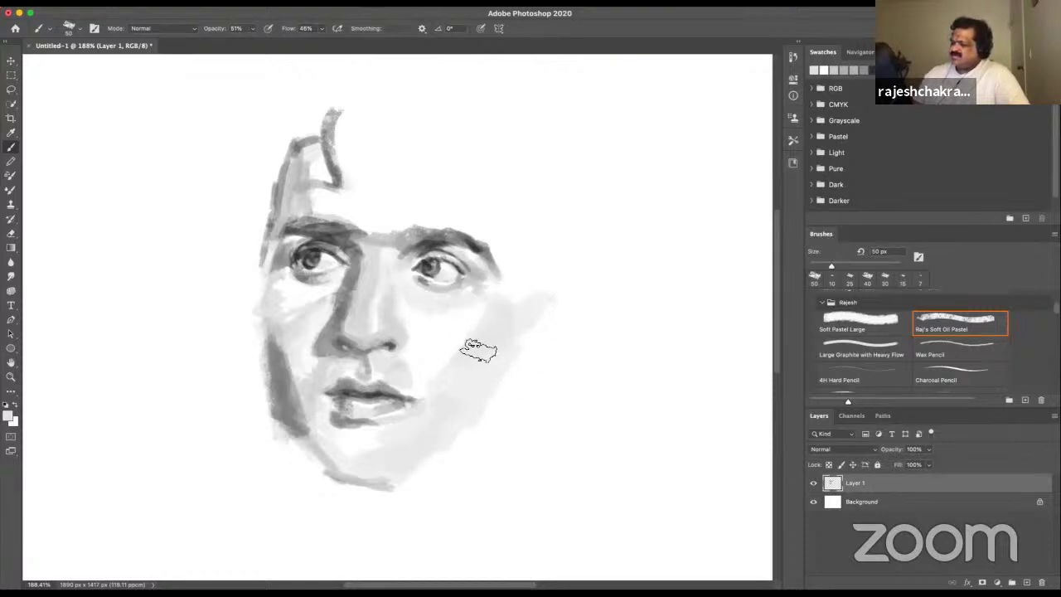
- Sample a mid grey between the eyebrows and shade the outer edge of the right cheekbone
left_click(310, 318, "alt")
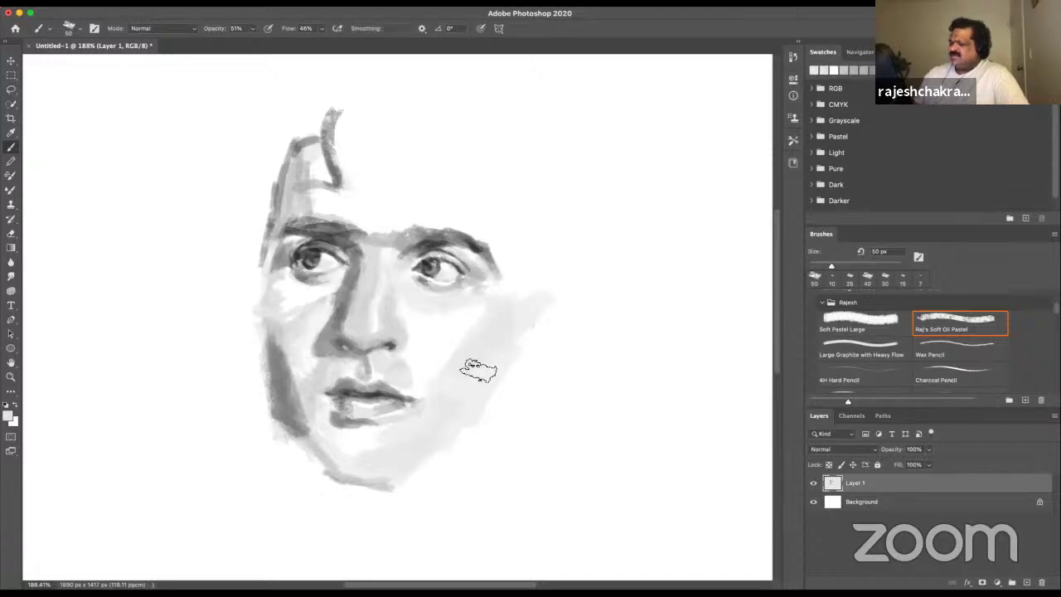
left_click(408, 235, "alt")
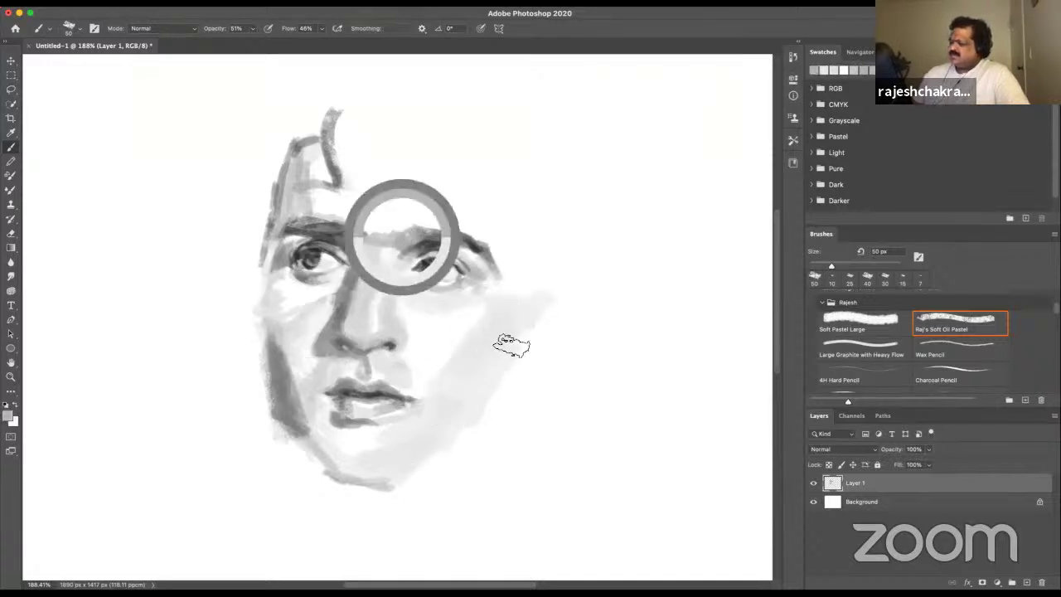
left_click_drag(504, 363, 516, 296)
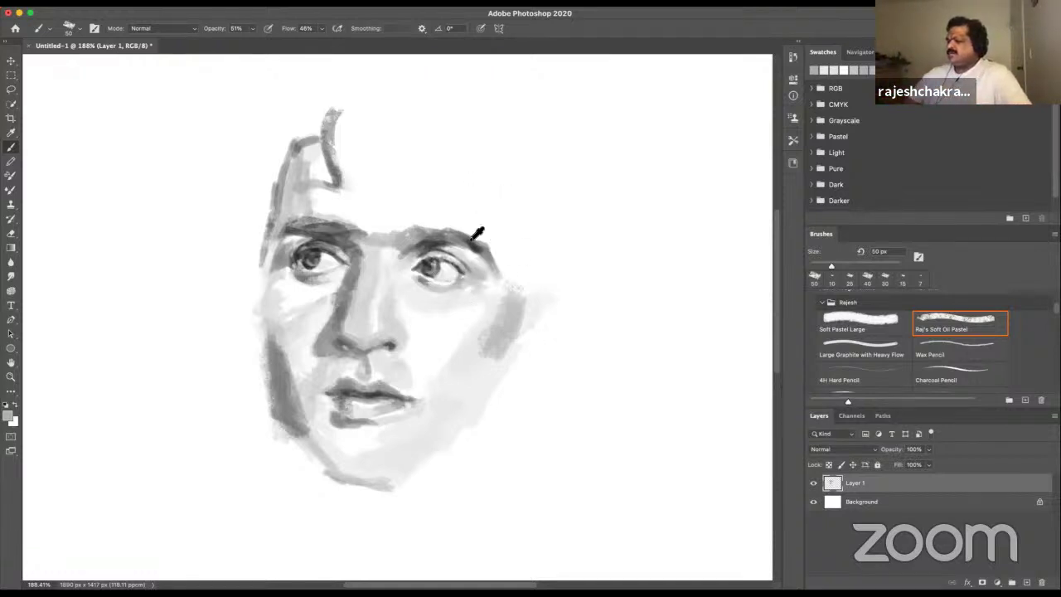
- Sample a light grey near the right eye and shade the temple above the right eyebrow
left_click(485, 279, "alt")
left_click(480, 257, "alt")
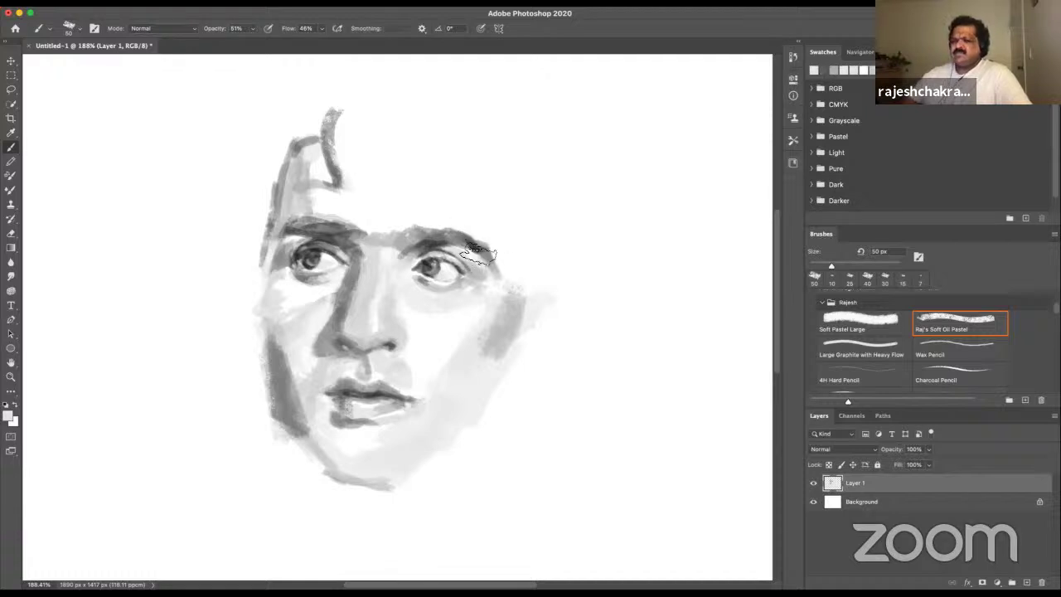
left_click_drag(478, 174, 491, 238)
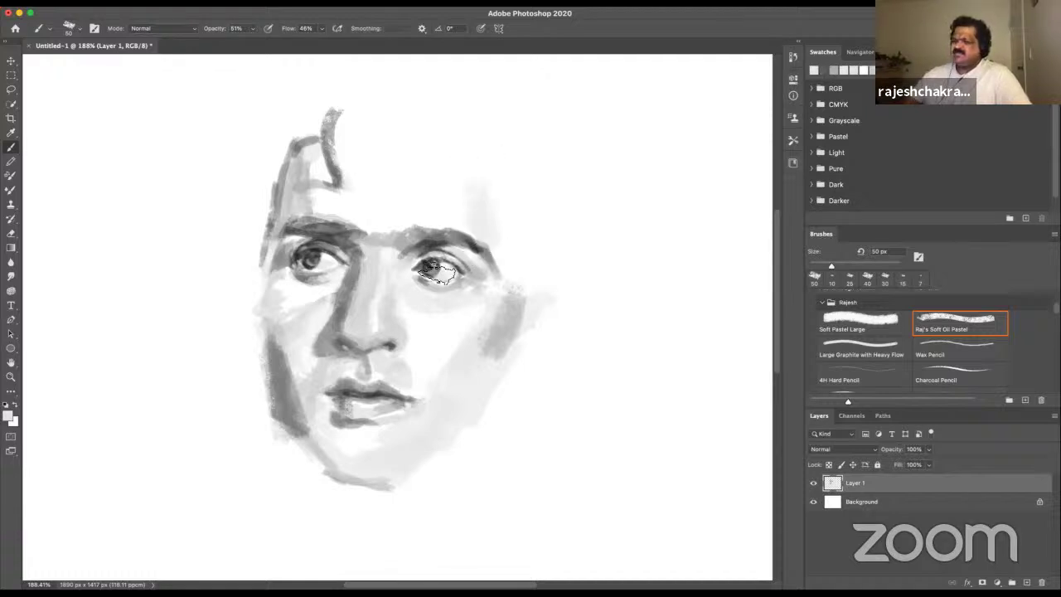
- Darken and thicken the inner end of the right eyebrow with sampled dark grey, cleaning its edge with white sampled from the forehead
left_click(430, 245, "alt")
left_click_drag(401, 252, 431, 240)
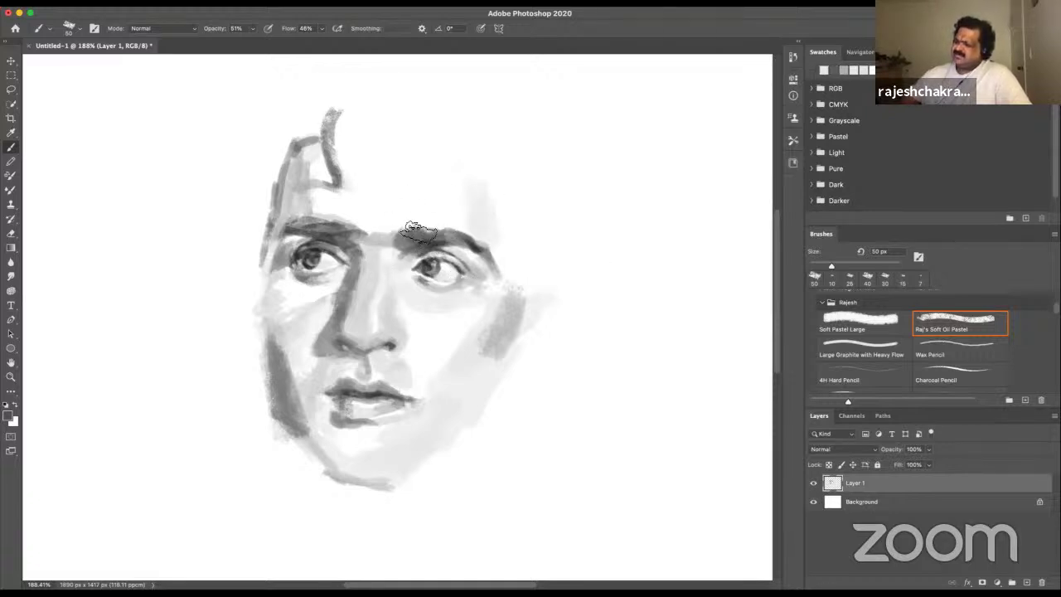
left_click(406, 195, "alt")
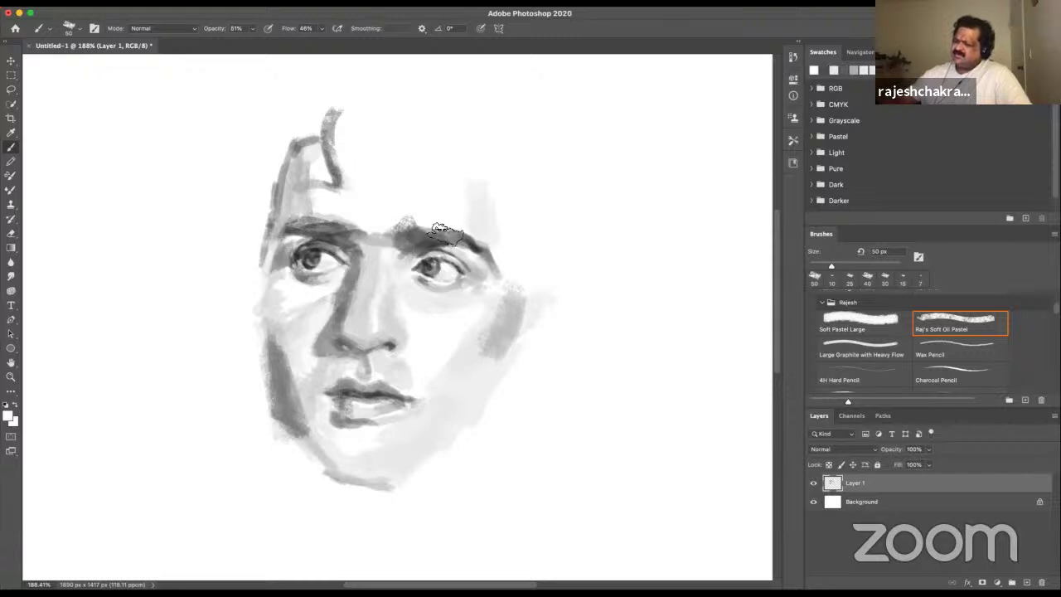
left_click(417, 235, "alt")
left_click(428, 239, "alt")
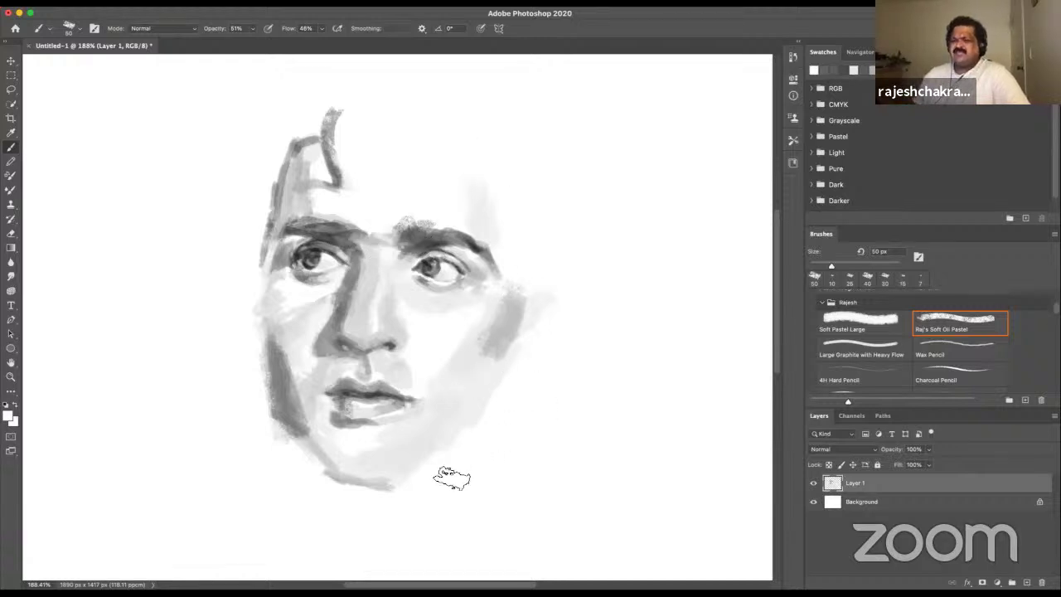
- Shade the right side of the face from cheekbone to chin in mid grey and deepen the left jaw's shadow with a darker sampled tone
left_click(494, 338, "alt")
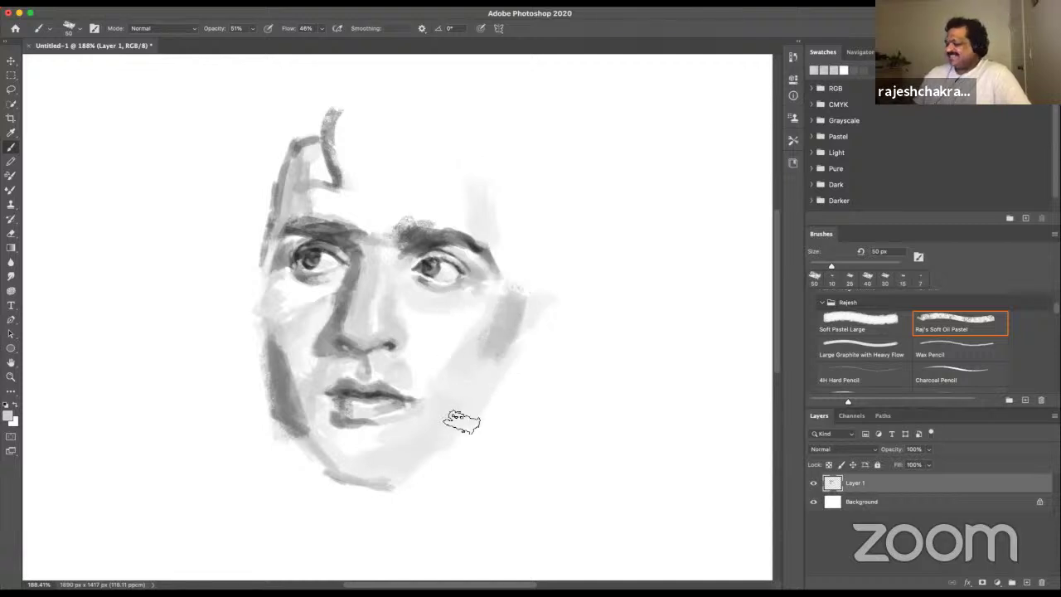
left_click(514, 320, "alt")
left_click_drag(524, 303, 499, 376)
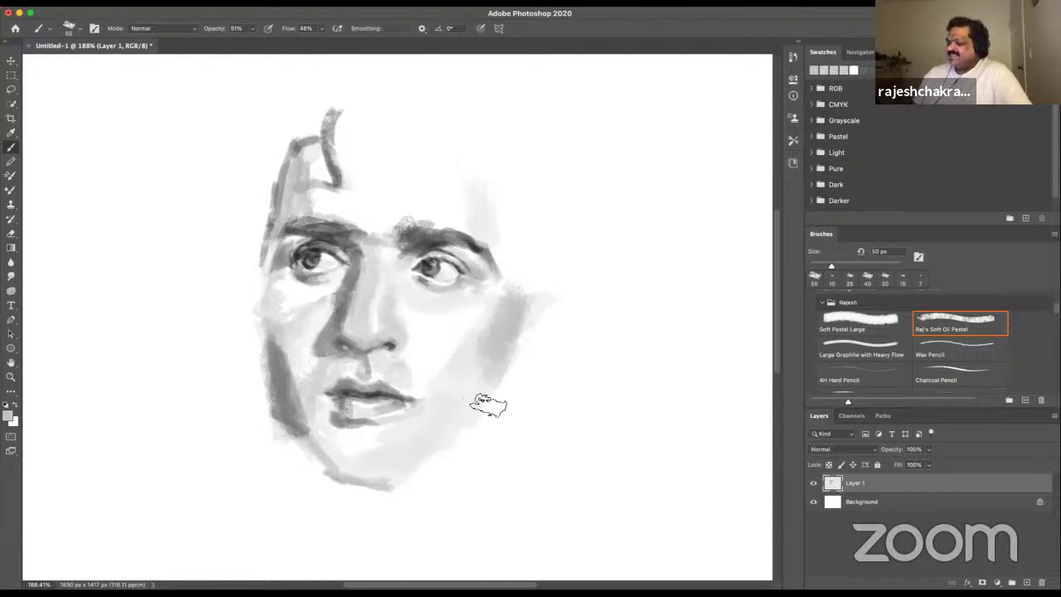
mouse_move(514, 332)
left_mouse_down()
mouse_move(499, 383)
mouse_move(462, 446)
mouse_move(384, 491)
left_mouse_up()
left_click_drag(450, 467, 417, 479)
left_click_drag(493, 432, 390, 486)
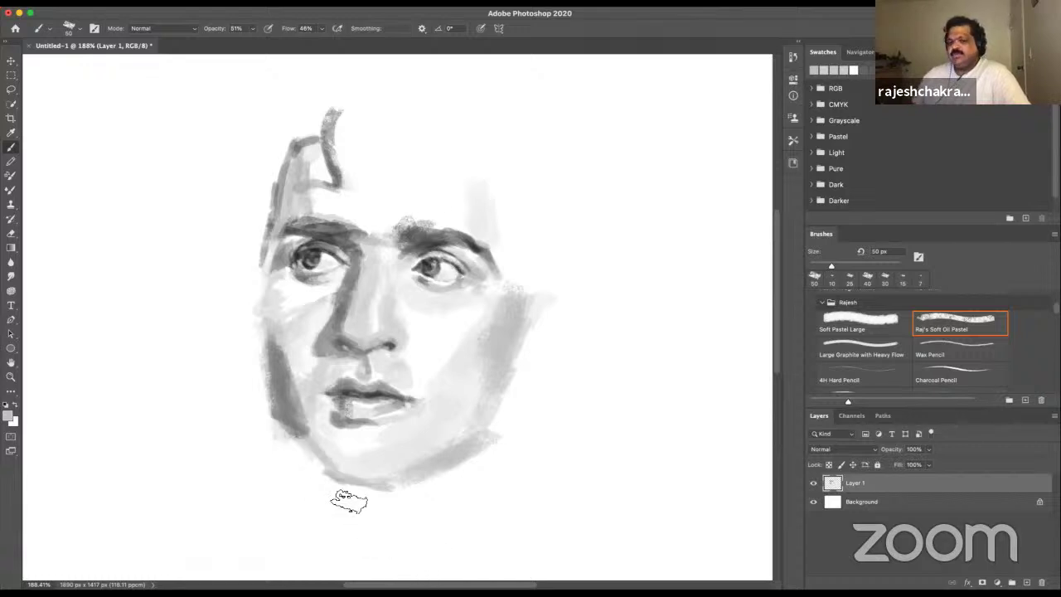
left_click(283, 388)
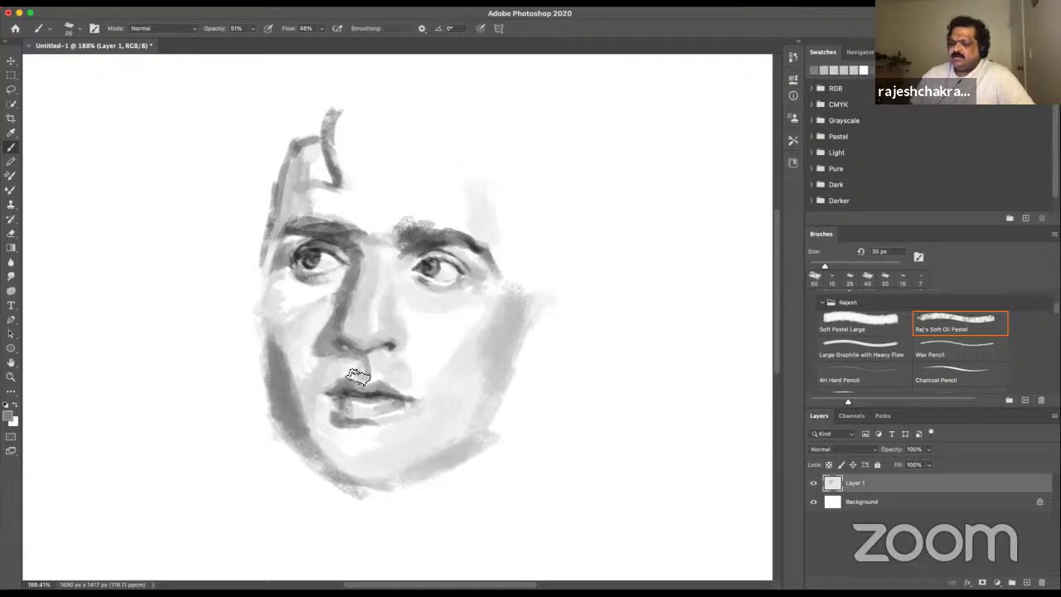
- Reduce the brush to 10 px and refine the upper lip's contour with light and dark greys sampled around the mouth
key("bracketleft")
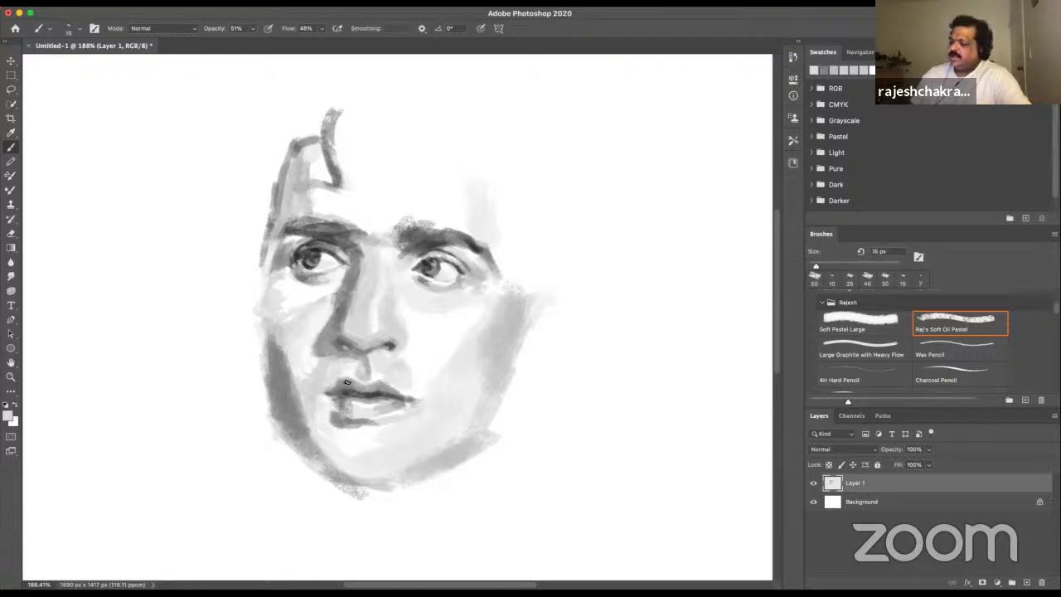
key("bracketleft")
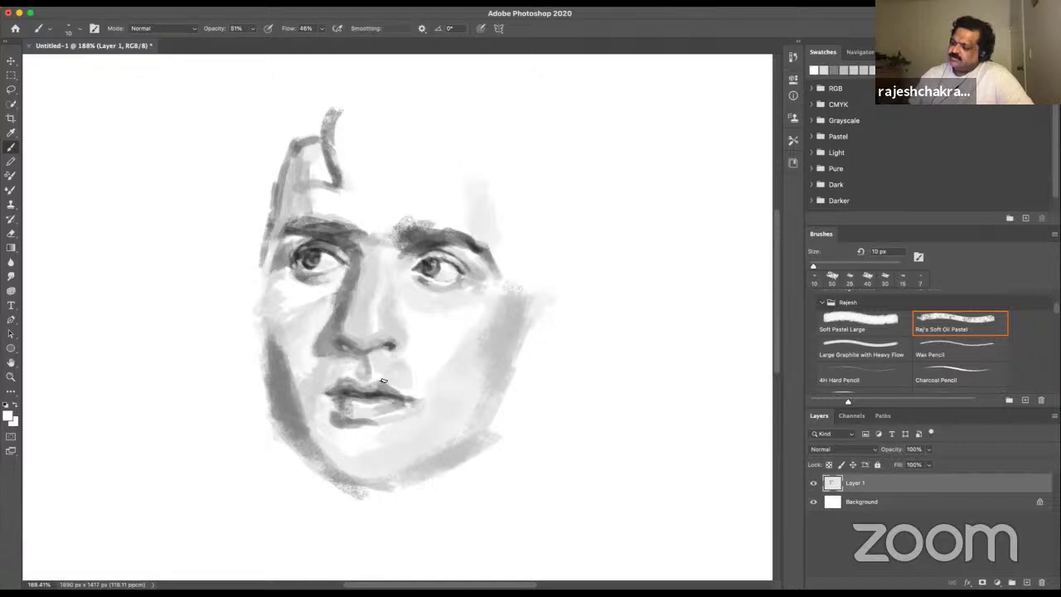
left_click(373, 386, "alt")
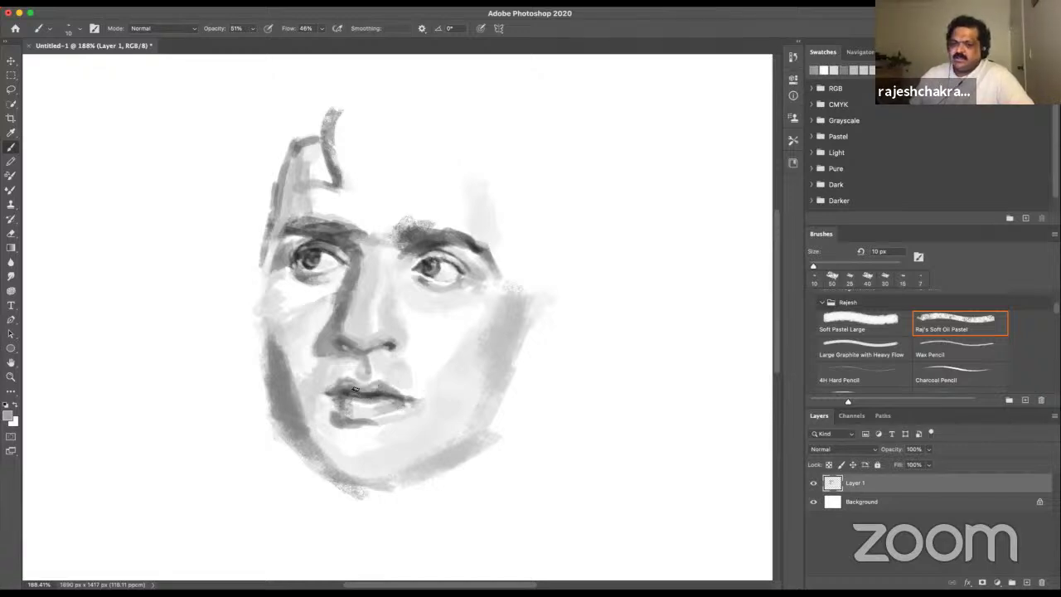
left_click(361, 389, "alt")
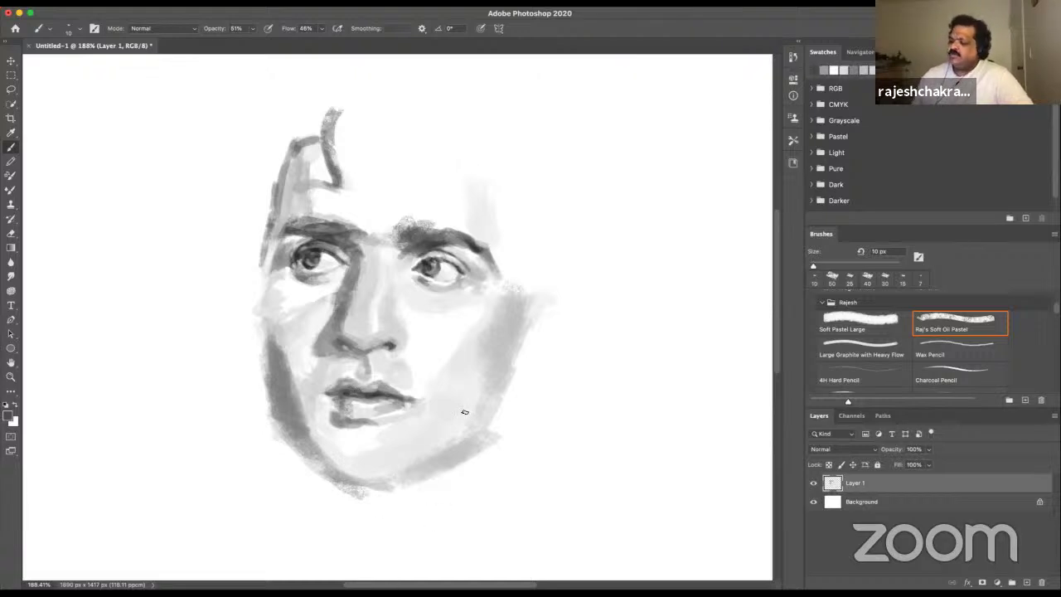
- Model the lower lip with light and mid greys sampled from the mouth, shading its left corner and underside
left_click(337, 398, "alt")
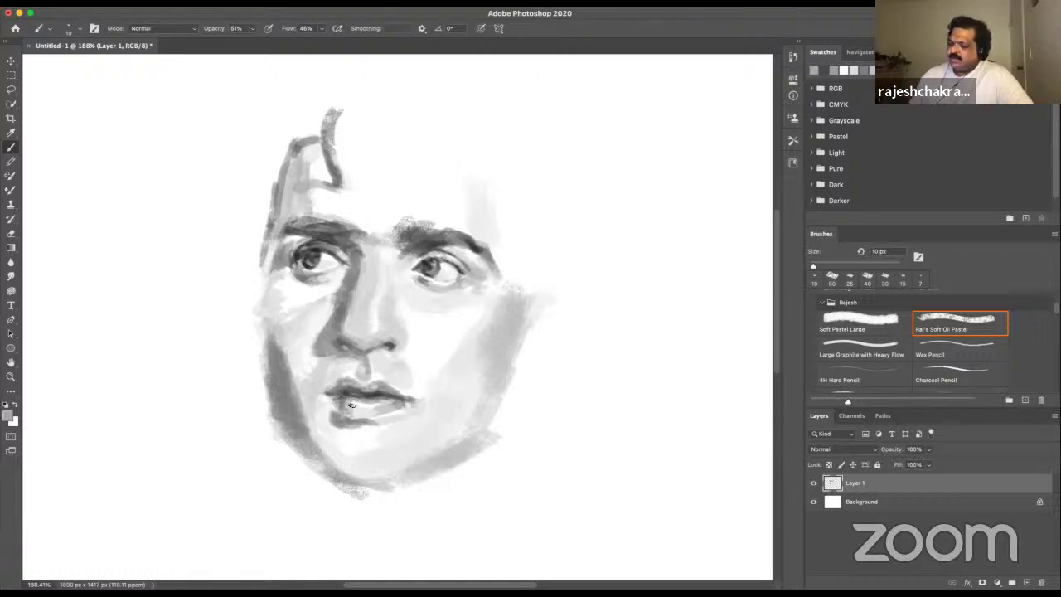
left_click(345, 397, "alt")
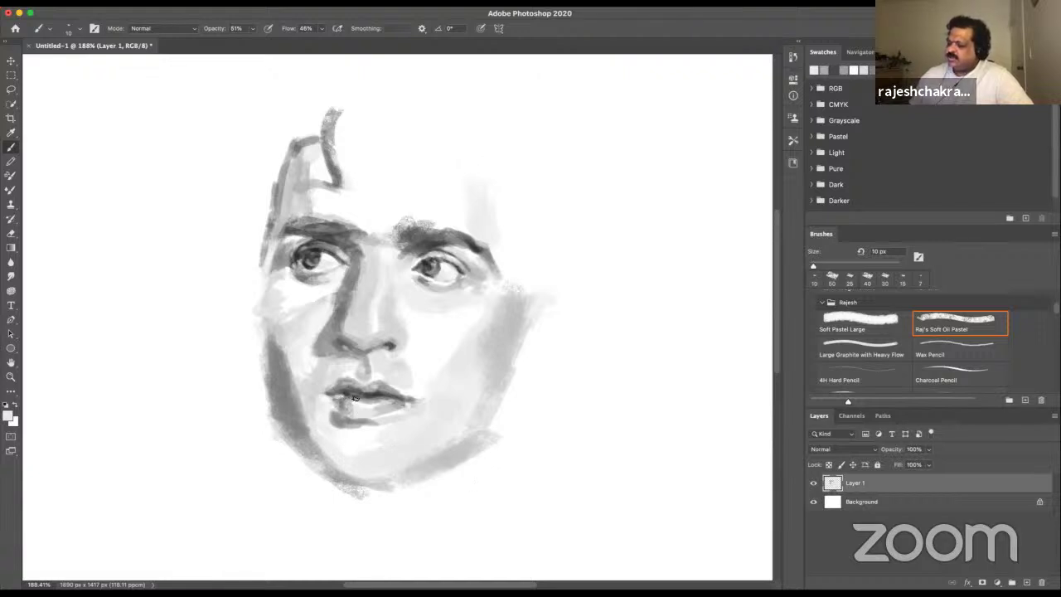
left_click(375, 397, "alt")
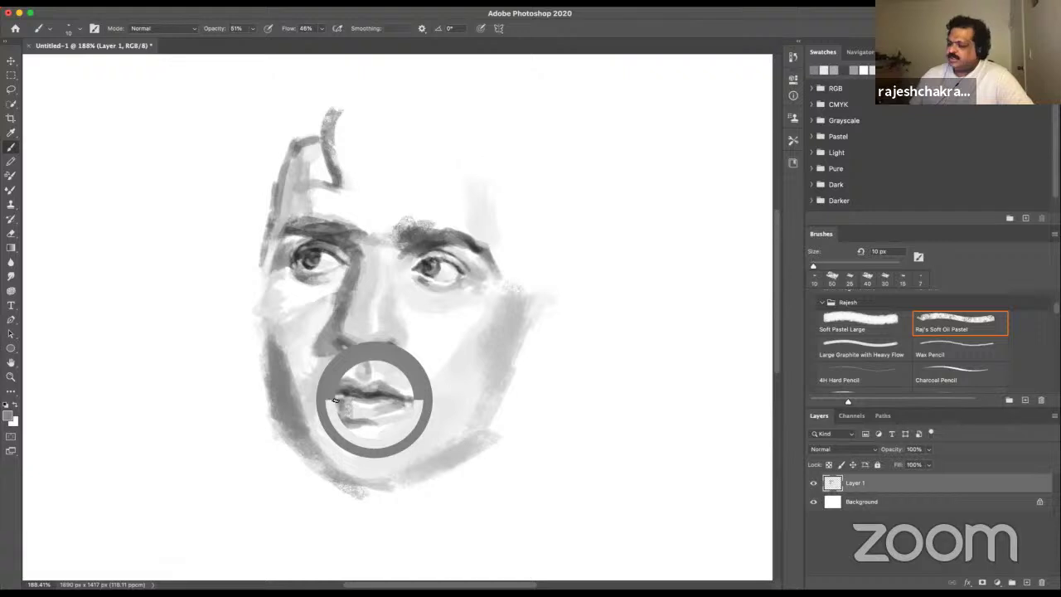
left_click(339, 401, "alt")
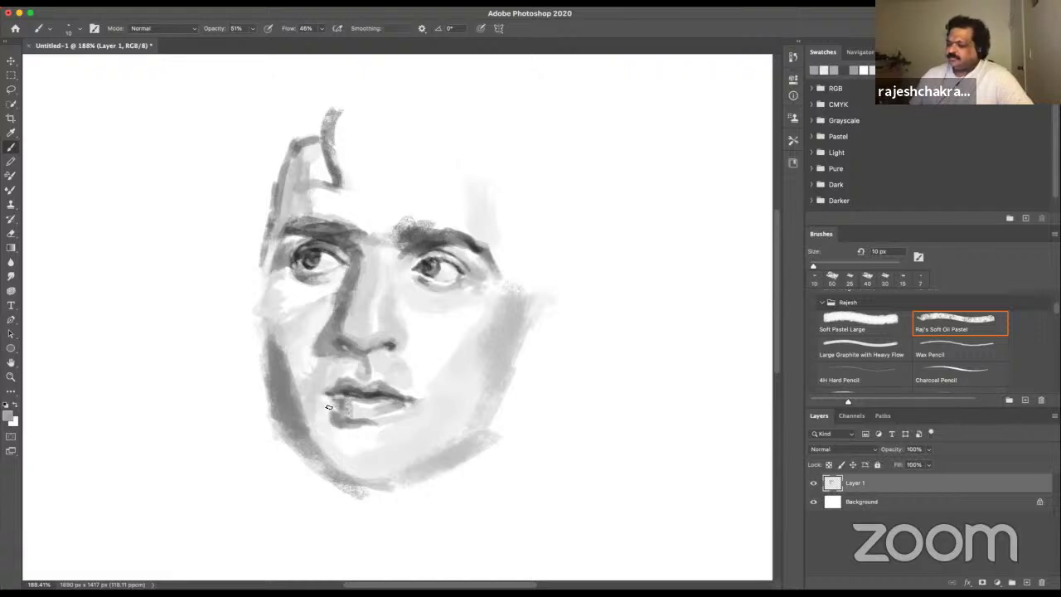
left_click(339, 404, "alt")
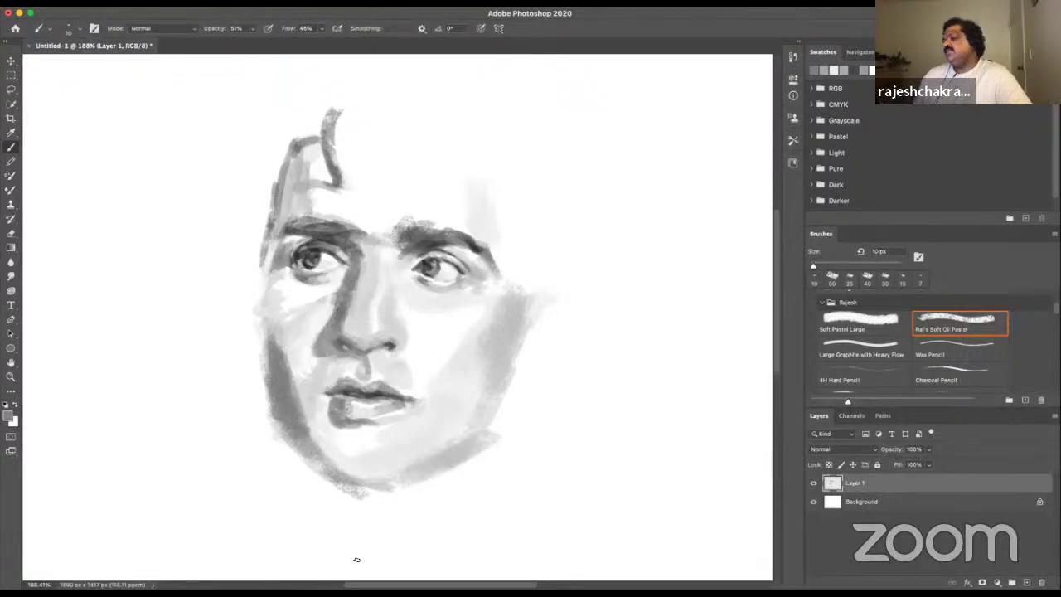
left_click(351, 417, "alt")
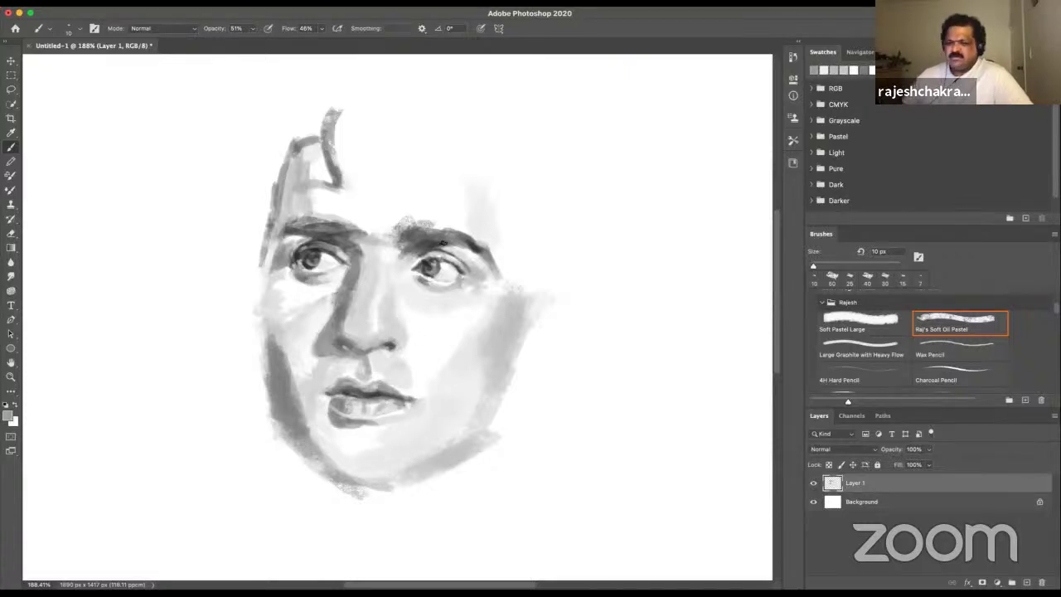
- Enlarge the pastel brush to 45 px
key("bracketright")
key("bracketright")
key("bracketright")
key("bracketright")
key("bracketright")
key("bracketright")
key("bracketright")
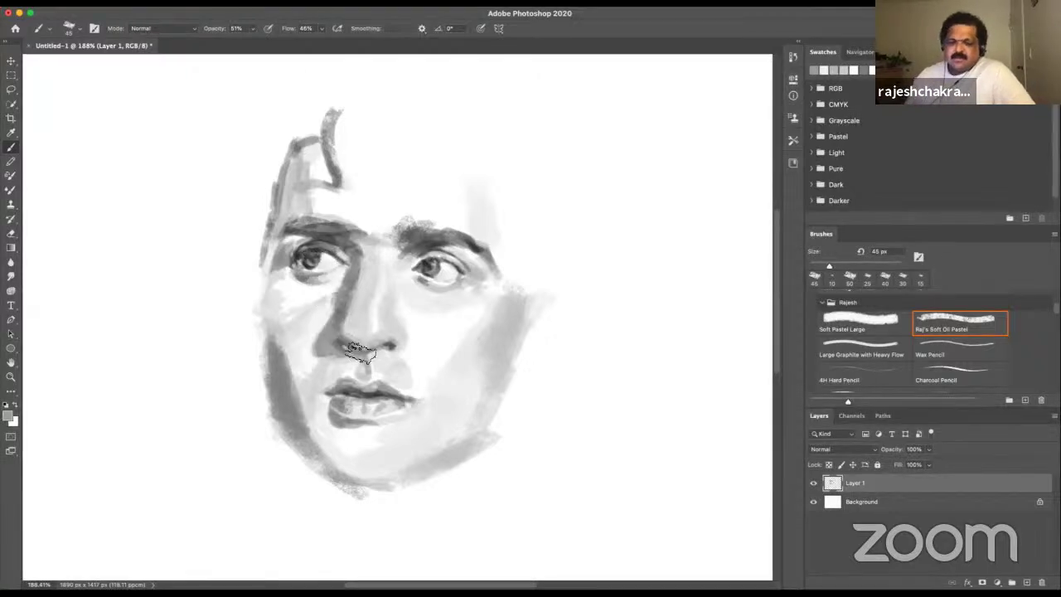
- Save the portrait to the Desktop in Photoshop format under the file name di
key("v")
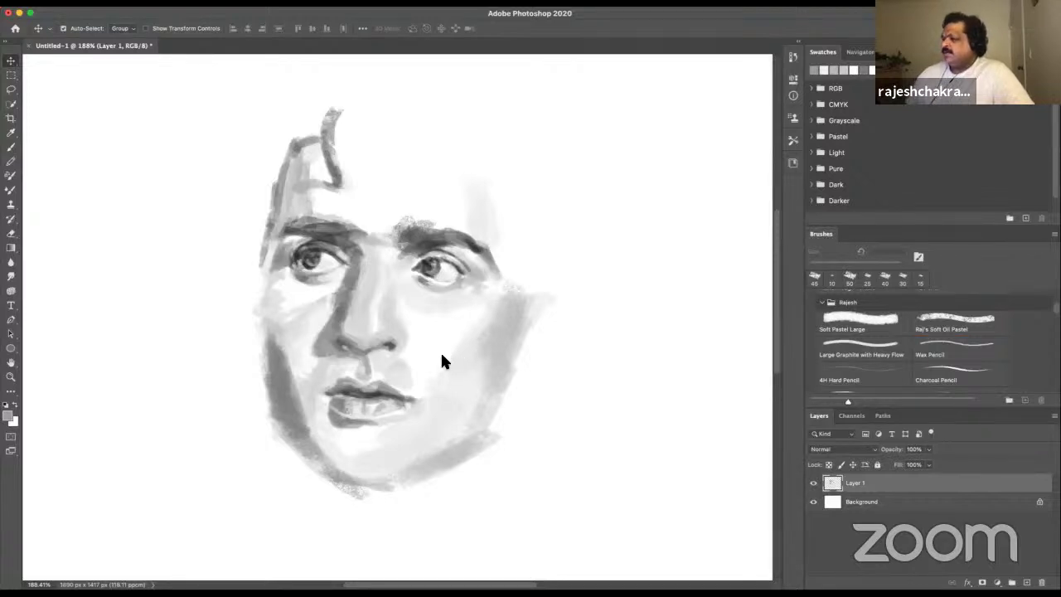
key("super+s")
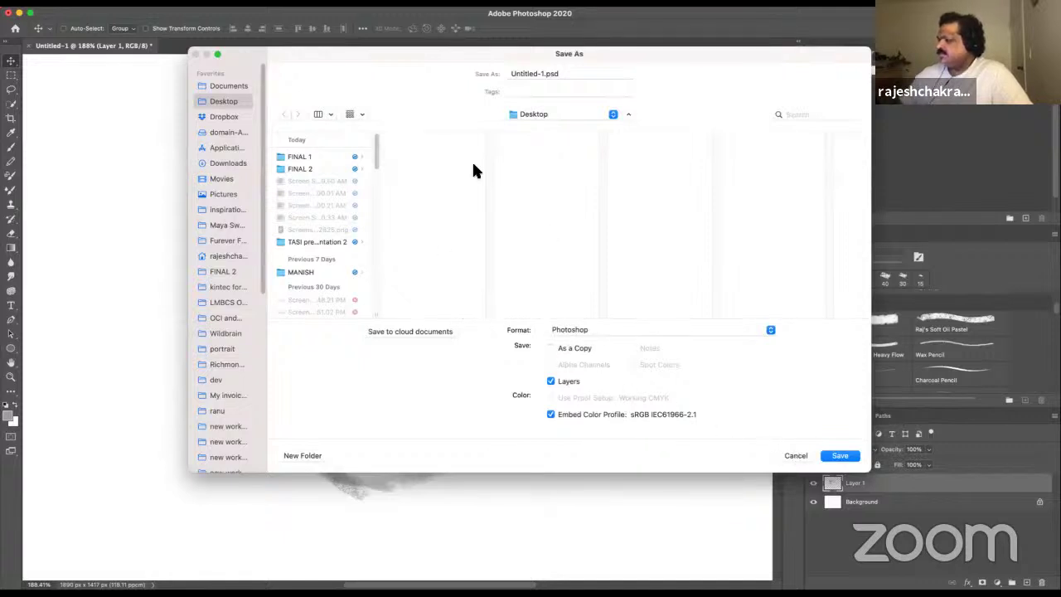
left_click(555, 74)
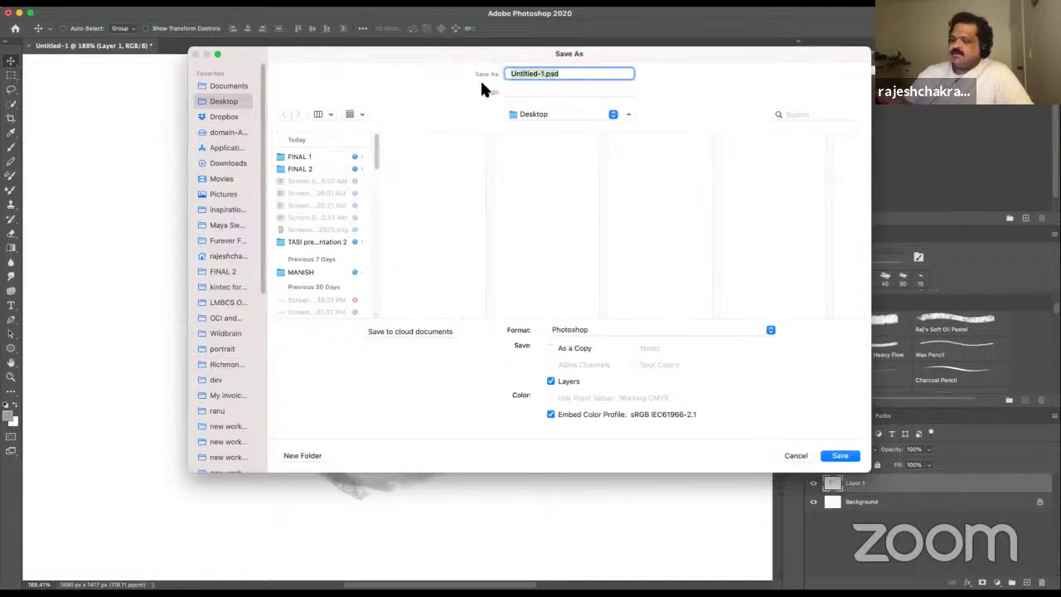
type("di")
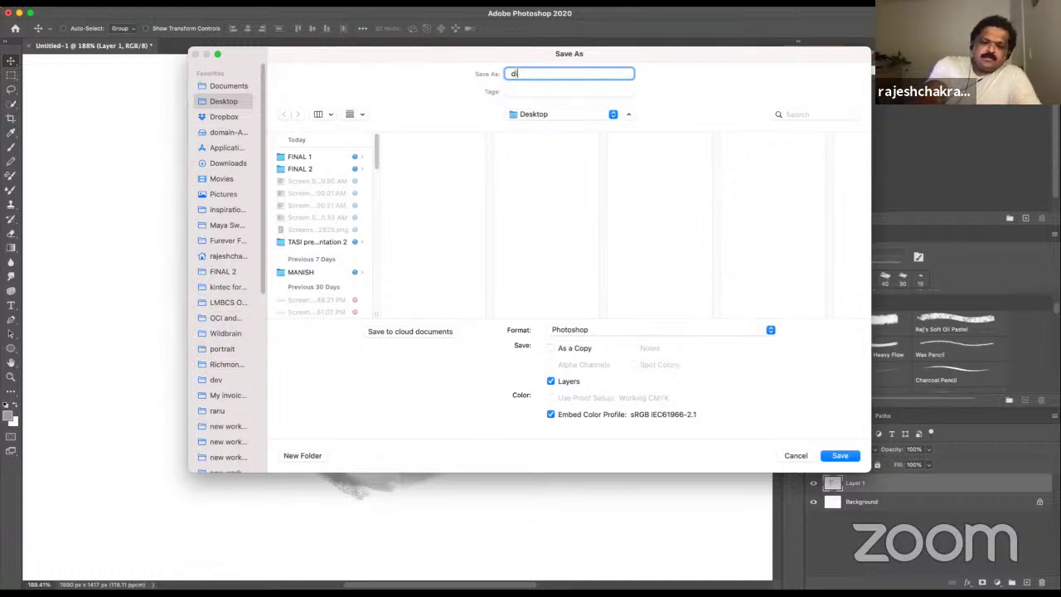
key("Return")
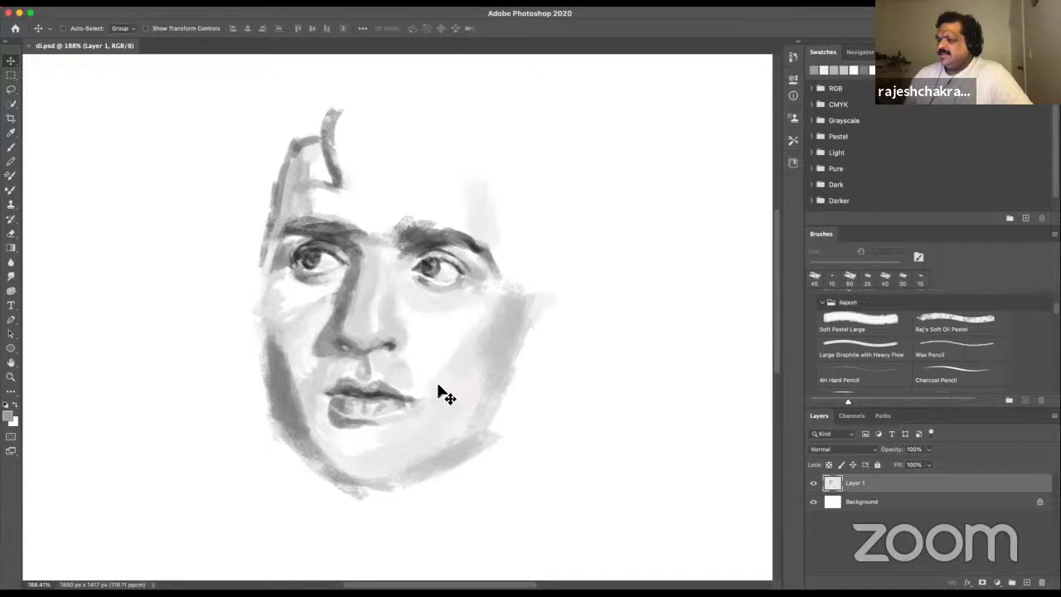
- Shade the temple beside the left eye with light grey sampled from the forehead's left side, using a 50 px pastel brush
key("b")
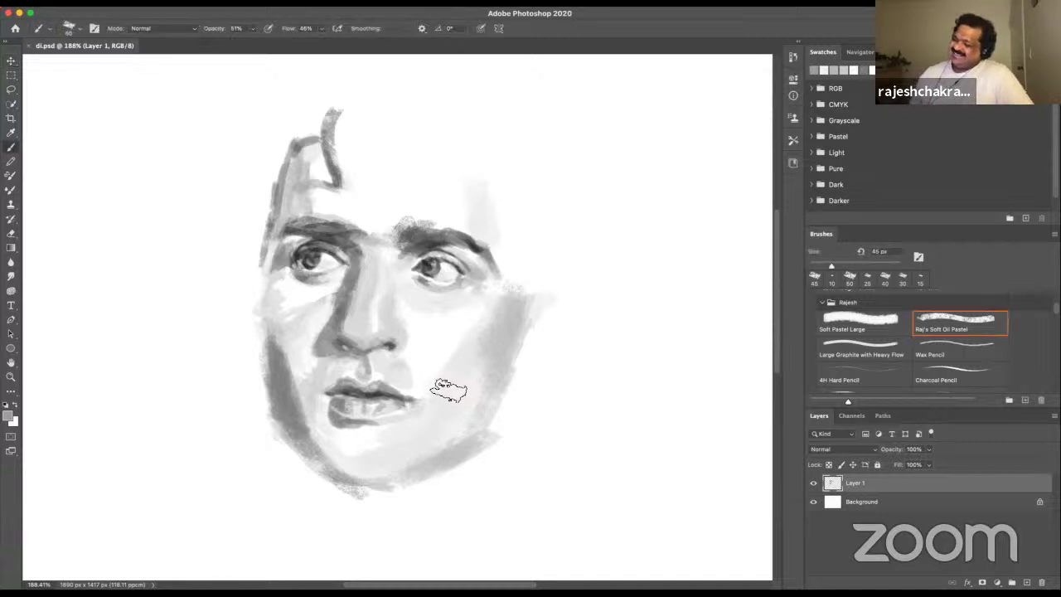
left_click(288, 408, "alt")
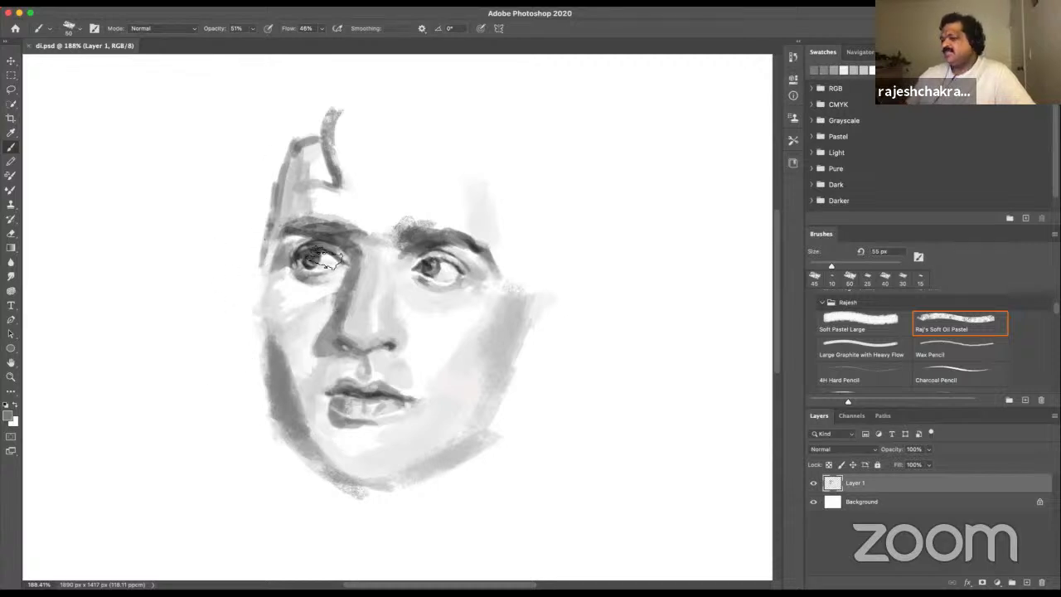
left_click(297, 206, "alt")
left_click_drag(280, 226, 270, 257)
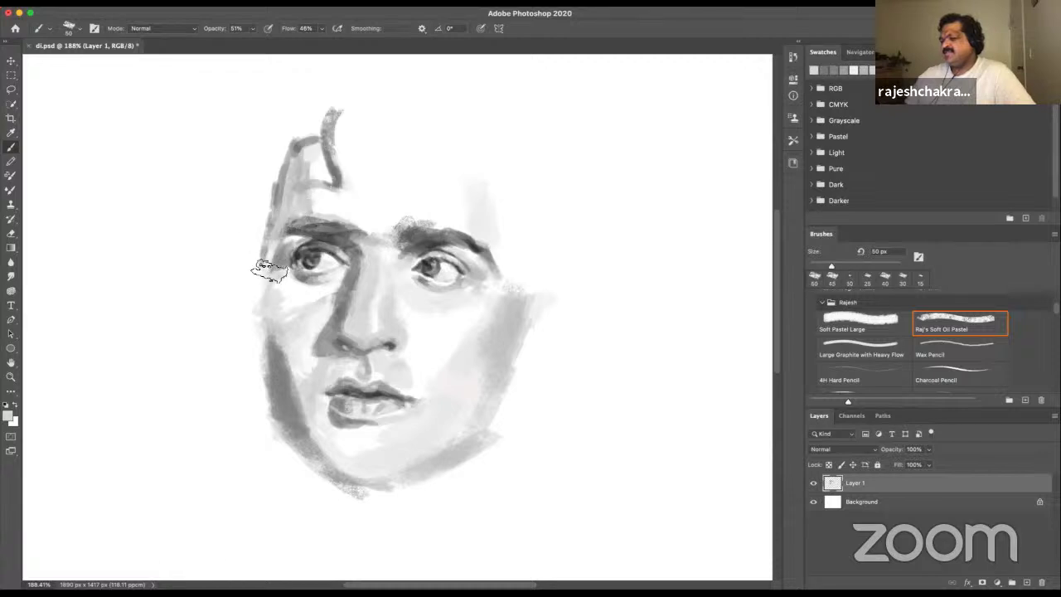
- Shrink the brush to 20 px and clean up the left eyebrow's outer end and temple with sampled grey and white
left_click(329, 239, "alt")
key("bracketleft")
key("bracketleft")
key("bracketleft")
key("bracketleft")
key("bracketleft")
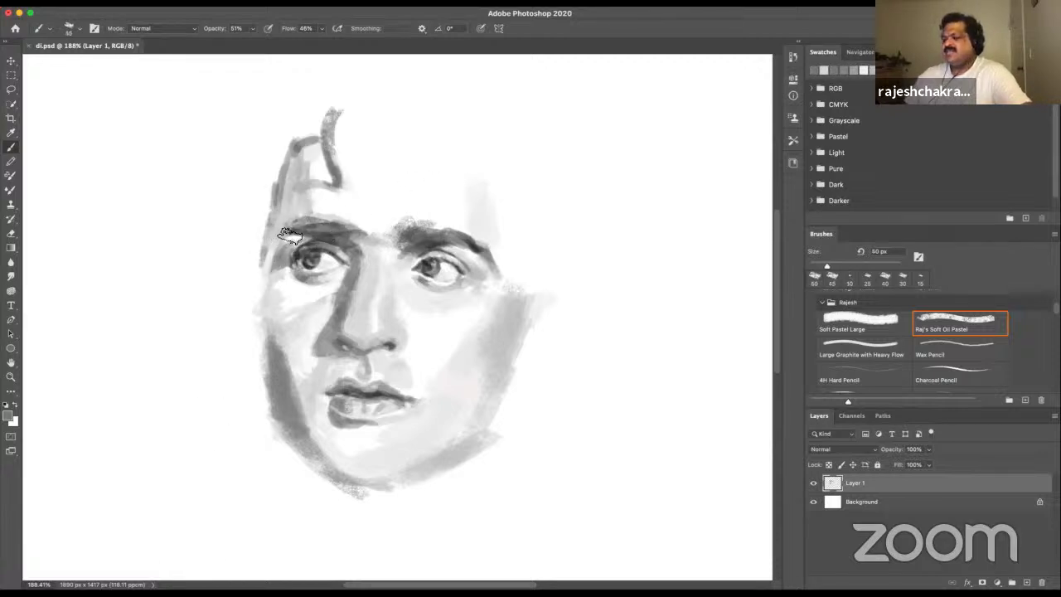
left_click(357, 211, "alt")
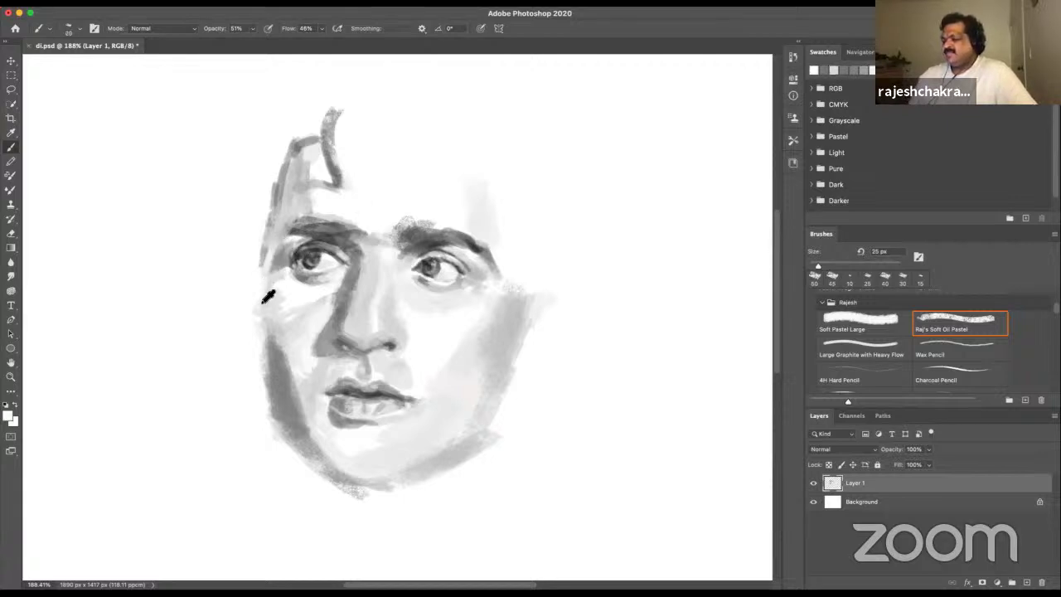
left_click(256, 475, "alt")
mouse_move(252, 482)
left_mouse_down()
mouse_move(251, 472)
mouse_move(308, 582)
left_mouse_up()
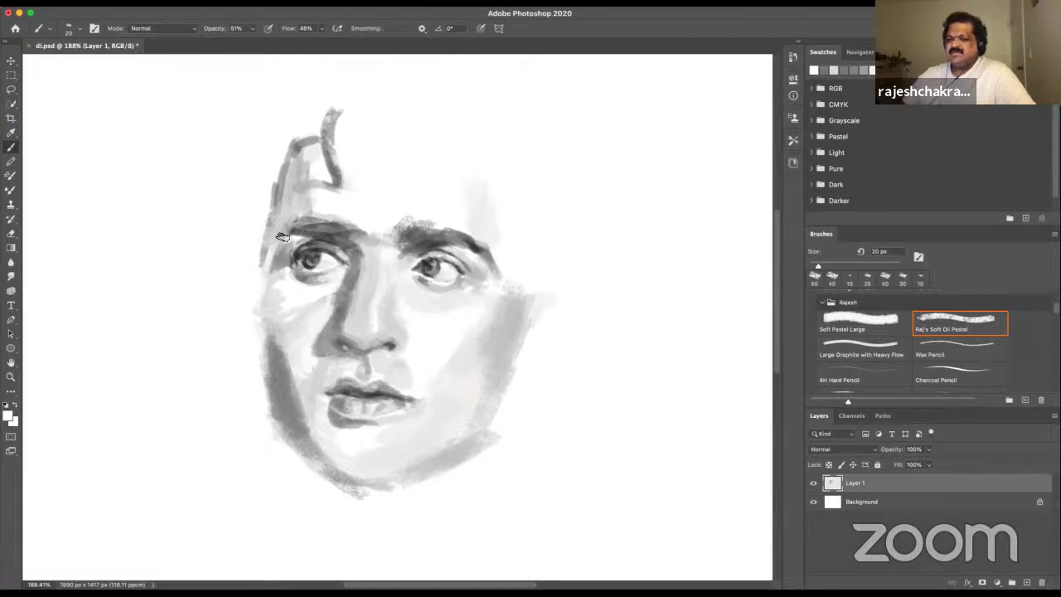
left_click_drag(279, 235, 269, 267)
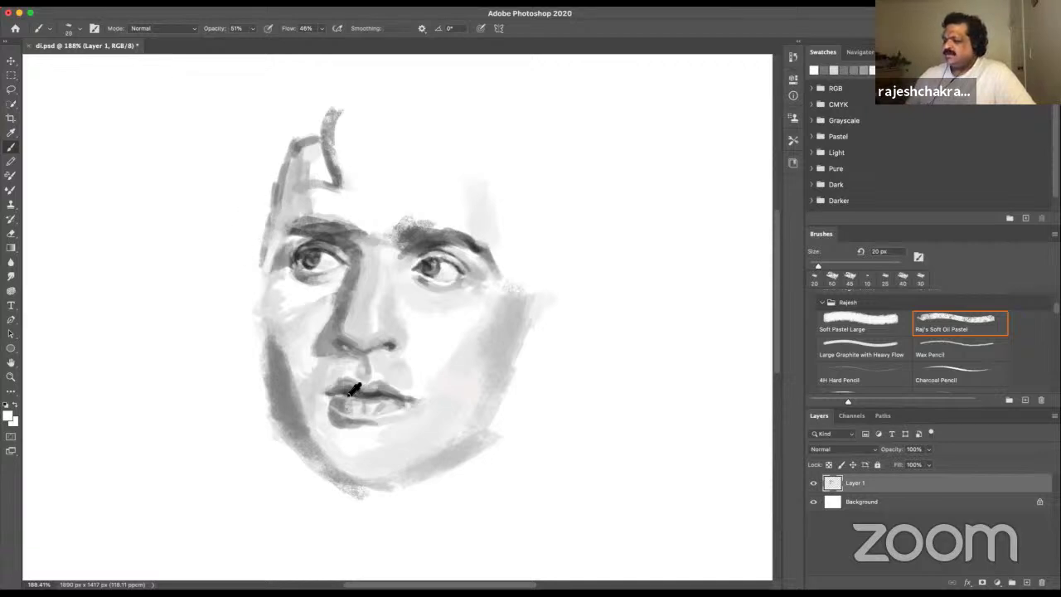
- Darken the left hairline beside the temple in dark grey and add a mid-grey patch of hair outside it
mouse_move(280, 192)
left_mouse_down()
mouse_move(253, 295)
mouse_move(256, 337)
mouse_move(282, 186)
left_mouse_up()
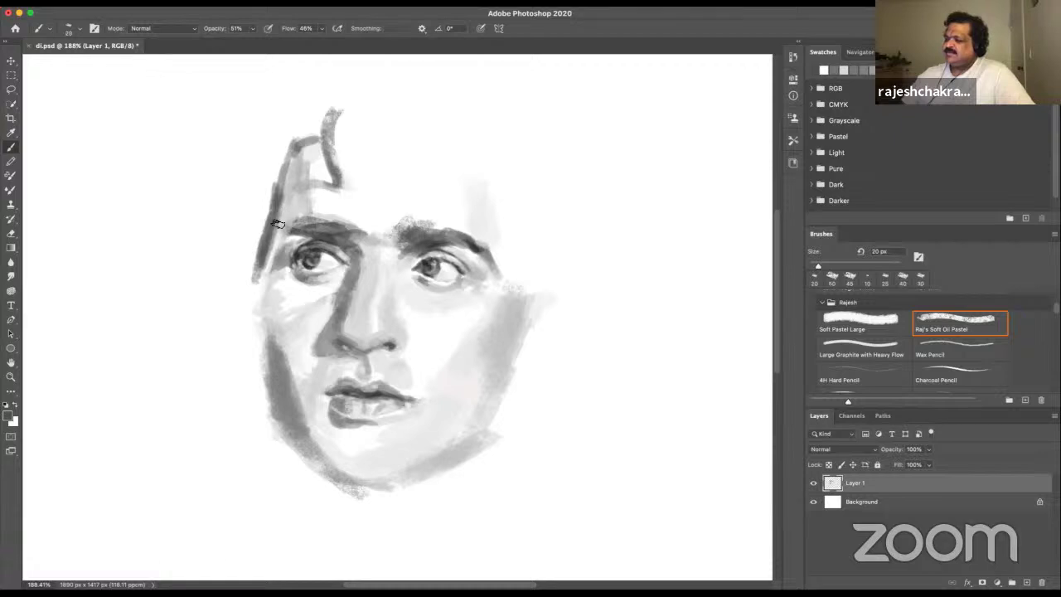
left_click(291, 214, "alt")
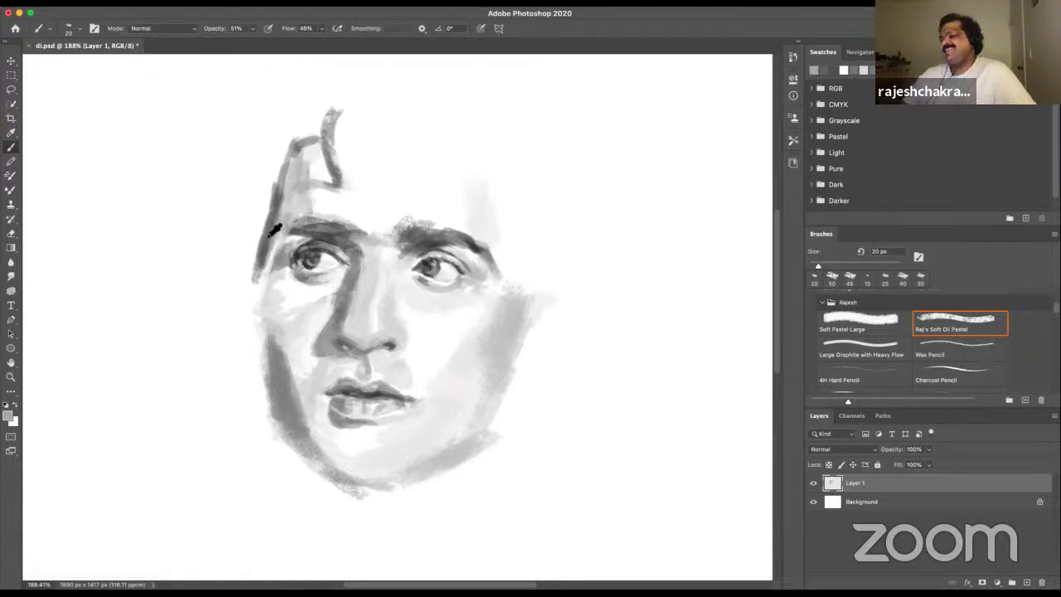
left_click(268, 235, "alt")
left_click_drag(265, 210, 254, 244)
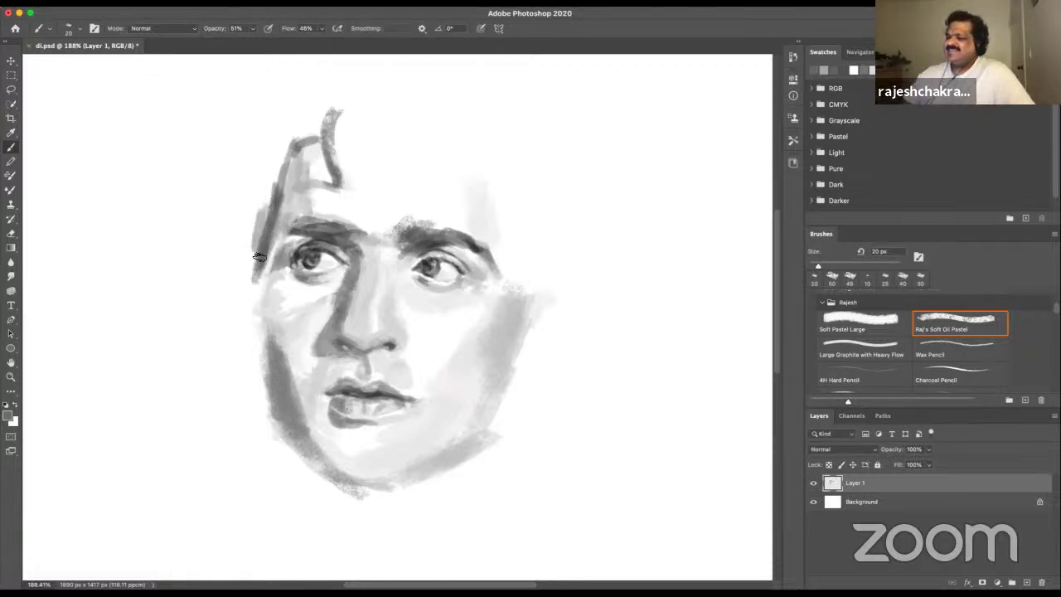
- Set the foreground colour to black and paint short, dense hair strokes up the left sideburn and temple
left_click(10, 417)
mouse_move(123, 459)
left_mouse_down()
mouse_move(173, 421)
mouse_move(135, 483)
left_mouse_up()
left_click(286, 338)
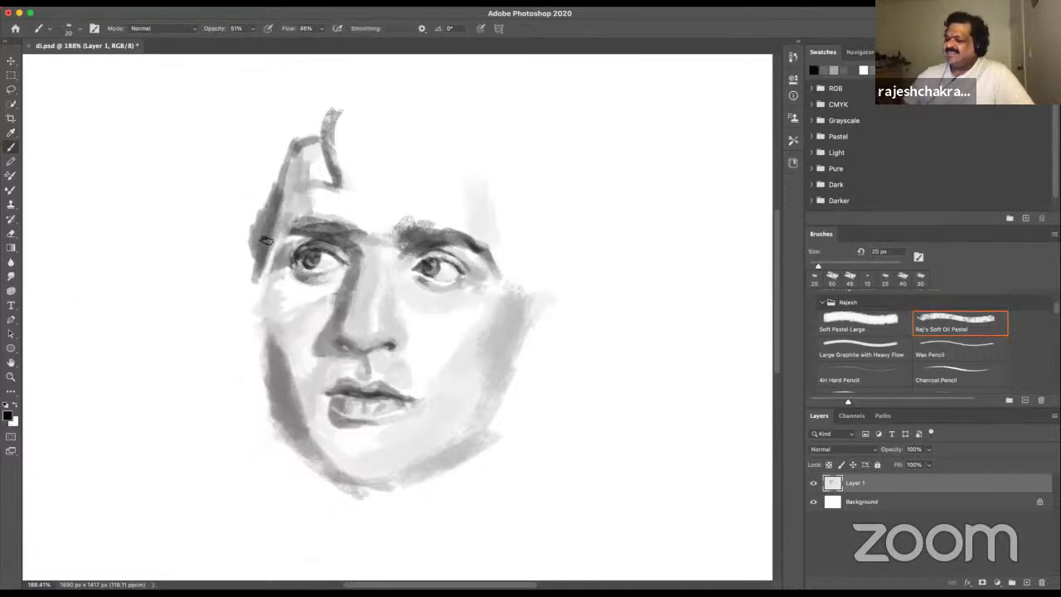
left_click_drag(263, 239, 271, 222)
left_click_drag(272, 210, 262, 245)
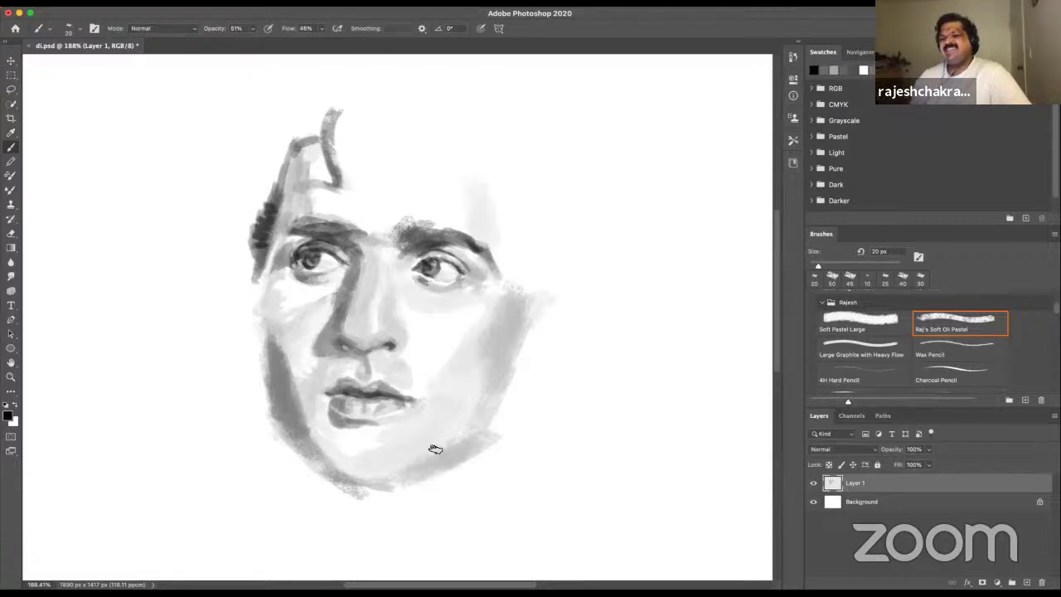
mouse_move(279, 224)
left_mouse_down()
mouse_move(251, 267)
mouse_move(286, 208)
mouse_move(276, 158)
mouse_move(270, 234)
left_mouse_up()
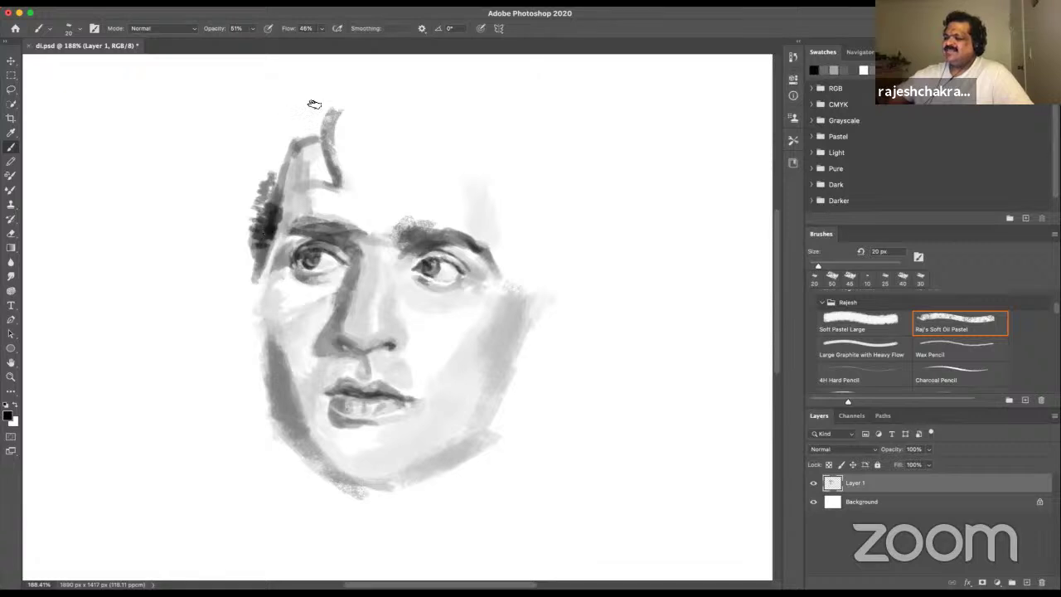
mouse_move(270, 179)
left_mouse_down()
mouse_move(280, 153)
mouse_move(274, 204)
left_mouse_up()
- Sample dark tones from the sideburn and extend the short hair strokes up the left hairline and over the forehead's upper edge
left_click(272, 191, "alt")
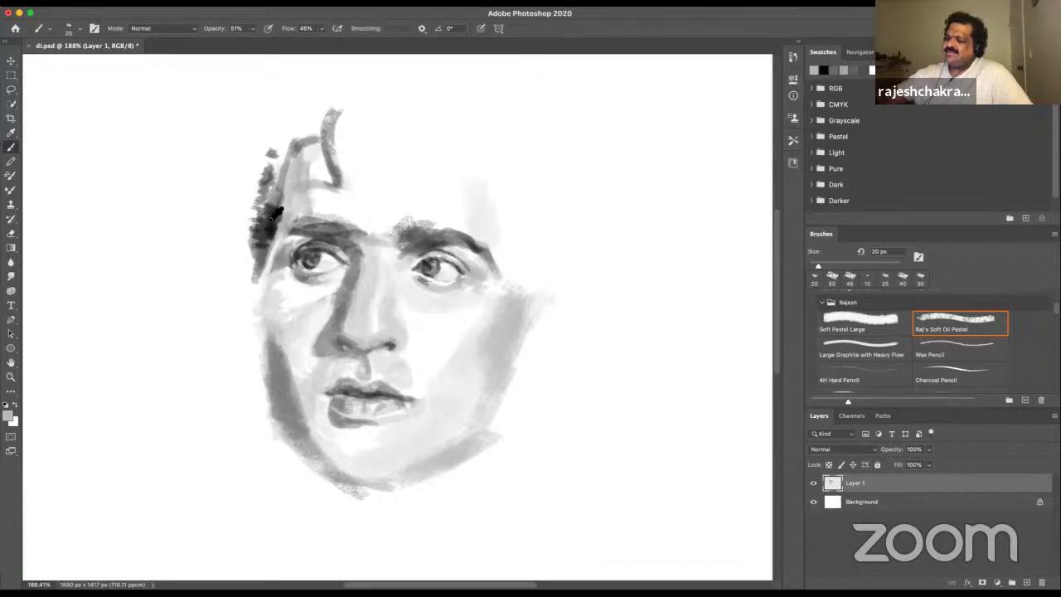
left_click(270, 207, "alt")
left_click(268, 198, "alt")
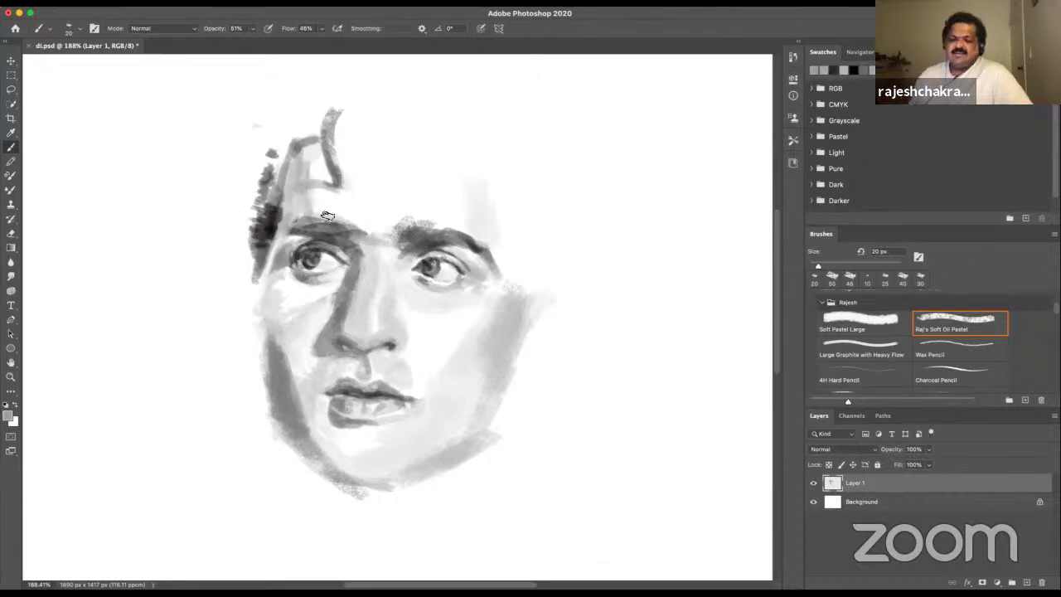
left_click(267, 209, "alt")
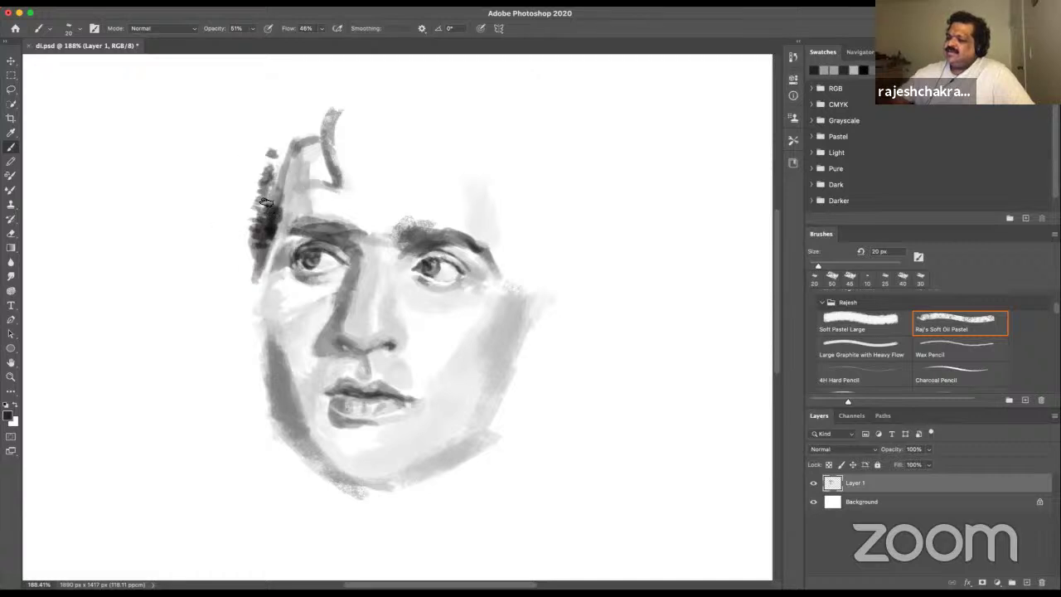
mouse_move(274, 199)
left_mouse_down()
mouse_move(291, 155)
mouse_move(281, 153)
mouse_move(331, 123)
mouse_move(283, 171)
mouse_move(309, 141)
mouse_move(281, 166)
mouse_move(277, 137)
left_mouse_up()
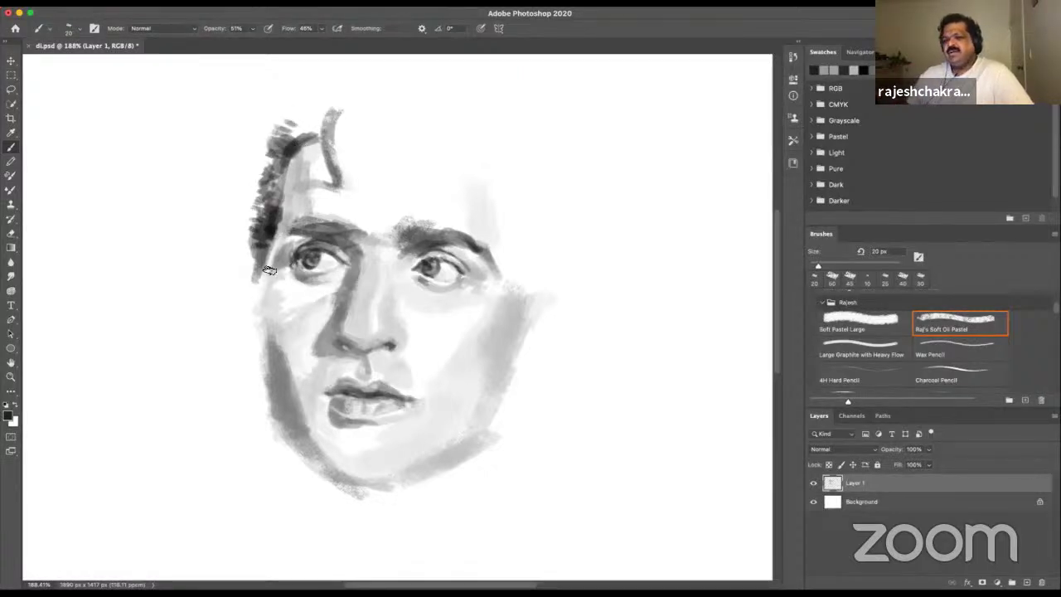
mouse_move(291, 151)
left_mouse_down()
mouse_move(327, 135)
mouse_move(317, 135)
mouse_move(336, 142)
mouse_move(331, 119)
mouse_move(354, 145)
mouse_move(278, 135)
mouse_move(336, 111)
mouse_move(336, 130)
mouse_move(297, 126)
left_mouse_up()
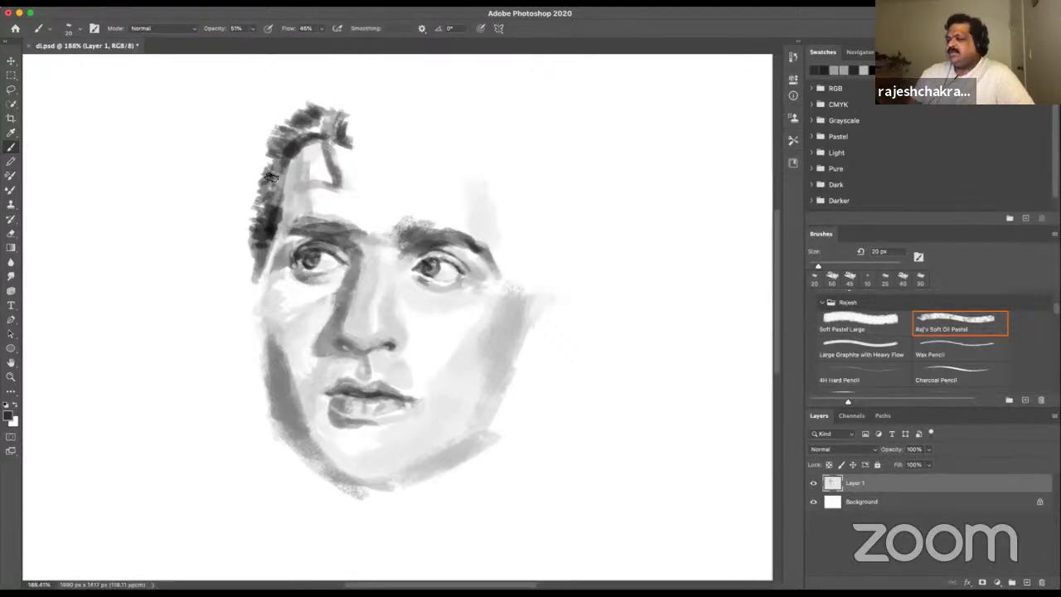
mouse_move(282, 143)
left_mouse_down()
mouse_move(269, 197)
mouse_move(277, 173)
left_mouse_up()
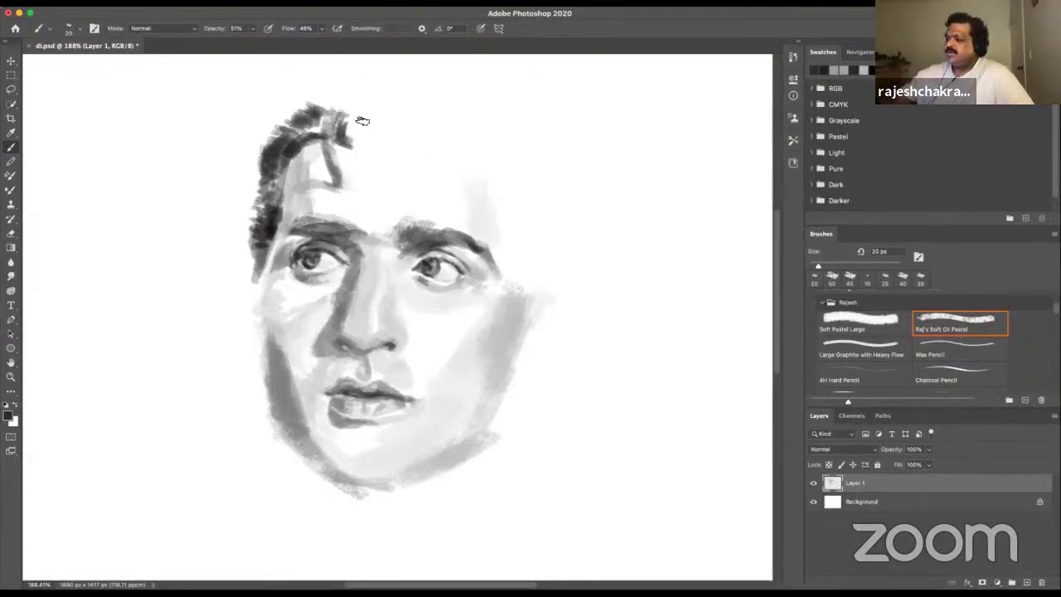
- Paint dark hair strokes above the middle of the forehead and refine the hanging lock with a brush of about 9 px
mouse_move(371, 141)
left_mouse_down()
mouse_move(351, 116)
mouse_move(388, 130)
mouse_move(380, 113)
mouse_move(359, 141)
left_mouse_up()
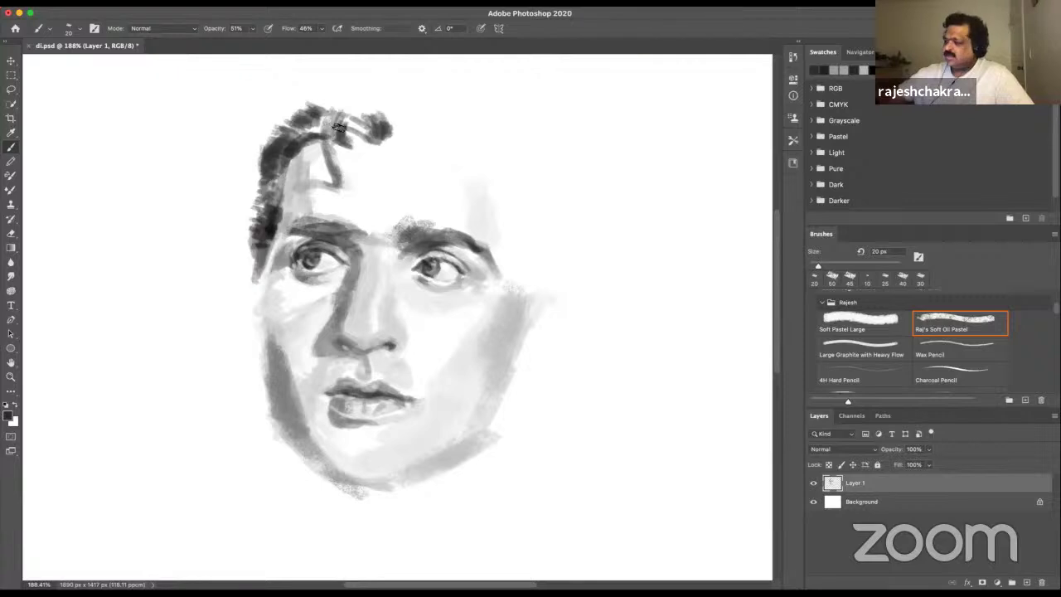
mouse_move(373, 145)
left_mouse_down()
mouse_move(357, 143)
mouse_move(370, 139)
left_mouse_up()
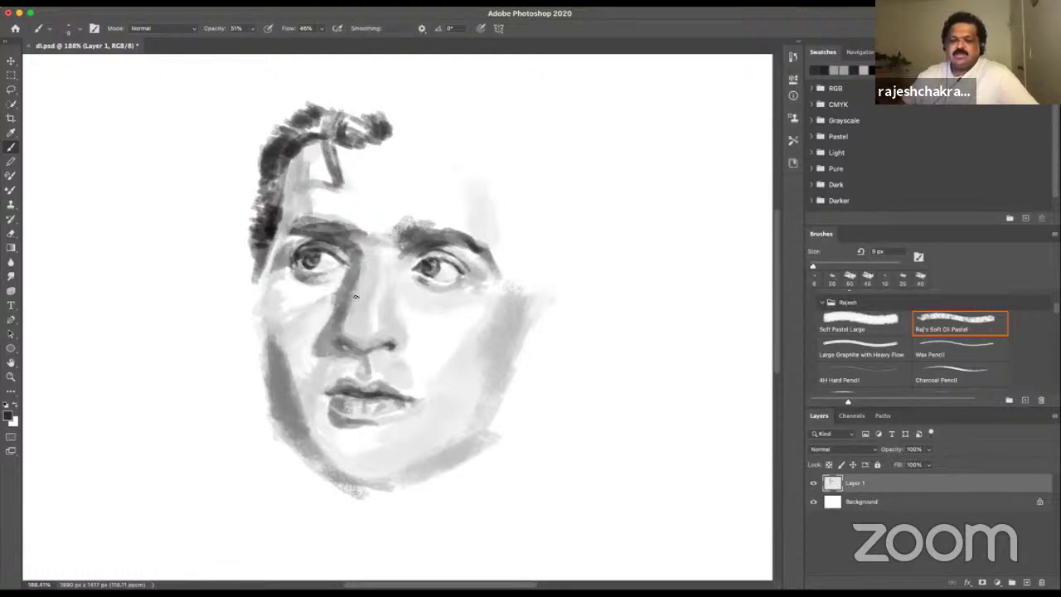
mouse_move(322, 139)
left_mouse_down()
mouse_move(291, 147)
mouse_move(322, 145)
mouse_move(325, 131)
mouse_move(335, 172)
left_mouse_up()
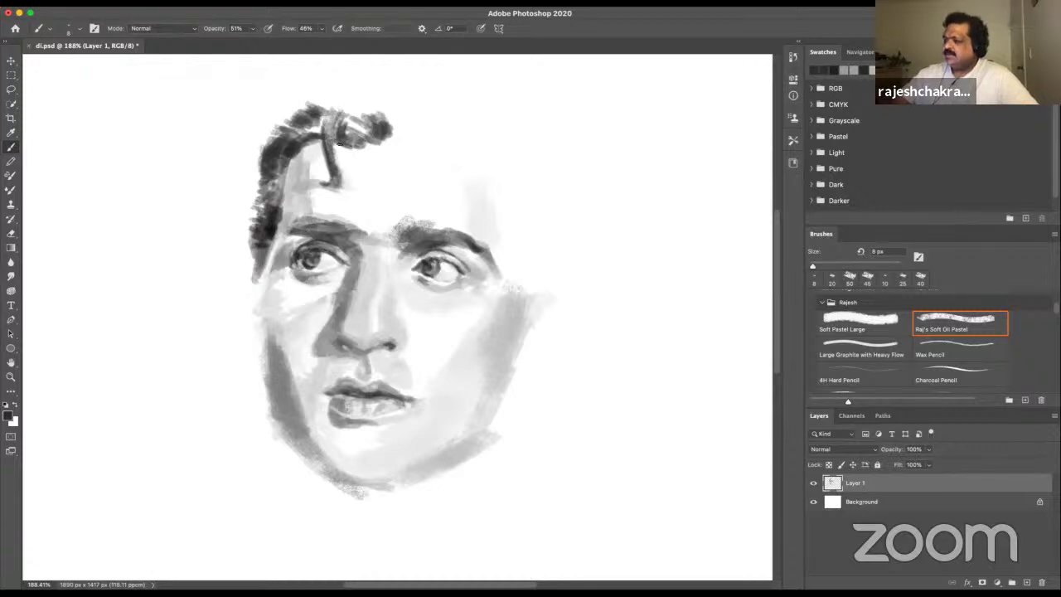
left_click(364, 90, "alt")
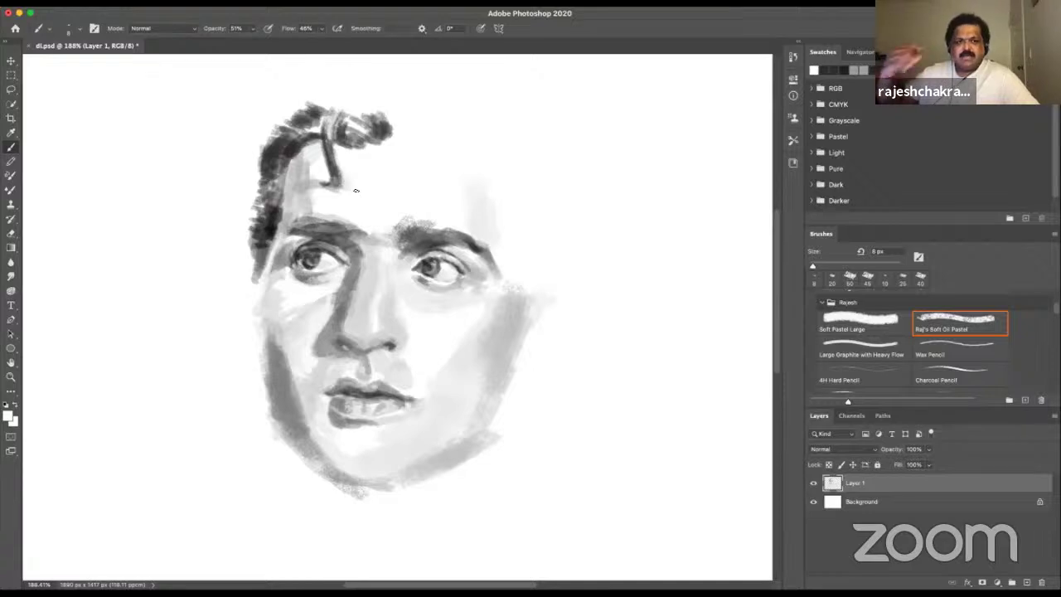
- Extend the hanging lock upward with a 10 px dark grey stroke and fill the hair left of it at 25 px
left_click(329, 150, "alt")
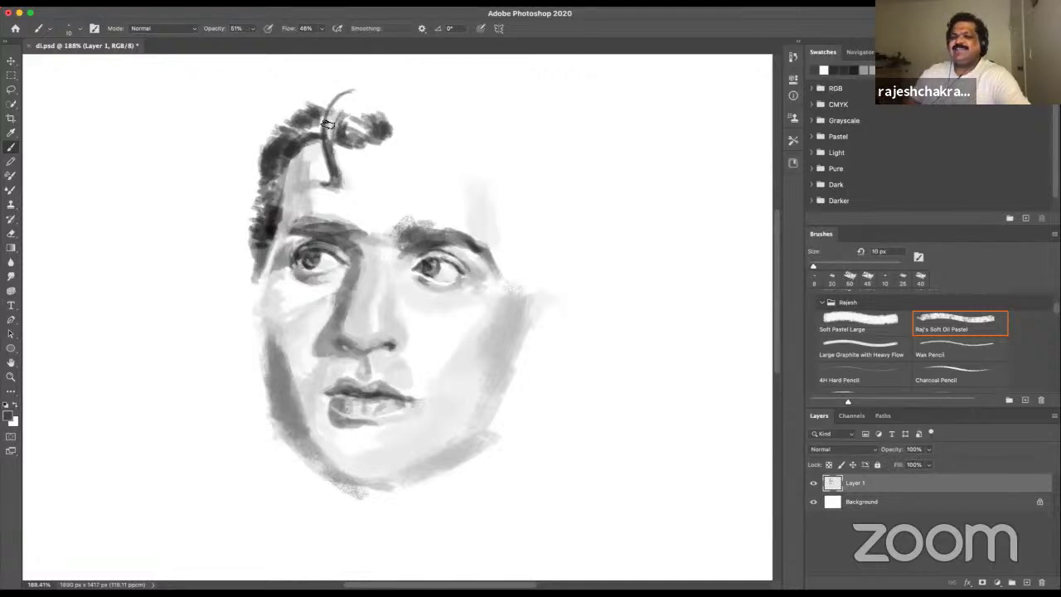
left_click_drag(327, 101, 328, 108)
key("bracketleft")
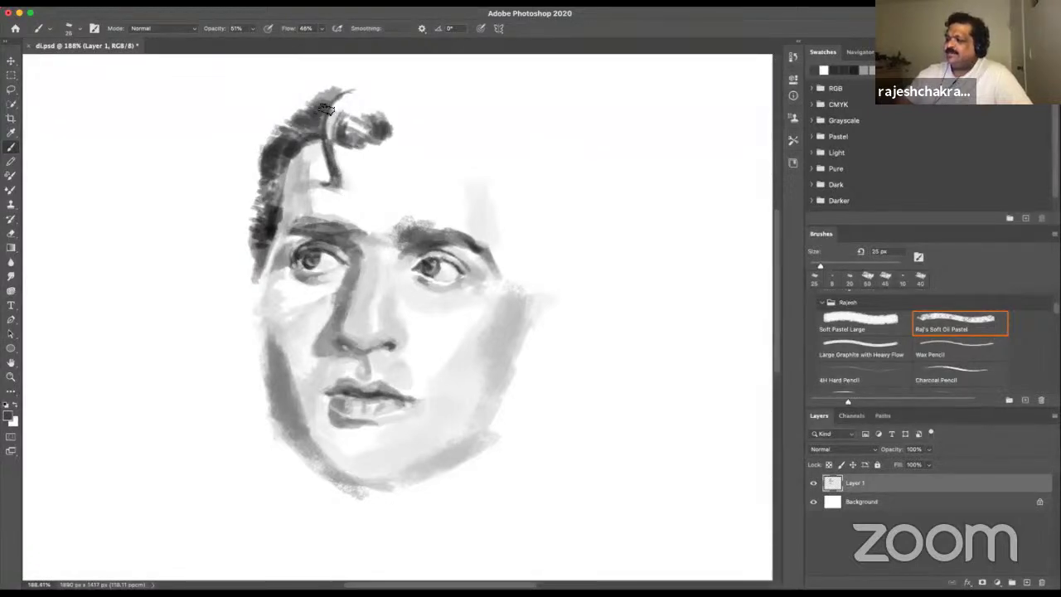
left_click_drag(324, 104, 349, 86)
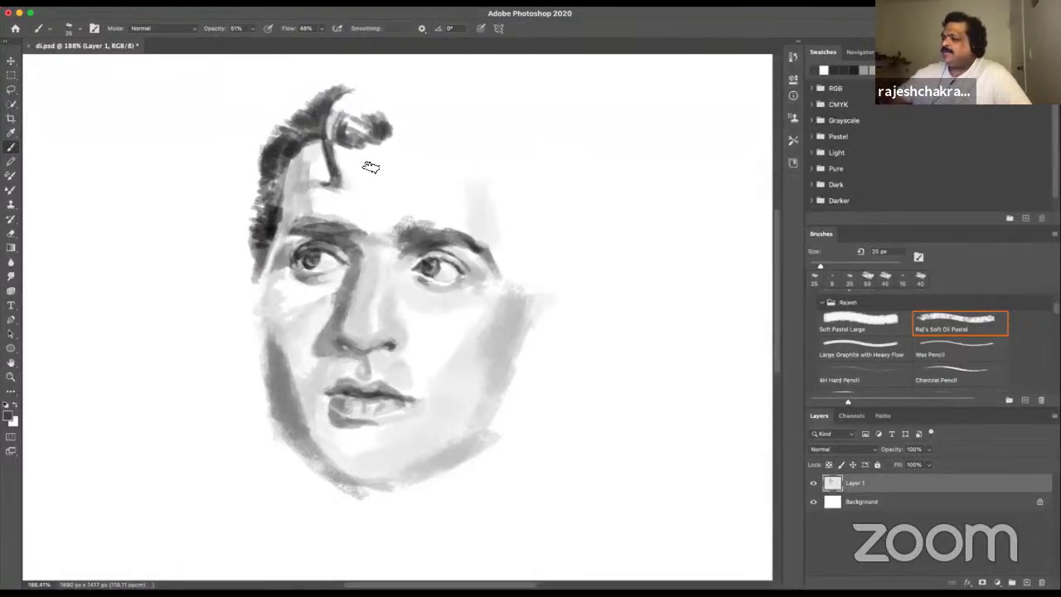
- Fill the rounded curl above the forehead with dark grey strokes and extend its right end
mouse_move(342, 121)
left_mouse_down()
mouse_move(380, 126)
mouse_move(369, 104)
mouse_move(393, 126)
left_mouse_up()
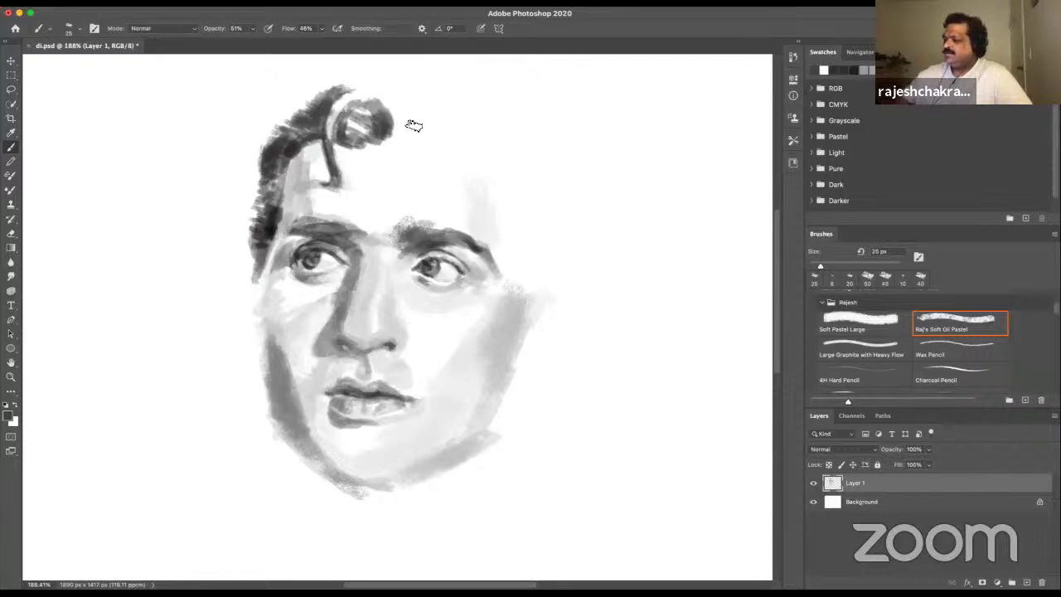
mouse_move(393, 114)
left_mouse_down()
mouse_move(353, 117)
mouse_move(386, 115)
mouse_move(395, 134)
mouse_move(372, 108)
mouse_move(374, 135)
mouse_move(371, 106)
mouse_move(391, 118)
mouse_move(356, 122)
mouse_move(361, 137)
mouse_move(379, 120)
mouse_move(356, 124)
mouse_move(371, 135)
mouse_move(363, 141)
mouse_move(353, 115)
mouse_move(383, 109)
left_mouse_up()
left_click(390, 97, "alt")
left_click(386, 121, "alt")
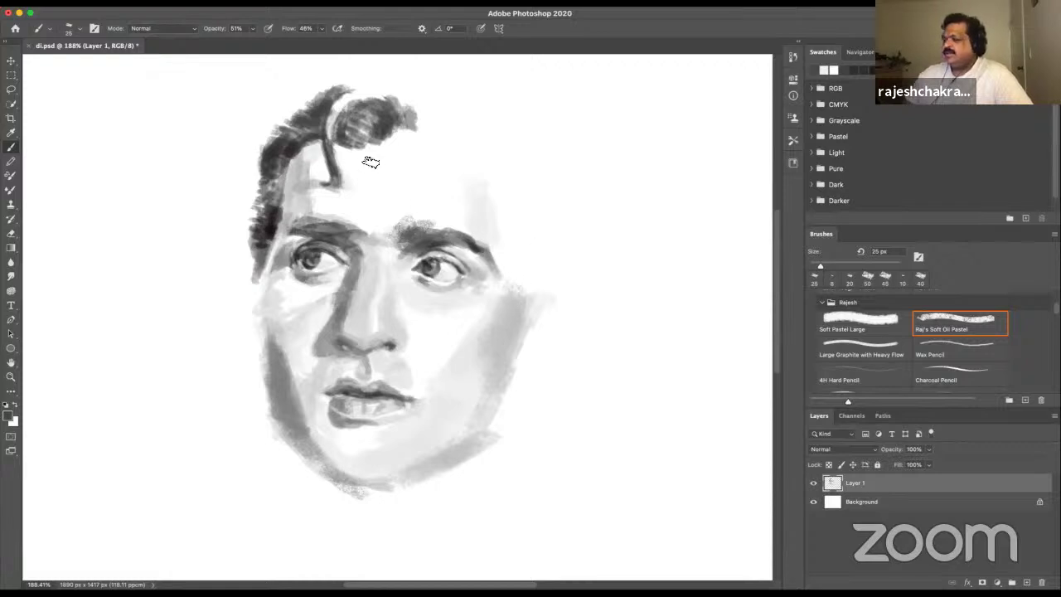
- Even out the left temple with sampled light grey and add dark strokes to the curl's right end and the upper hair outline
left_click(302, 164, "alt")
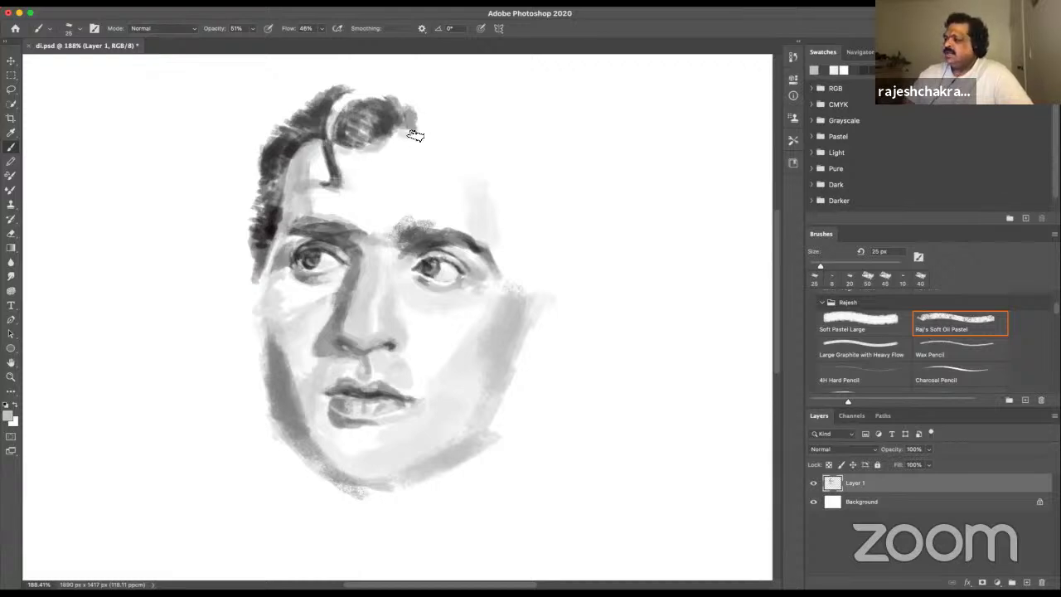
left_click(383, 123, "alt")
mouse_move(398, 110)
left_mouse_down()
mouse_move(413, 115)
mouse_move(404, 131)
left_mouse_up()
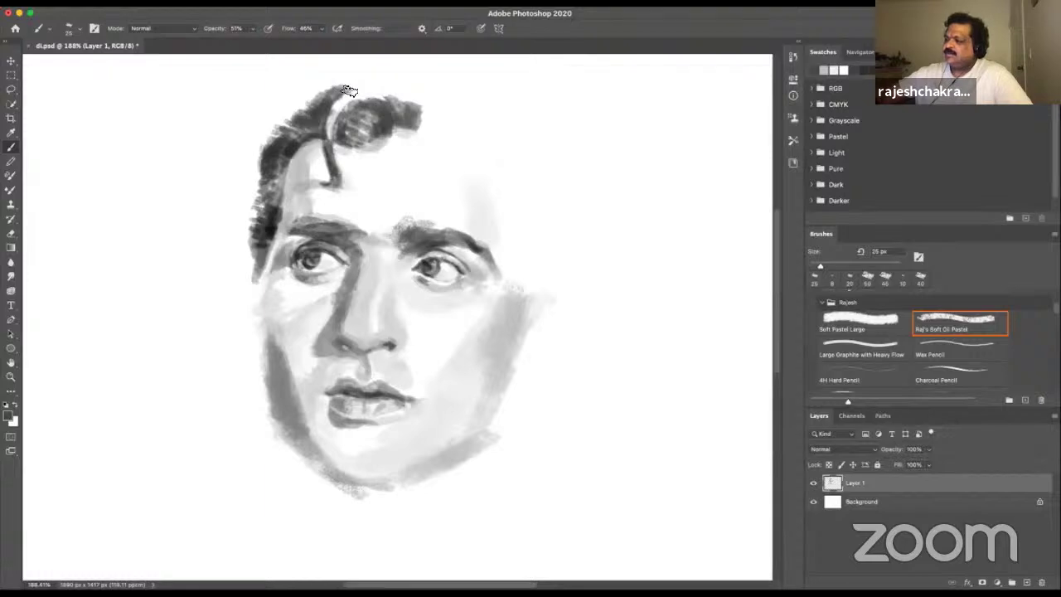
mouse_move(368, 93)
left_mouse_down()
mouse_move(320, 97)
mouse_move(298, 113)
mouse_move(316, 102)
mouse_move(308, 92)
mouse_move(325, 86)
mouse_move(297, 105)
mouse_move(287, 137)
left_mouse_up()
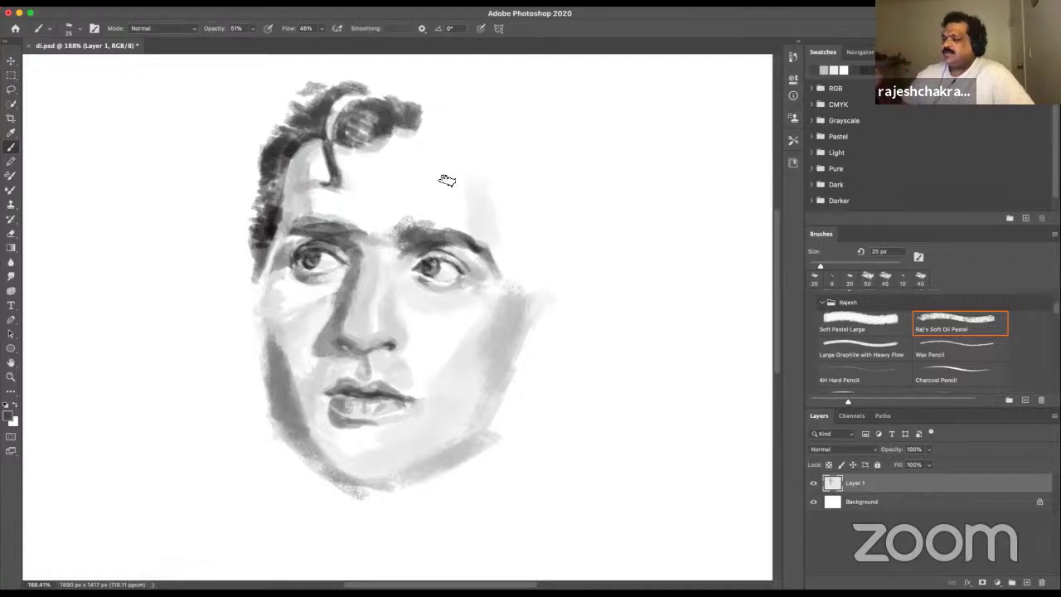
- Shade the forehead's upper right edge and the right cheek with sampled light greys
left_click(471, 222, "alt")
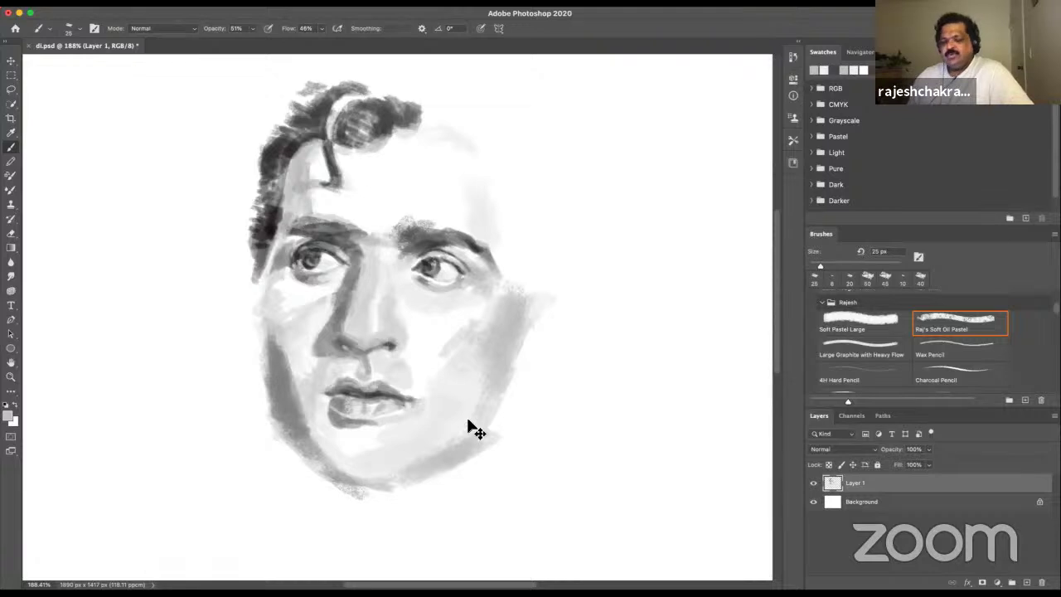
left_click(470, 358, "alt")
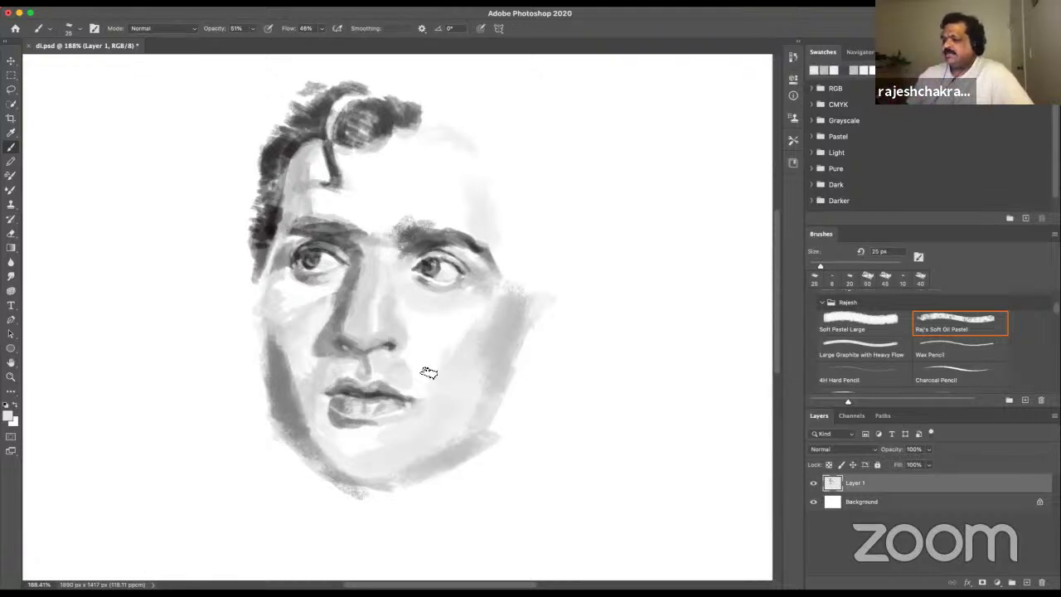
- Darken the left sideburn with sampled black and block in the ear beside it in light and mid grey
left_click(260, 263, "alt")
left_click_drag(270, 244, 256, 295)
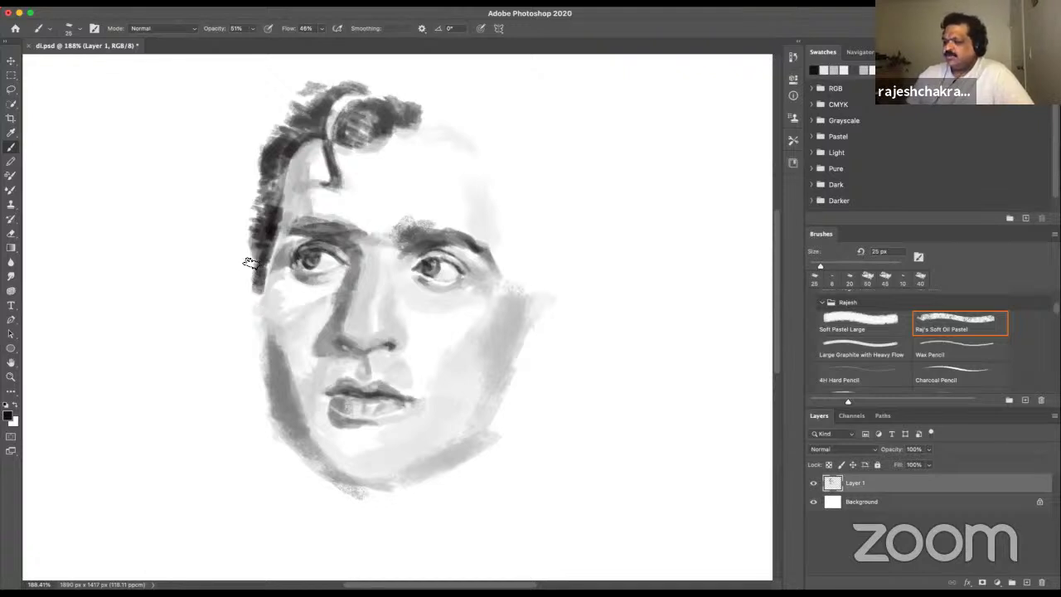
left_click(255, 293, "alt")
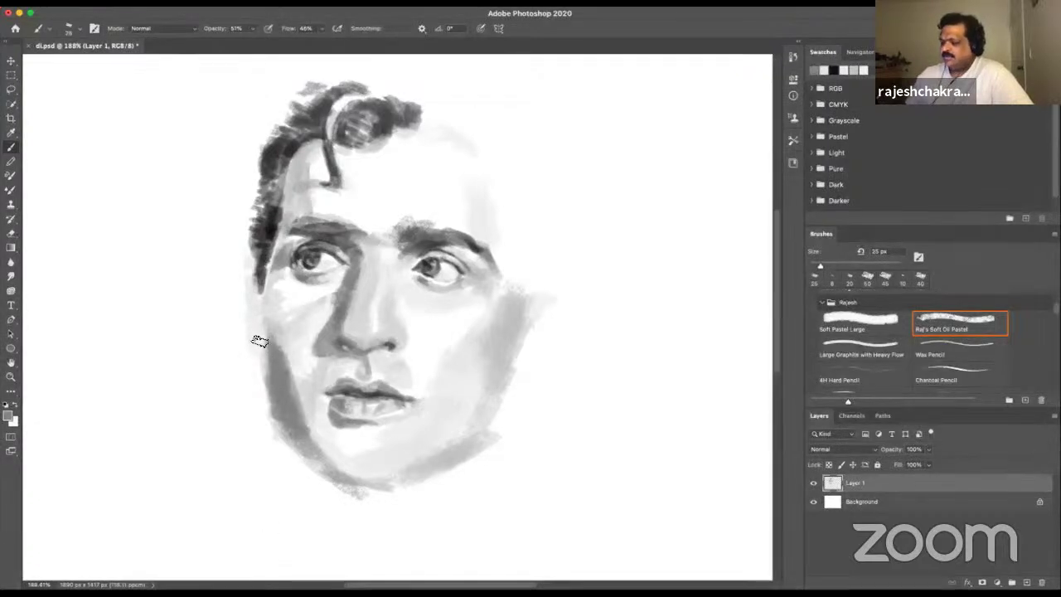
left_click_drag(255, 324, 260, 365)
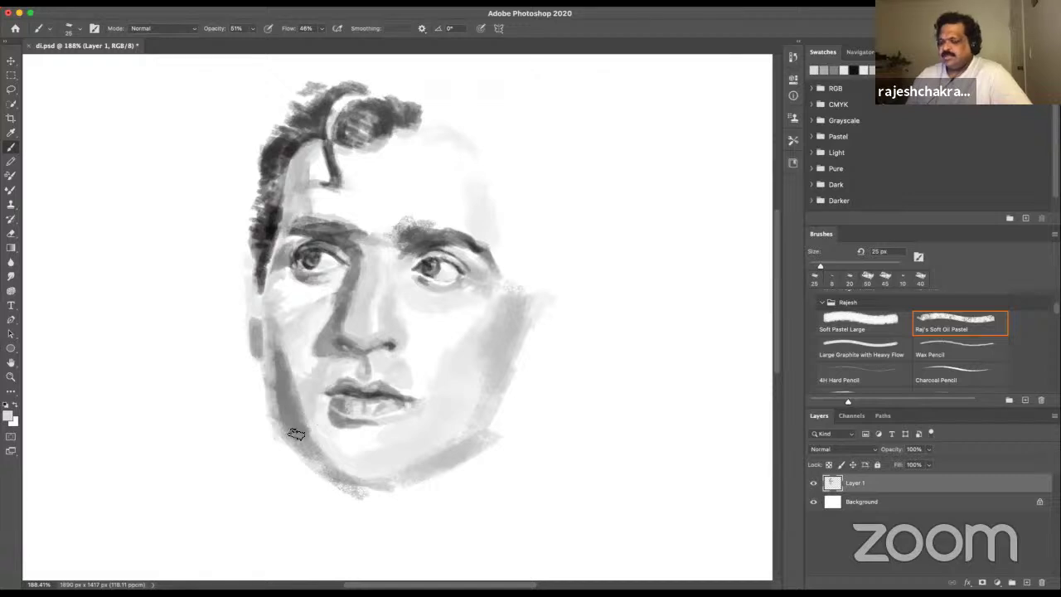
- Clean up the outer edge of the left jaw with sampled light grey and white
left_click(263, 429, "alt")
mouse_move(296, 474)
left_mouse_down()
mouse_move(306, 475)
mouse_move(293, 465)
mouse_move(273, 481)
left_mouse_up()
left_click(271, 479, "alt")
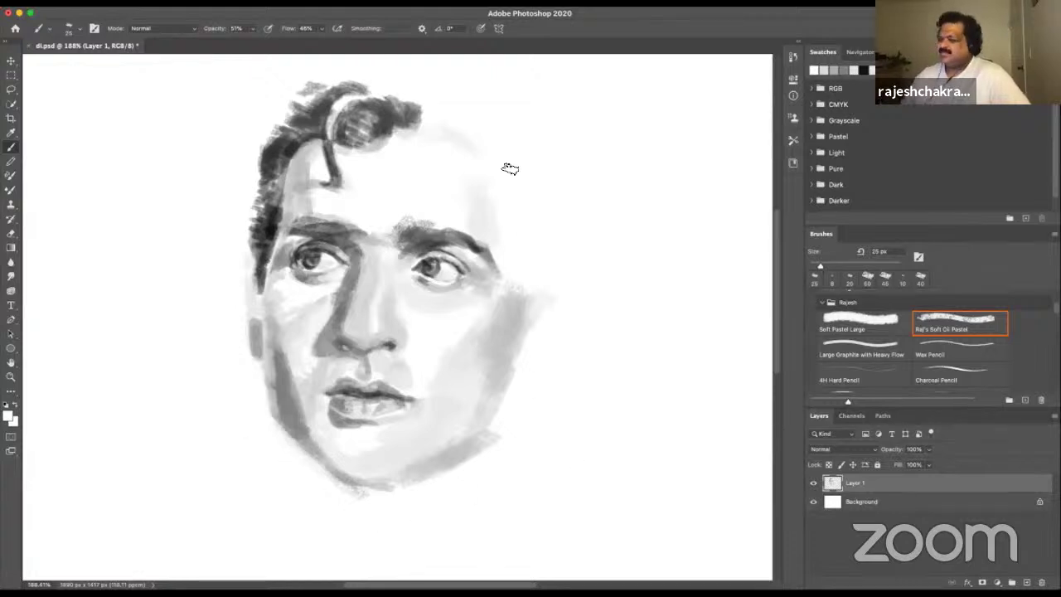
- Trim the right temple's outer edge with sampled light tones and block in a grey shadow on the right side of the forehead
left_click(504, 277, "alt")
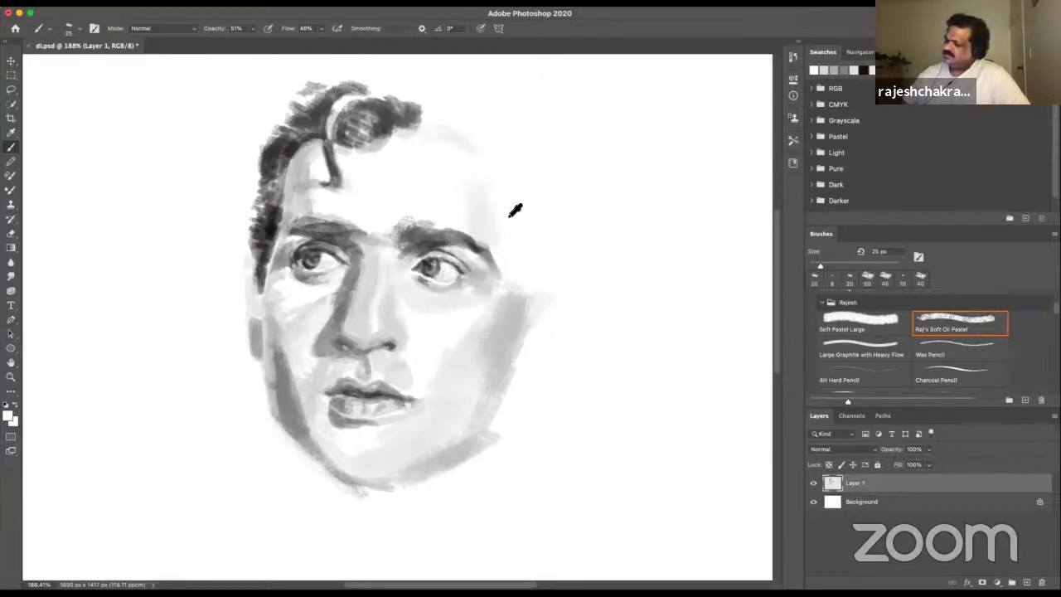
left_click(494, 214, "alt")
left_click_drag(507, 243, 507, 249)
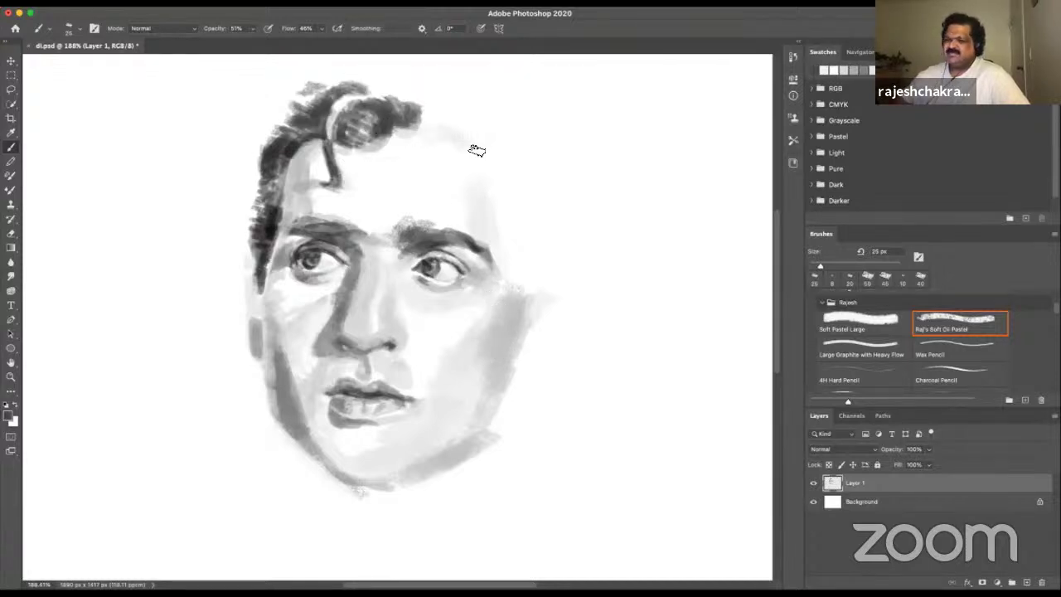
mouse_move(478, 154)
left_mouse_down()
mouse_move(466, 226)
mouse_move(459, 188)
mouse_move(455, 209)
left_mouse_up()
left_click(301, 189, "alt")
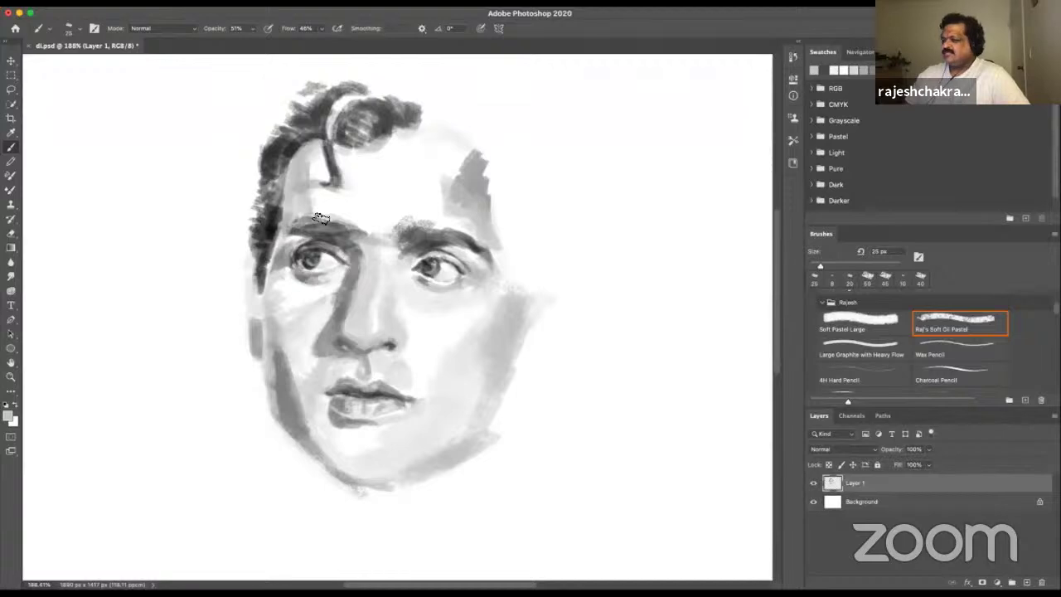
- Retouch the left eyebrow's upper edge with sampled dark grey and white, and darken the hairline along the left temple up to the curl
left_click(292, 142, "alt")
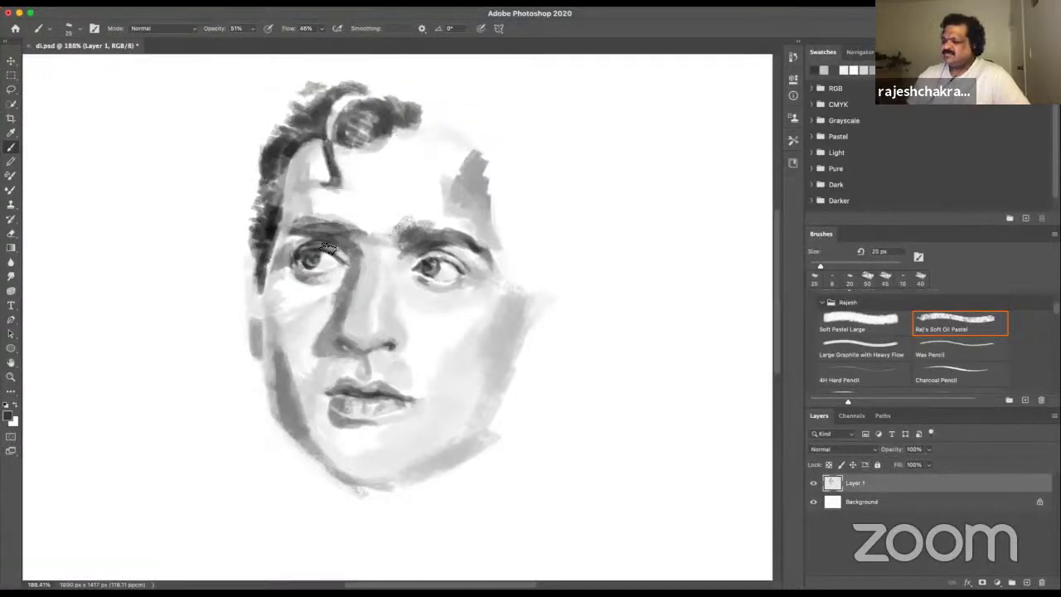
left_click(361, 221, "alt")
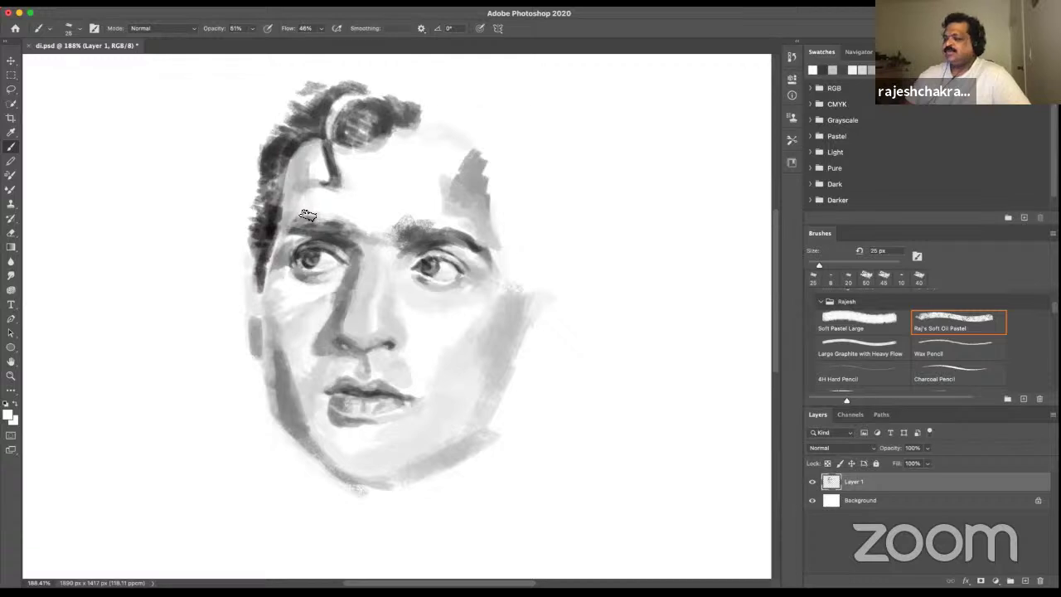
left_click(275, 221, "alt")
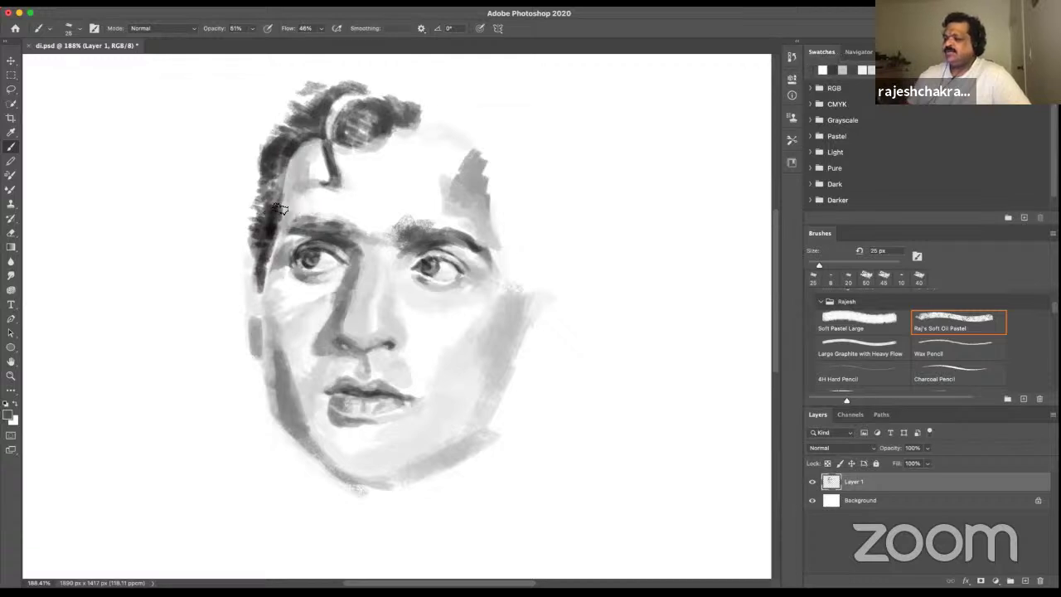
left_click_drag(288, 169, 274, 216)
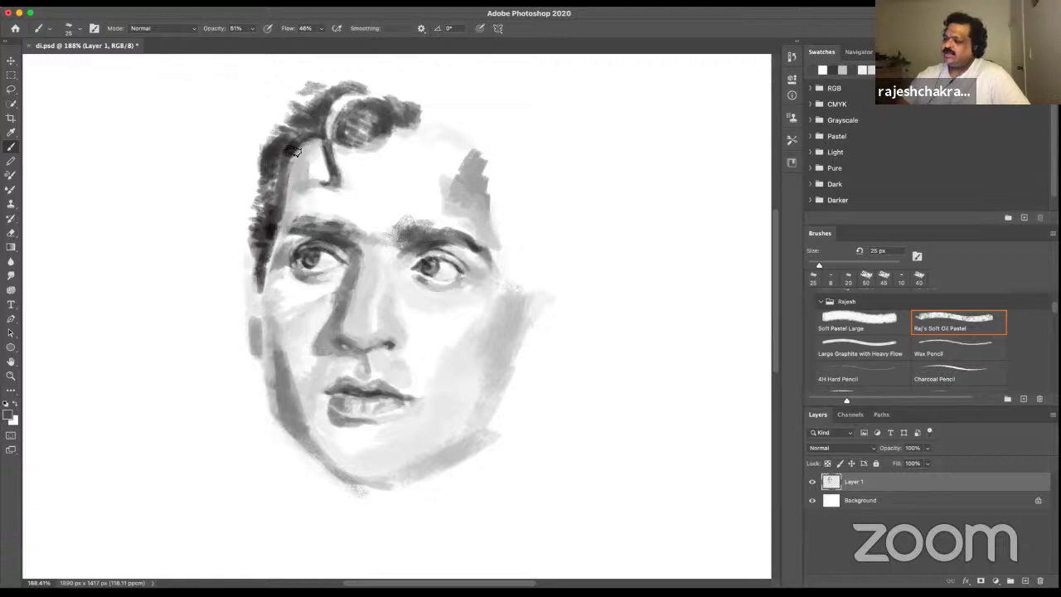
mouse_move(321, 139)
left_mouse_down()
mouse_move(291, 171)
mouse_move(352, 146)
left_mouse_up()
- Clean the forehead below the curl with white and extend the grey hairline from the curl to the right temple
left_click(341, 134, "alt")
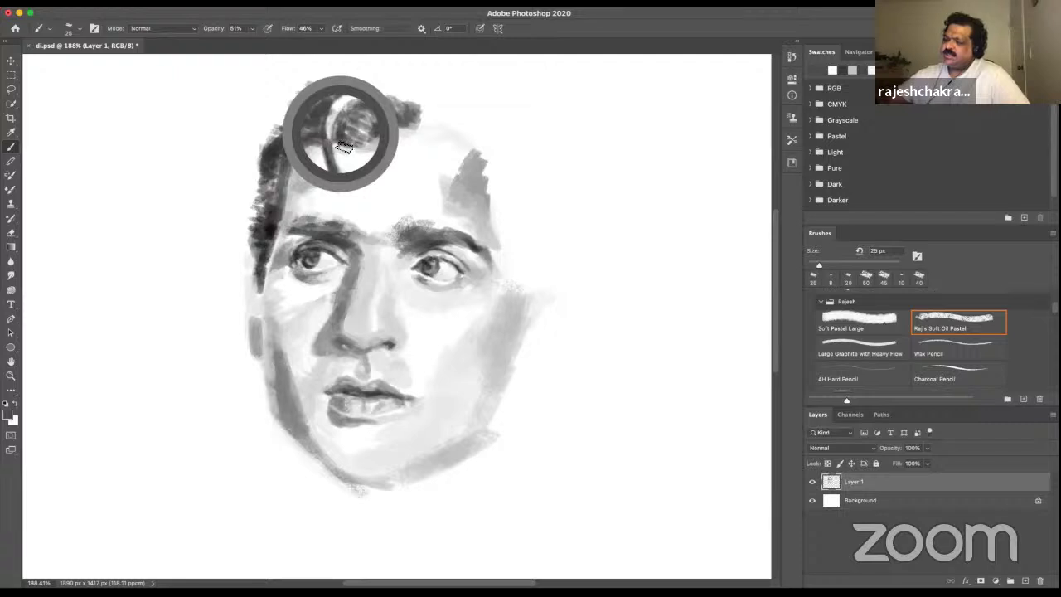
left_click(369, 161, "alt")
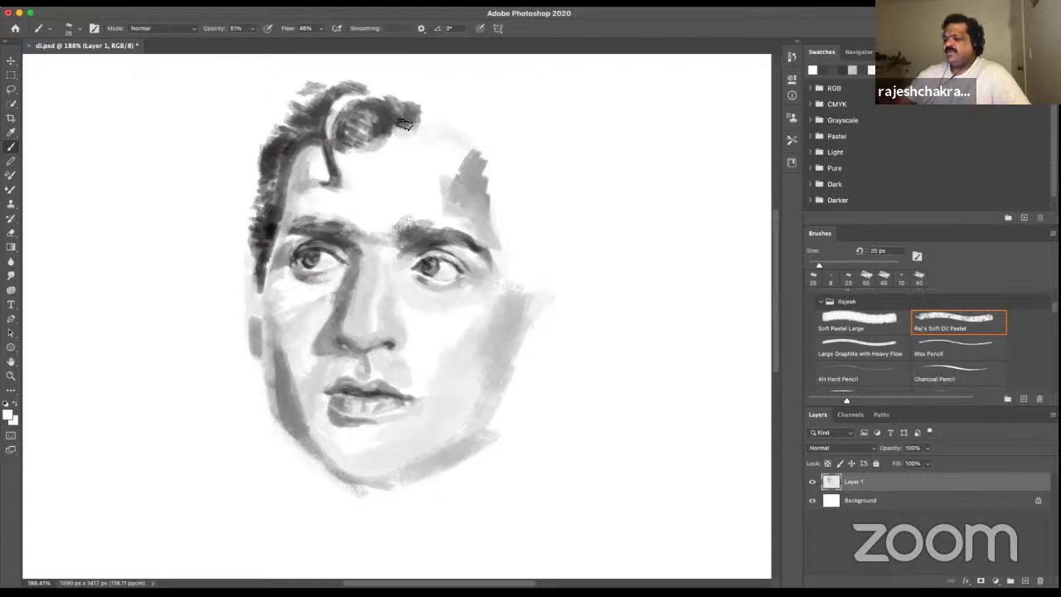
mouse_move(414, 114)
left_mouse_down()
mouse_move(401, 122)
mouse_move(439, 112)
left_mouse_up()
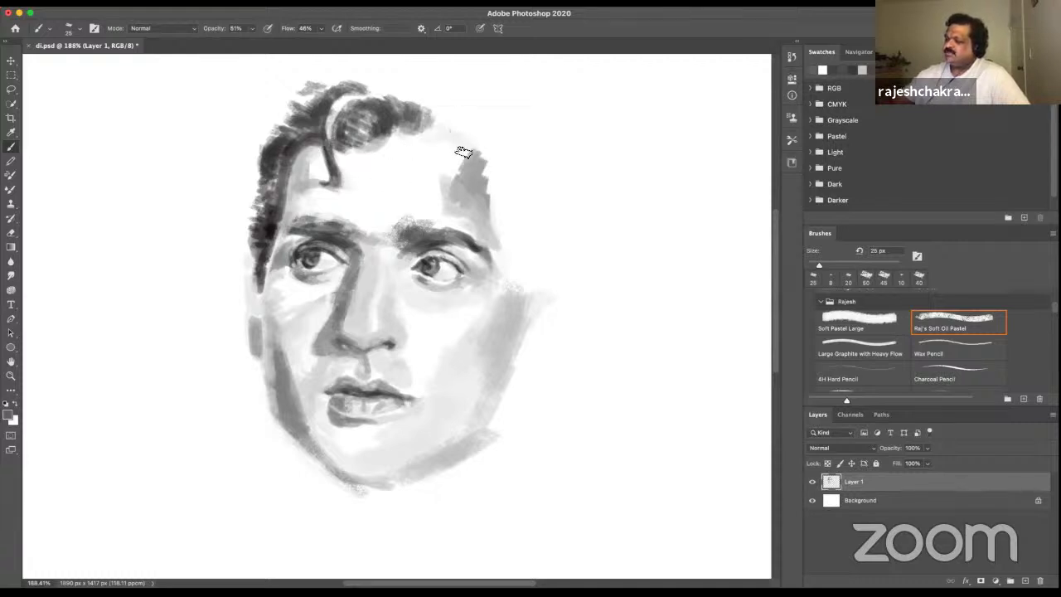
mouse_move(413, 138)
left_mouse_down()
mouse_move(466, 135)
mouse_move(493, 158)
left_mouse_up()
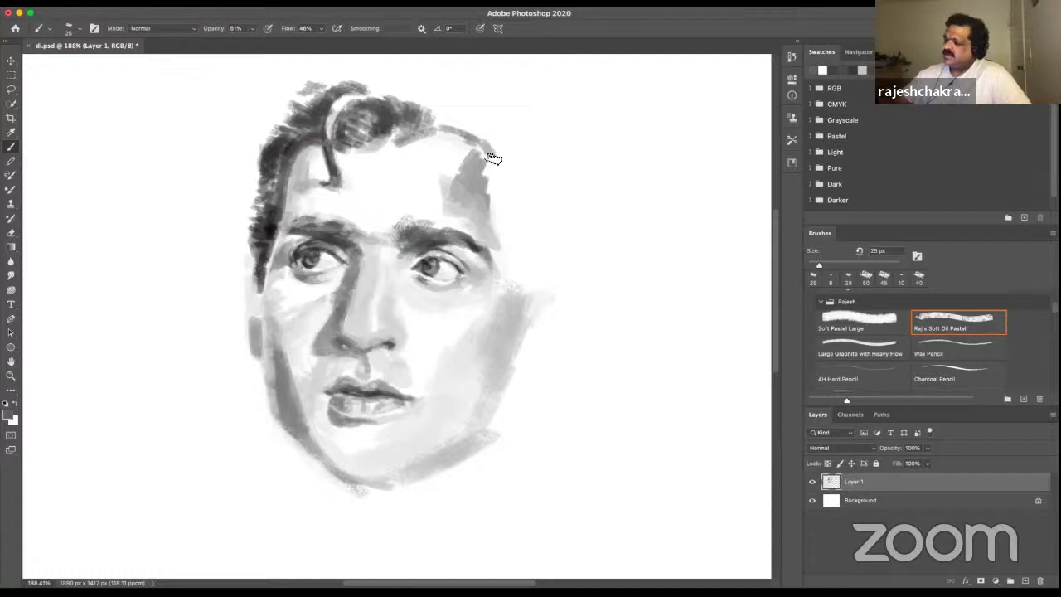
- Soften the hairline's lower edge and lighten the right temple shadow with sampled light and mid greys
left_click(406, 143, "alt")
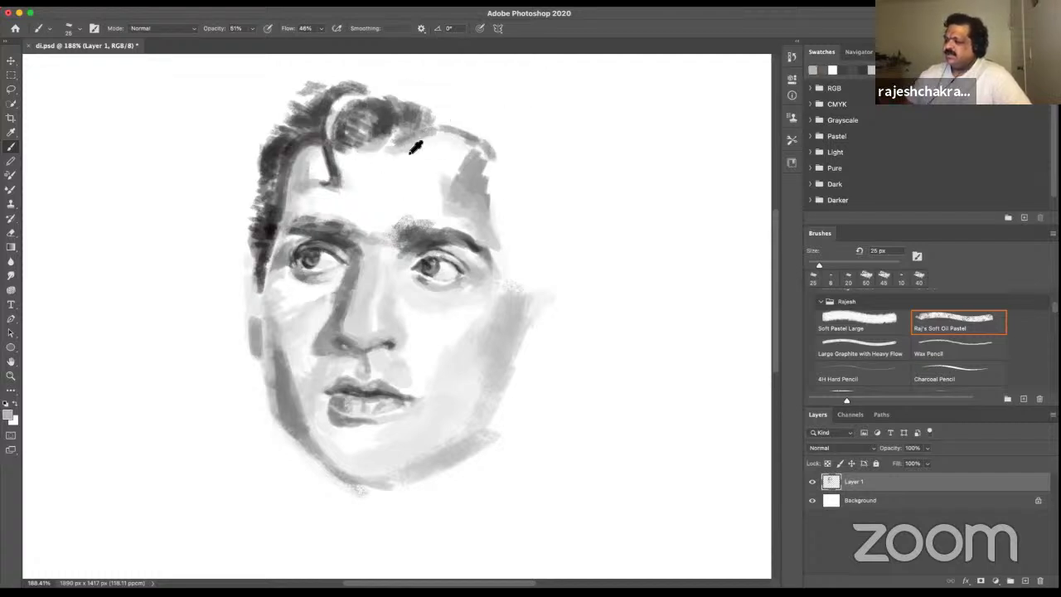
left_click(409, 153, "alt")
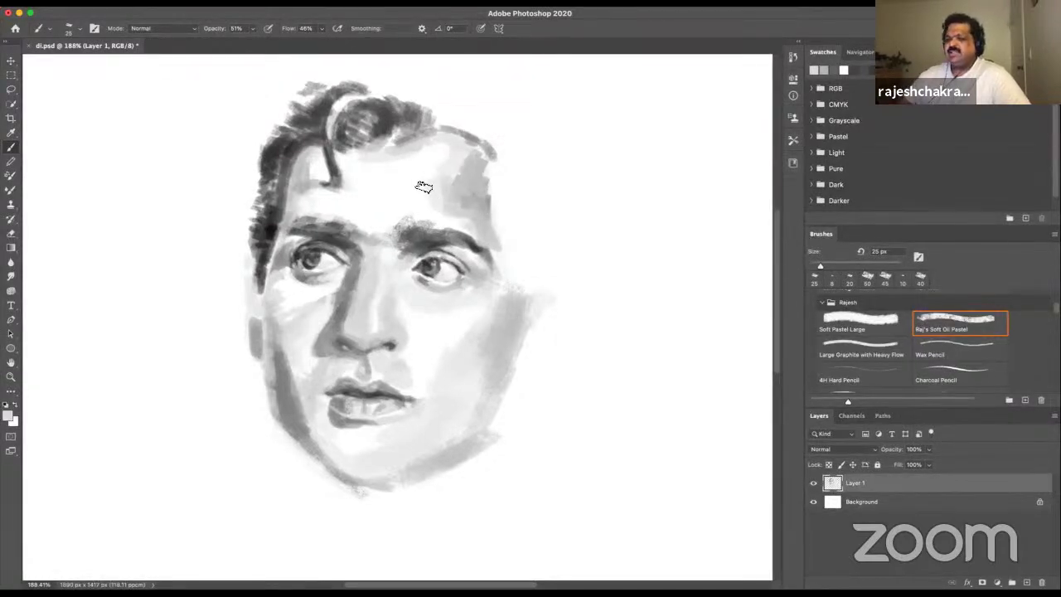
left_click(452, 180, "alt")
mouse_move(467, 187)
left_mouse_down()
mouse_move(485, 224)
mouse_move(466, 217)
mouse_move(454, 180)
mouse_move(466, 211)
mouse_move(456, 167)
mouse_move(478, 166)
mouse_move(468, 146)
mouse_move(484, 215)
left_mouse_up()
- Darken the right hairline with a dark grey sampled from the curl and paint the right sideburn beside the eyebrow
left_click(393, 119, "alt")
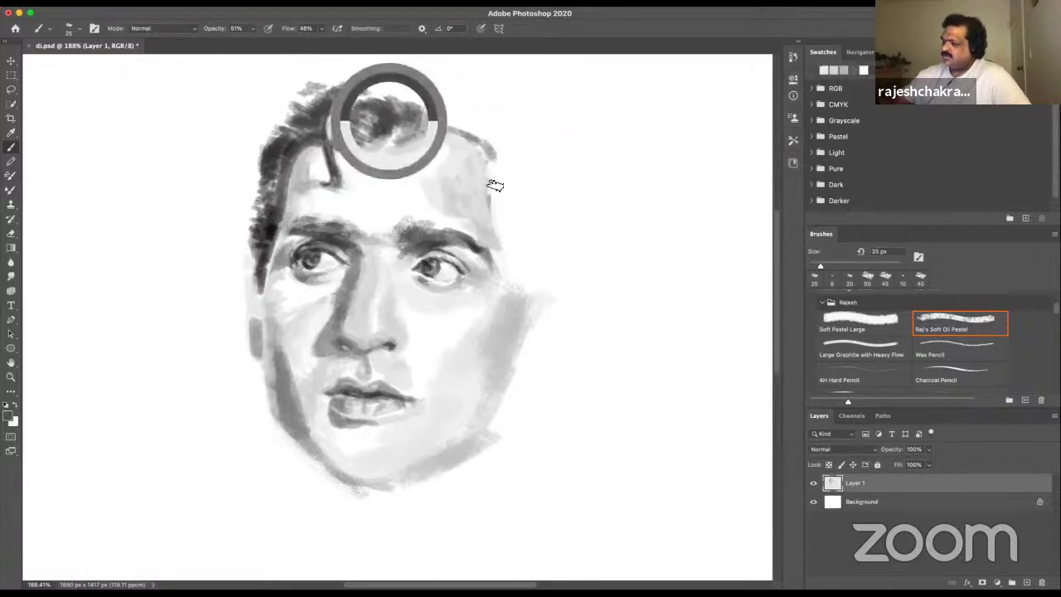
left_click_drag(456, 135, 496, 162)
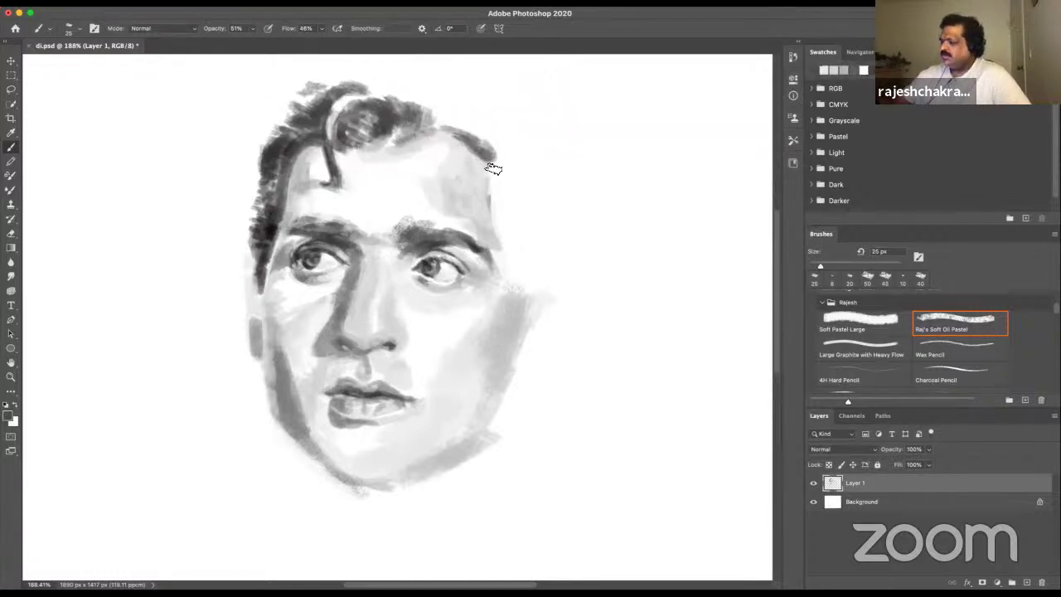
mouse_move(500, 214)
left_mouse_down()
mouse_move(489, 174)
mouse_move(507, 241)
mouse_move(522, 258)
mouse_move(529, 246)
mouse_move(510, 262)
left_mouse_up()
- Touch up the skin around the right eye with sampled light grey and refine the right eyebrow's outer end with a 9 px brush
left_click(493, 240, "alt")
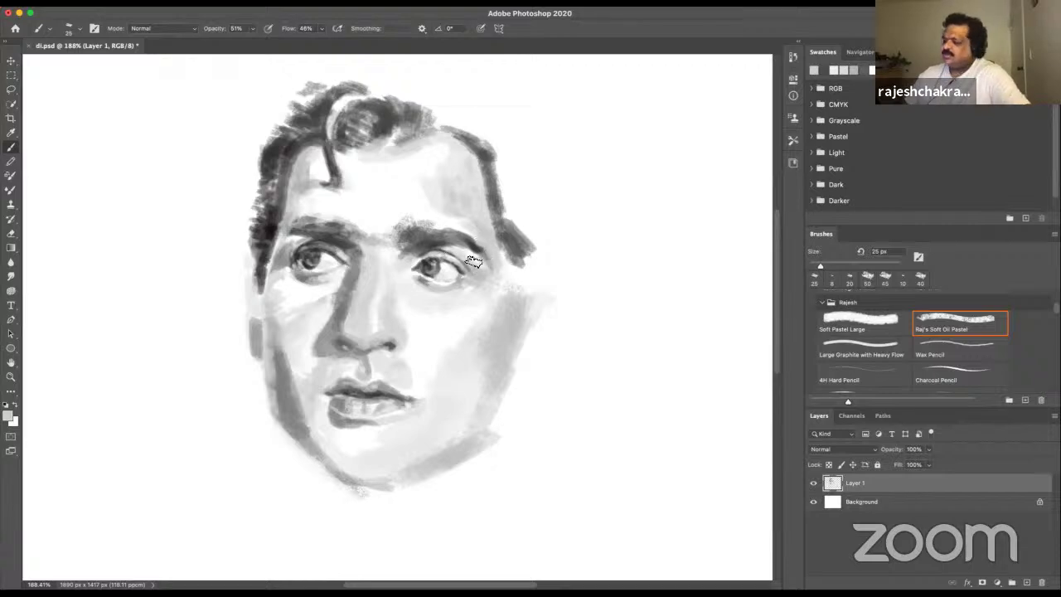
key("bracketleft")
left_click_drag(455, 241, 476, 248)
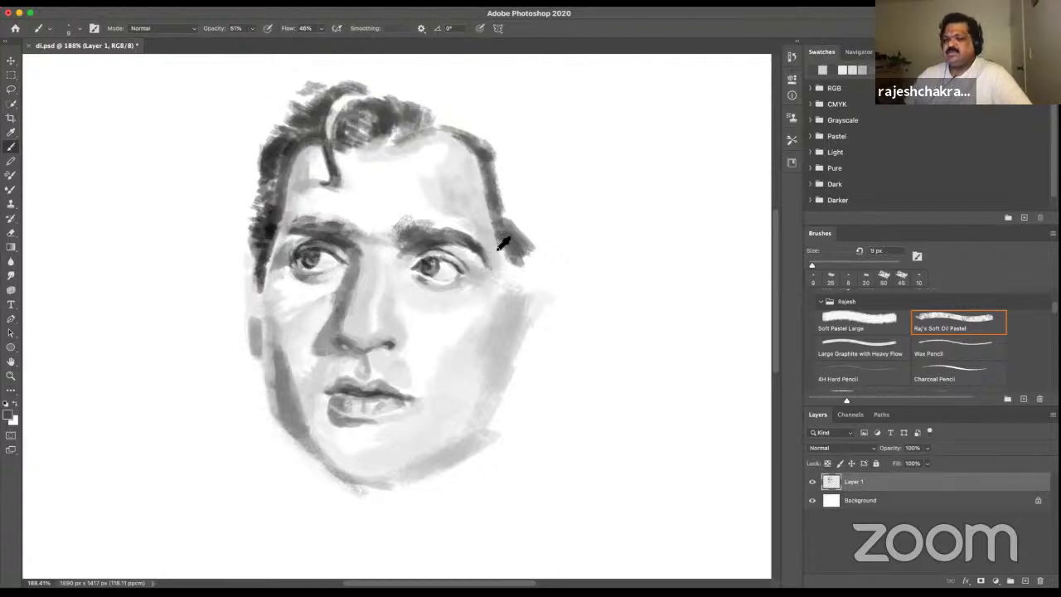
- Extend the right sideburn downward and build up the dark hair along the right side with a 30 px brush and near-black sampled from the left hair
mouse_move(523, 234)
left_mouse_down()
mouse_move(493, 227)
mouse_move(514, 313)
left_mouse_up()
key("bracketright")
key("bracketright")
key("bracketright")
left_click(269, 235, "alt")
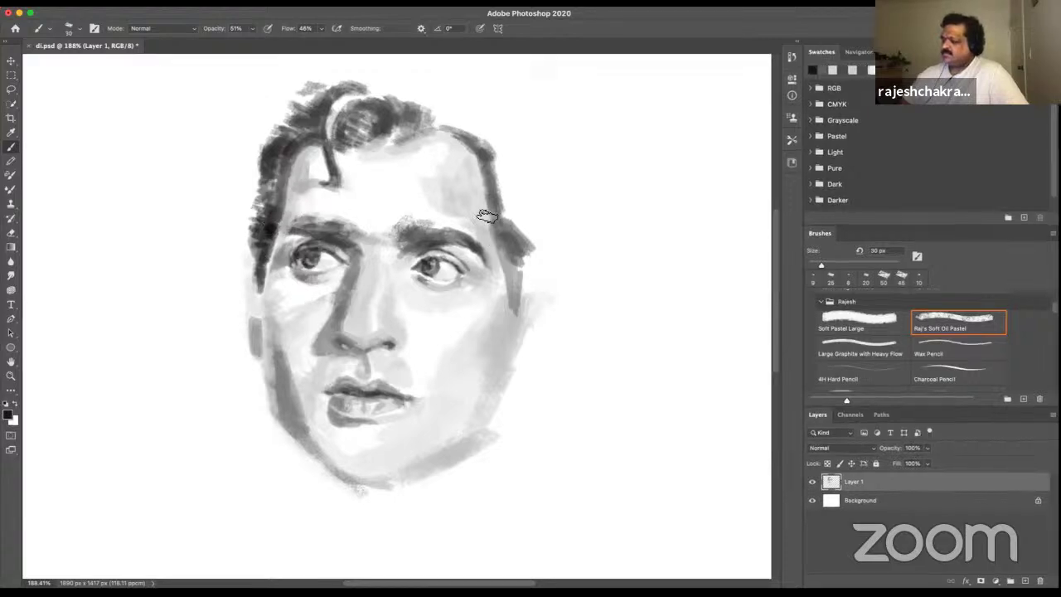
mouse_move(490, 217)
left_mouse_down()
mouse_move(517, 274)
mouse_move(507, 240)
mouse_move(522, 240)
mouse_move(521, 218)
mouse_move(539, 244)
left_mouse_up()
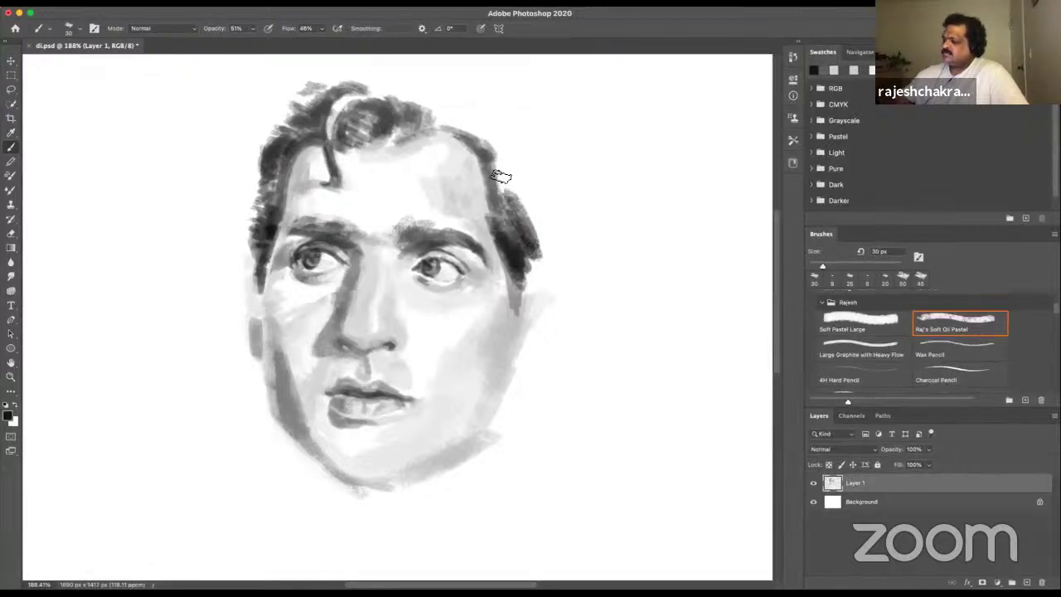
mouse_move(494, 175)
left_mouse_down()
mouse_move(525, 221)
mouse_move(498, 160)
mouse_move(525, 194)
mouse_move(509, 157)
mouse_move(524, 166)
mouse_move(531, 221)
mouse_move(529, 172)
mouse_move(539, 264)
left_mouse_up()
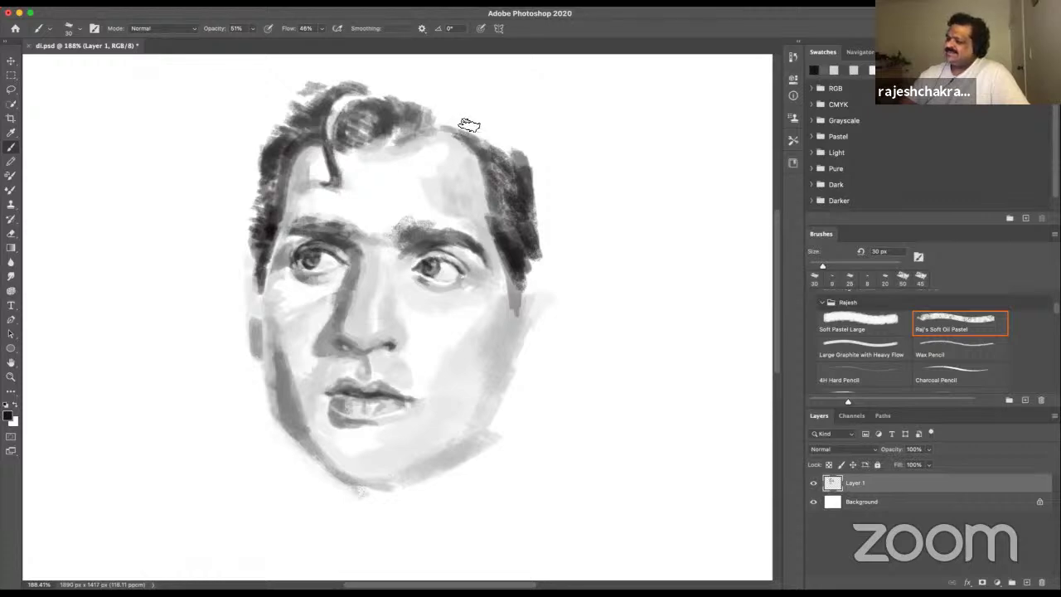
mouse_move(478, 128)
left_mouse_down()
mouse_move(469, 133)
mouse_move(484, 147)
mouse_move(474, 136)
left_mouse_up()
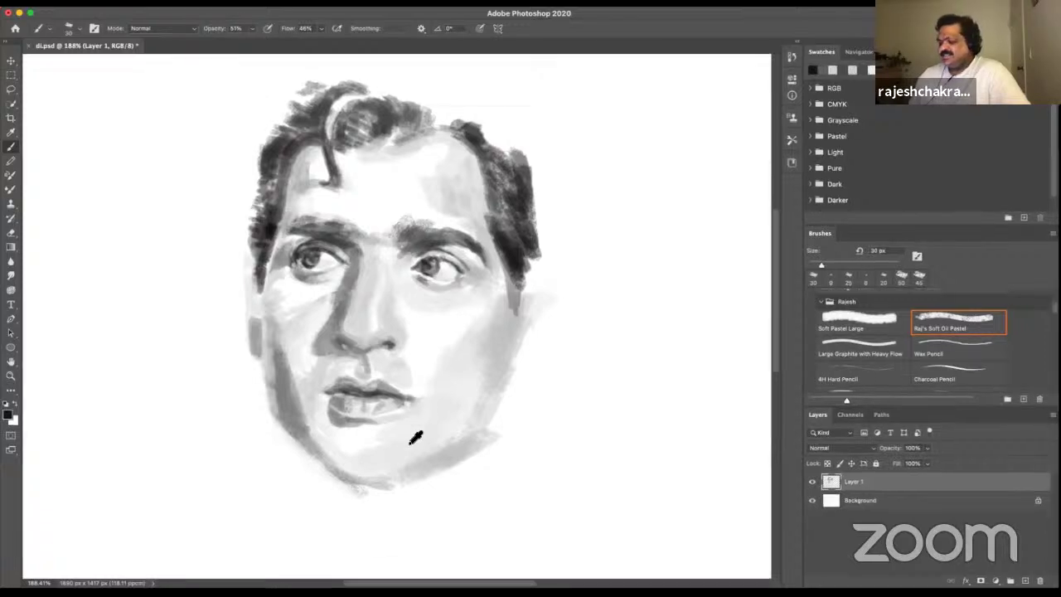
- Reshape the shadow under the lower lip with light and mid greys sampled around the mouth
left_click(409, 427, "alt")
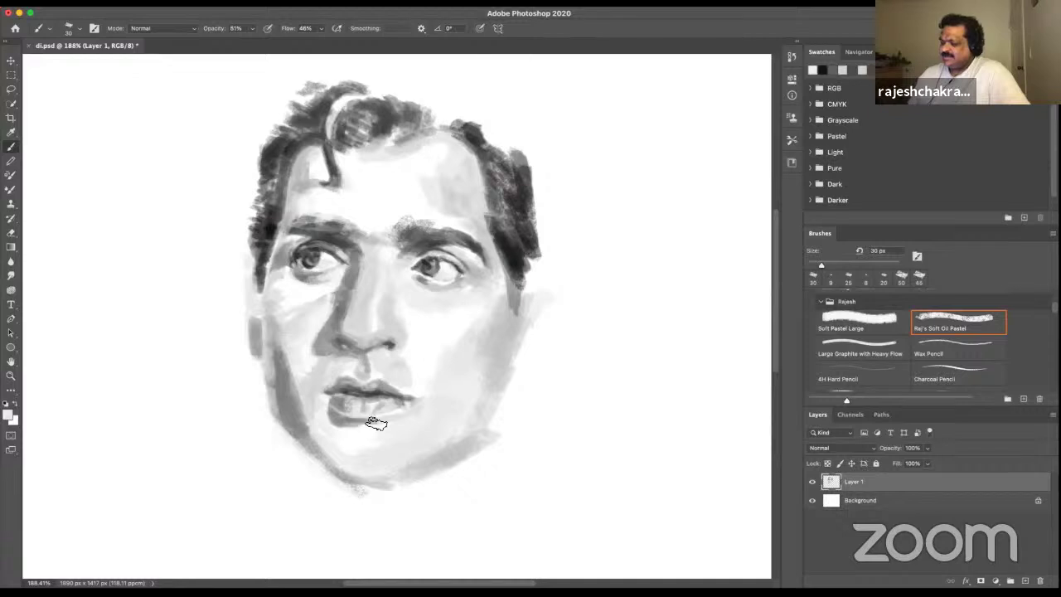
left_click(339, 420, "alt")
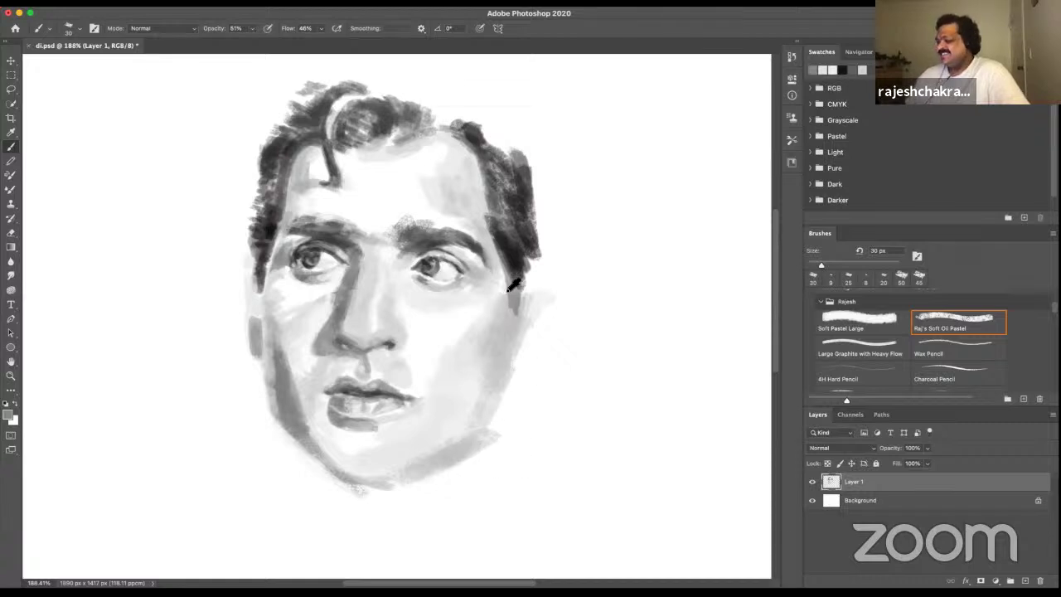
- Refine the hair edge at the left temple with a 15 px brush, using sampled dark grey and light skin grey
left_click(499, 244, "alt")
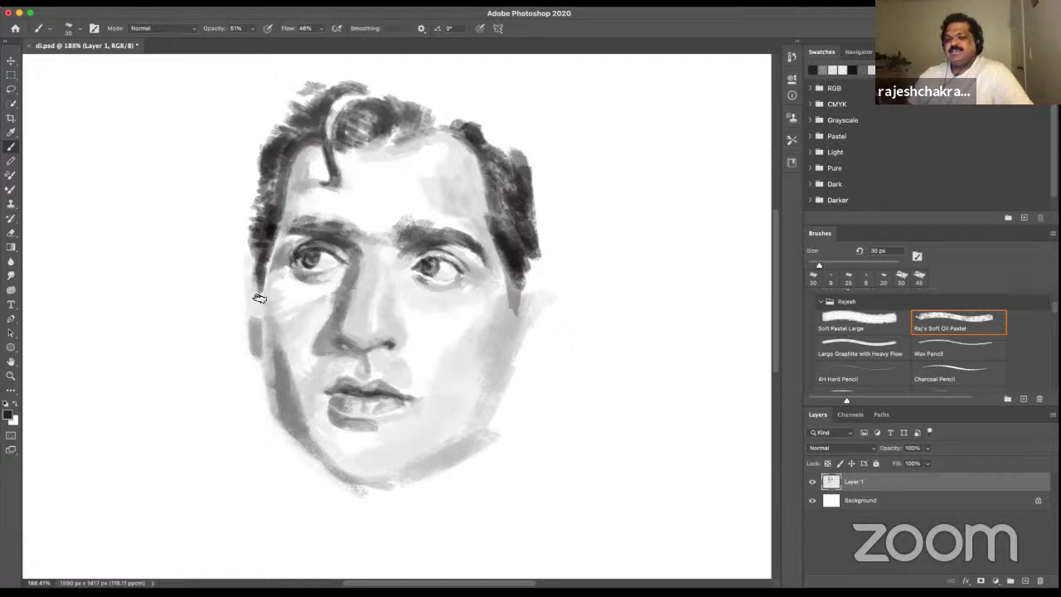
key("bracketleft")
key("bracketleft")
left_click_drag(267, 241, 268, 259)
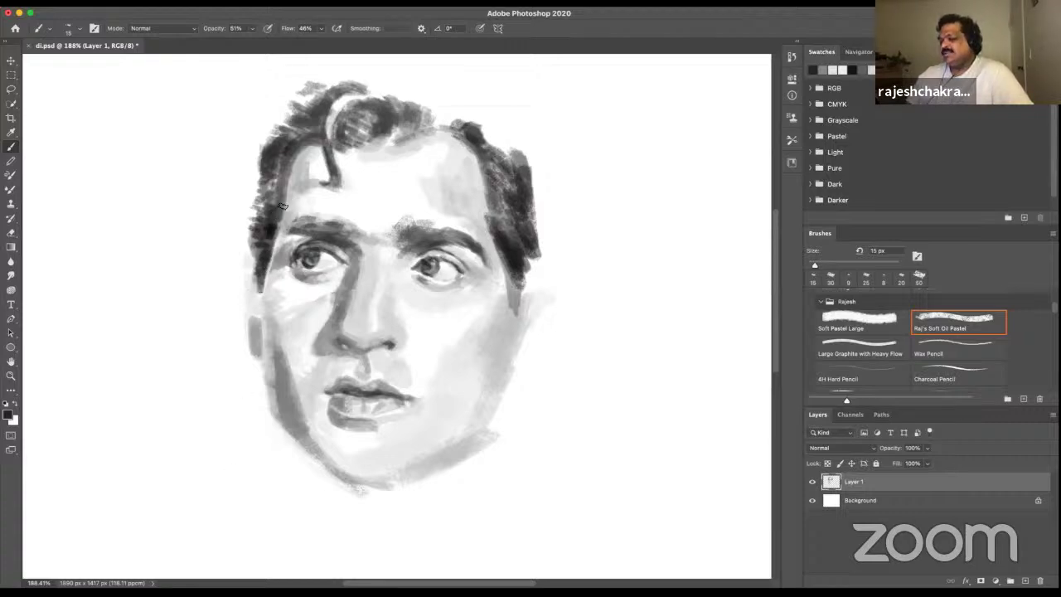
left_click_drag(284, 222, 269, 250)
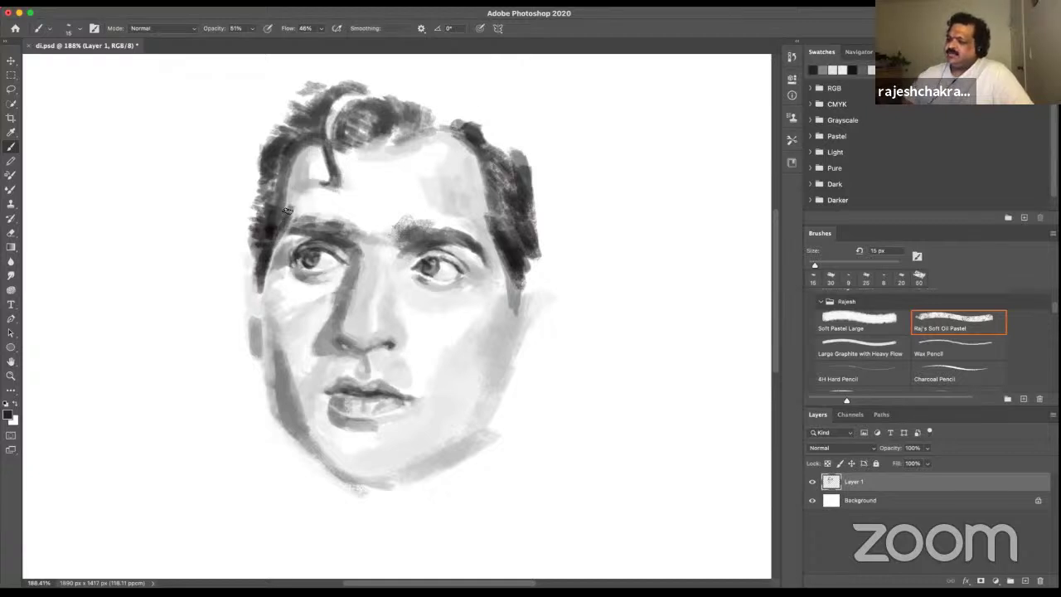
left_click(283, 230, "alt")
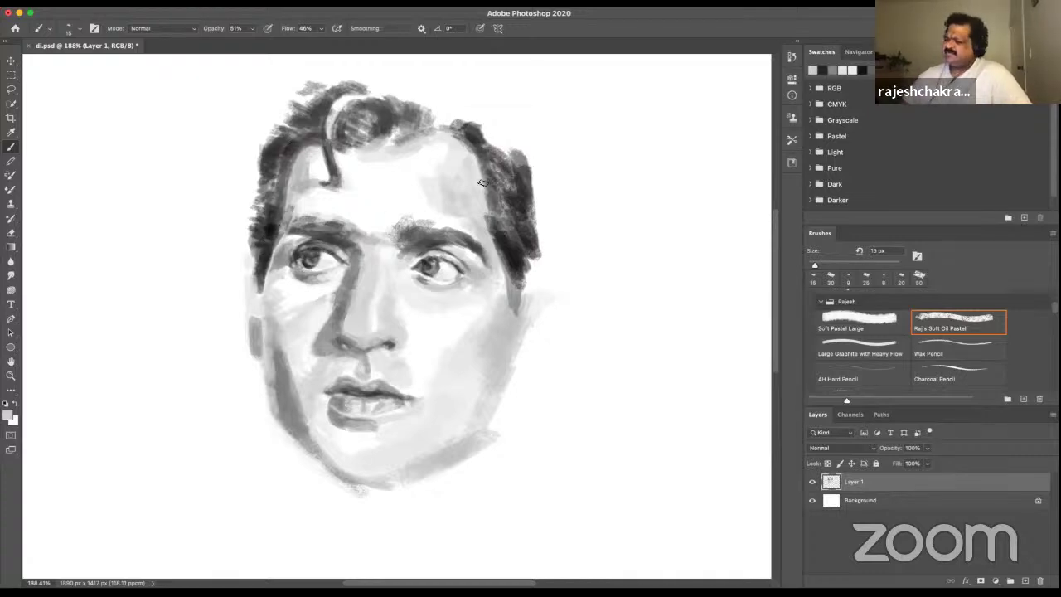
- Refine the inner ends and upper edge of the eyebrows with sampled dark greys and near-white skin tone
left_click(335, 236, "alt")
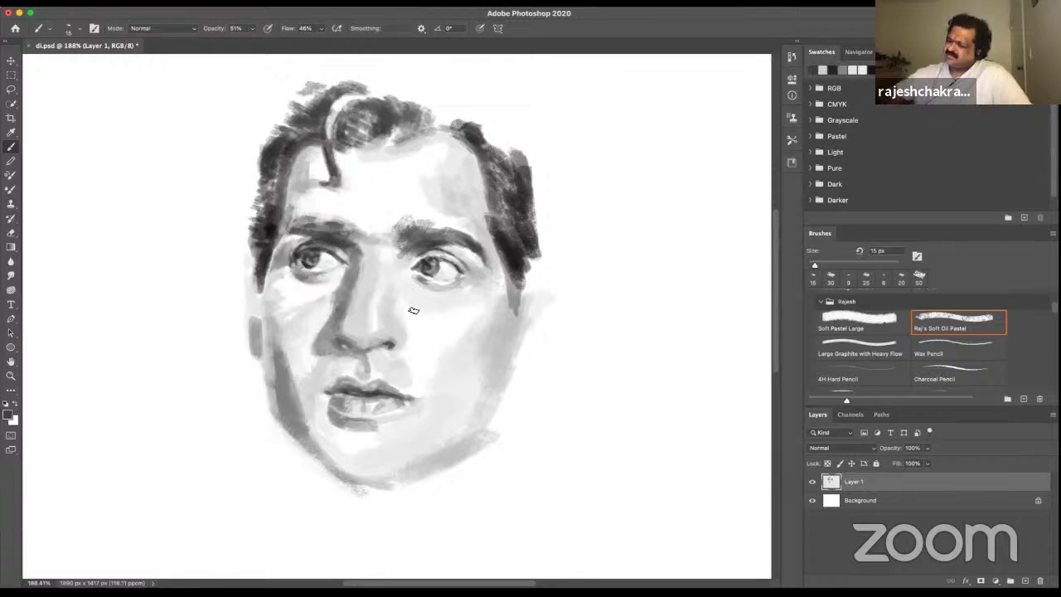
left_click(340, 224, "alt")
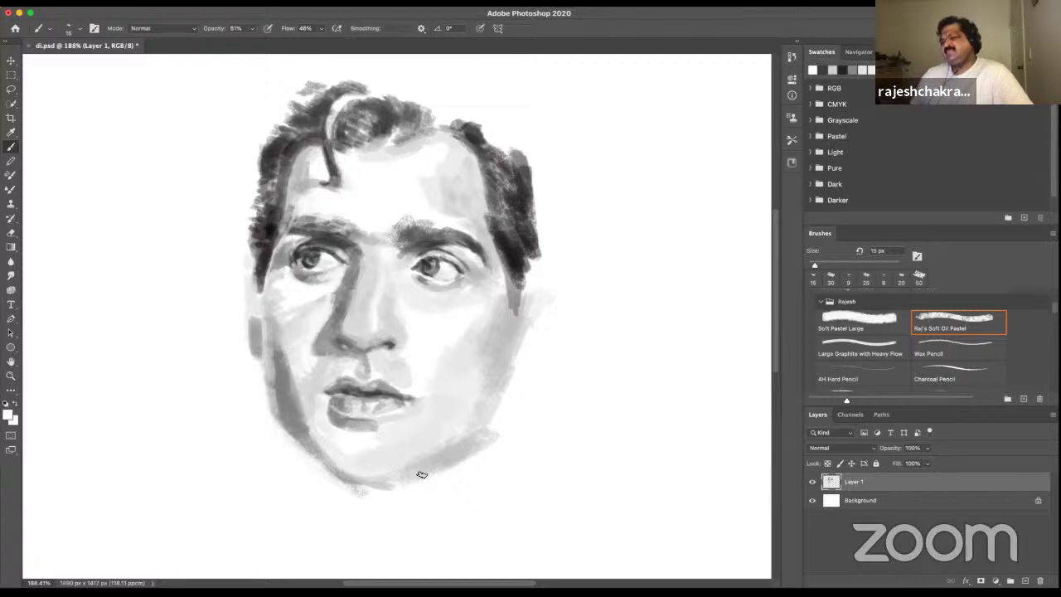
left_click(397, 236, "alt")
left_click_drag(398, 229, 407, 242)
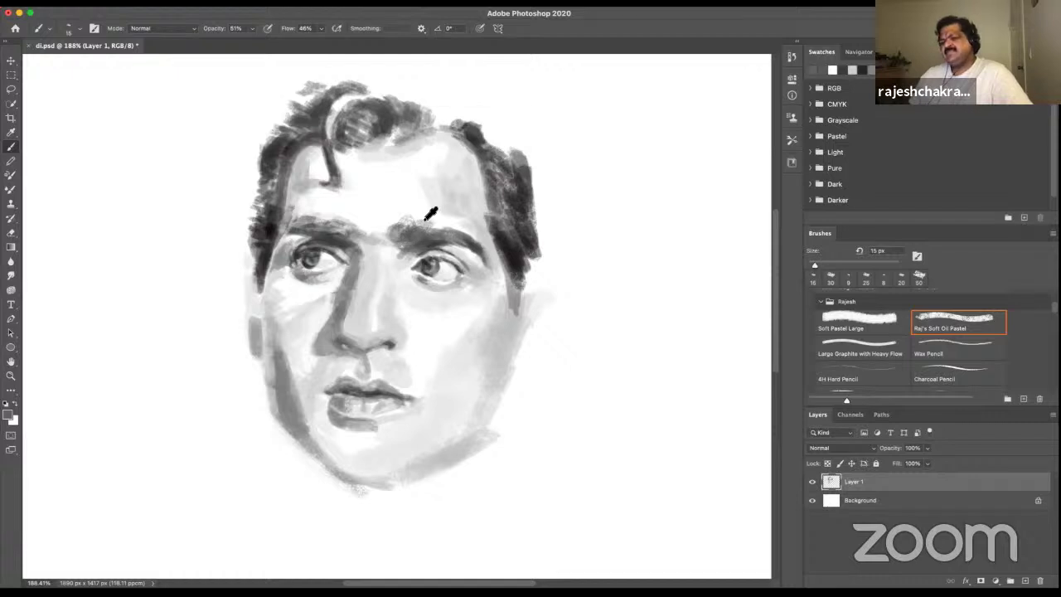
left_click(414, 217, "alt")
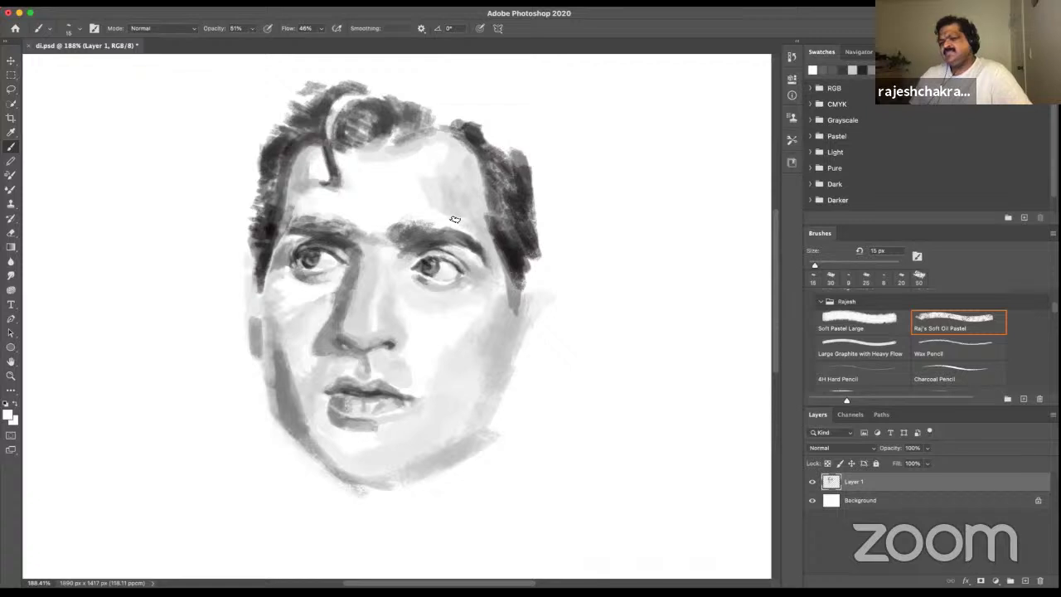
left_click(433, 236, "alt")
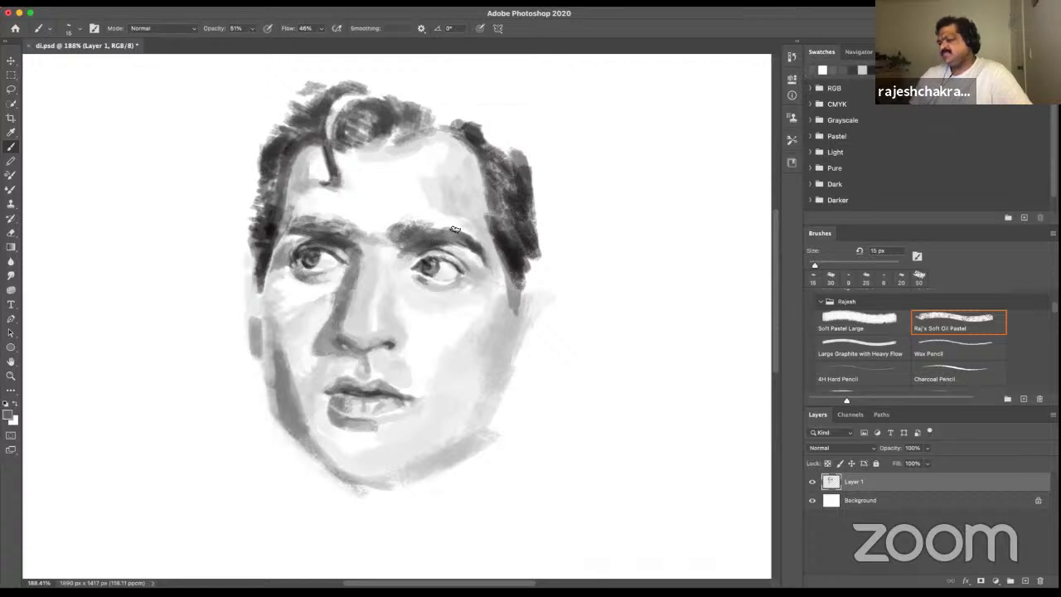
left_click(430, 223, "alt")
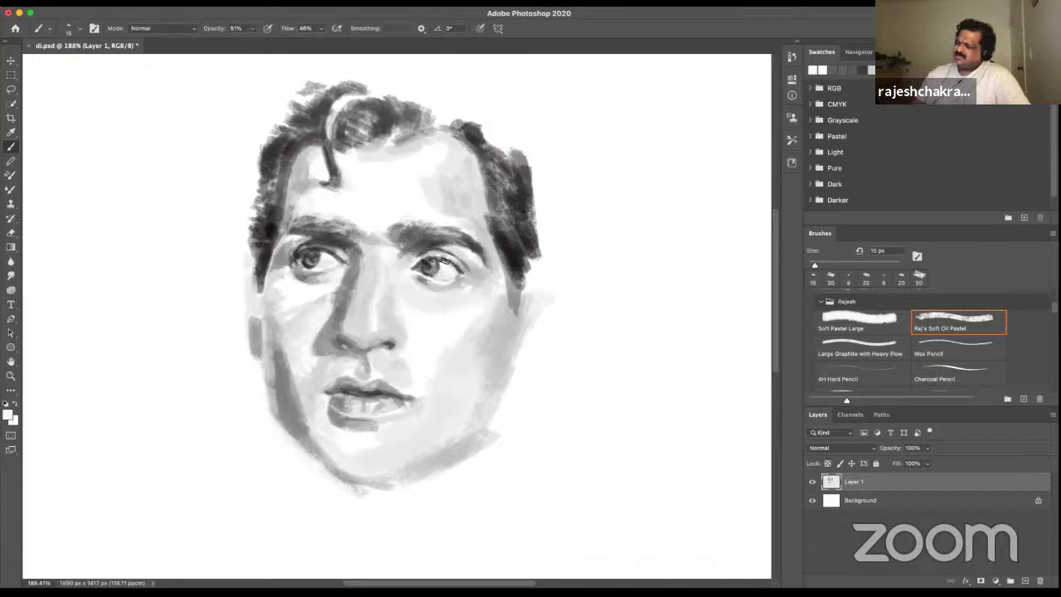
- Shade the lower eyelid of the right eye with light and mid greys sampled beneath it
left_click(444, 284, "alt")
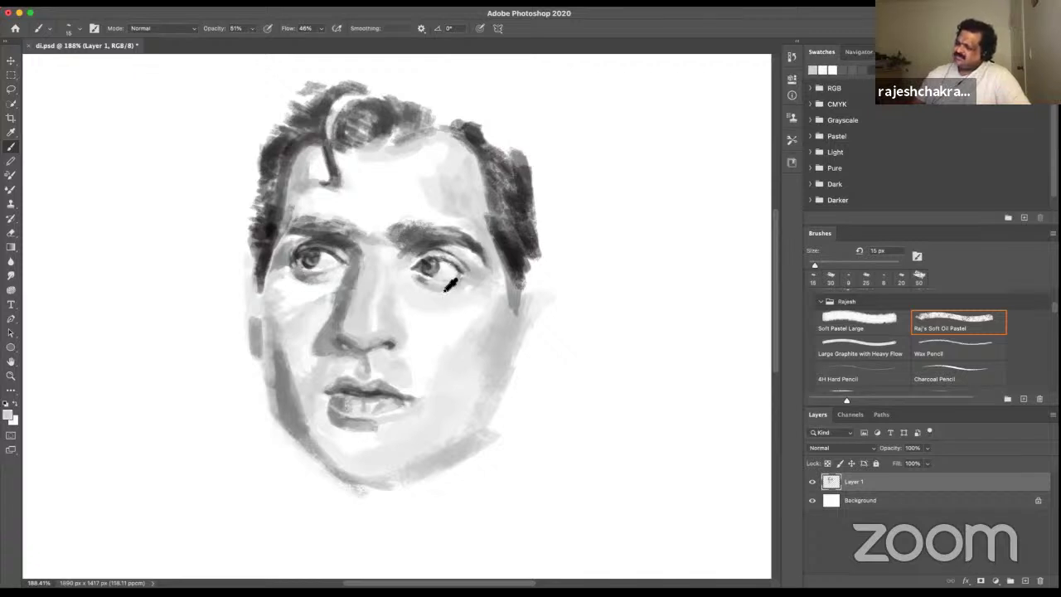
left_click(421, 280, "alt")
left_click_drag(456, 282, 437, 283)
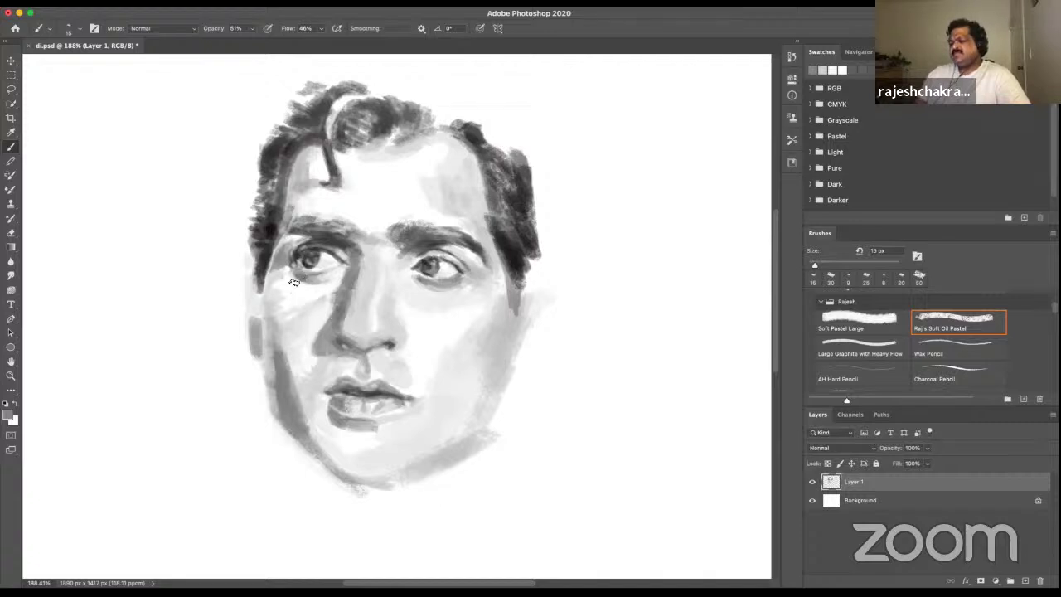
- Rework the shading below the left eye and toward its outer corner with sampled mid and light greys
left_click_drag(282, 287, 278, 282)
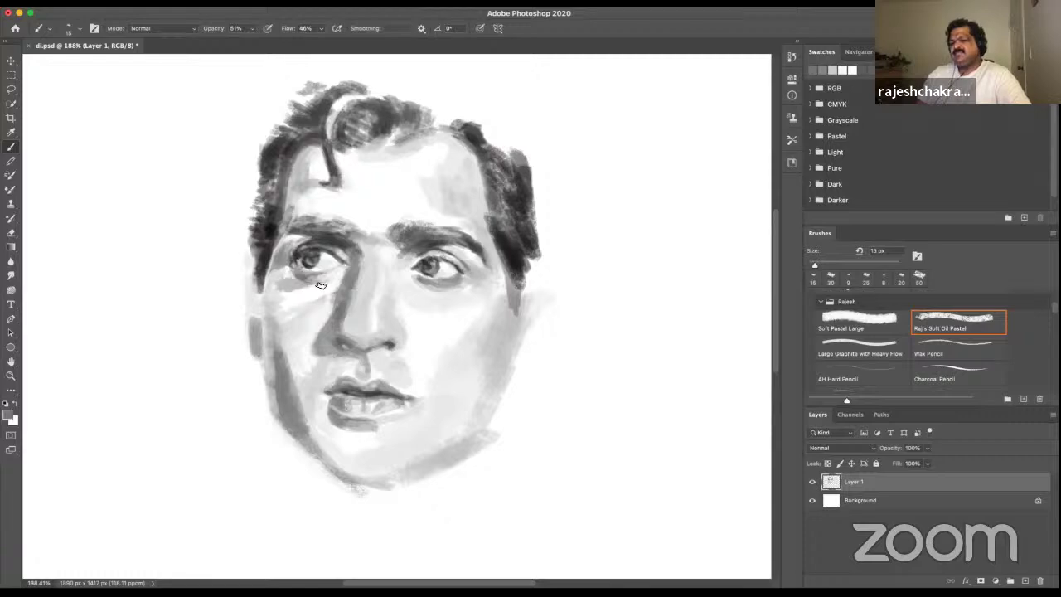
left_click(307, 297, "alt")
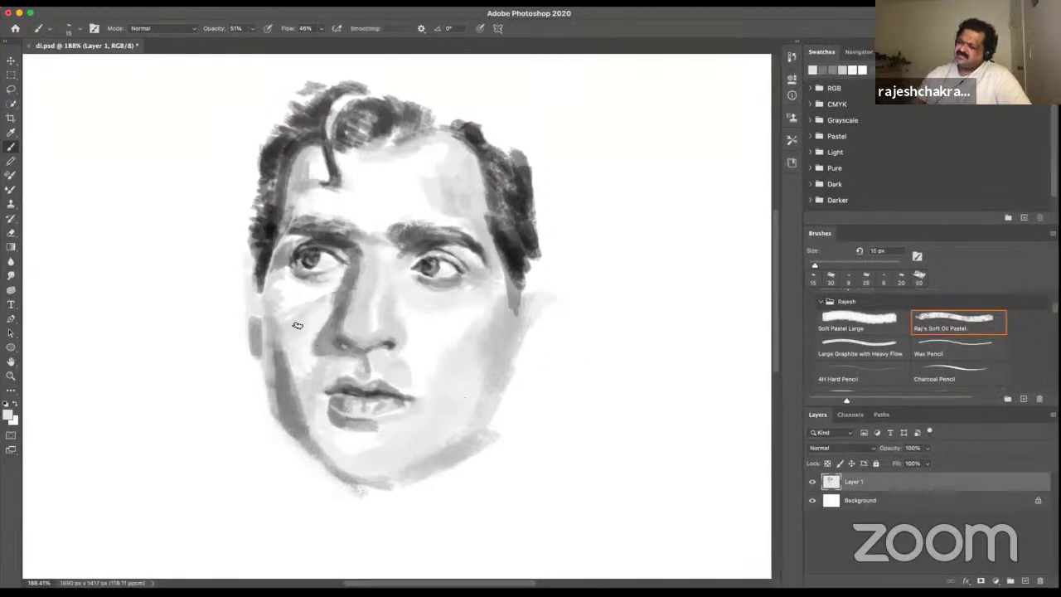
left_click(311, 272, "alt")
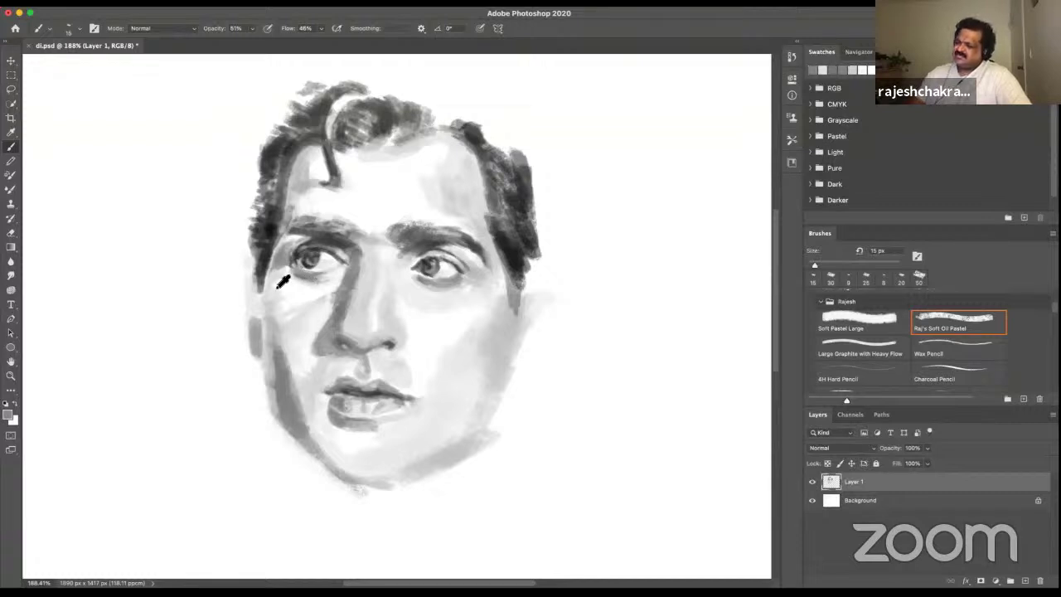
left_click(296, 280, "alt")
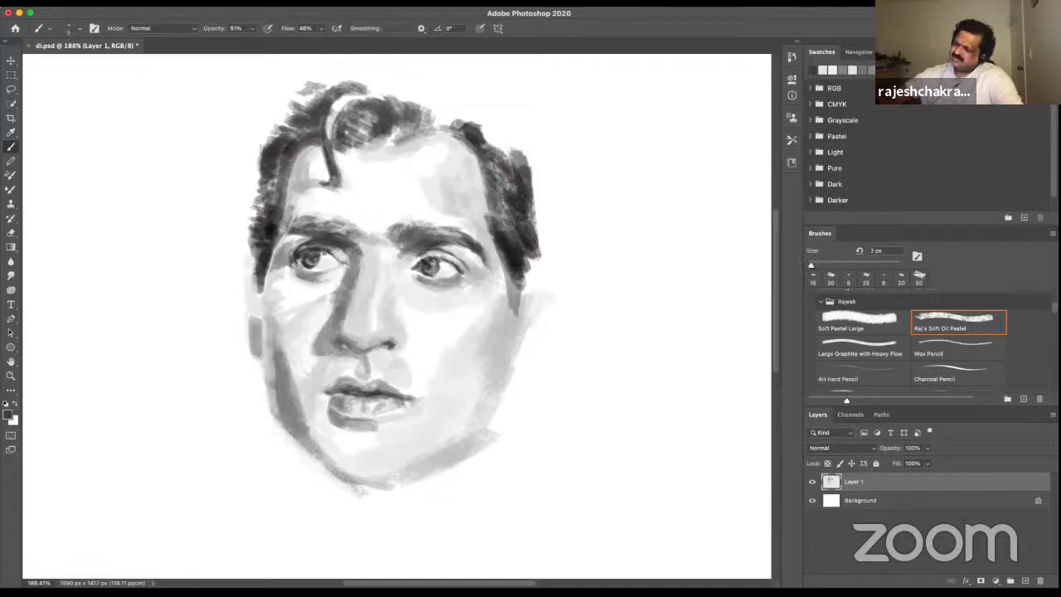
- Define the left eye's inner corner and upper lid with a 7 px brush and greys sampled around the eye and eyebrow
left_click(331, 256)
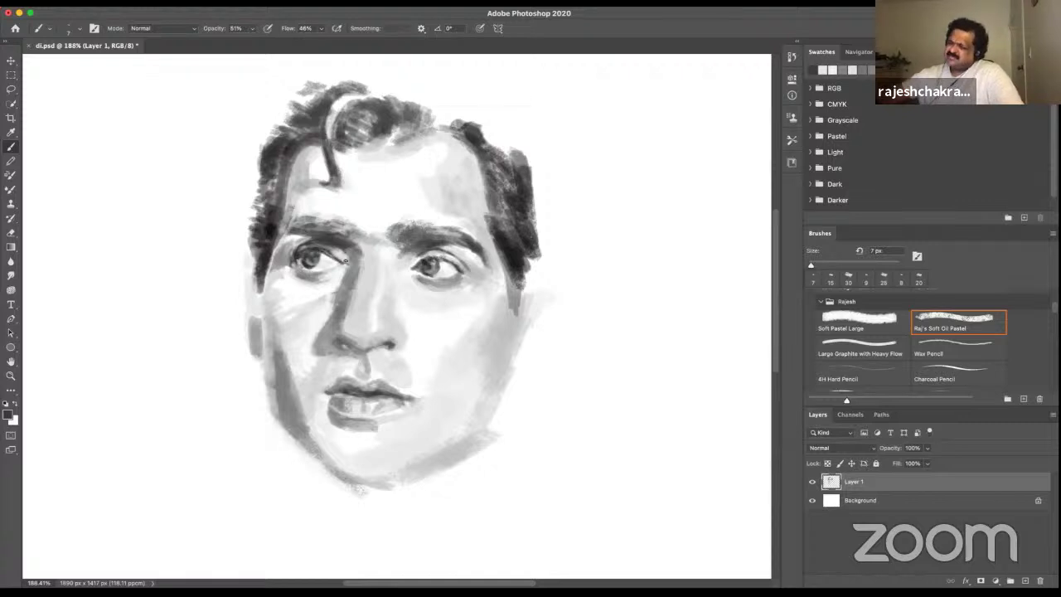
left_click(335, 259, "alt")
left_click(333, 233, "alt")
left_click(340, 242, "alt")
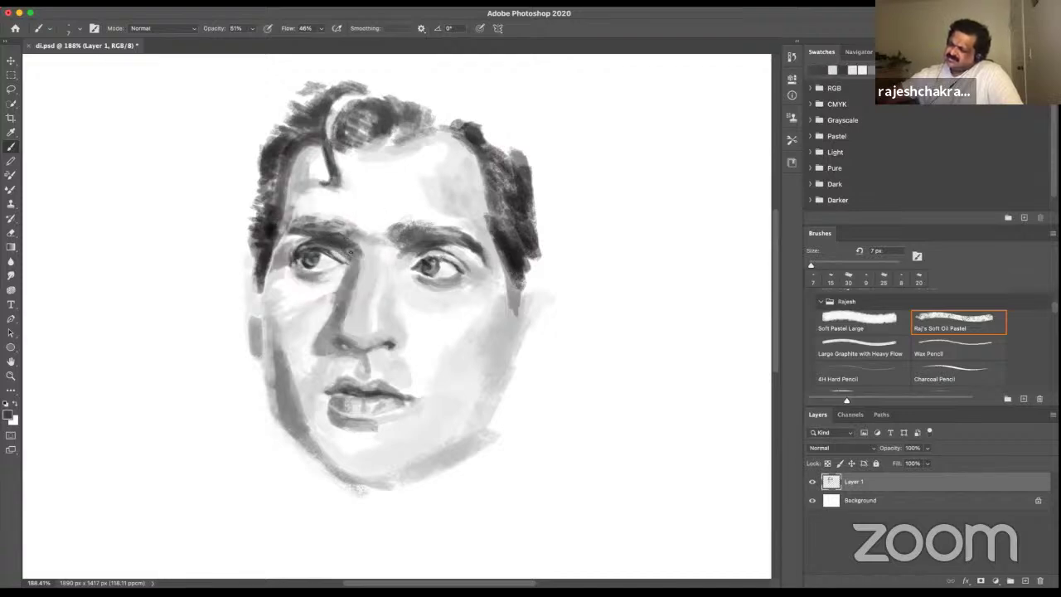
left_click(332, 252, "alt")
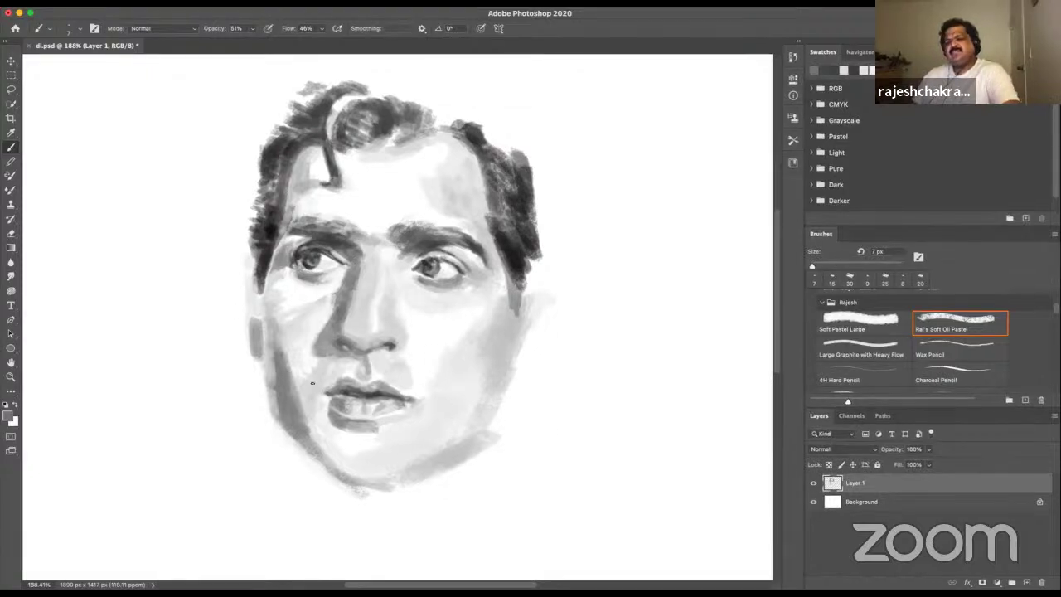
- Model the left cheek from below the eye to the jaw with a 35 px brush, blending sampled light and mid greys
key("]")
key("]")
key("]")
key("]")
key("]")
key("]")
key("]")
key("]")
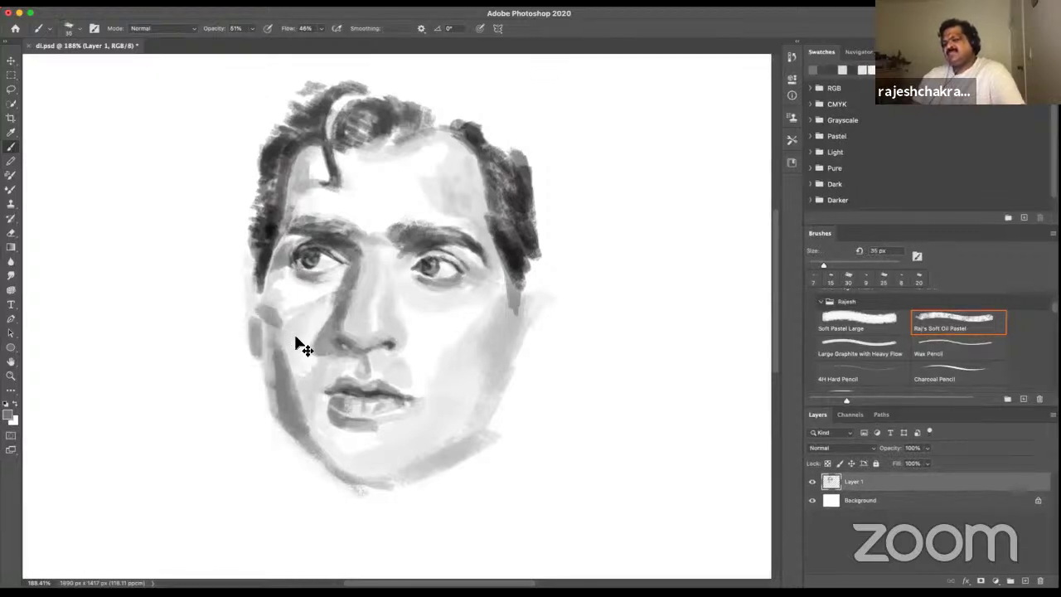
left_click(271, 299, "alt")
left_click_drag(274, 308, 282, 306)
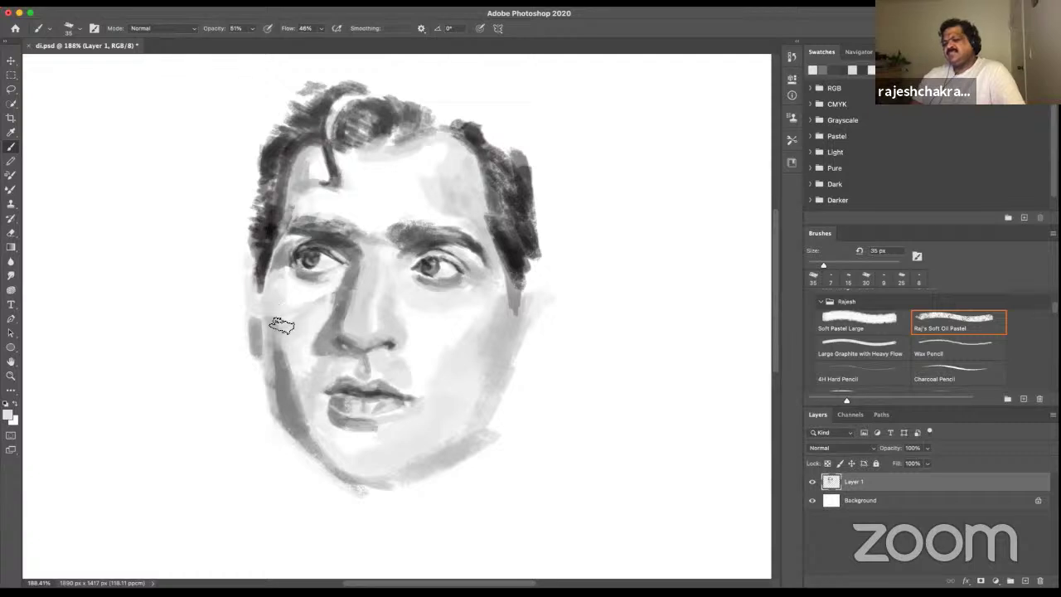
left_click(281, 369, "alt")
mouse_move(276, 342)
left_mouse_down()
mouse_move(287, 340)
mouse_move(278, 332)
left_mouse_up()
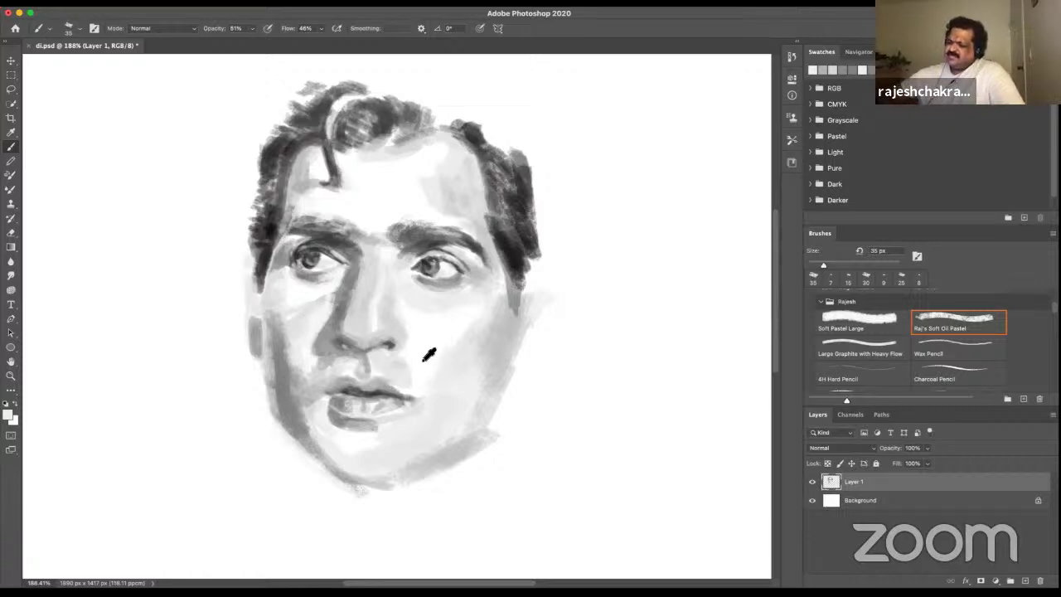
- Lighten the skin above the upper lip and darken the upper lip and mouth line with a 9 px brush
left_click(424, 358, "alt")
left_click_drag(348, 374, 358, 376)
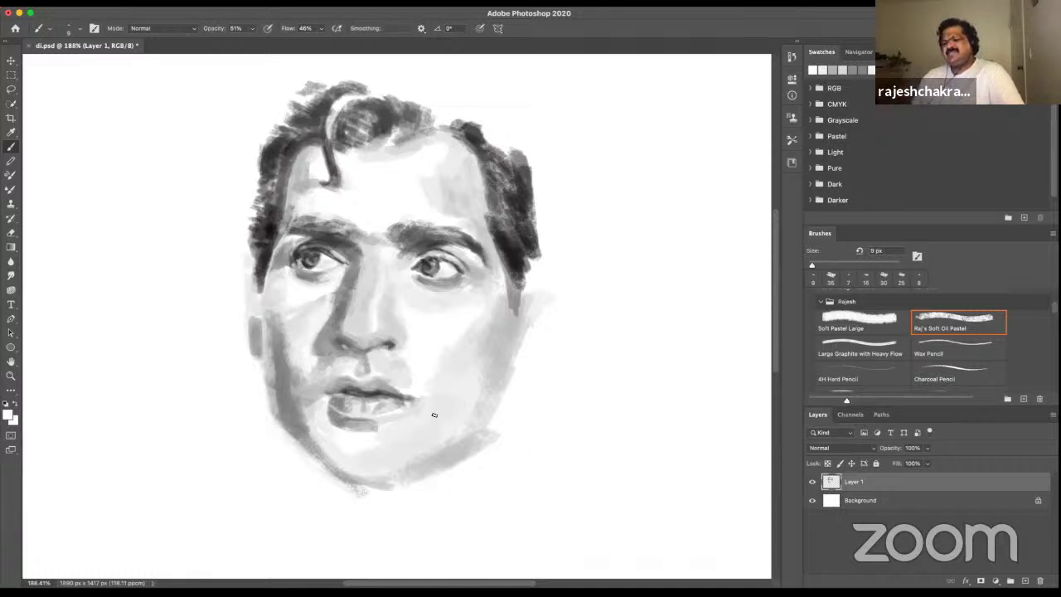
left_click(382, 386, "alt")
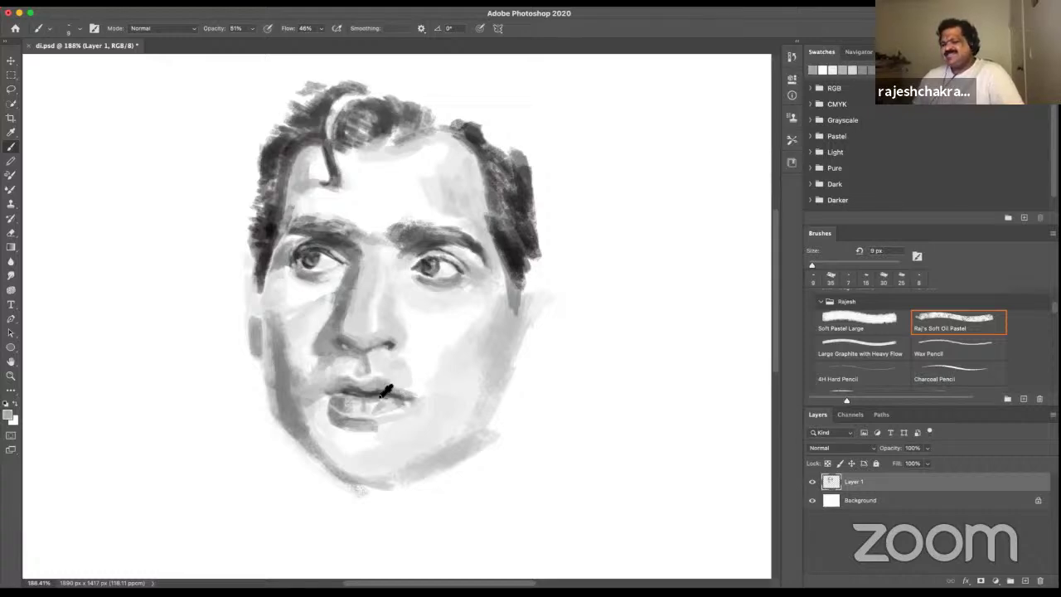
left_click_drag(379, 387, 371, 393)
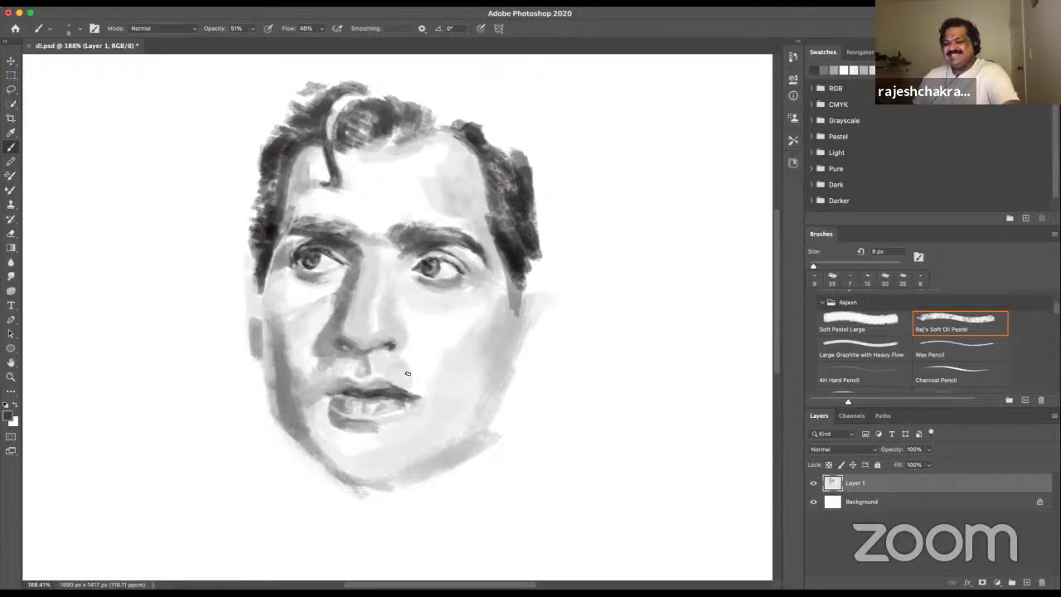
- Thicken the dark hair along the left side outward from temple to sideburn with a 30 px brush and sampled dark grey
key("bracketright")
key("bracketright")
key("bracketright")
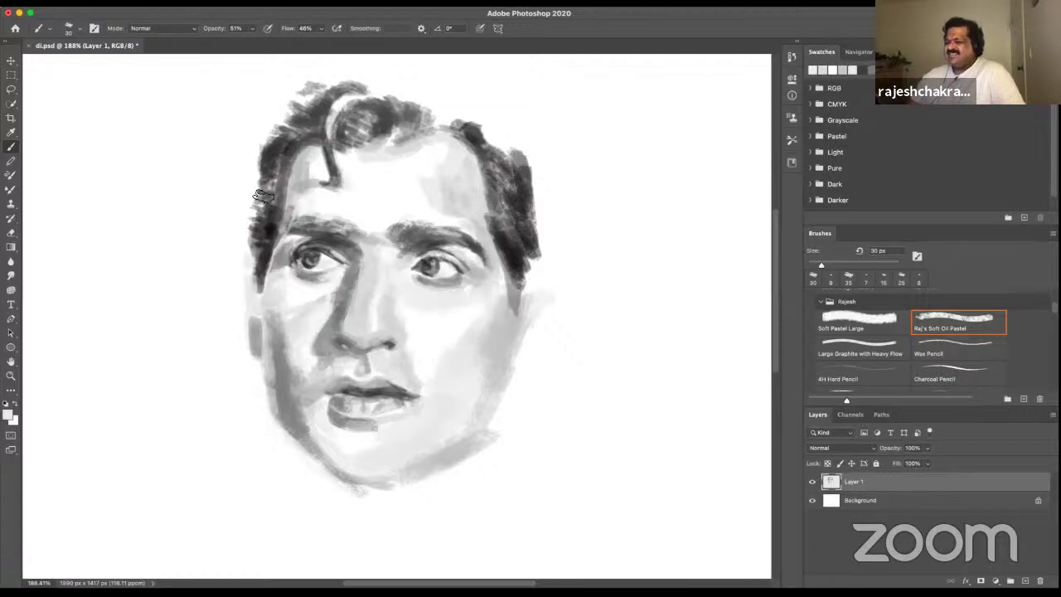
left_click(261, 259, "alt")
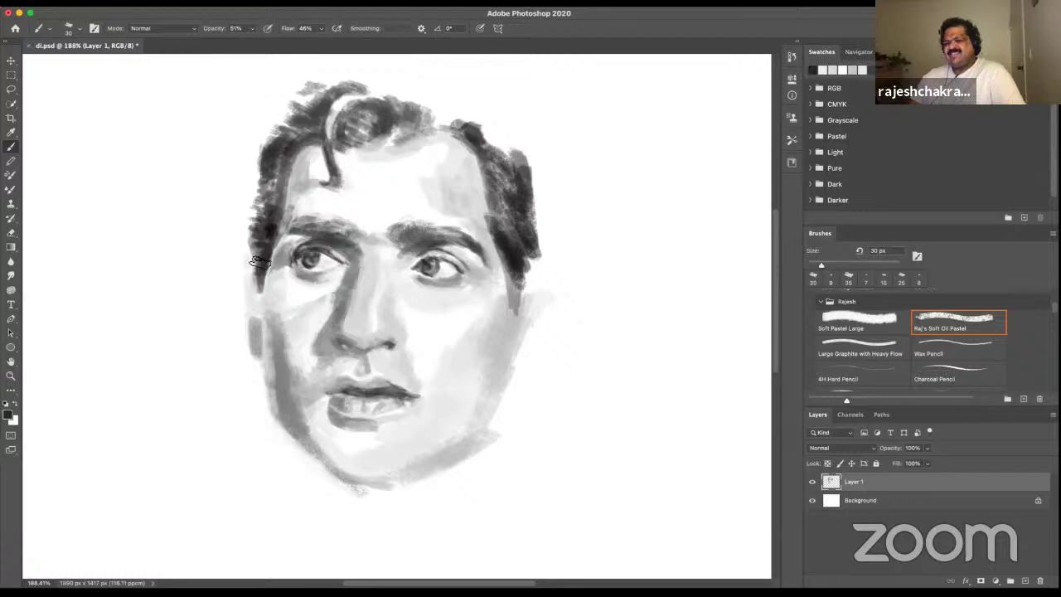
mouse_move(256, 304)
left_mouse_down()
mouse_move(262, 241)
mouse_move(253, 264)
mouse_move(251, 252)
left_mouse_up()
mouse_move(269, 197)
left_mouse_down()
mouse_move(250, 251)
mouse_move(267, 159)
left_mouse_up()
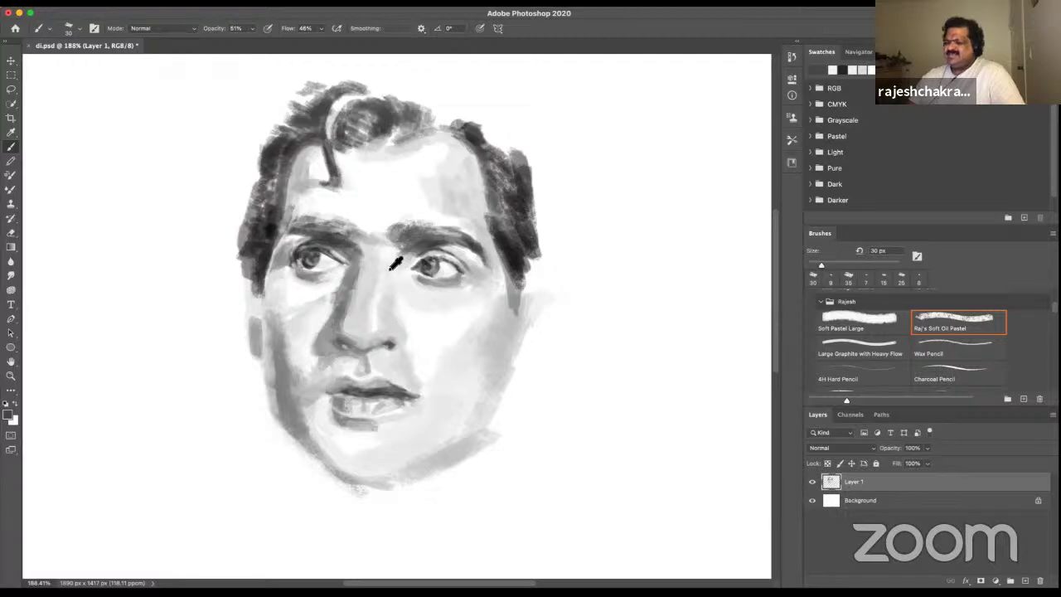
left_click(412, 246, "alt")
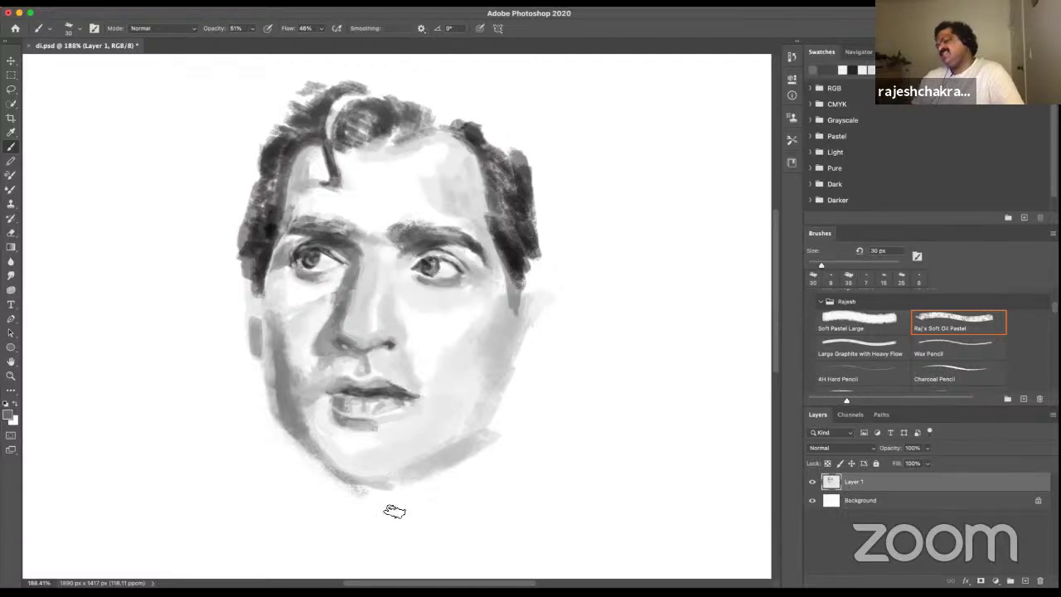
- Model both sides of the nose bridge with a 15 px brush, blending light and mid greys sampled from the nose
left_click(418, 251, "alt")
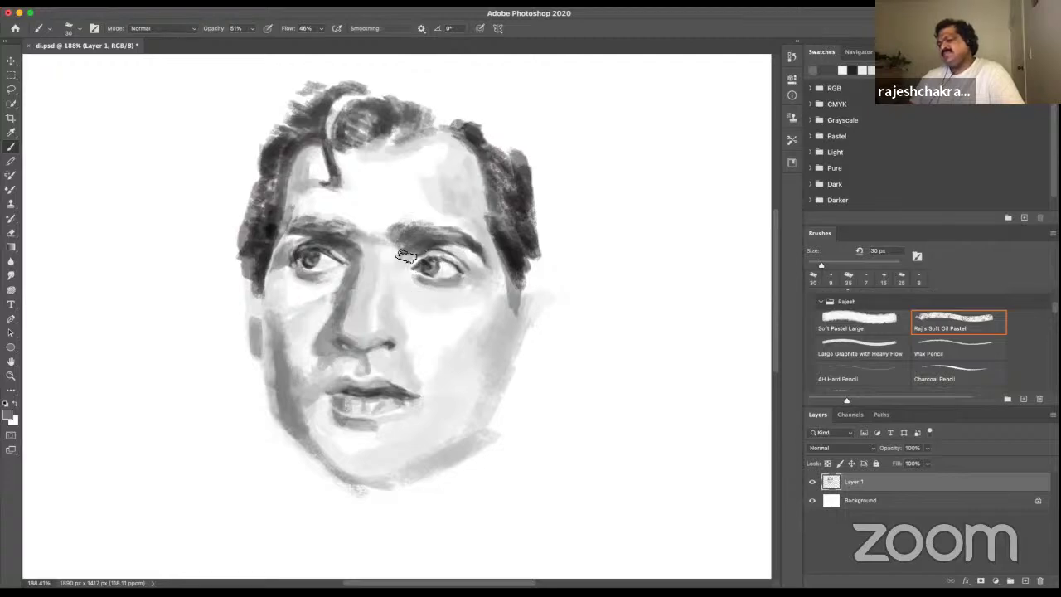
left_click(399, 263, "alt")
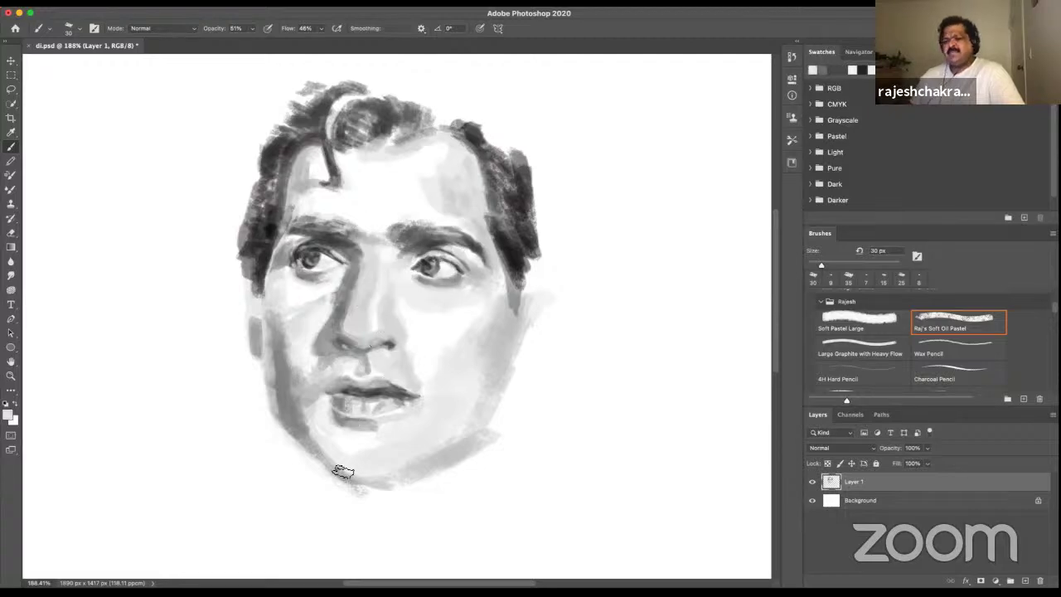
key("[")
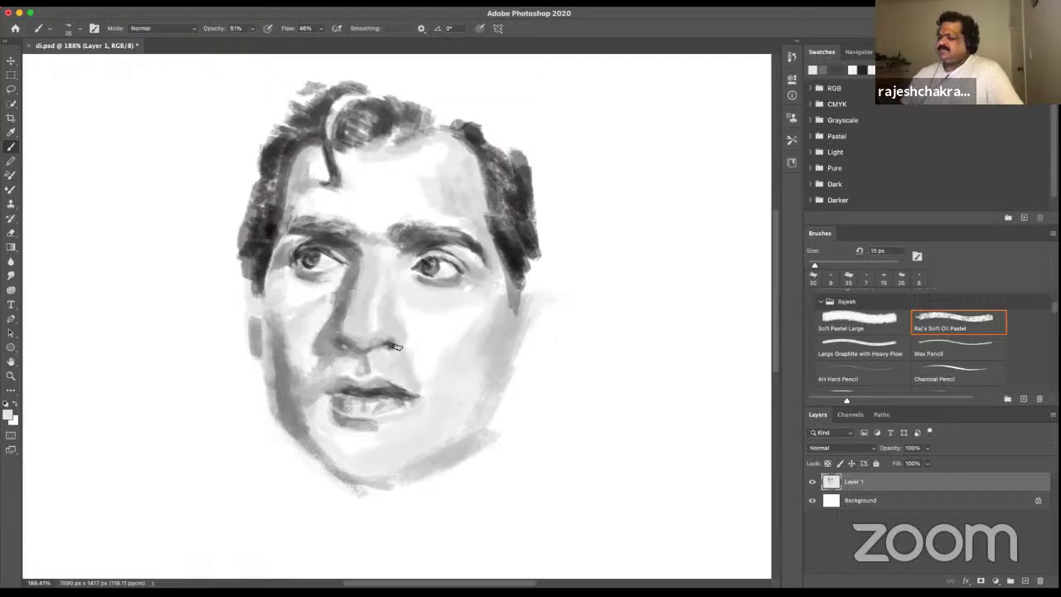
left_click(387, 307, "alt")
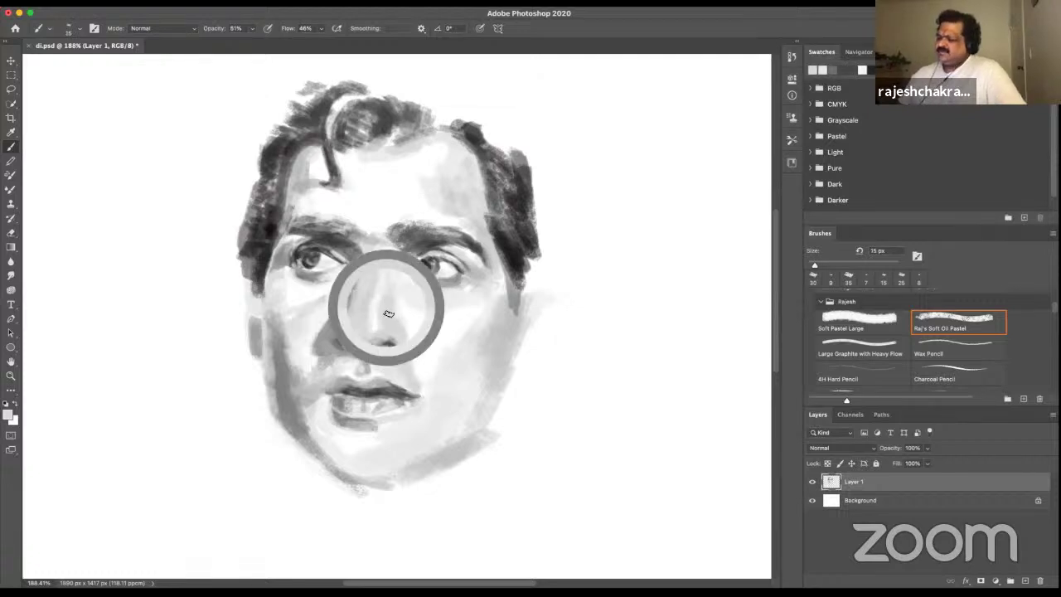
left_click(343, 308)
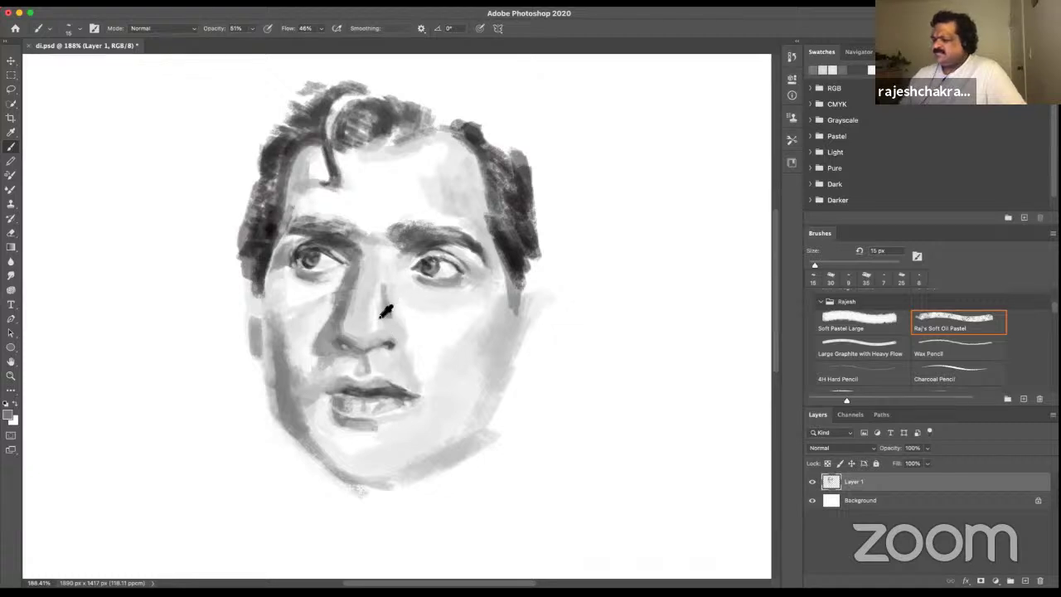
left_click(384, 313, "alt")
left_click(387, 313, "alt")
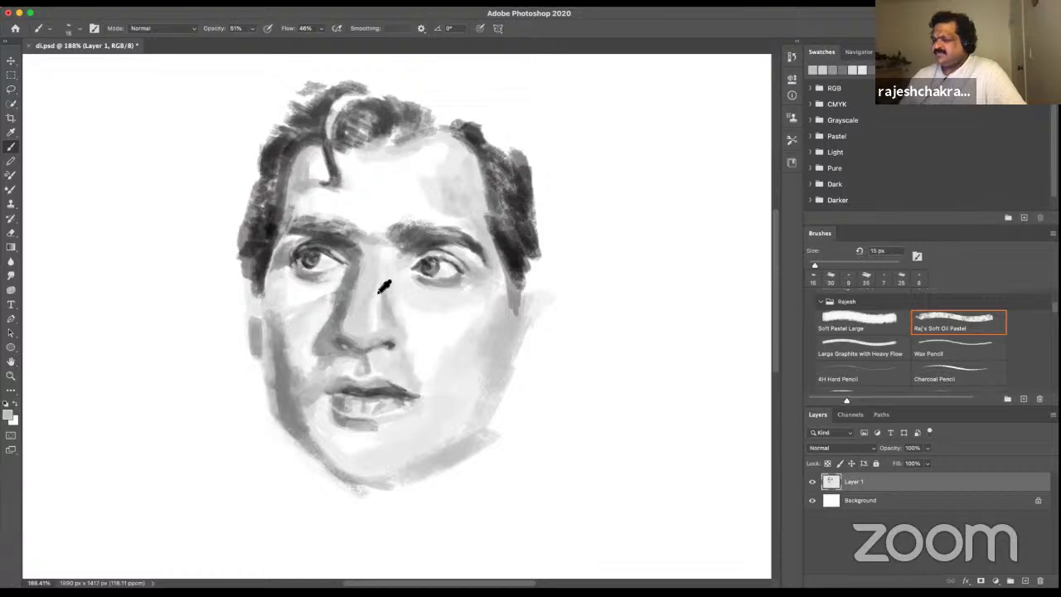
left_click(378, 282, "alt")
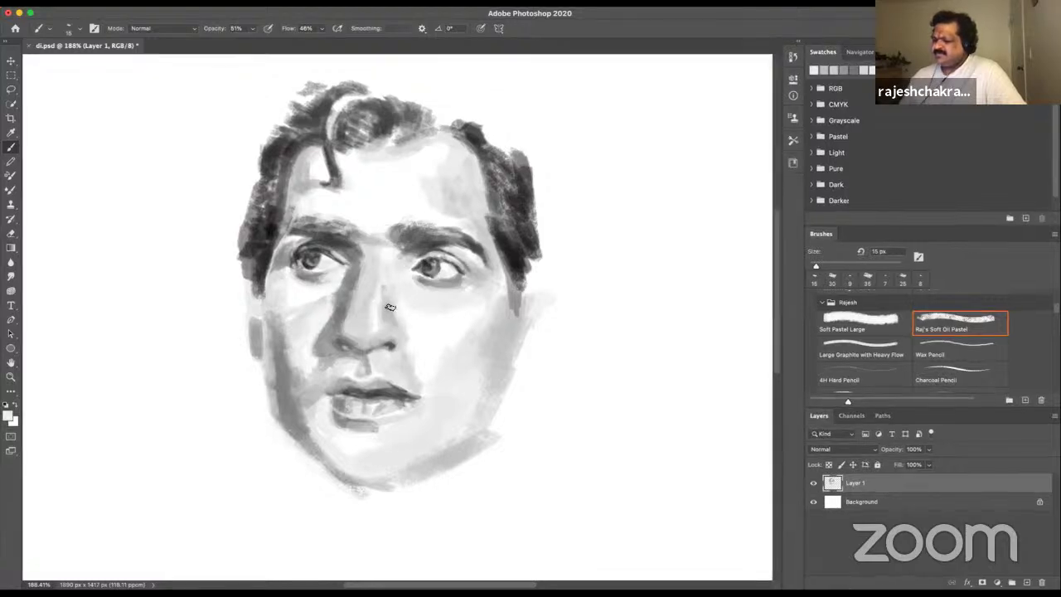
left_click(386, 307, "alt")
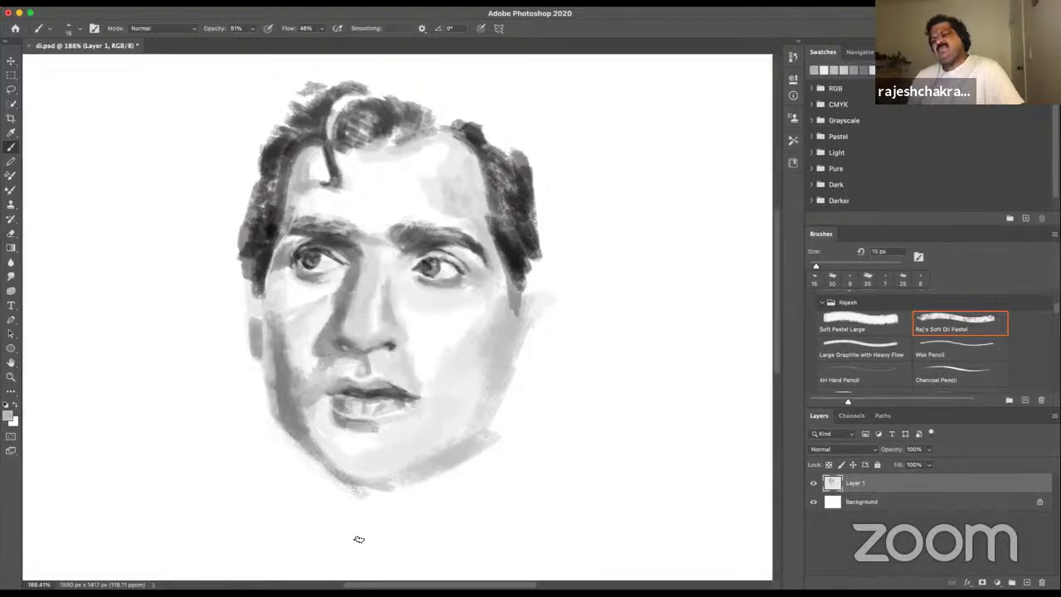
left_click(349, 308, "alt")
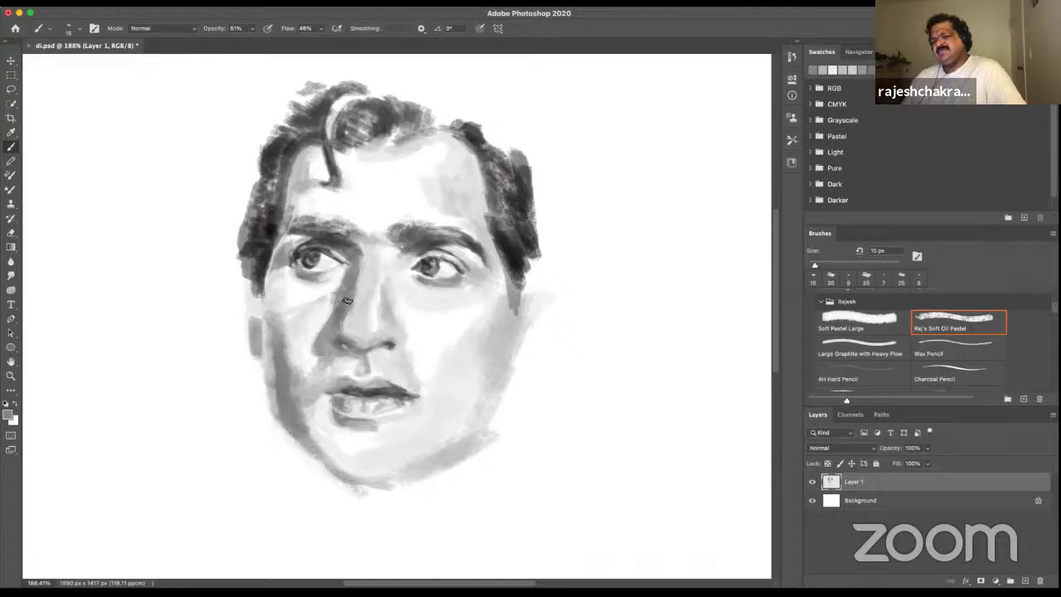
- Shape the underside of the nose tip and darken the right nostril with a 15 px brush and greys sampled around it
left_click(352, 359, "alt")
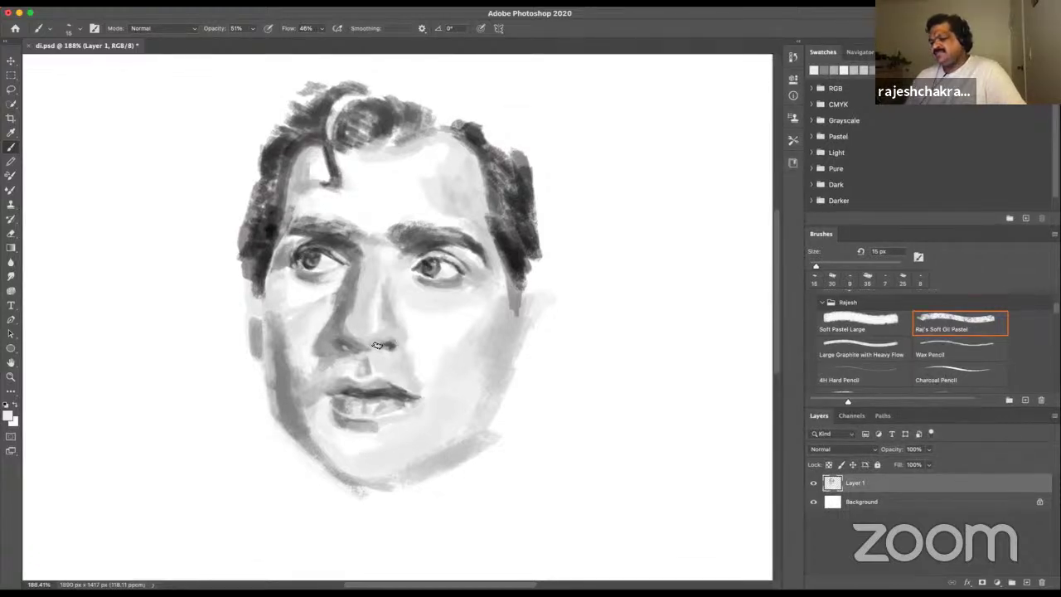
left_click(390, 342, "alt")
left_click(386, 345, "alt")
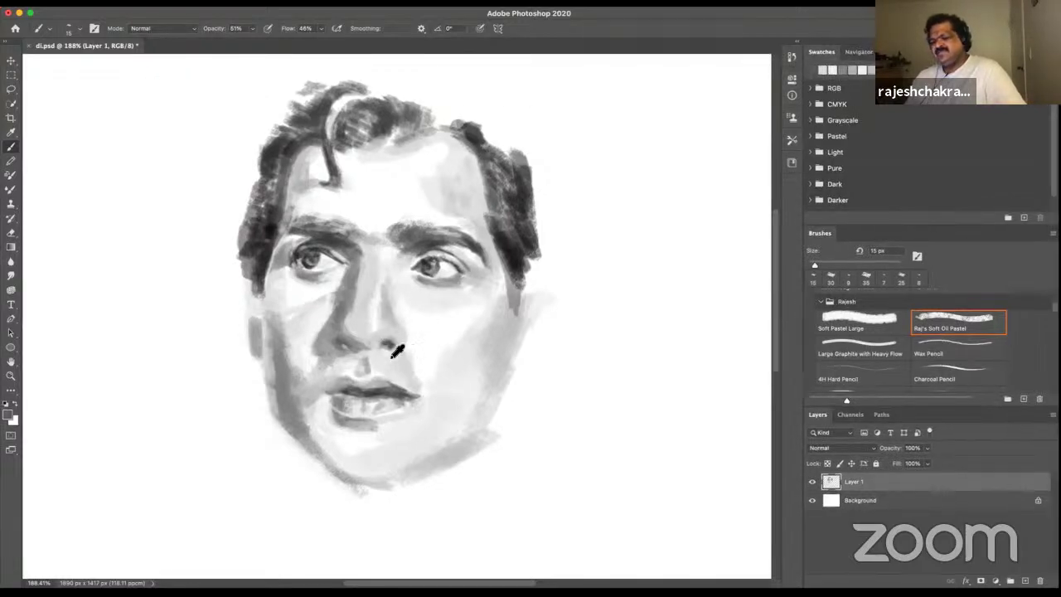
left_click(431, 336, "alt")
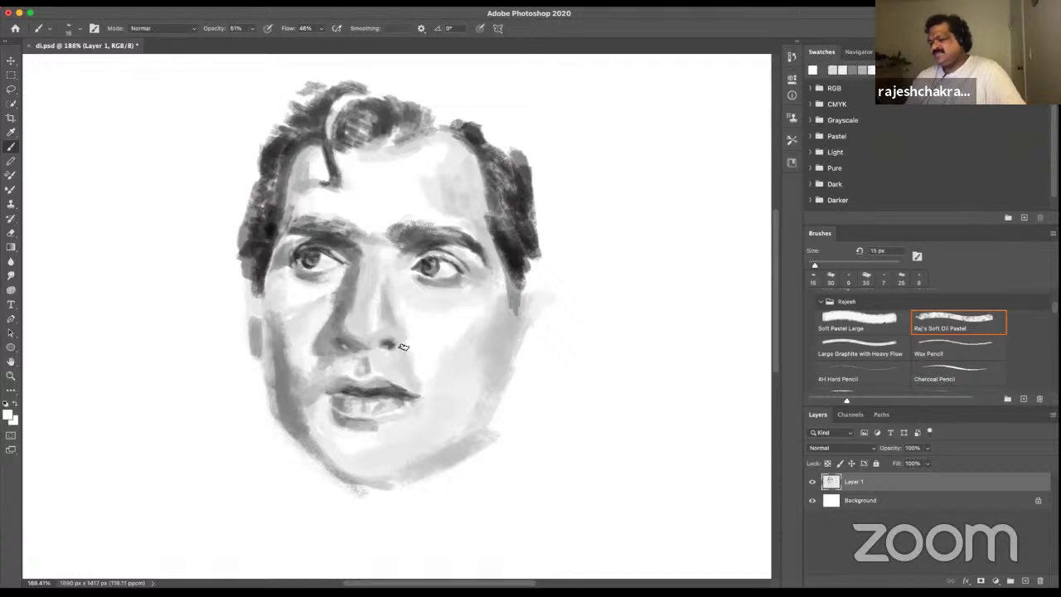
left_click(399, 335, "alt")
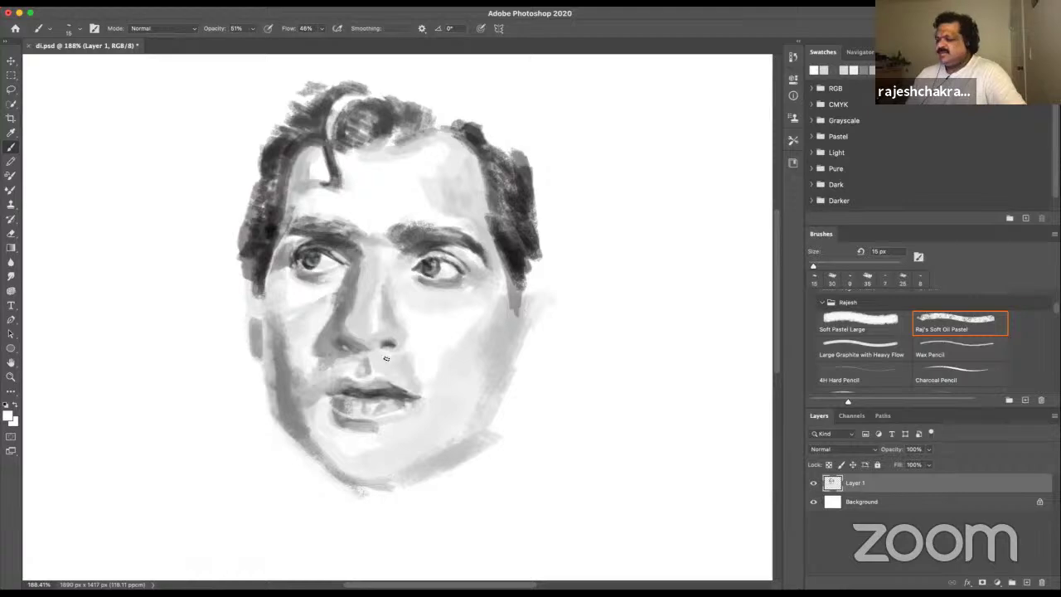
- Trim the lower edge of the right nostril in the sampled light tone with a 7 px brush
key("bracketleft")
key("bracketleft")
key("bracketleft")
key("bracketleft")
key("bracketleft")
key("bracketleft")
key("bracketleft")
key("bracketleft")
left_click_drag(393, 347, 389, 355)
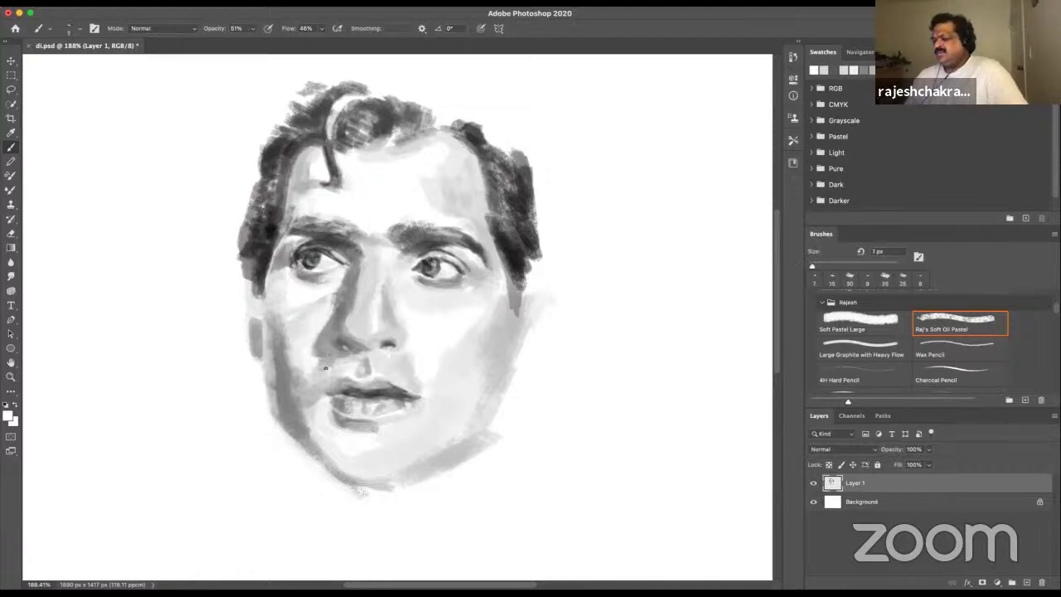
- Define the left nostril and the nose wing beside it with a 7 px brush and sampled light and mid greys
left_click(343, 349, "alt")
left_click(355, 337, "alt")
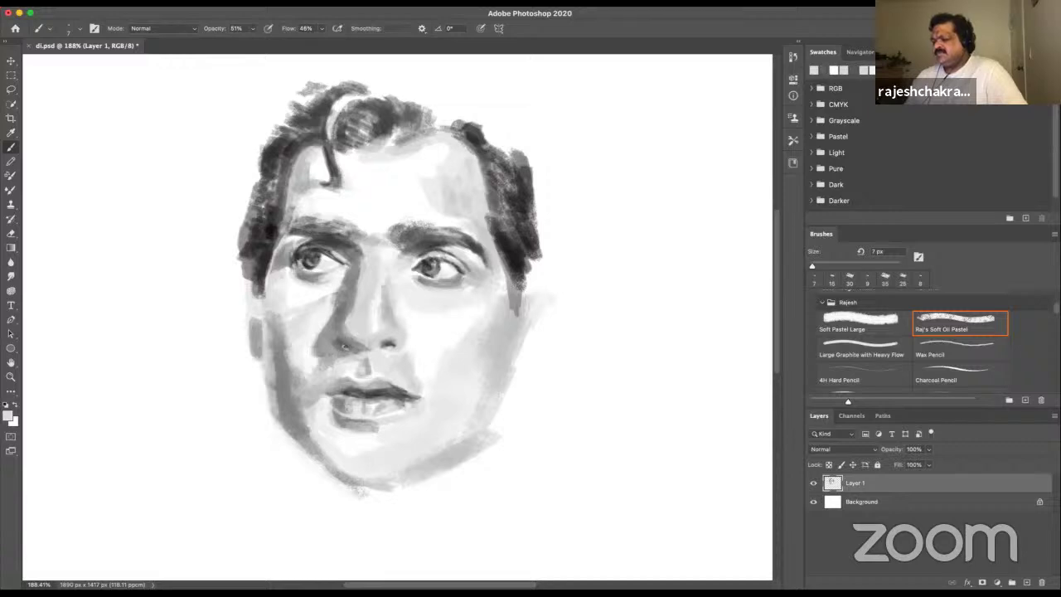
left_click(345, 348, "alt")
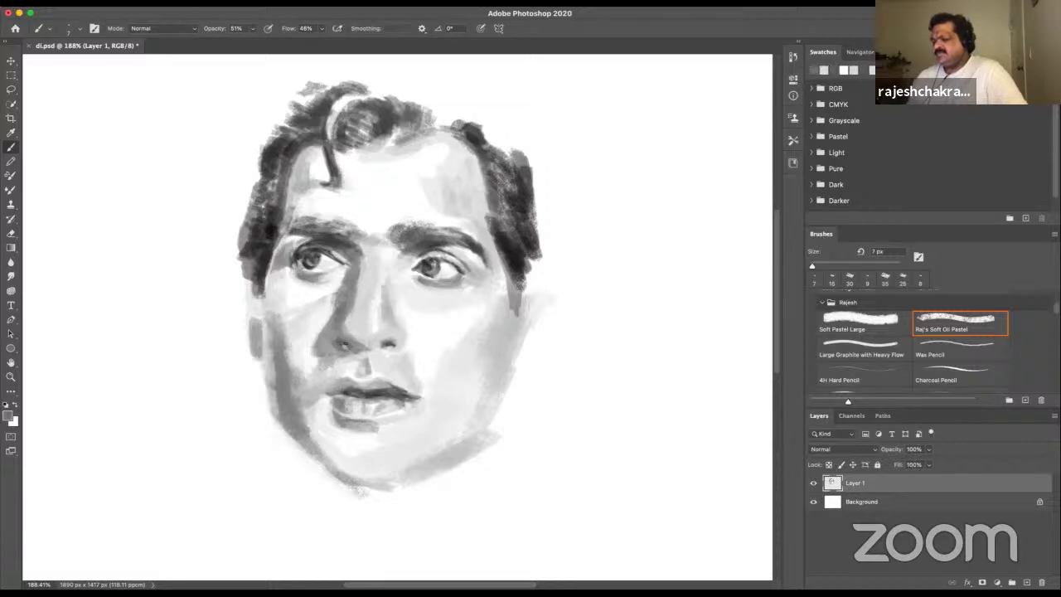
left_click(313, 340, "alt")
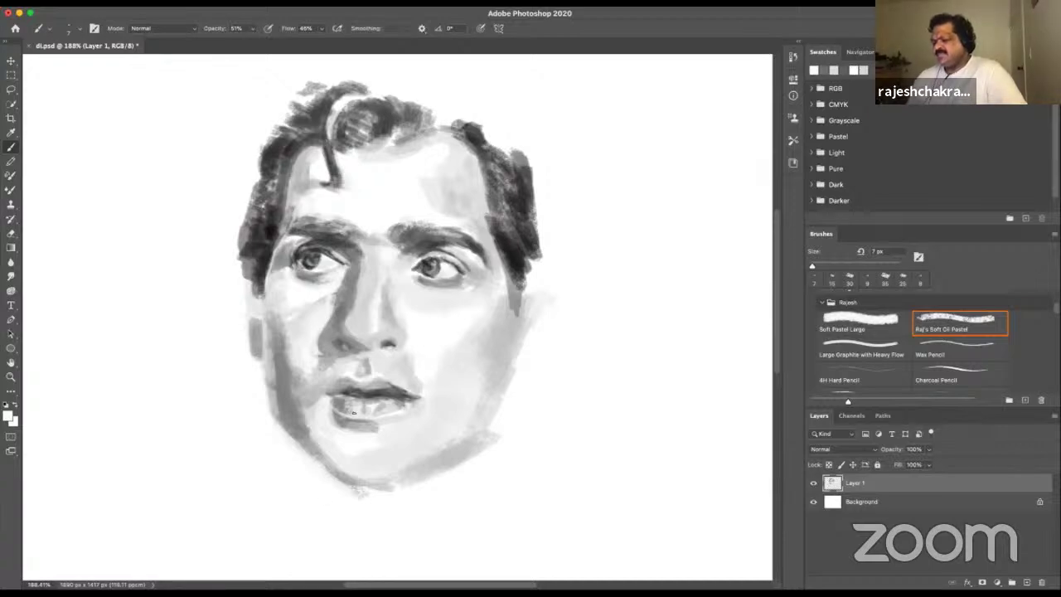
left_click(328, 358, "alt")
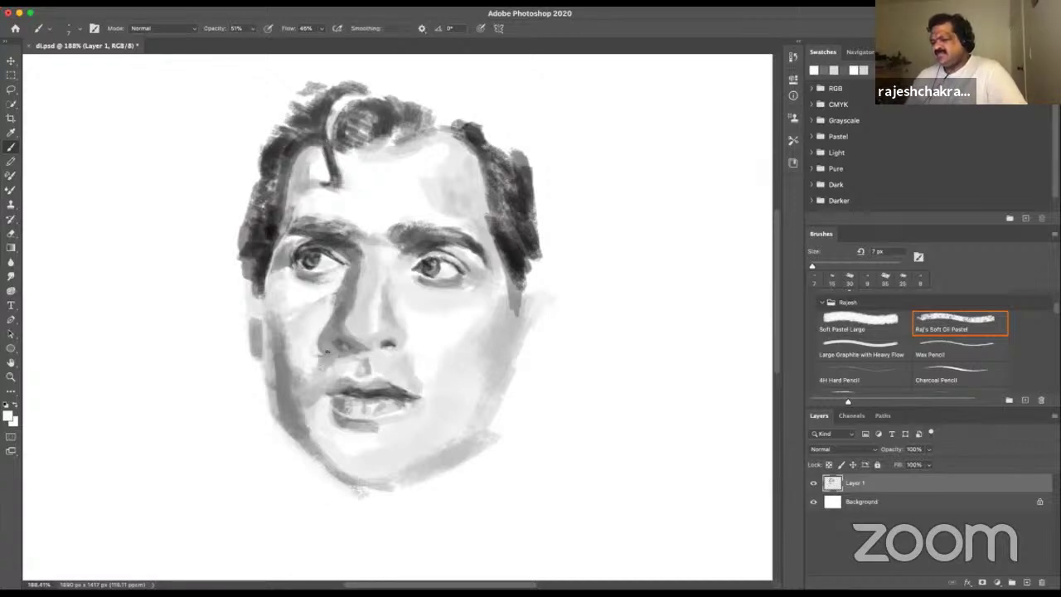
- Refine the upper lid and outer corner of the left eye with a 7 px brush and sampled light and dark tones
left_click(325, 283, "alt")
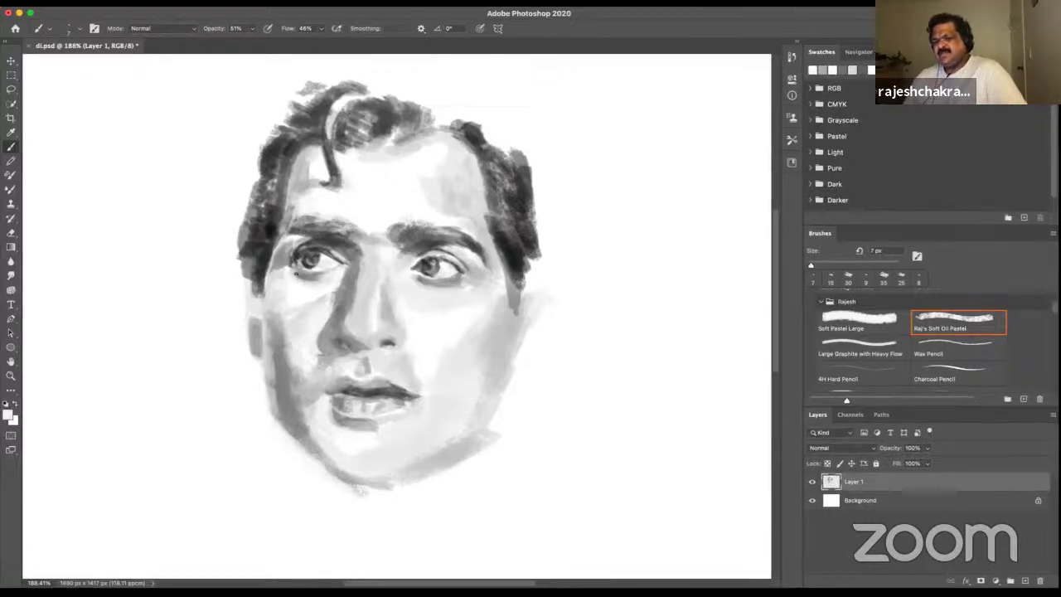
left_click_drag(312, 245, 302, 254)
left_click(302, 255, "alt")
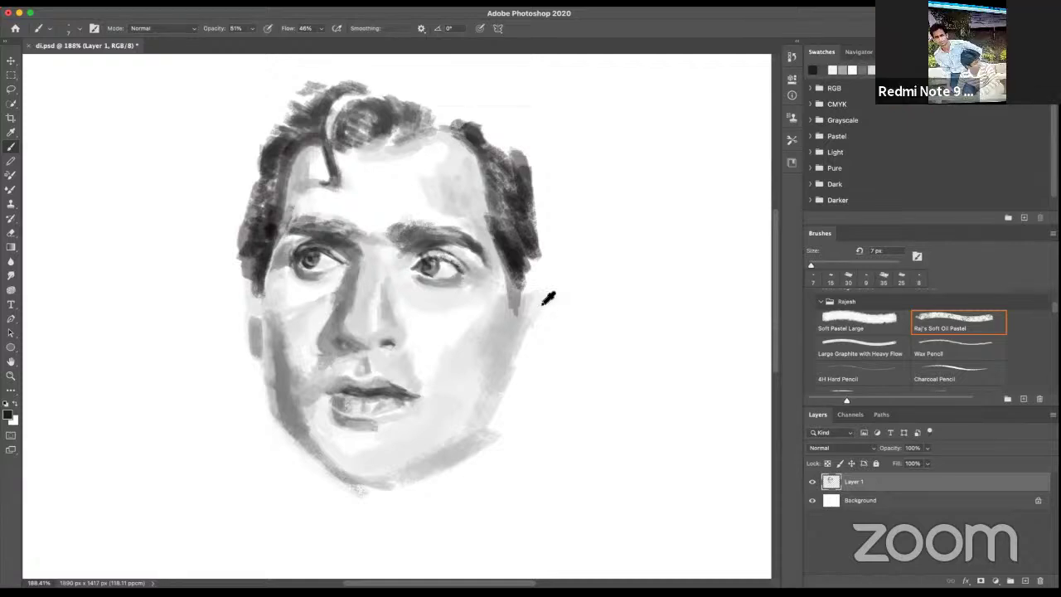
- Refine the right eye's lids and outer corner with a 7 px brush, using near-white, dark and light grey tones
left_click(574, 242, "alt")
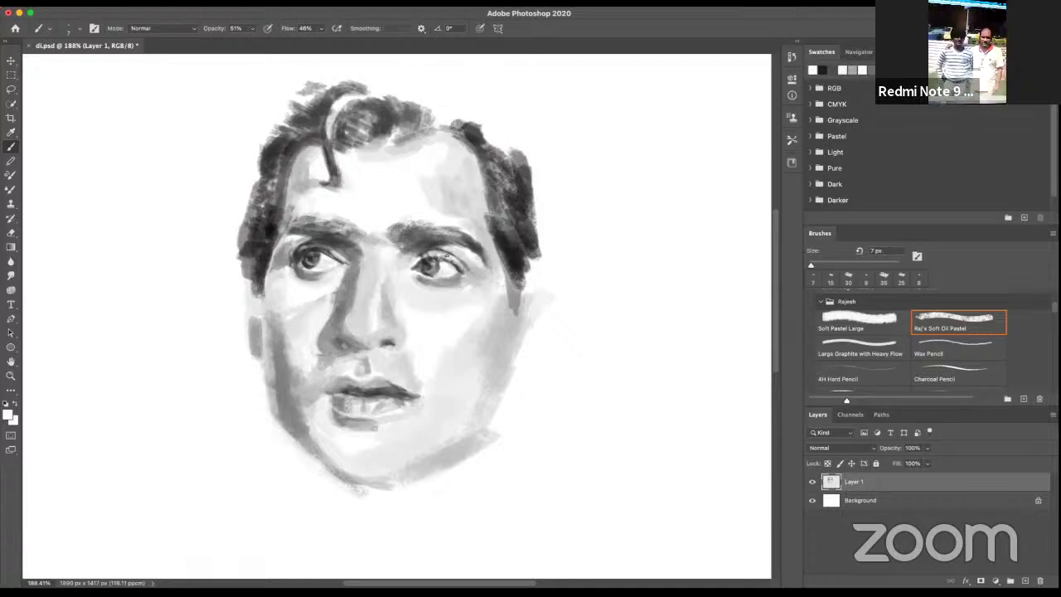
left_click(461, 268, "alt")
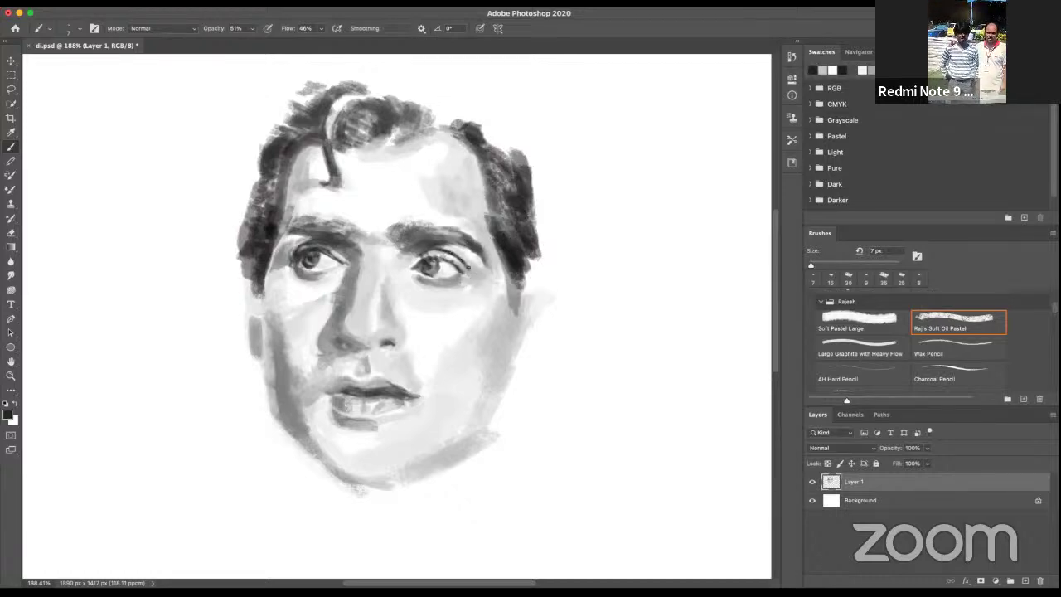
left_click_drag(486, 263, 475, 273)
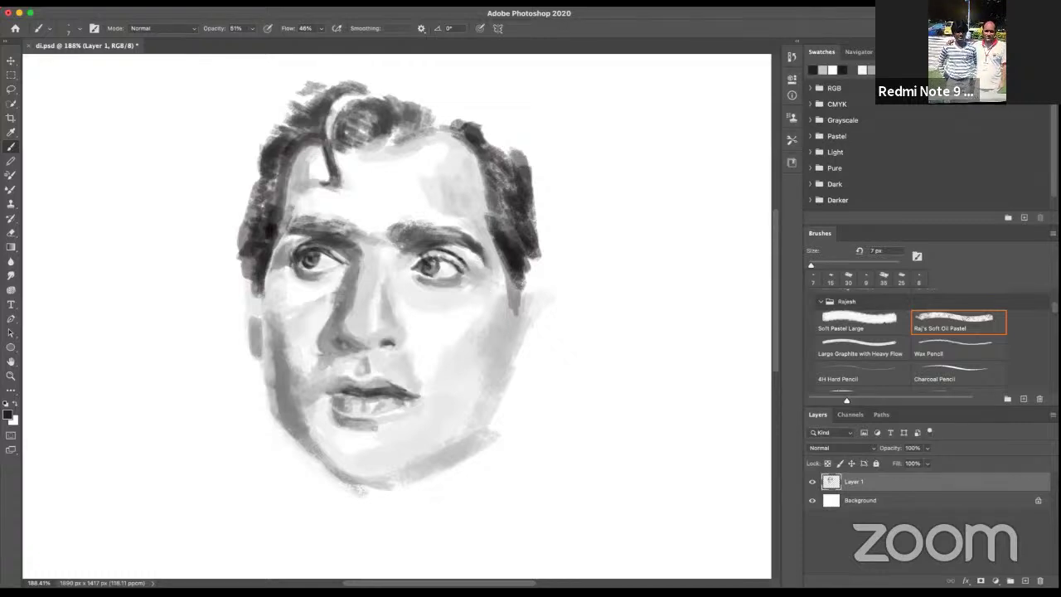
left_click(475, 273, "alt")
left_click(474, 266, "alt")
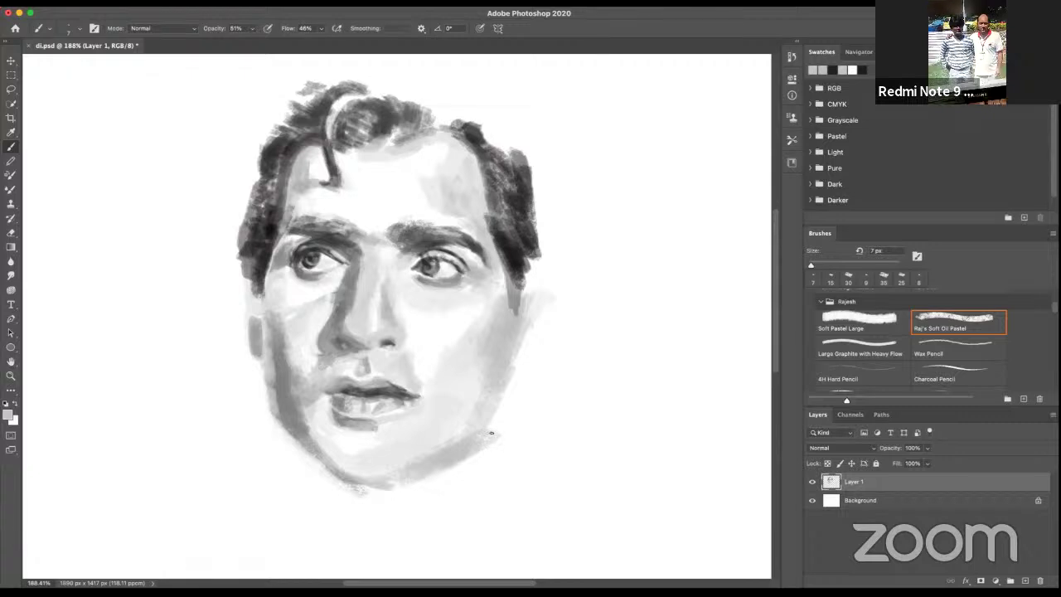
- Blend the skin between the nose base and upper lip with a 30 px brush and a sampled light grey
key("bracketright")
key("bracketright")
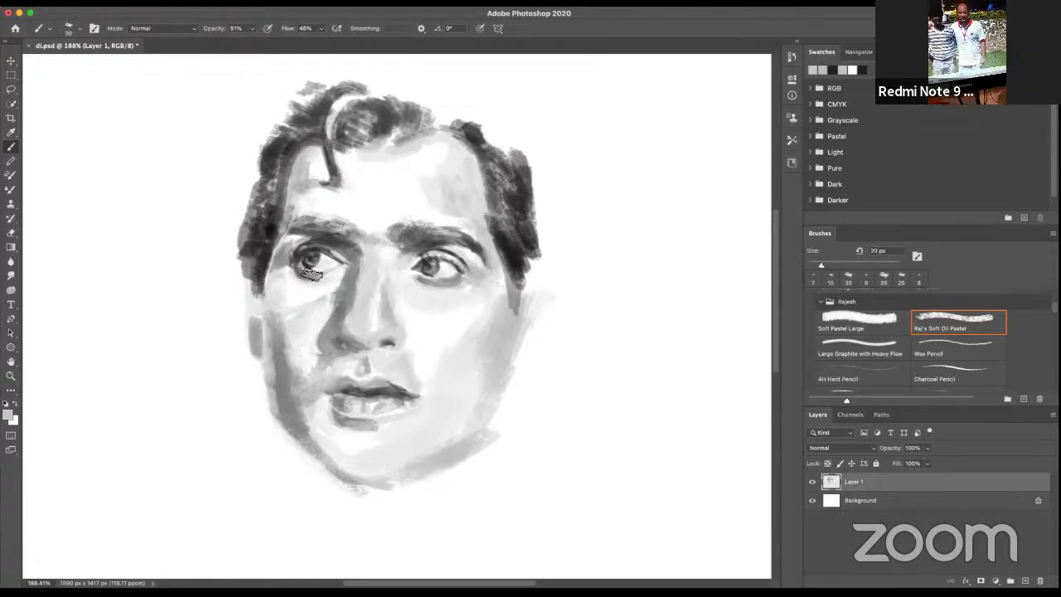
key("bracketright")
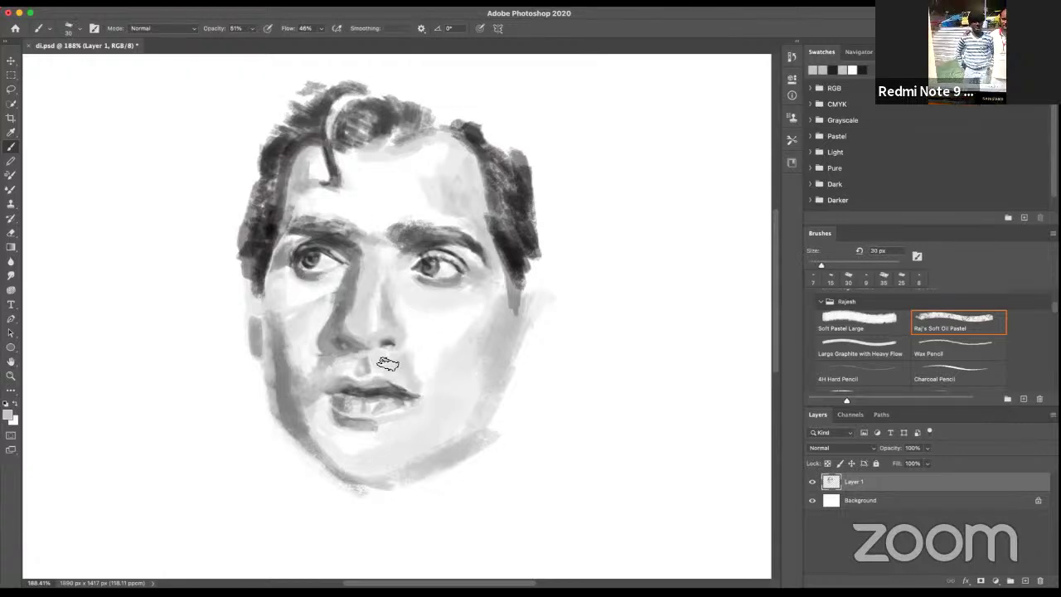
left_click(383, 357, "alt")
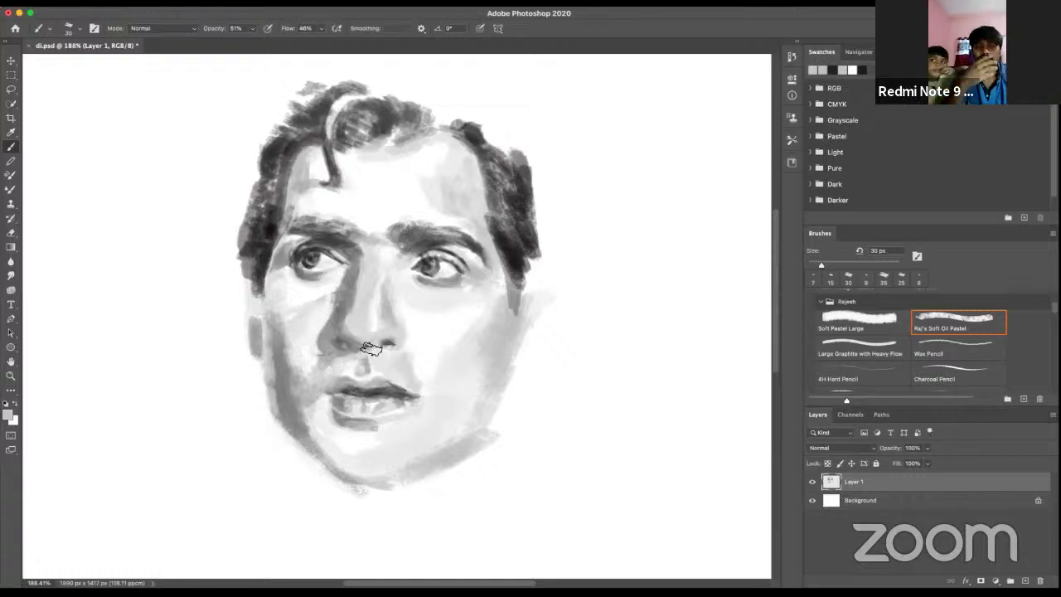
left_click_drag(373, 349, 383, 357)
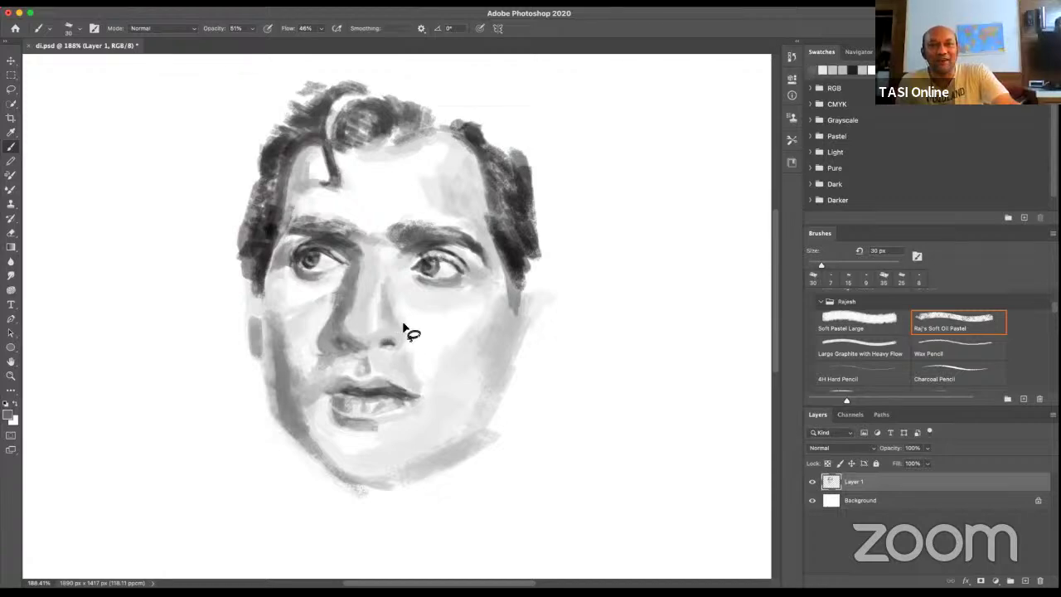
- Try to repaint the right nostril's edge with a 30 px brush and tones sampled beside it
key("l")
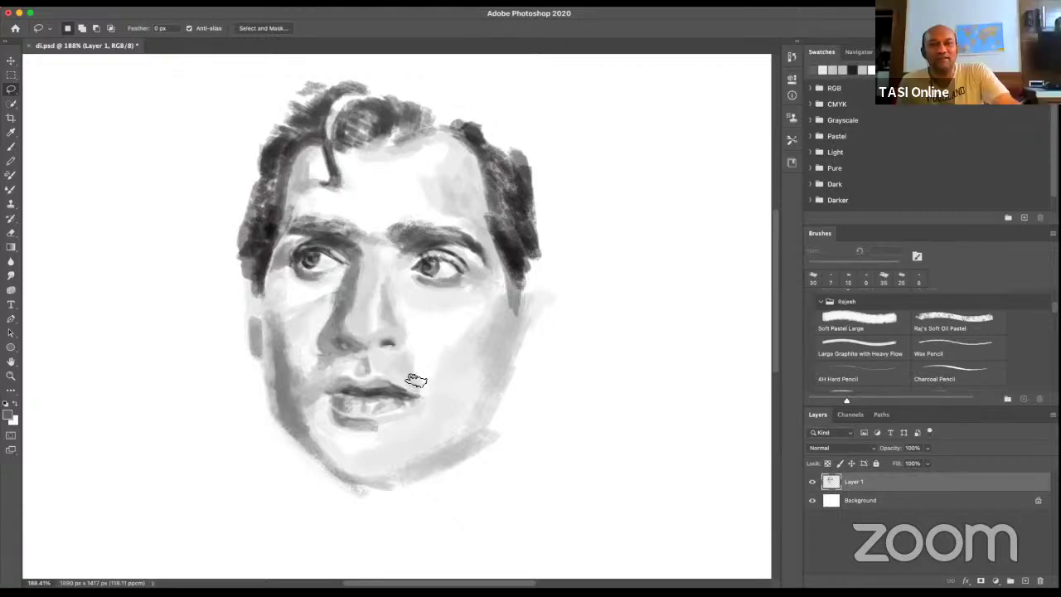
key("b")
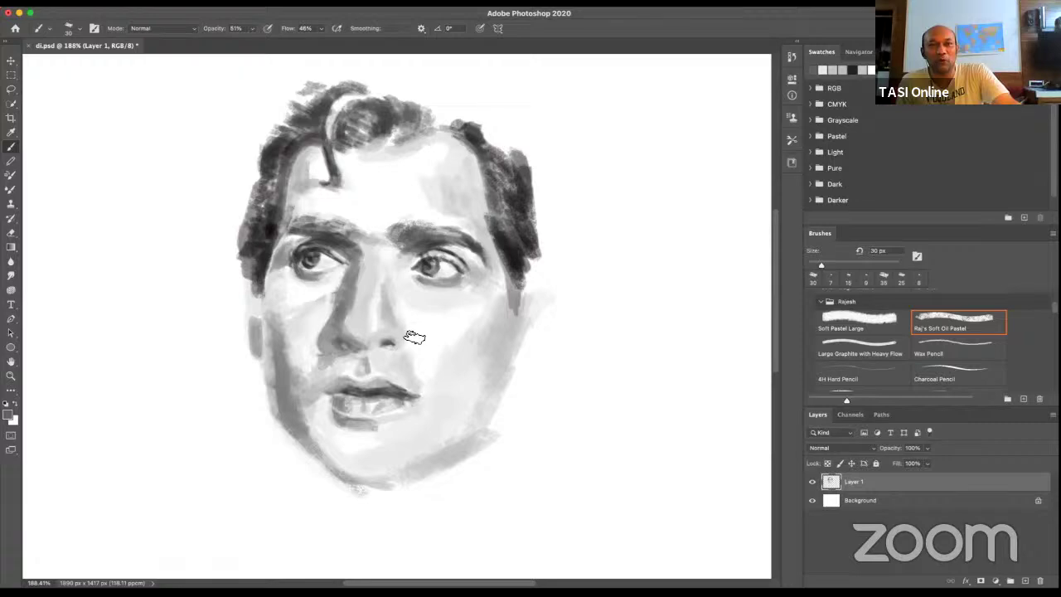
left_click(413, 338, "alt")
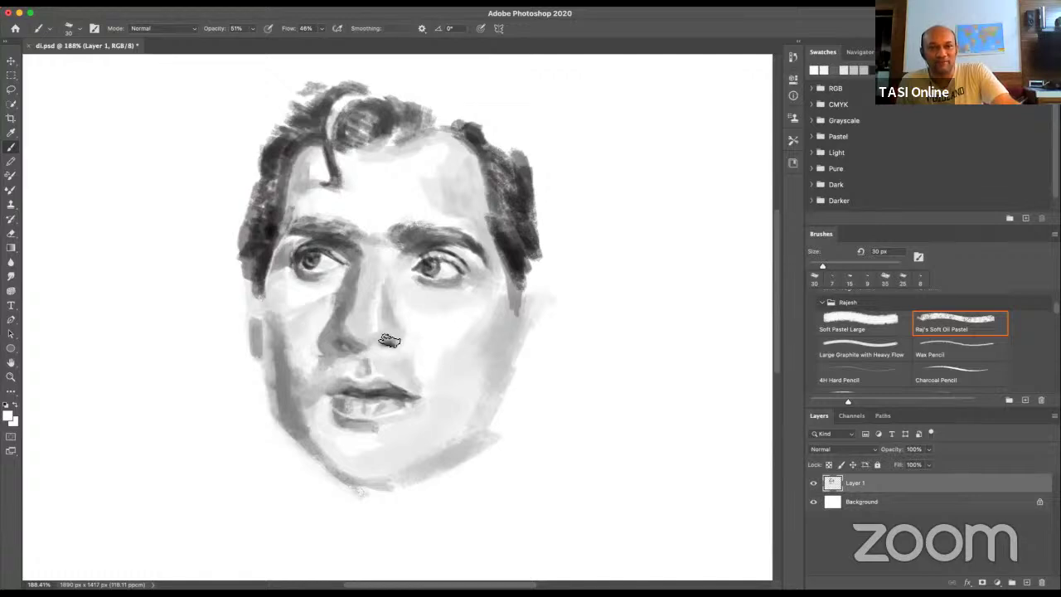
left_click_drag(386, 347, 393, 340)
left_click(388, 346, "alt")
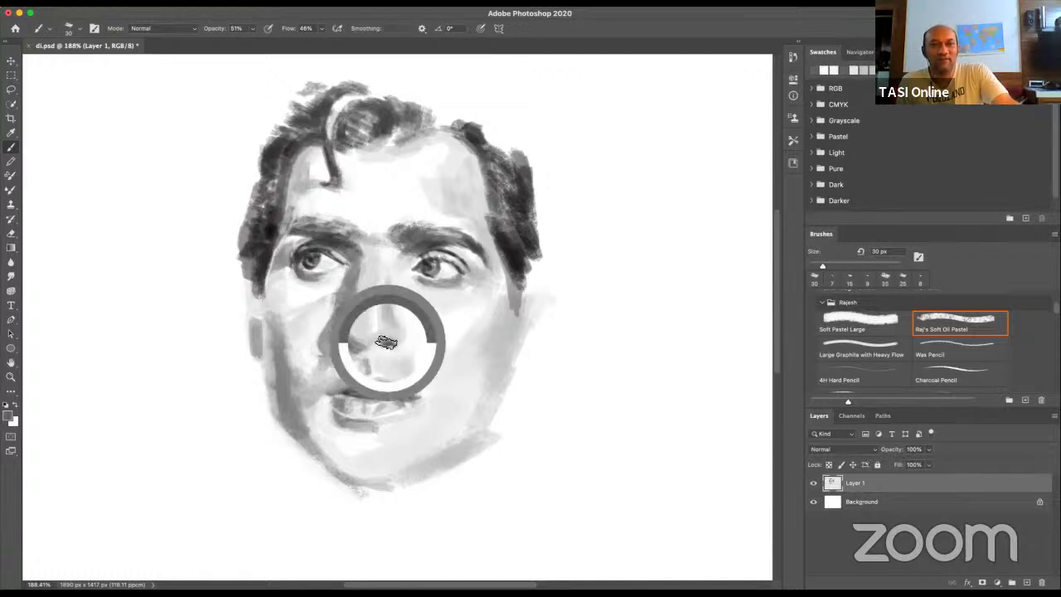
key("ctrl+z")
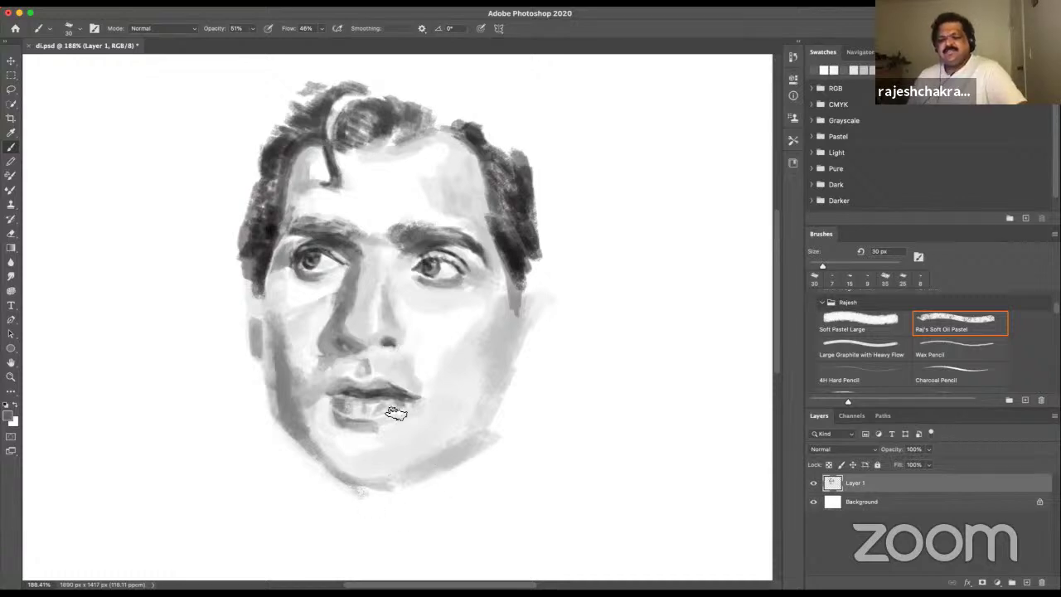
- Darken the left nostril with a 20 px brush and a dark tone sampled from the side hair
left_click(512, 249, "alt")
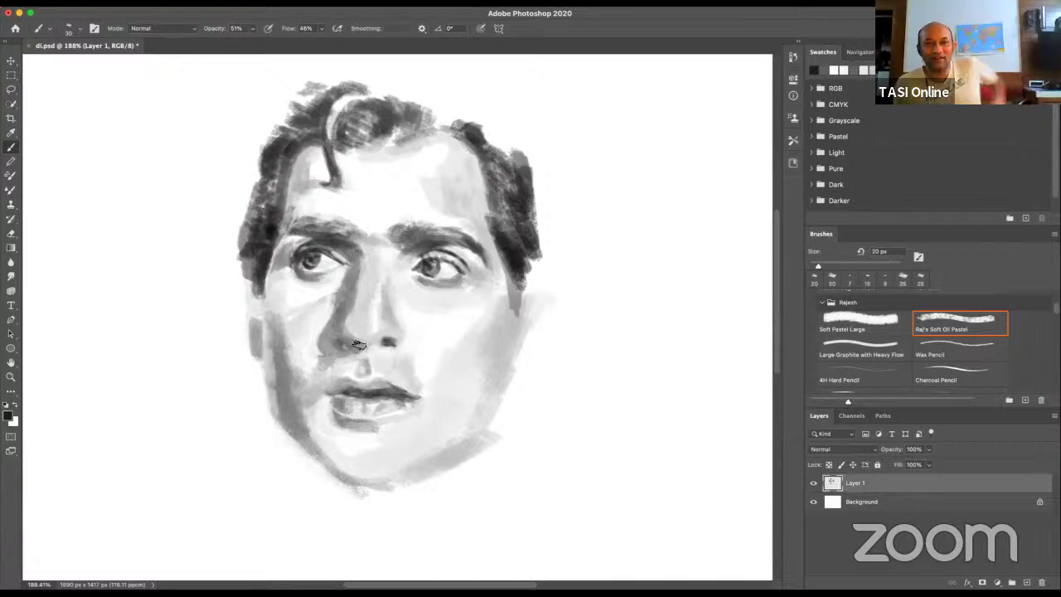
key("bracketleft")
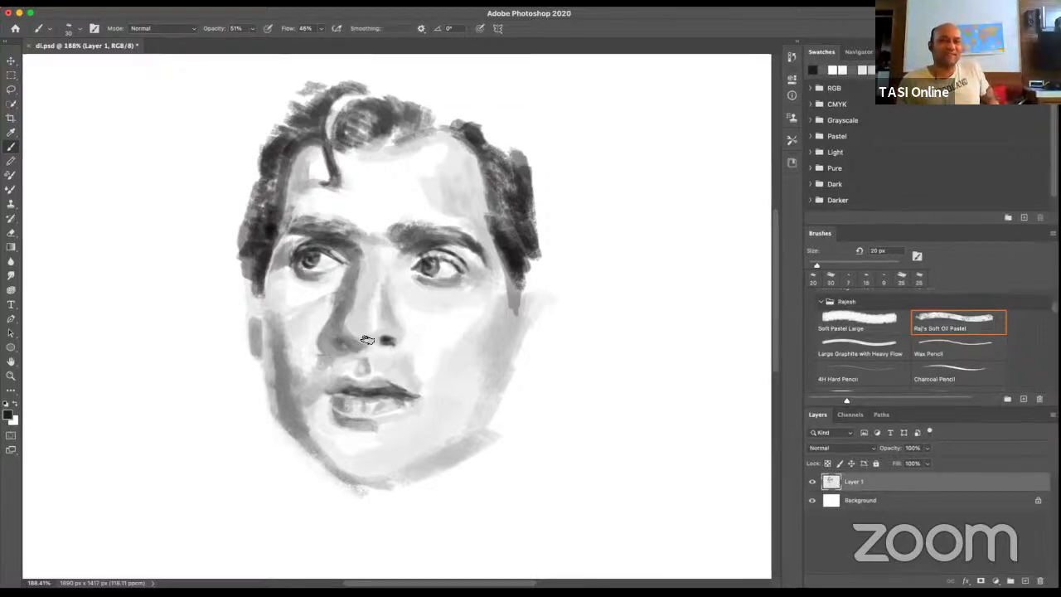
left_click_drag(332, 337, 345, 340)
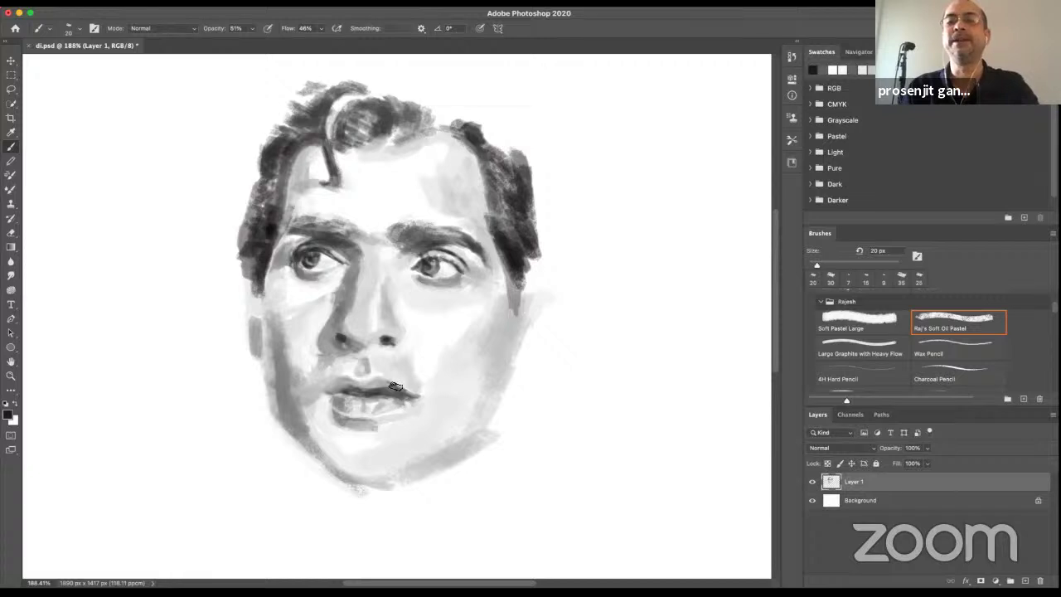
- Refine the right nostril's edge with a 9 px brush and light tones sampled from the skin beside it
left_click(414, 365, "alt")
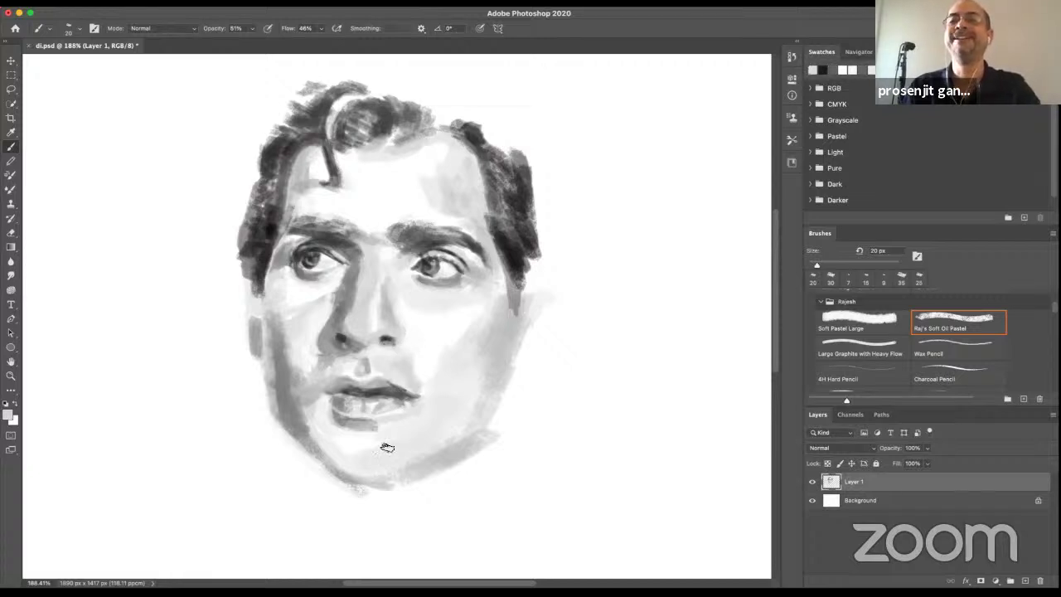
key("bracketleft")
key("bracketleft")
key("bracketleft")
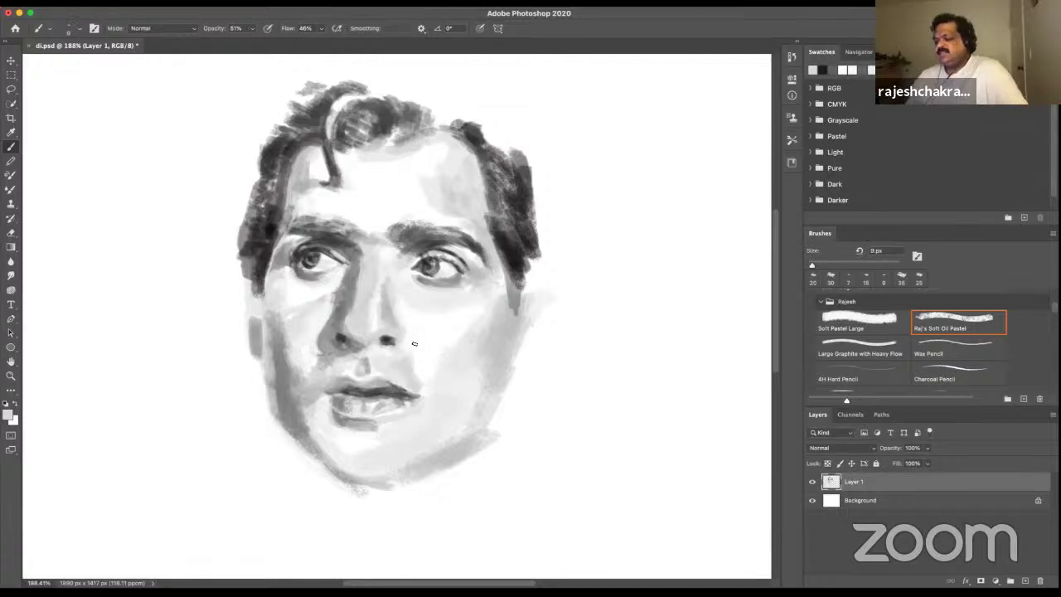
left_click(413, 349, "alt")
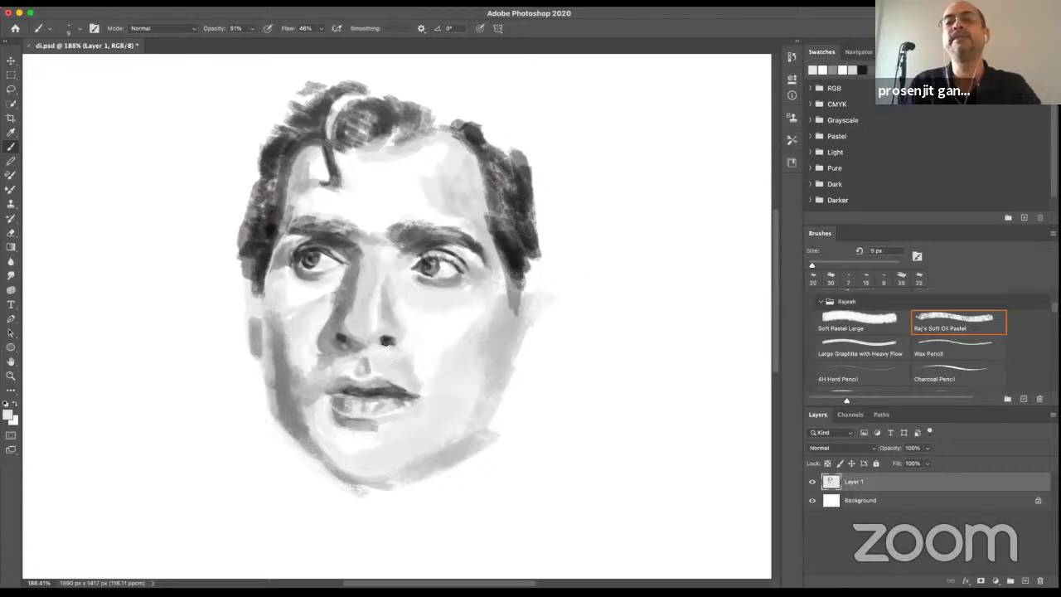
left_click(386, 340)
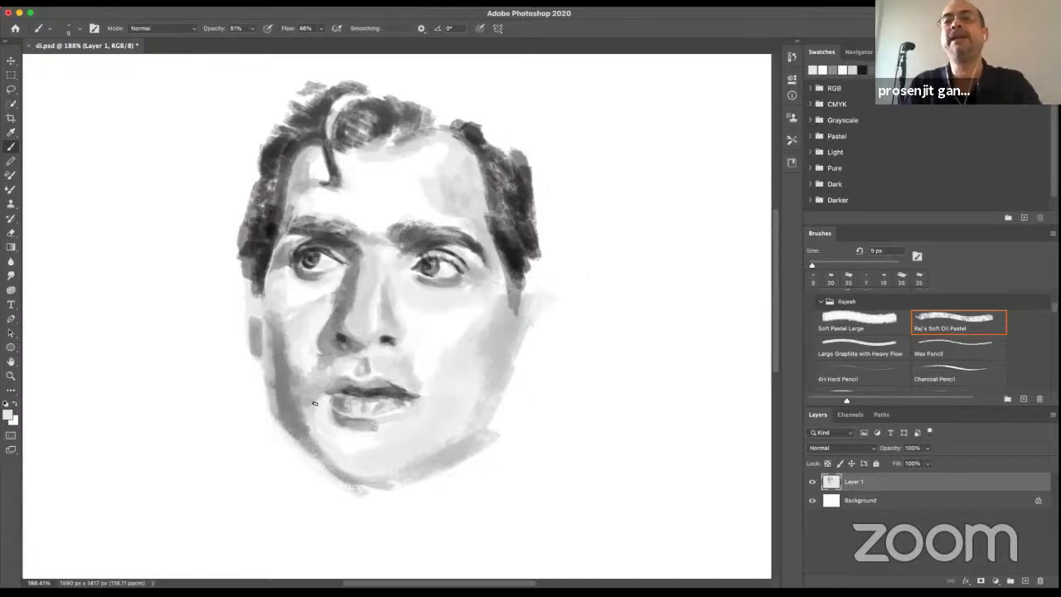
- Shape the left nostril wing and its upper edge with a 9 px brush and greys sampled around the nose
left_click_drag(332, 363, 340, 351)
left_click(306, 340, "alt")
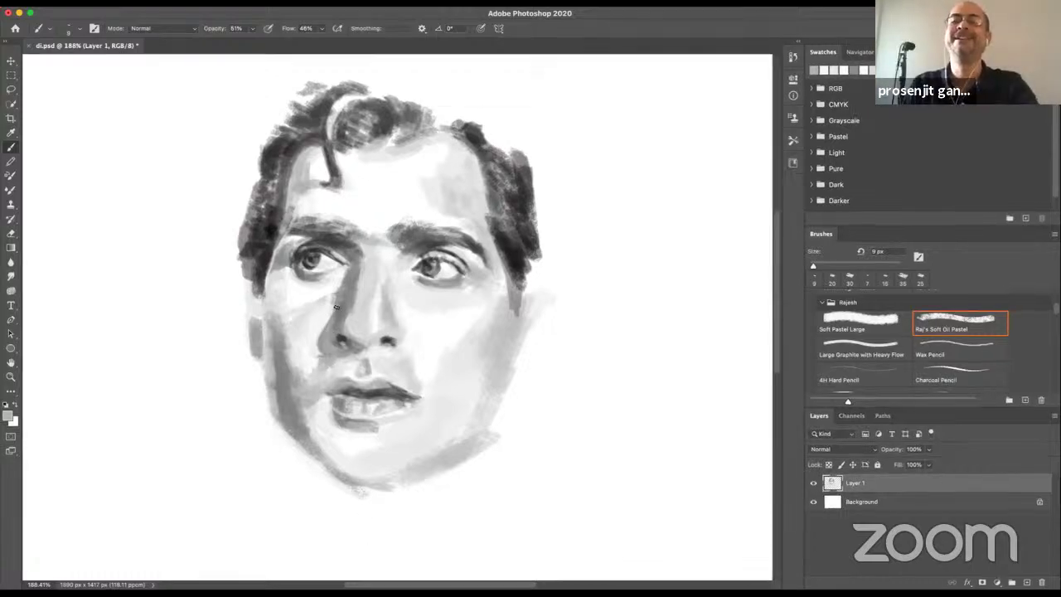
left_click(336, 316, "alt")
left_click_drag(330, 323, 326, 326)
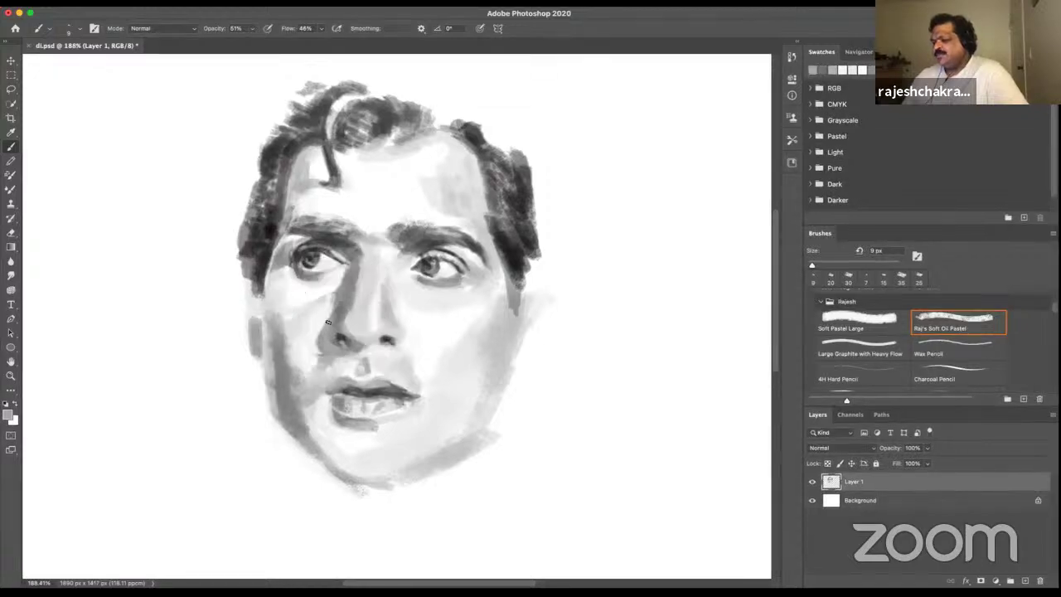
left_click(327, 306)
mouse_move(335, 302)
left_mouse_down()
mouse_move(337, 290)
mouse_move(334, 305)
left_mouse_up()
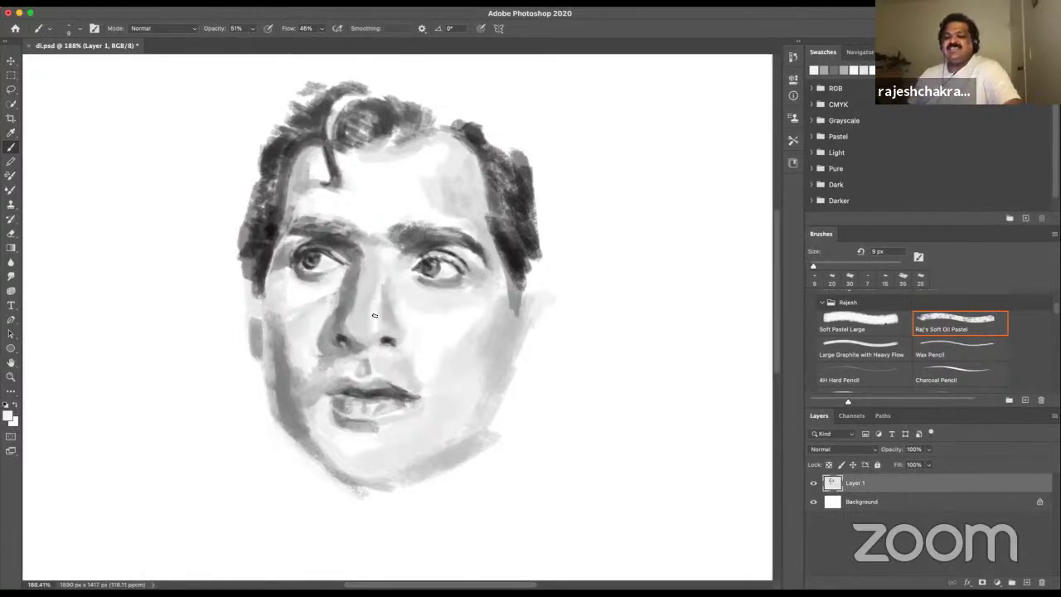
- Blend the nose bridge up to the inner left eyebrow with a 20 px brush and light greys sampled along the nose
left_click(348, 278, "alt")
key("bracketright")
key("bracketright")
key("bracketleft")
key("bracketleft")
key("bracketleft")
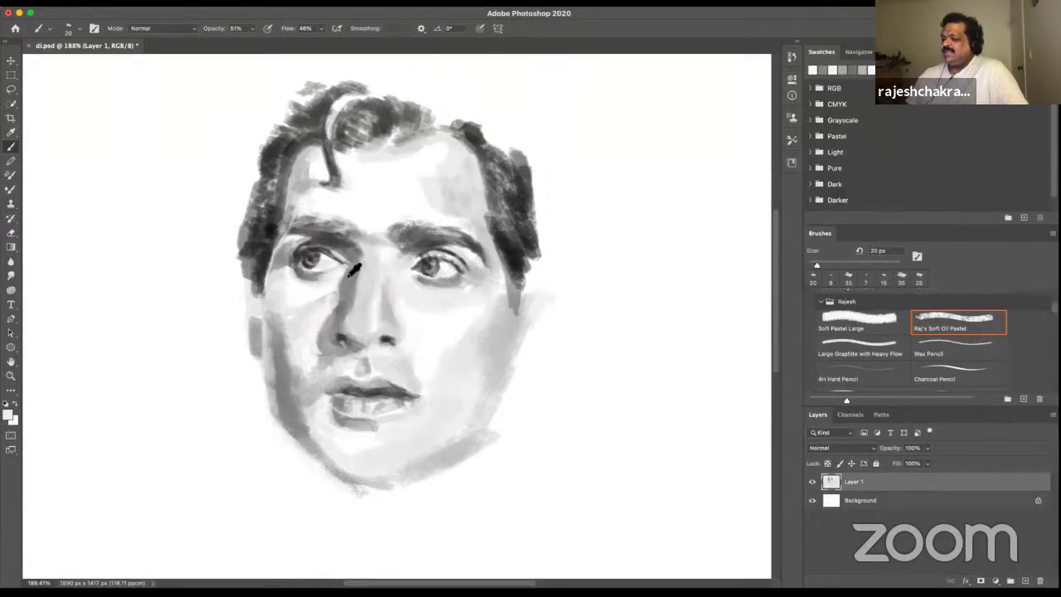
left_click(348, 274, "alt")
left_click(373, 273, "alt")
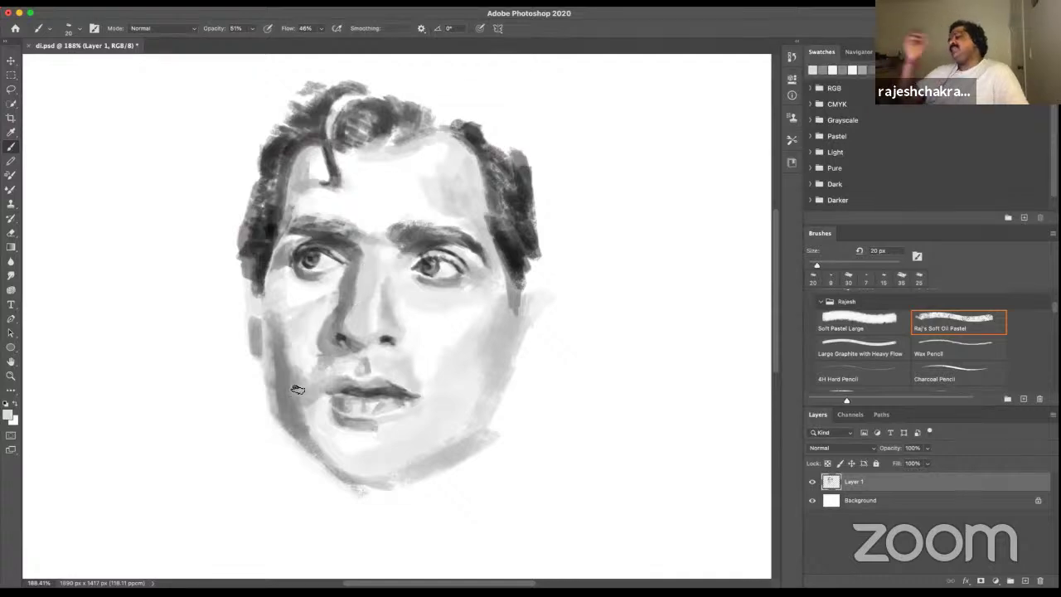
left_click(358, 316, "alt")
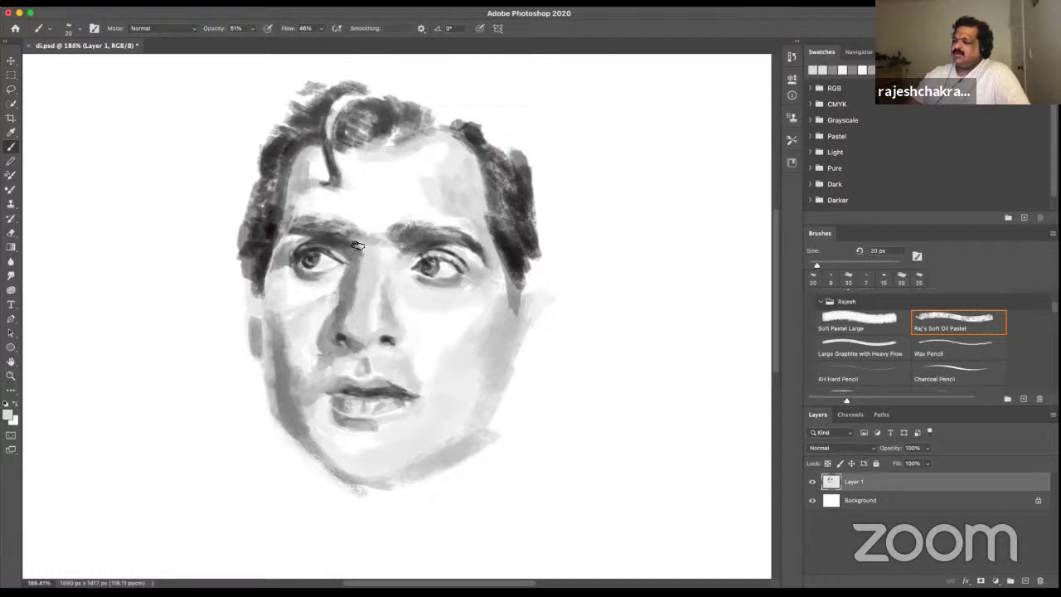
left_click(365, 248, "alt")
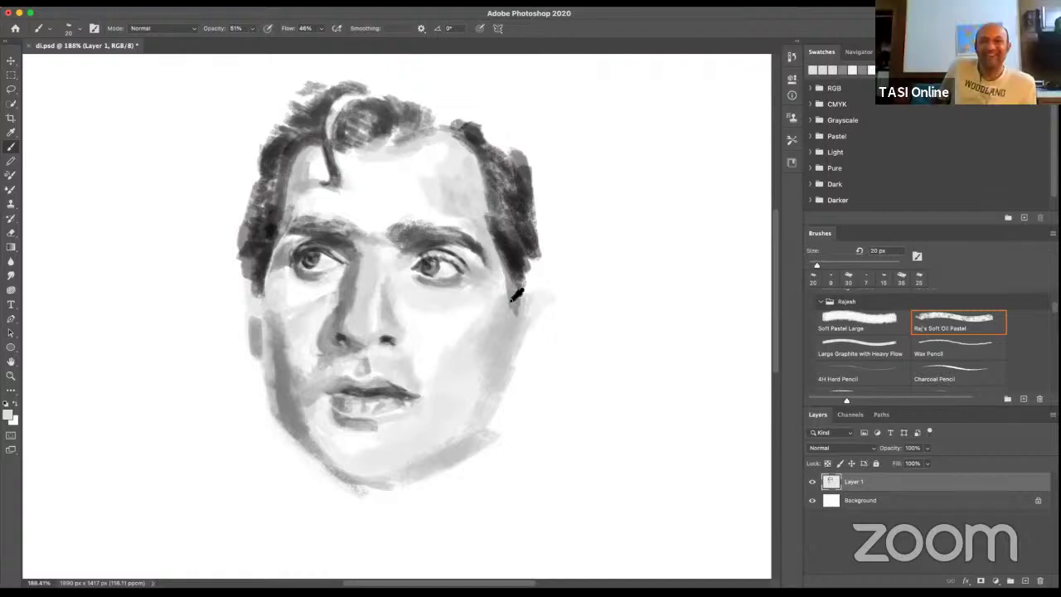
- Darken the right jawline from the cheek down to the chin with a 20 px brush and a mid-dark grey
left_click(449, 483, "alt")
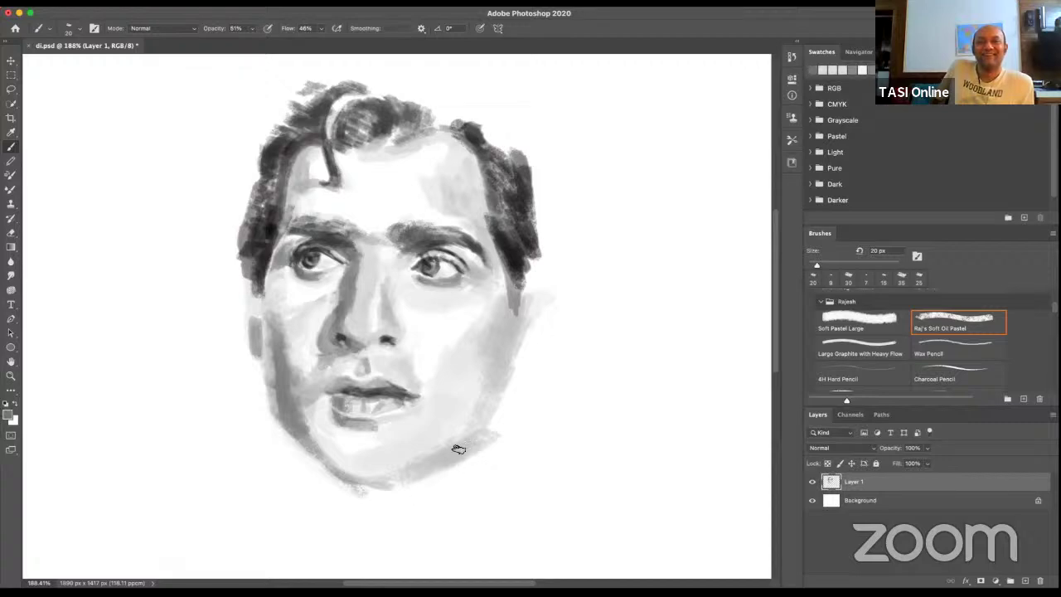
left_click_drag(497, 414, 382, 483)
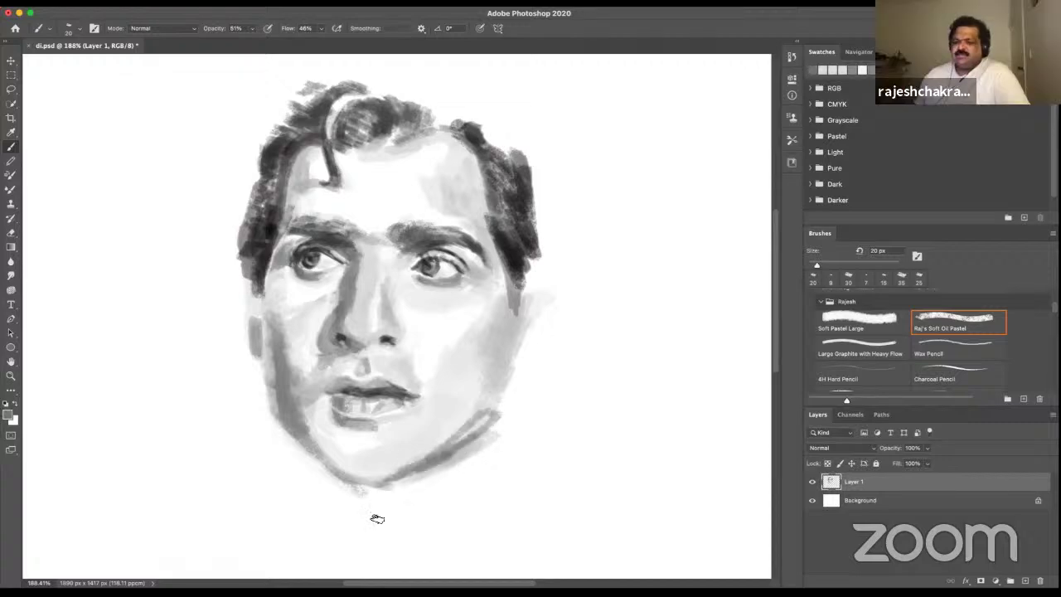
left_click(476, 417, "alt")
mouse_move(484, 409)
left_mouse_down()
mouse_move(453, 433)
mouse_move(481, 419)
left_mouse_up()
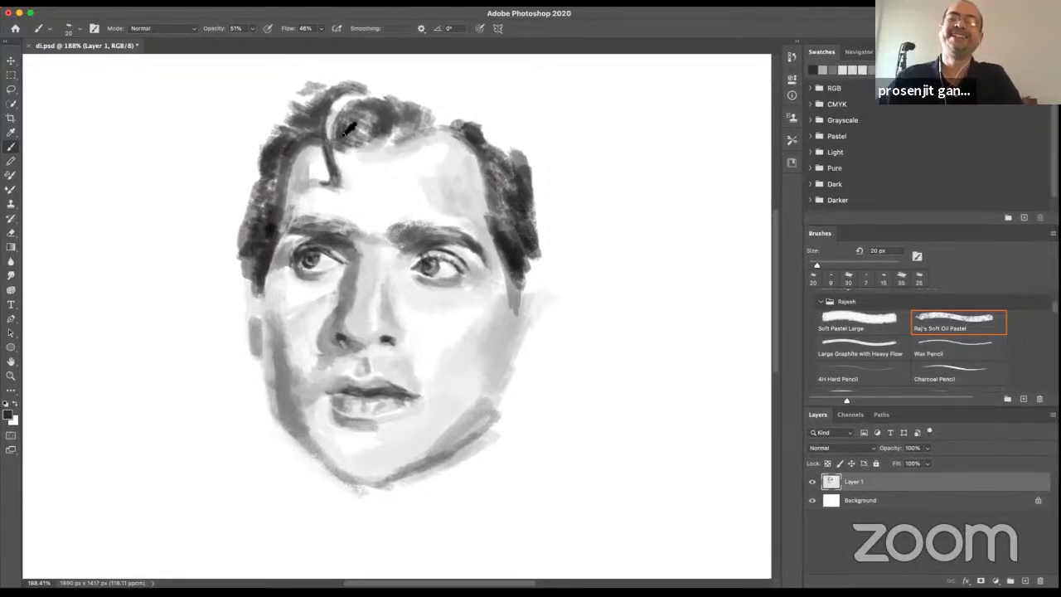
- Add loose dark grey strands above the hairline and extend the right side hair outward with a 20 px brush
key("x")
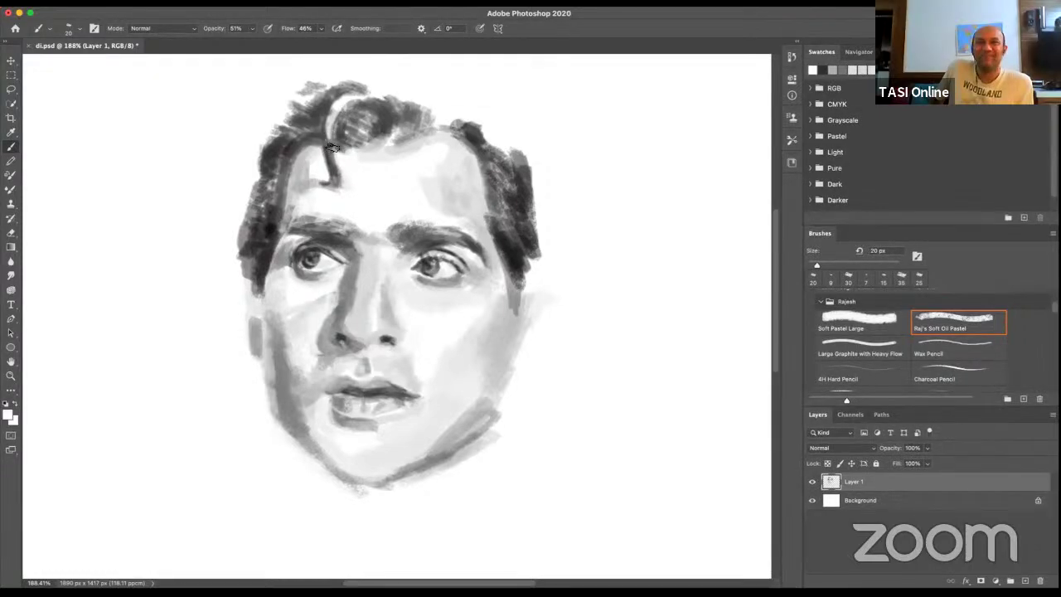
left_click(323, 101, "alt")
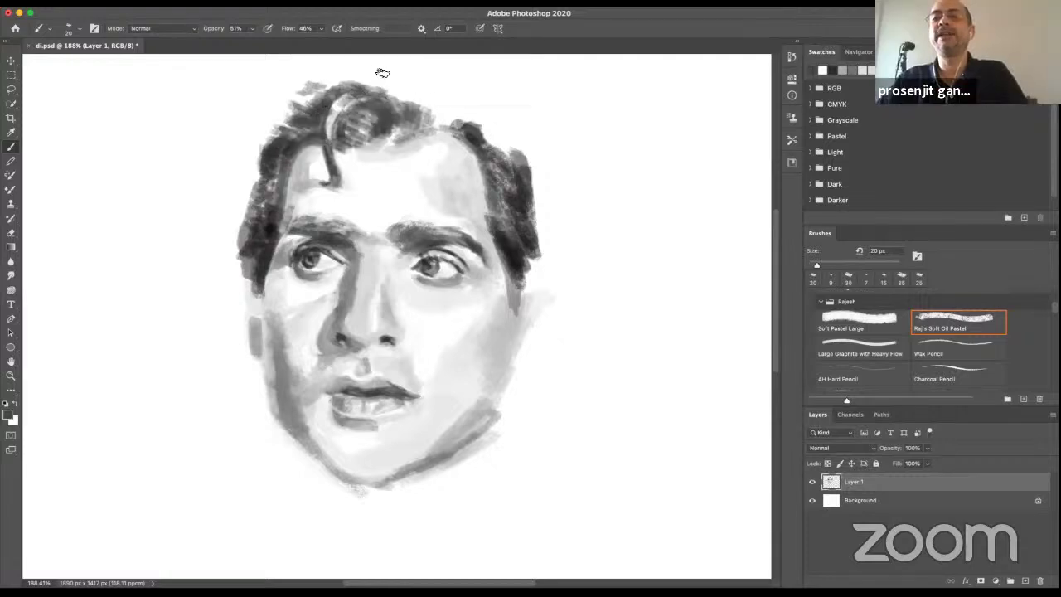
scroll(433, 160, "up", 2)
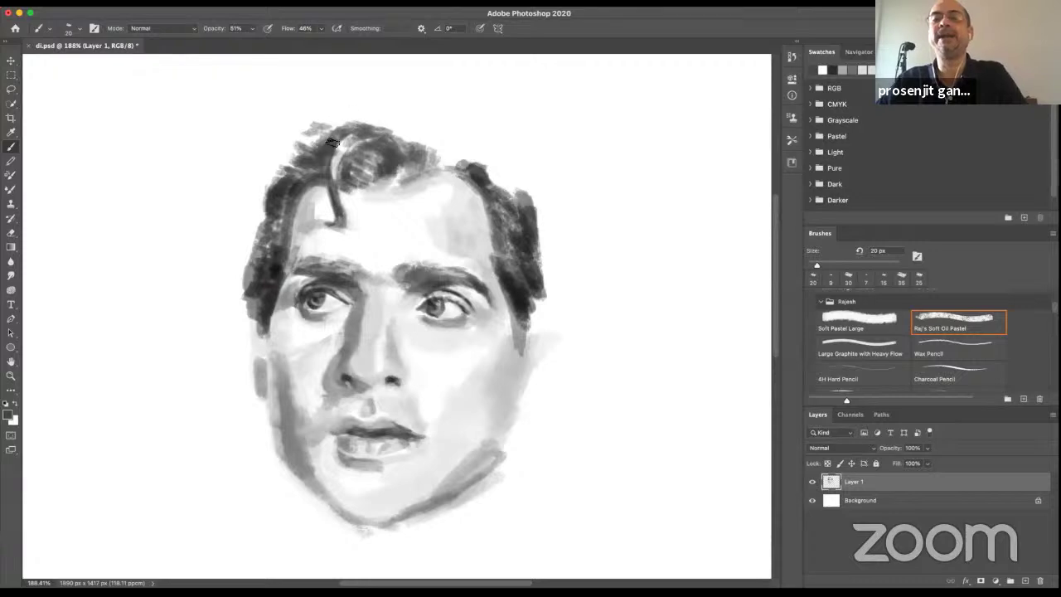
mouse_move(412, 149)
left_mouse_down()
mouse_move(381, 98)
mouse_move(430, 105)
mouse_move(405, 98)
mouse_move(433, 153)
mouse_move(442, 142)
mouse_move(447, 163)
mouse_move(472, 163)
left_mouse_up()
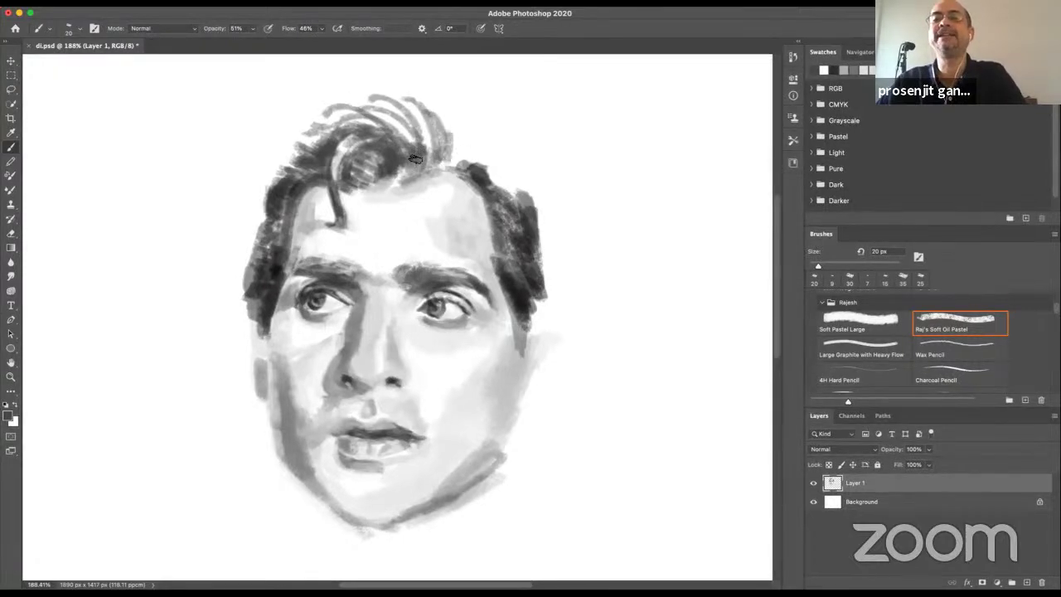
left_click_drag(273, 179, 292, 146)
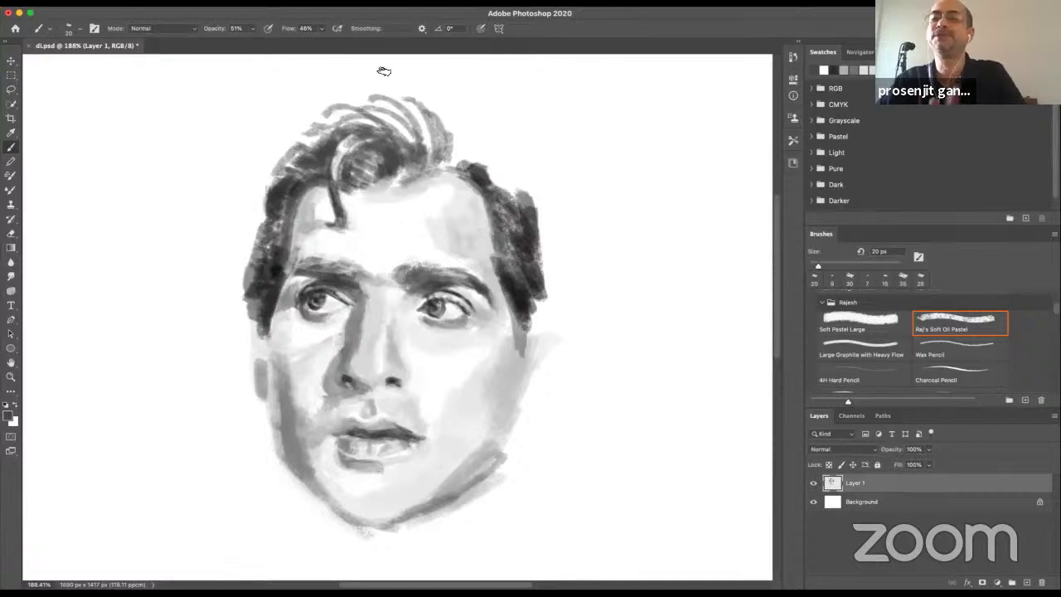
mouse_move(445, 142)
left_mouse_down()
mouse_move(502, 200)
mouse_move(458, 179)
mouse_move(498, 149)
left_mouse_up()
mouse_move(475, 159)
left_mouse_down()
mouse_move(509, 152)
mouse_move(470, 140)
mouse_move(512, 171)
mouse_move(492, 131)
mouse_move(532, 190)
mouse_move(530, 164)
mouse_move(514, 194)
mouse_move(529, 189)
mouse_move(523, 179)
mouse_move(521, 197)
mouse_move(505, 179)
mouse_move(508, 159)
mouse_move(539, 182)
mouse_move(546, 313)
left_mouse_up()
left_click_drag(540, 221, 540, 309)
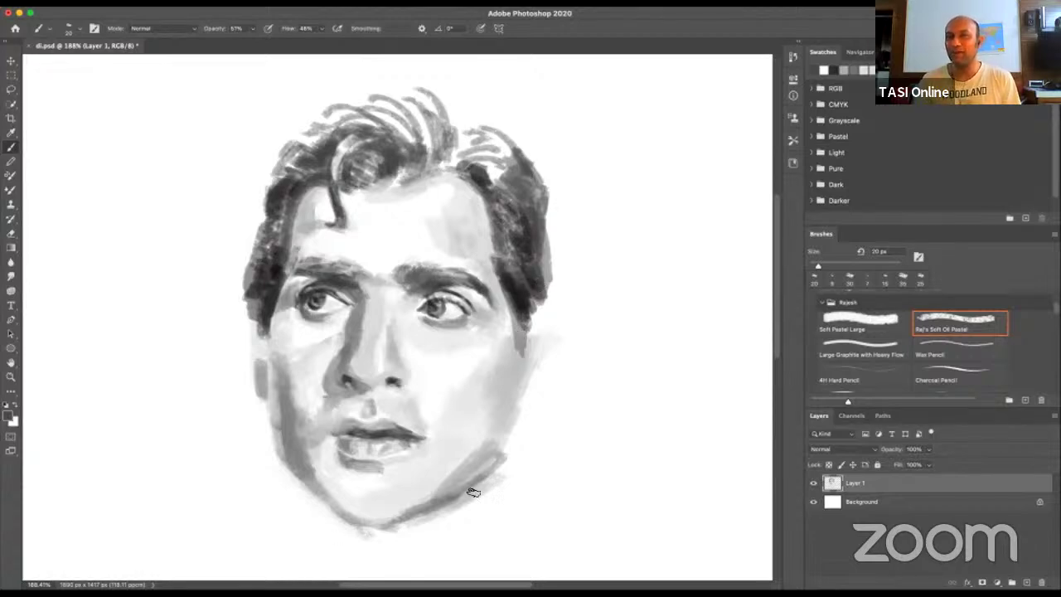
- Paint a dark lower edge under the chin and blend it with a mid grey sampled from the left jaw
mouse_move(386, 517)
left_mouse_down()
mouse_move(321, 513)
mouse_move(480, 510)
mouse_move(365, 512)
left_mouse_up()
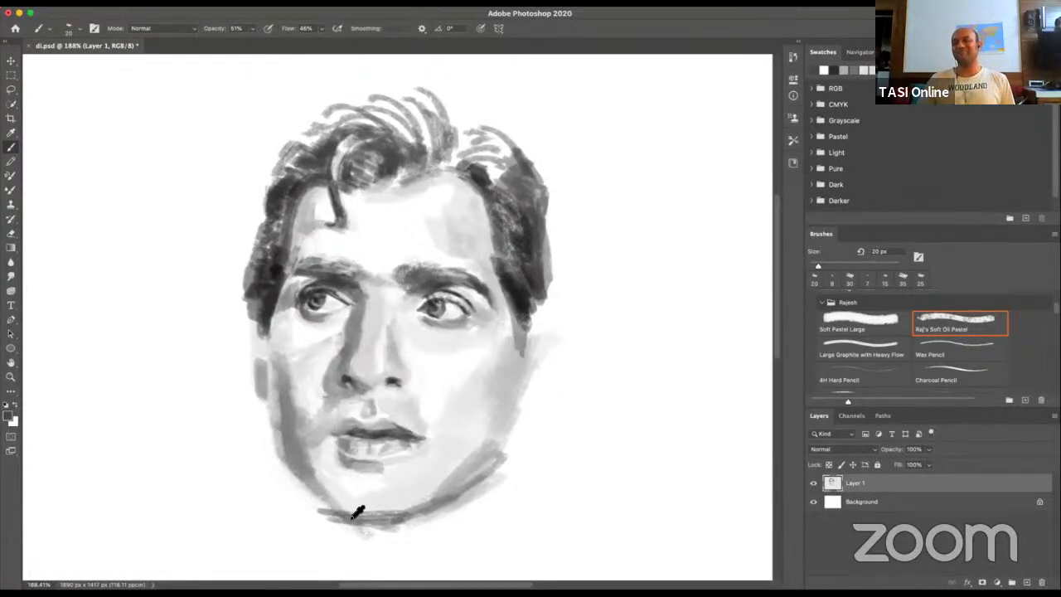
left_click(306, 470, "alt")
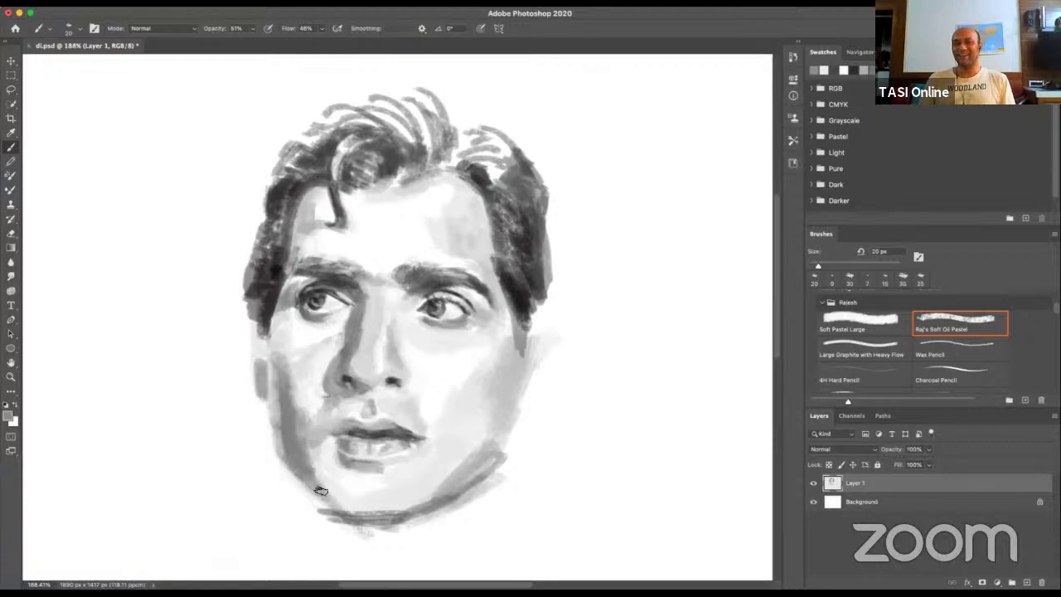
mouse_move(319, 480)
left_mouse_down()
mouse_move(388, 521)
mouse_move(350, 515)
mouse_move(333, 504)
mouse_move(399, 514)
left_mouse_up()
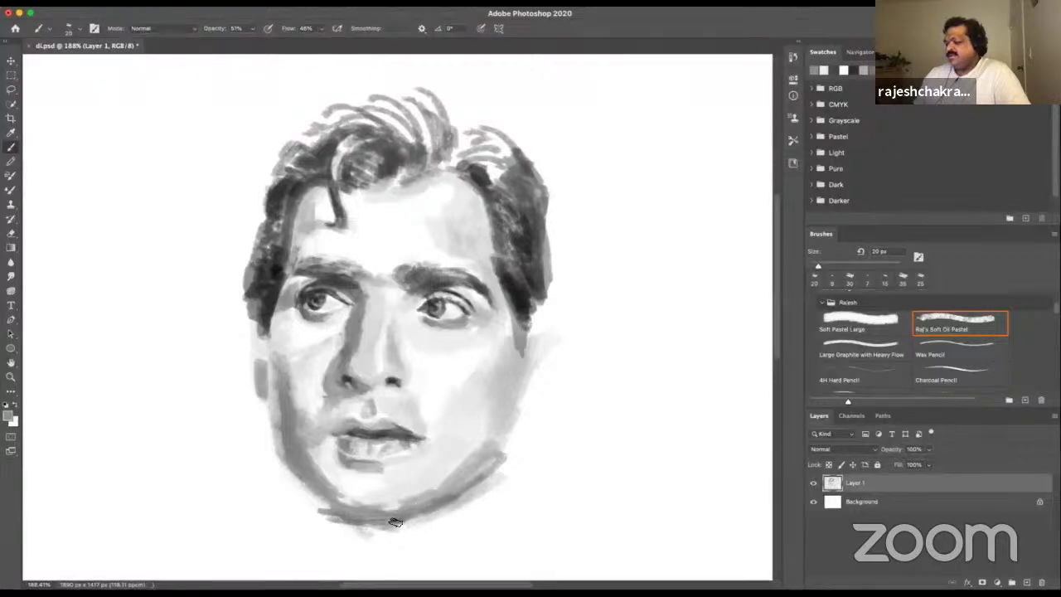
- Soften the shading along the chin and right jaw with a 35 px brush and sampled light greys
key("bracketright")
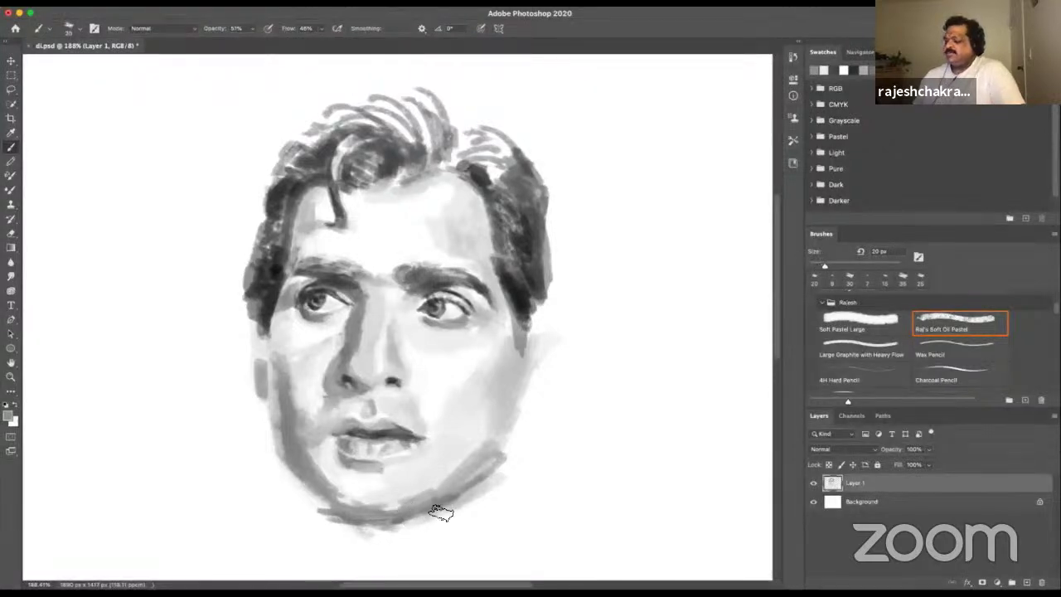
key("bracketright")
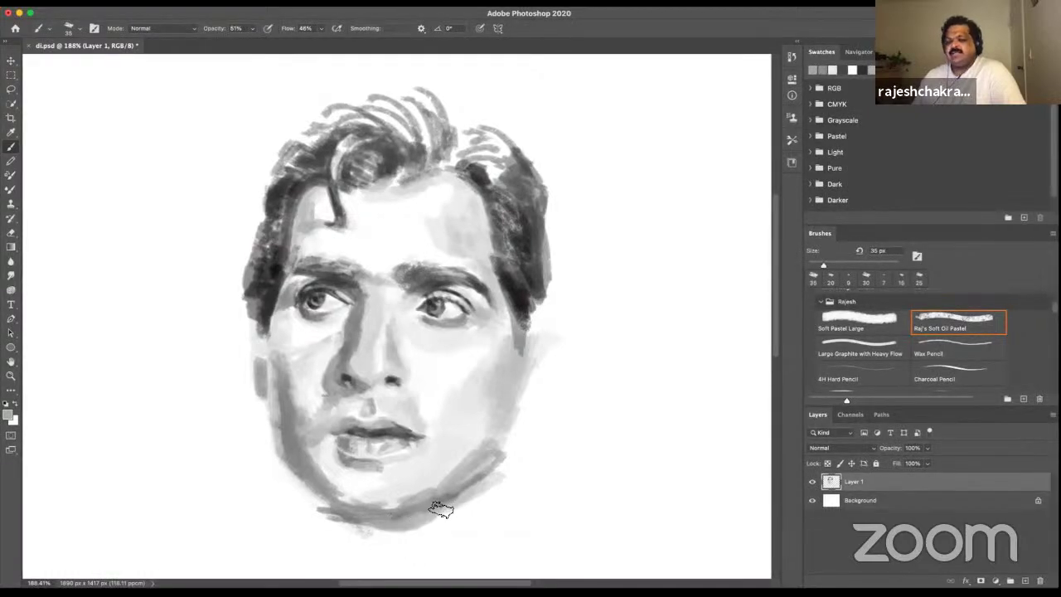
key("bracketright")
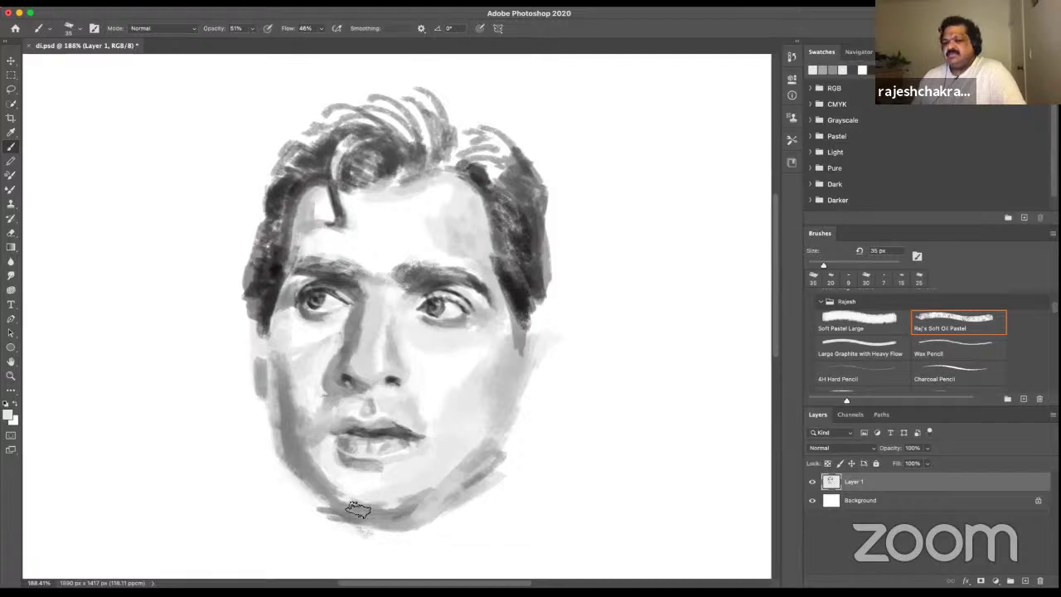
left_click(413, 494, "alt")
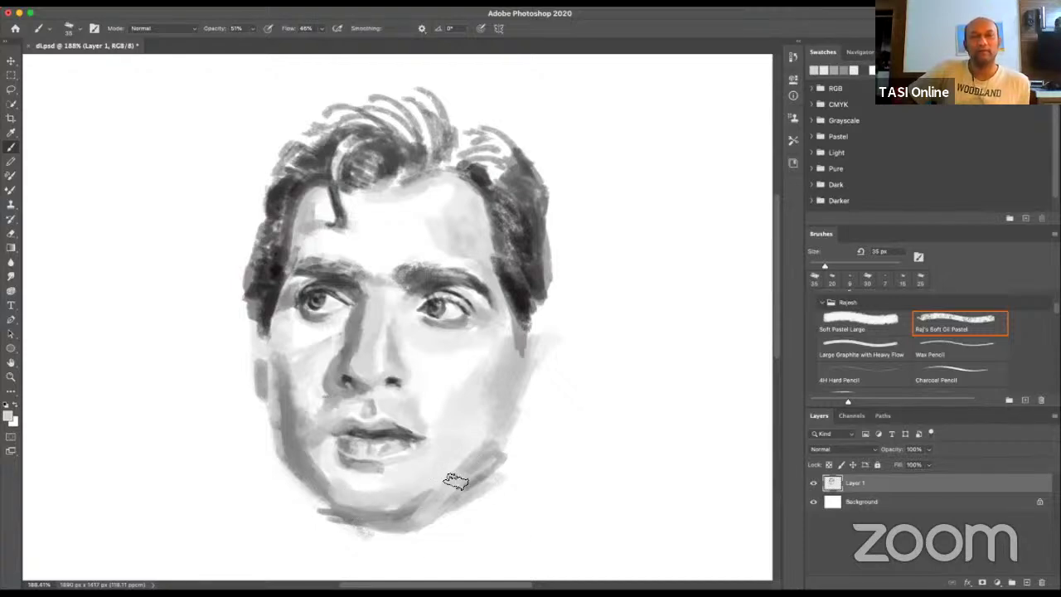
- Blend the skin below and beside the lower lip and shade the left ear with a 35 px brush and sampled greys
left_click(373, 469, "alt")
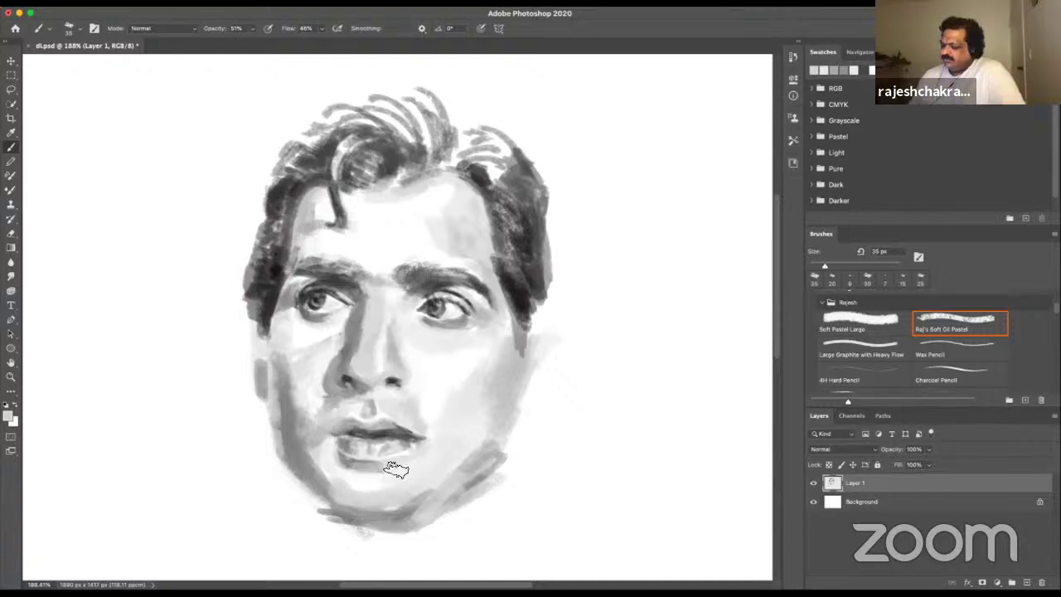
left_click_drag(393, 464, 410, 472)
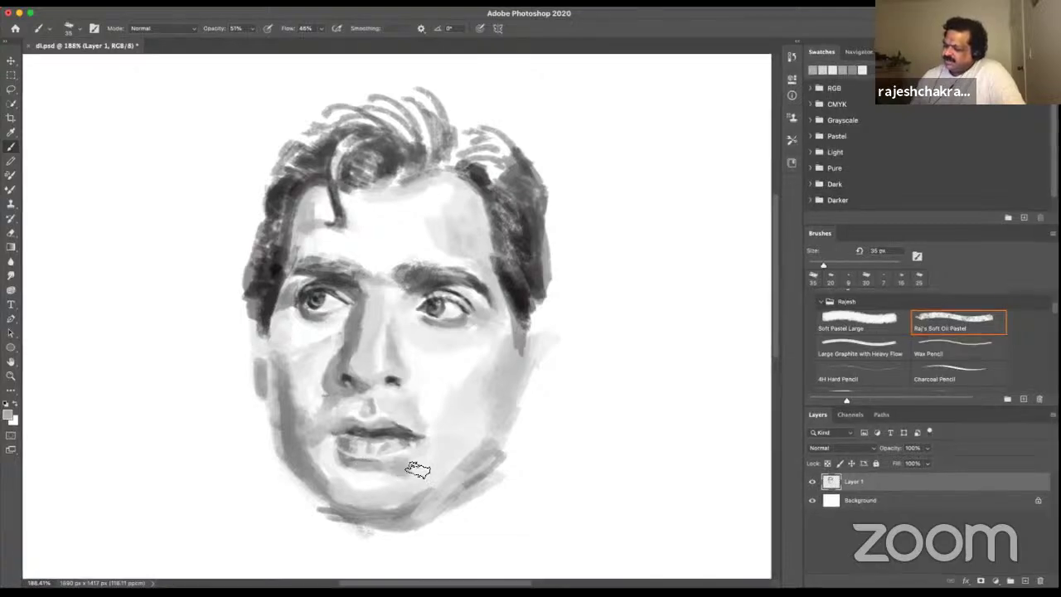
left_click(439, 456, "alt")
left_click_drag(438, 456, 403, 474)
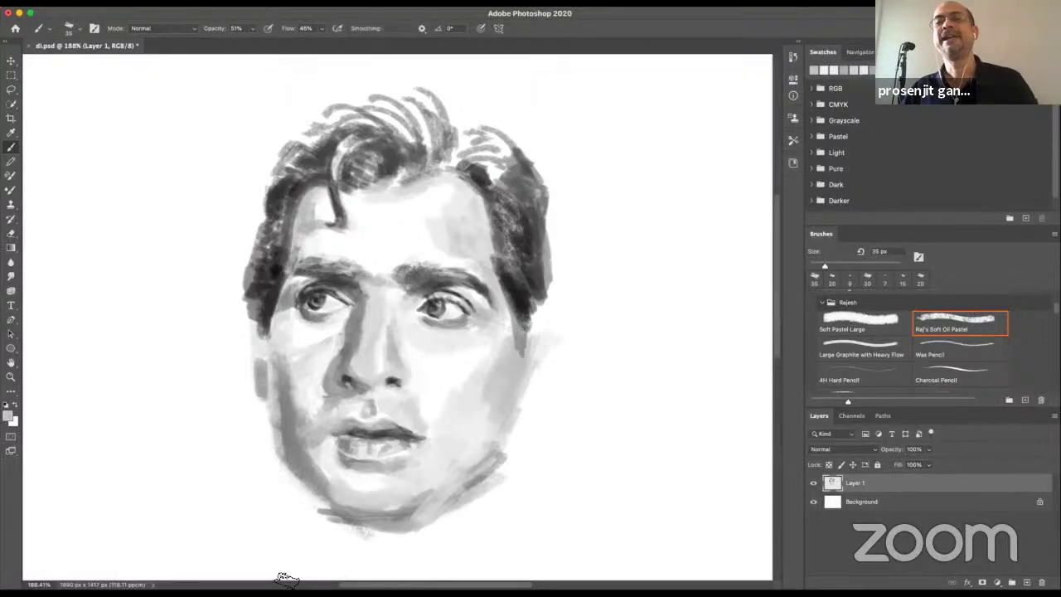
left_click(259, 367, "alt")
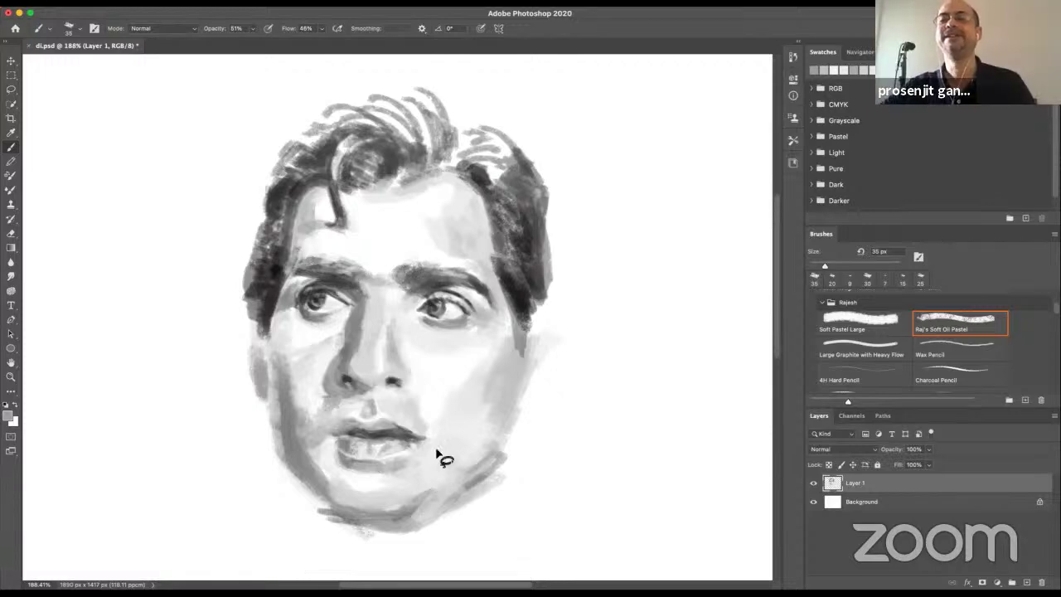
- Lasso the nose and mouth, shift them slightly upward on the face, and deselect
key("l")
mouse_move(370, 340)
left_mouse_down()
mouse_move(334, 481)
mouse_move(448, 409)
mouse_move(372, 336)
left_mouse_up()
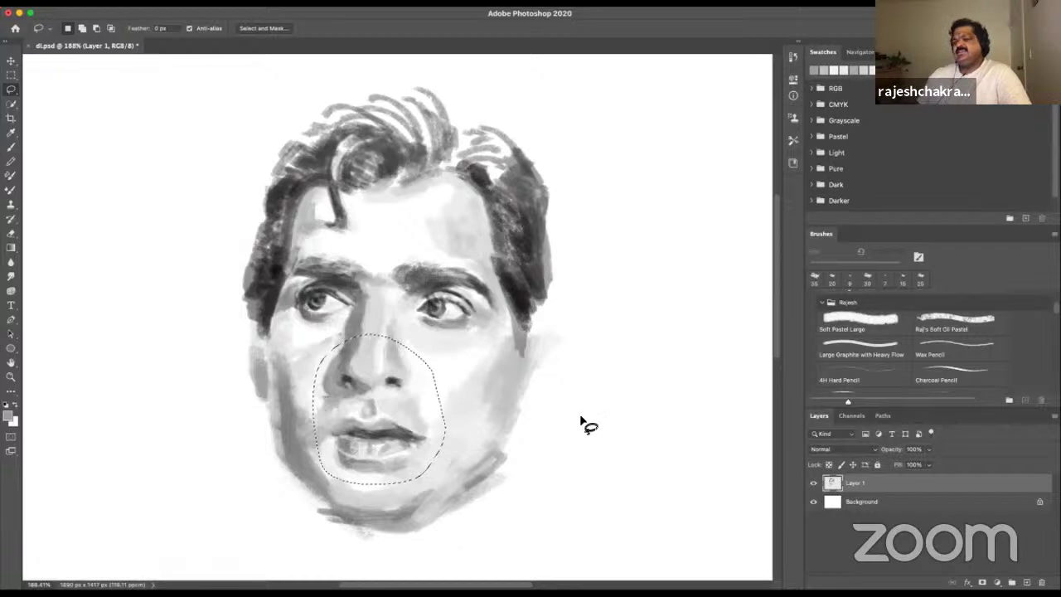
left_click_drag(407, 436, 406, 424)
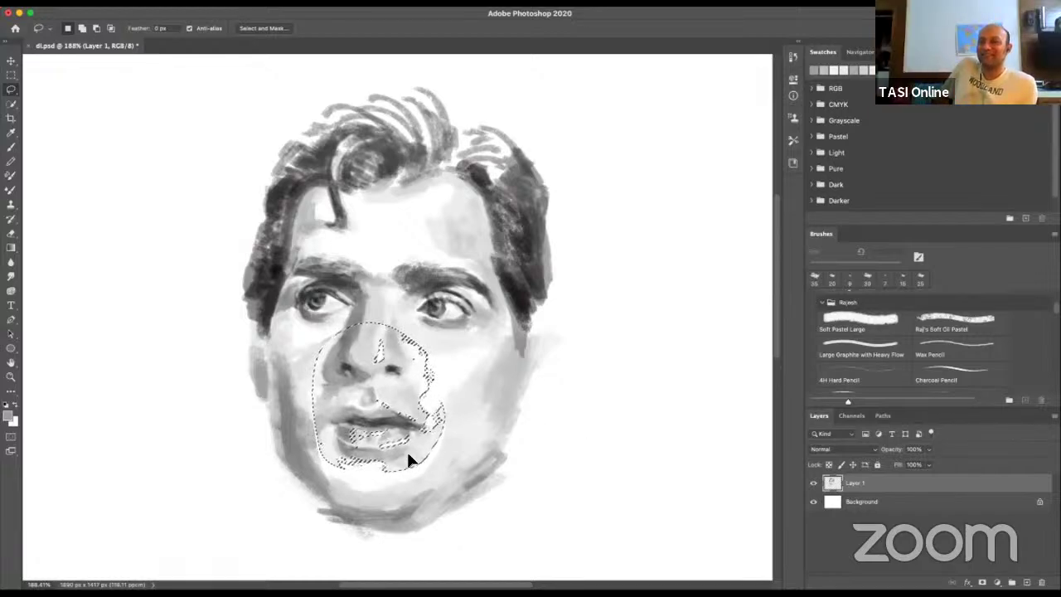
key("super+d")
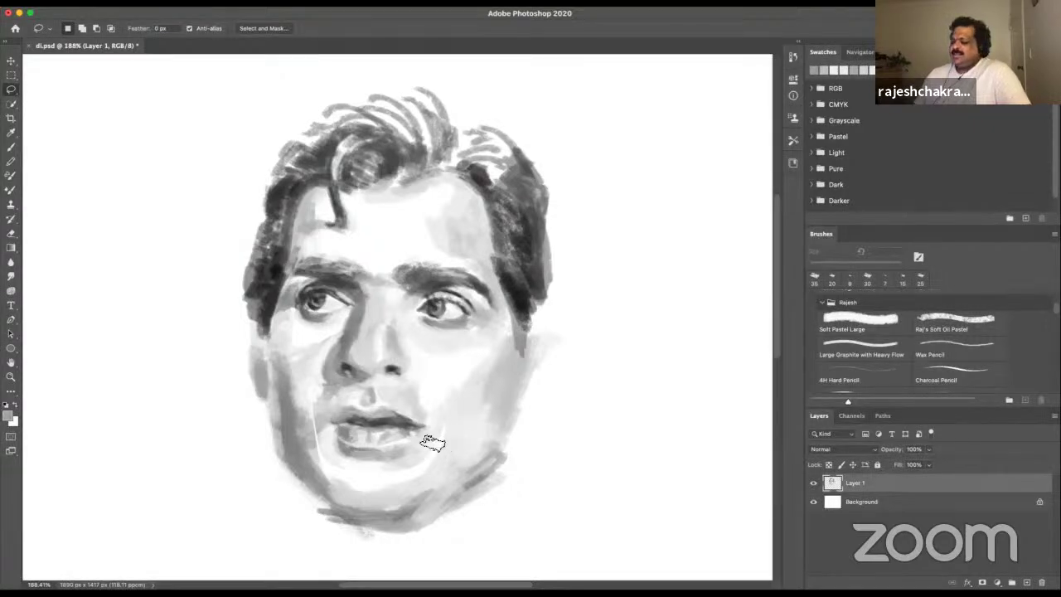
- Blend the pale seam left of the mouth and above the chin with a 35 px brush and greys sampled from the surrounding skin
key("b")
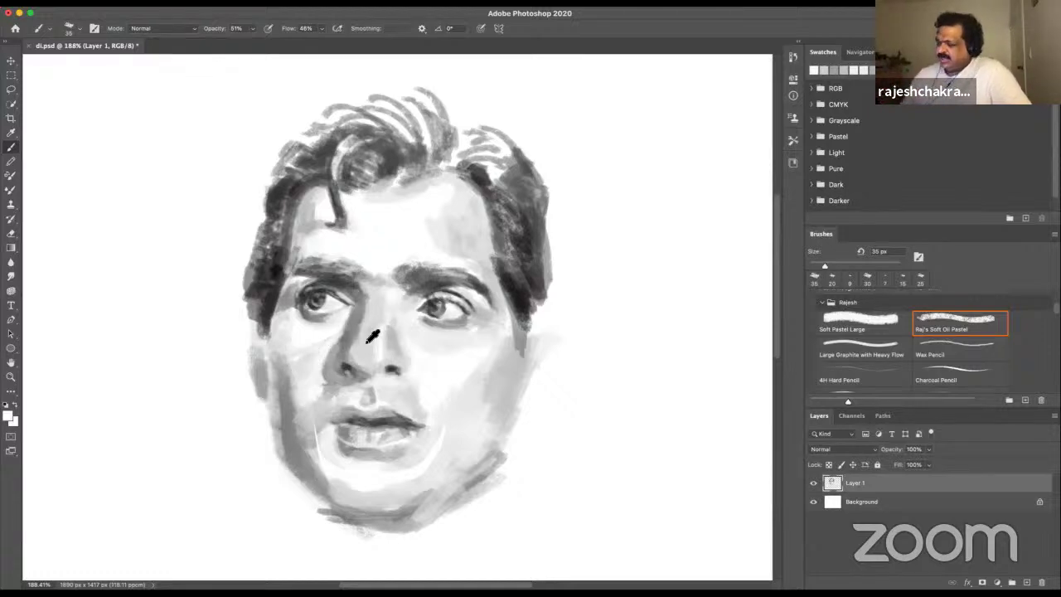
left_click(365, 315, "alt")
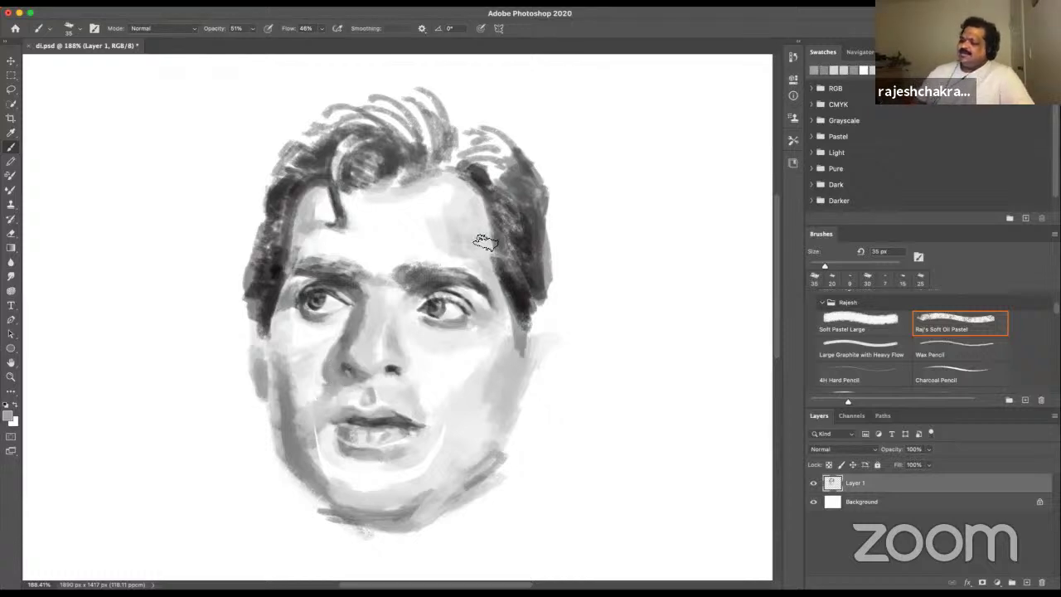
left_click(295, 426, "alt")
left_click_drag(302, 430, 325, 437)
key("super+z")
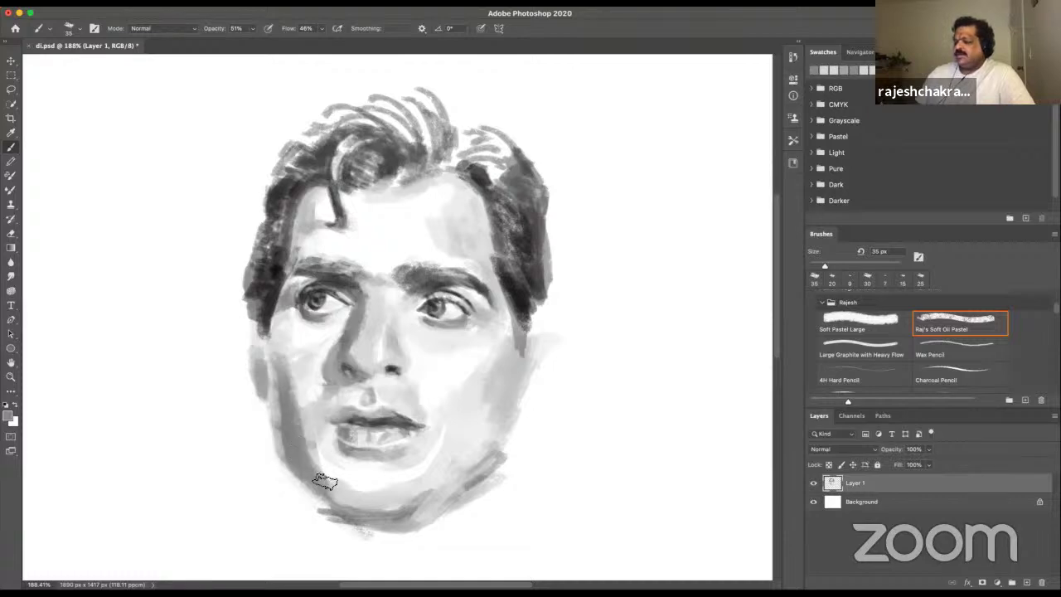
left_click(319, 438, "alt")
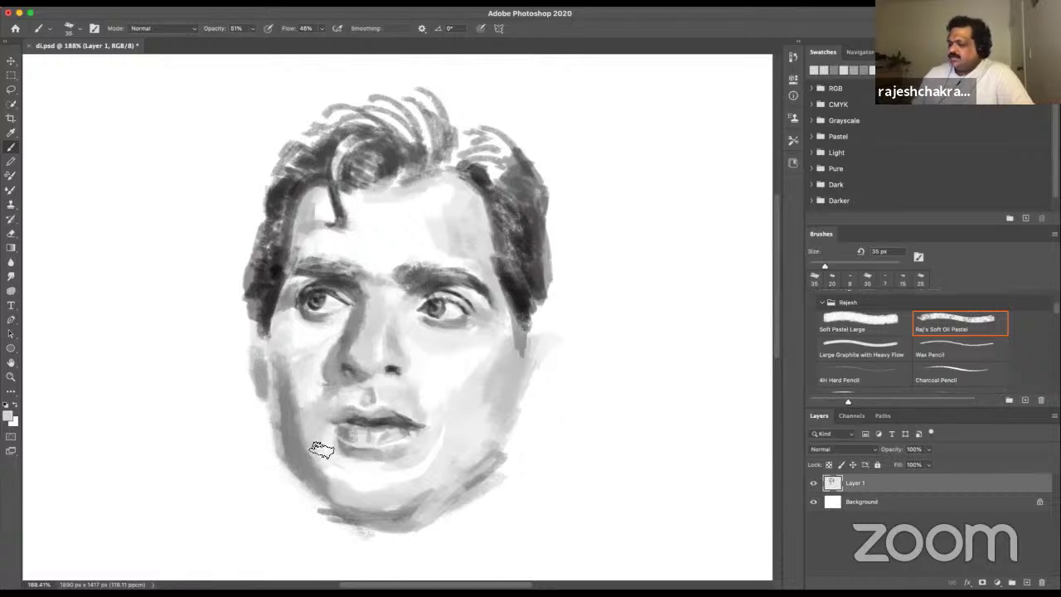
left_click(322, 442, "alt")
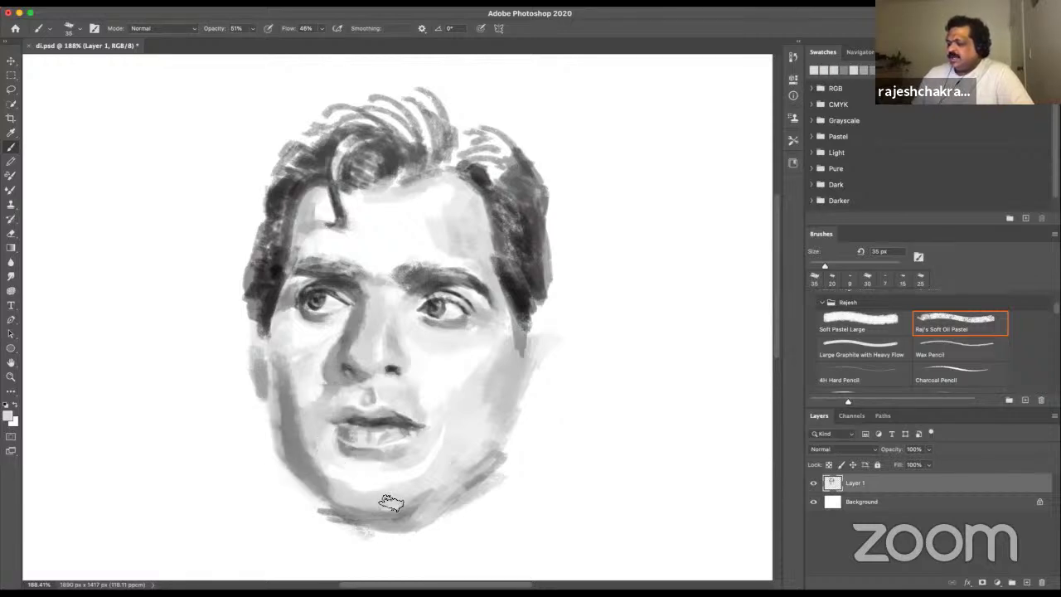
left_click(339, 471, "alt")
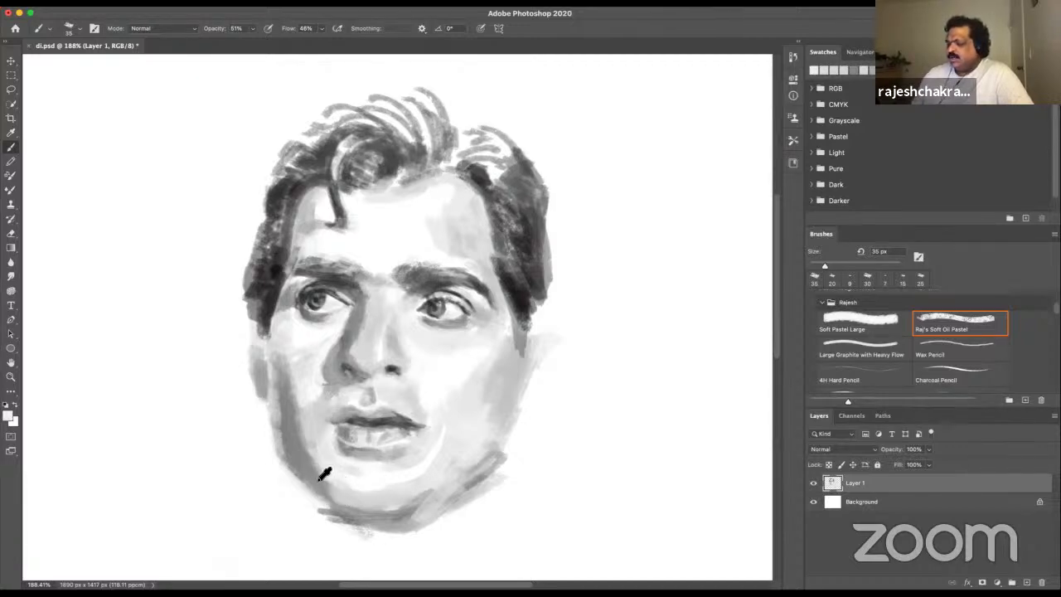
left_click(320, 479, "alt")
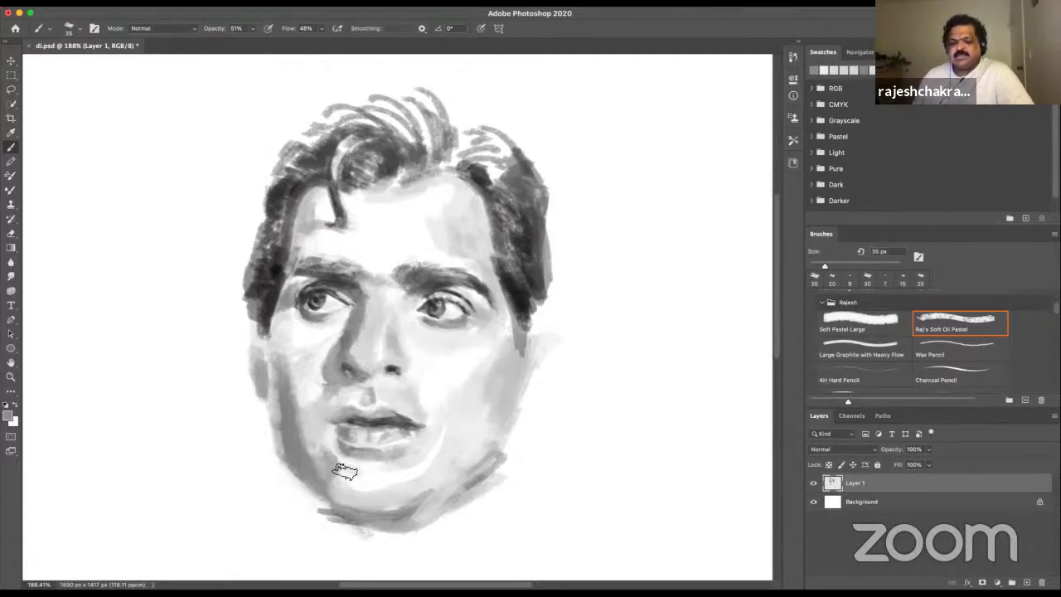
left_click(332, 452, "alt")
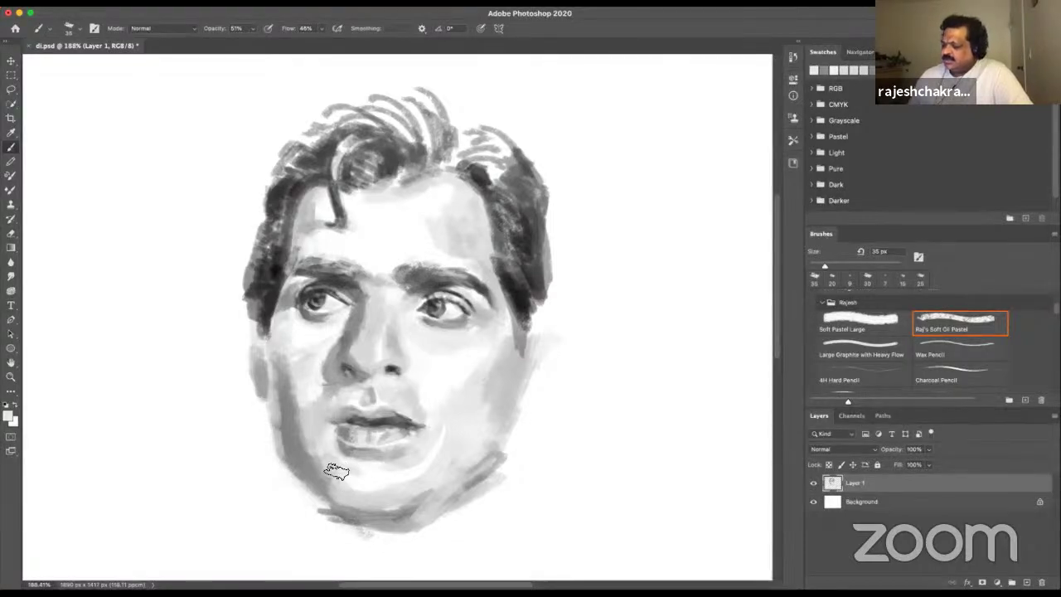
- Paint a dark shadow under the left of the chin and begin the neck below it in mid grey with a 35 px brush
left_click(320, 488, "alt")
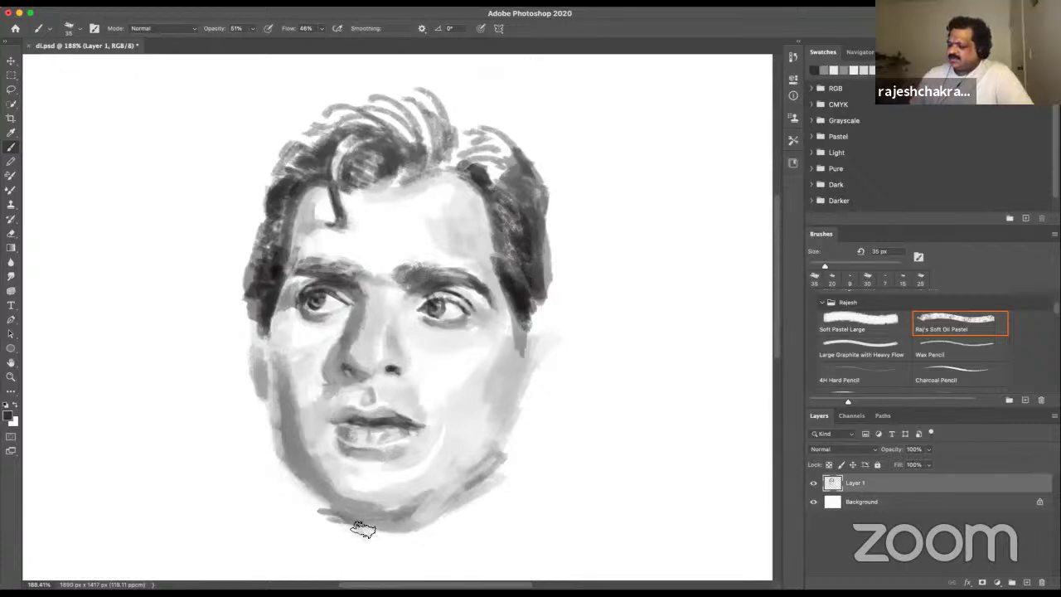
mouse_move(345, 516)
left_mouse_down()
mouse_move(429, 564)
mouse_move(332, 538)
left_mouse_up()
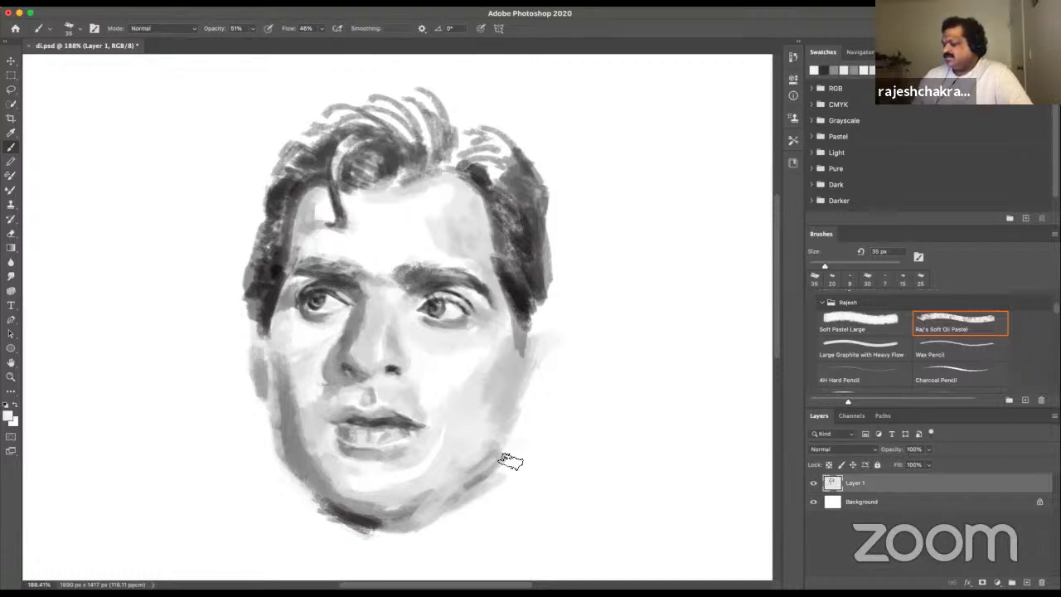
left_click(384, 527, "alt")
mouse_move(382, 527)
left_mouse_down()
mouse_move(435, 551)
mouse_move(402, 551)
mouse_move(423, 560)
left_mouse_up()
- Undo the stray grey strokes along the right jaw and paint the ear on that side in light grey
mouse_move(518, 362)
left_mouse_down()
mouse_move(502, 422)
mouse_move(525, 359)
left_mouse_up()
key("super+z")
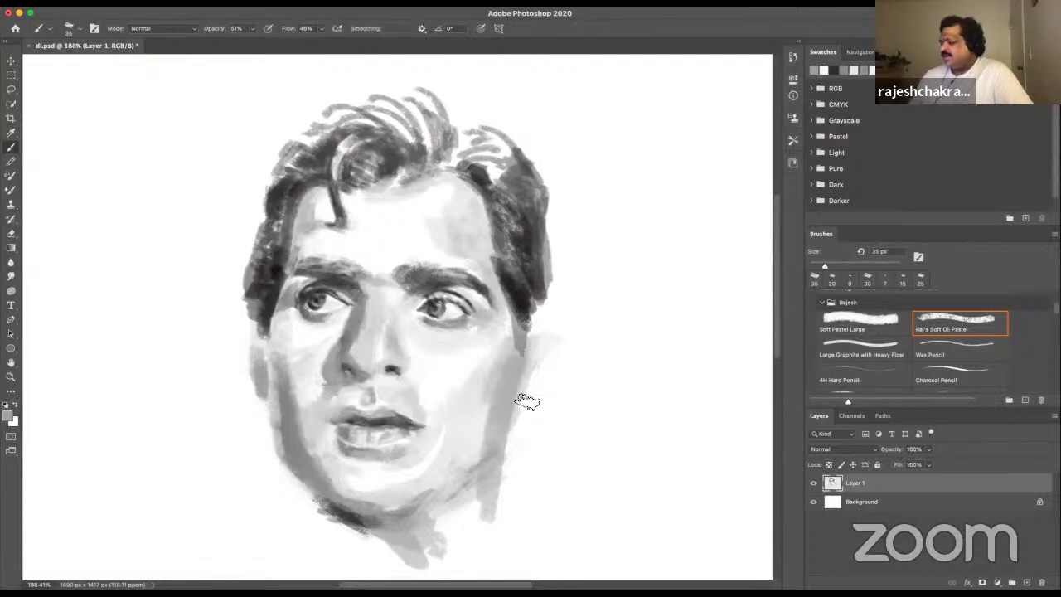
key("super+z")
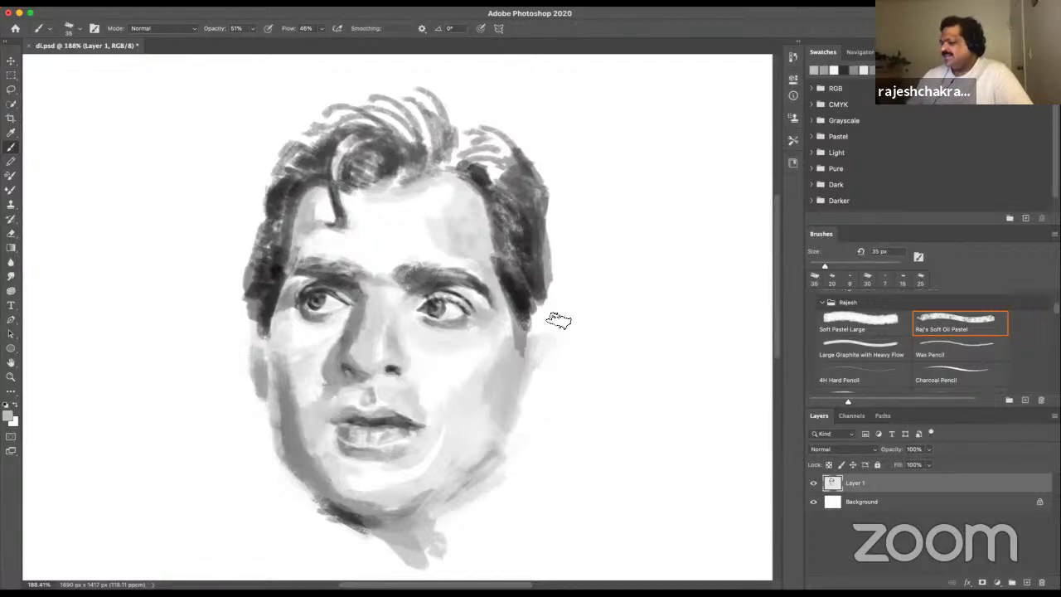
mouse_move(535, 333)
left_mouse_down()
mouse_move(552, 343)
mouse_move(518, 392)
left_mouse_up()
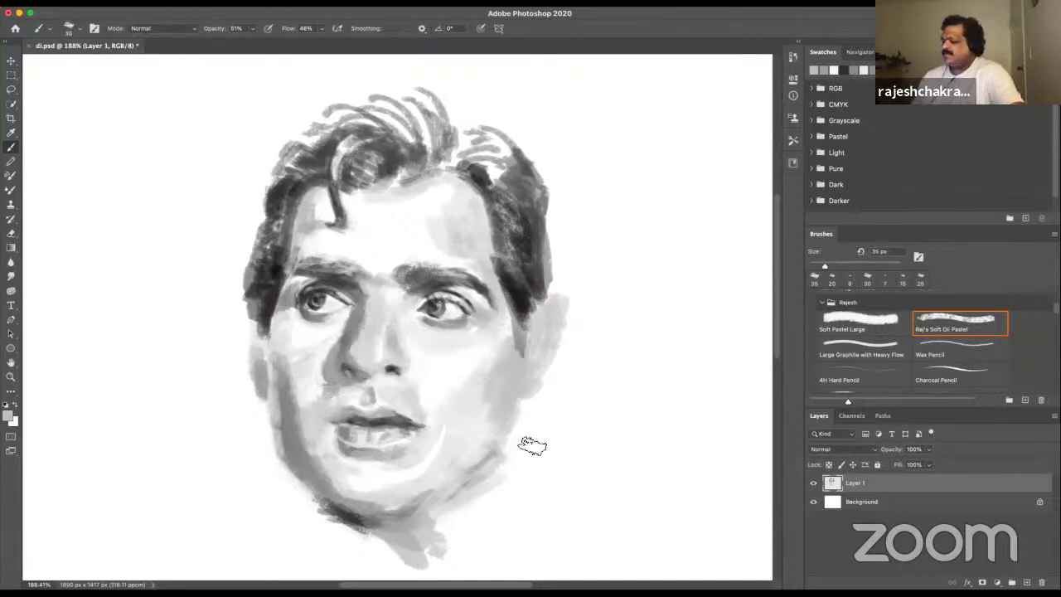
- Paint a broad dark patch below the right jaw with a 60 px brush and a near-black sampled from the hair
key("]")
key("]")
key("]")
key("]")
left_click(514, 289, "alt")
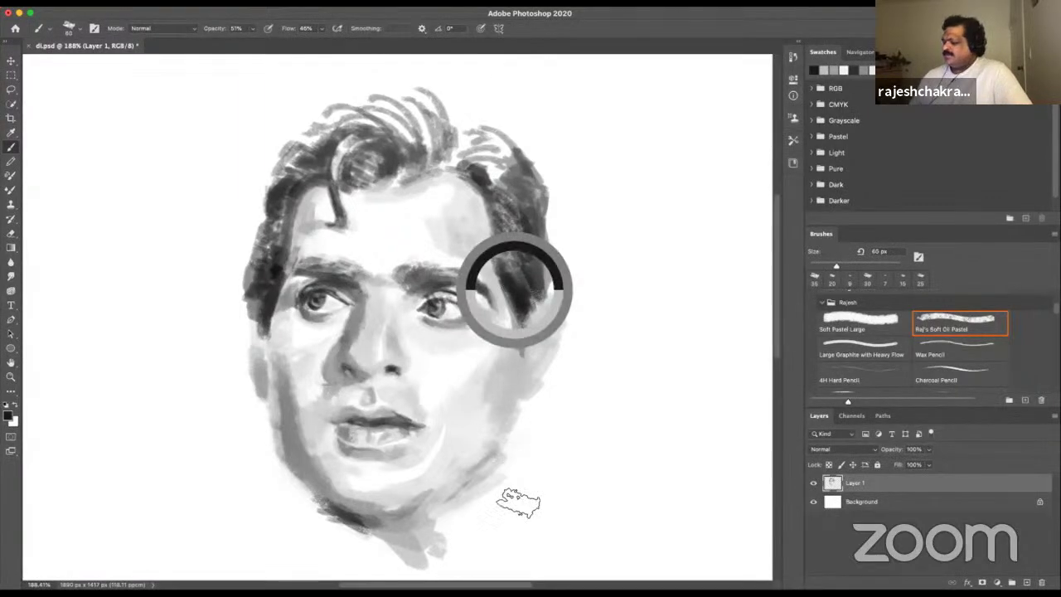
mouse_move(540, 427)
left_mouse_down()
mouse_move(533, 445)
mouse_move(528, 423)
mouse_move(506, 489)
mouse_move(524, 435)
left_mouse_up()
left_click_drag(502, 322, 506, 255)
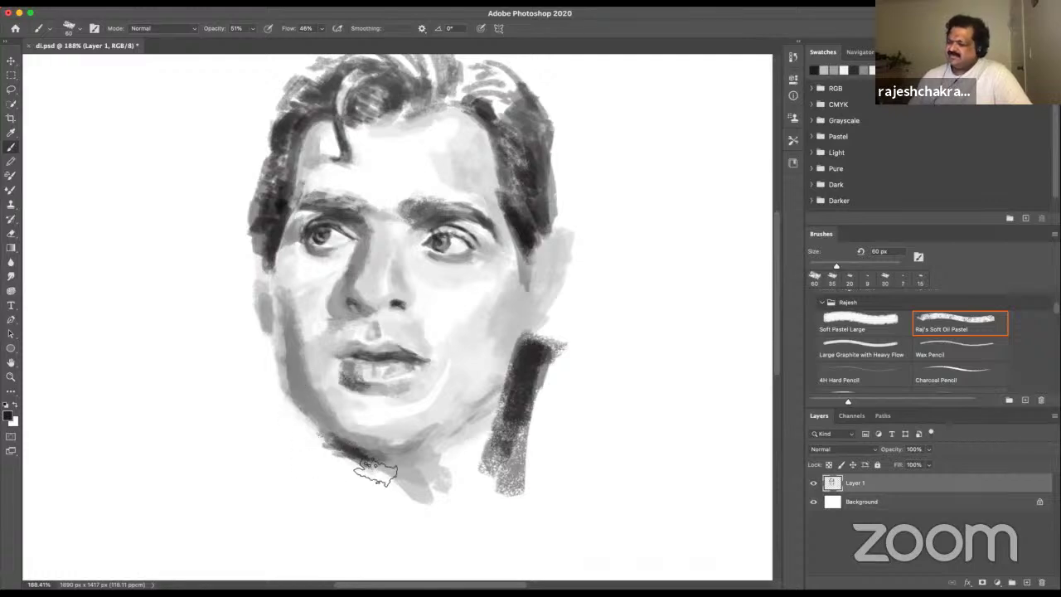
- Repaint the left jaw edge in sampled mid grey and clean up the area outside it with white using the 60 px brush
left_click(289, 410, "alt")
left_click_drag(294, 408, 361, 456)
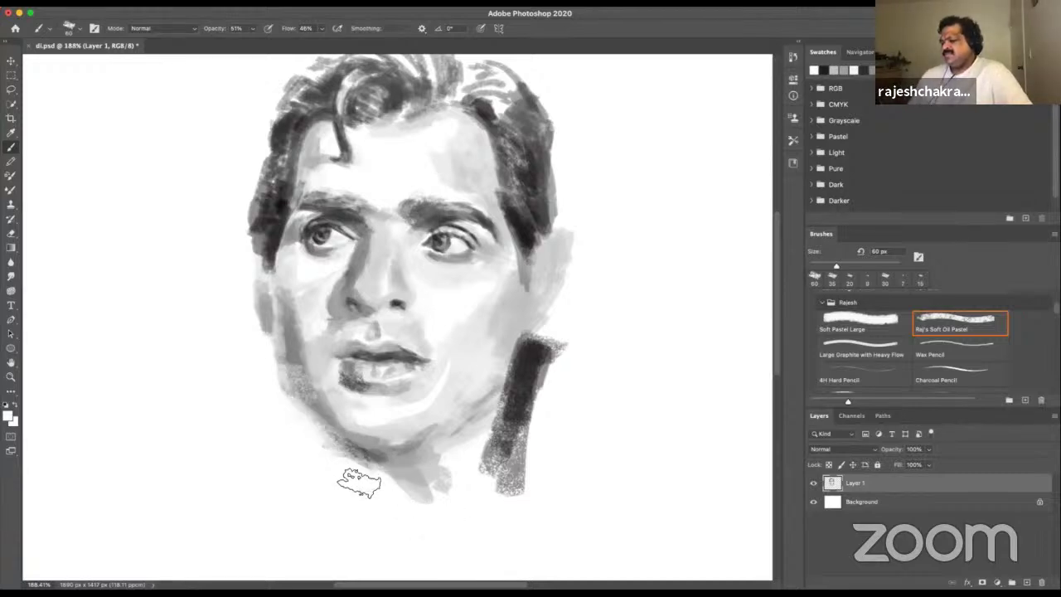
left_click(292, 367, "alt")
left_click_drag(305, 394, 330, 427)
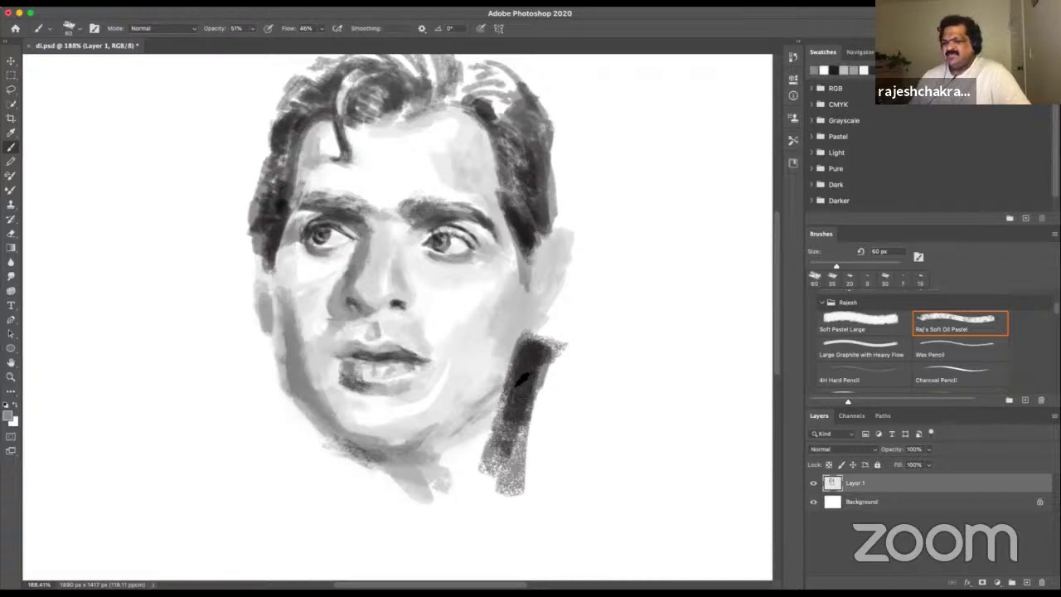
left_click(518, 383, "alt")
left_click(383, 486, "alt")
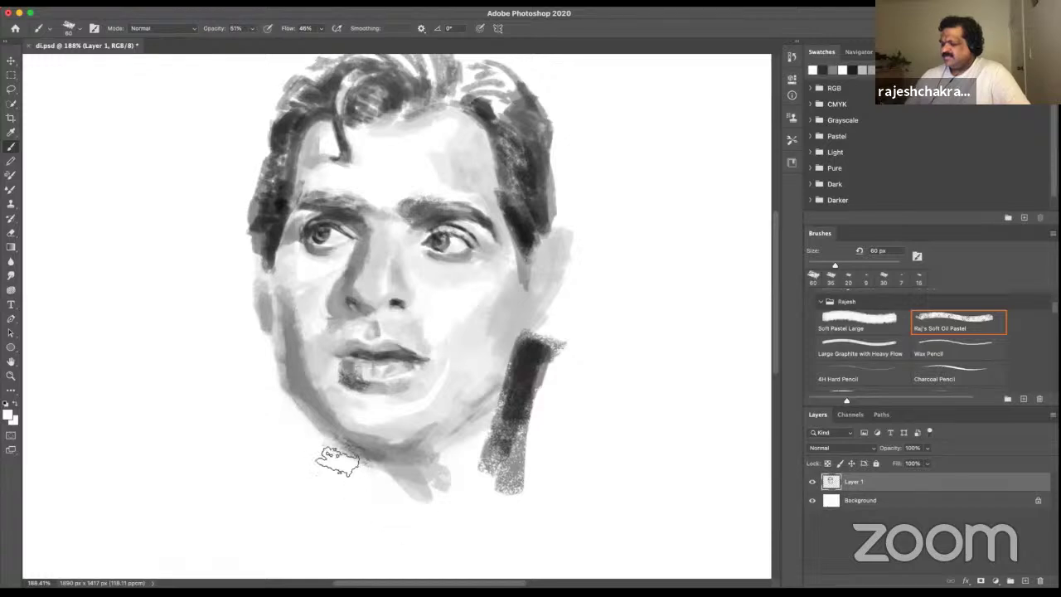
- Fill the background beside the right ear and neck with broad dark grey strokes using the 60 px brush
left_click_drag(471, 469, 541, 377)
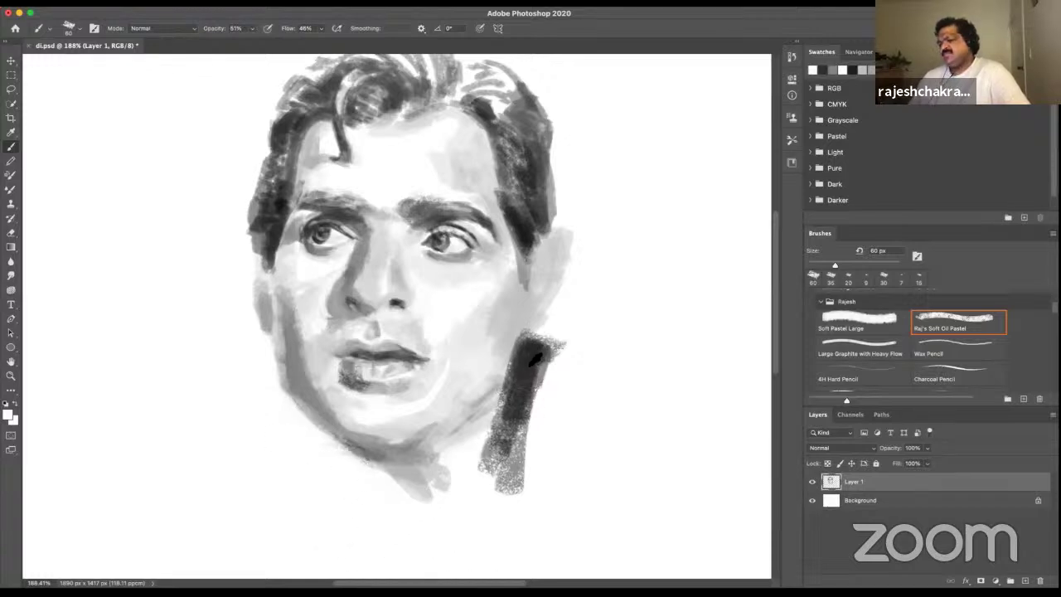
mouse_move(583, 208)
left_mouse_down()
mouse_move(590, 253)
mouse_move(552, 379)
mouse_move(568, 367)
mouse_move(604, 381)
mouse_move(540, 493)
mouse_move(604, 431)
left_mouse_up()
left_click(524, 386, "alt")
left_click_drag(564, 369, 531, 452)
mouse_move(663, 414)
left_mouse_down()
mouse_move(548, 485)
mouse_move(577, 422)
left_mouse_up()
left_click(530, 384, "alt")
mouse_move(568, 371)
left_mouse_down()
mouse_move(612, 402)
mouse_move(578, 508)
left_mouse_up()
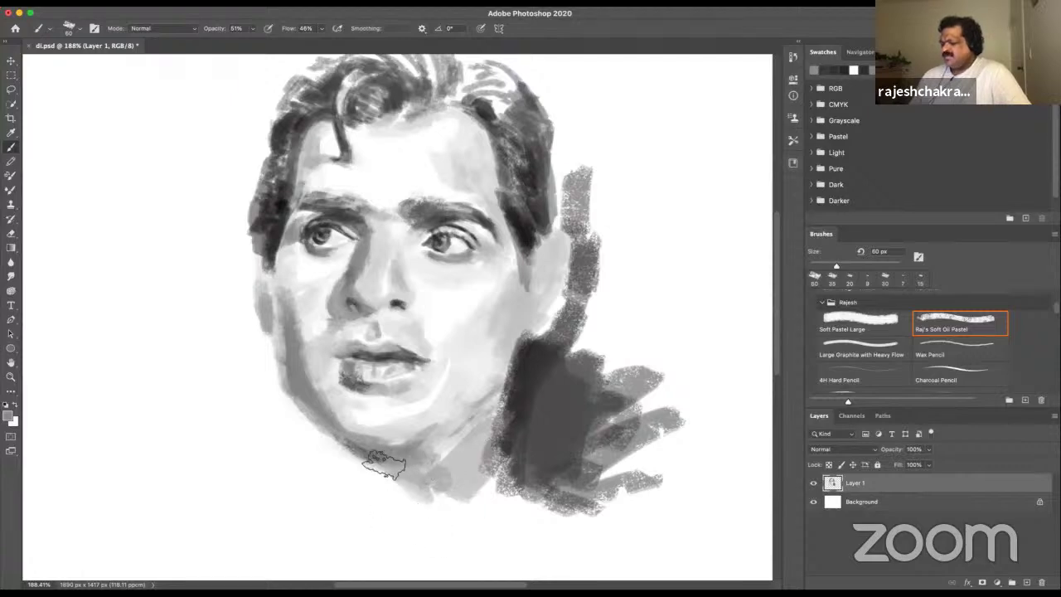
- Darken the shadow under the chin, paint the left side of the neck in light grey, and sample white for its outer edge
left_click(526, 383, "alt")
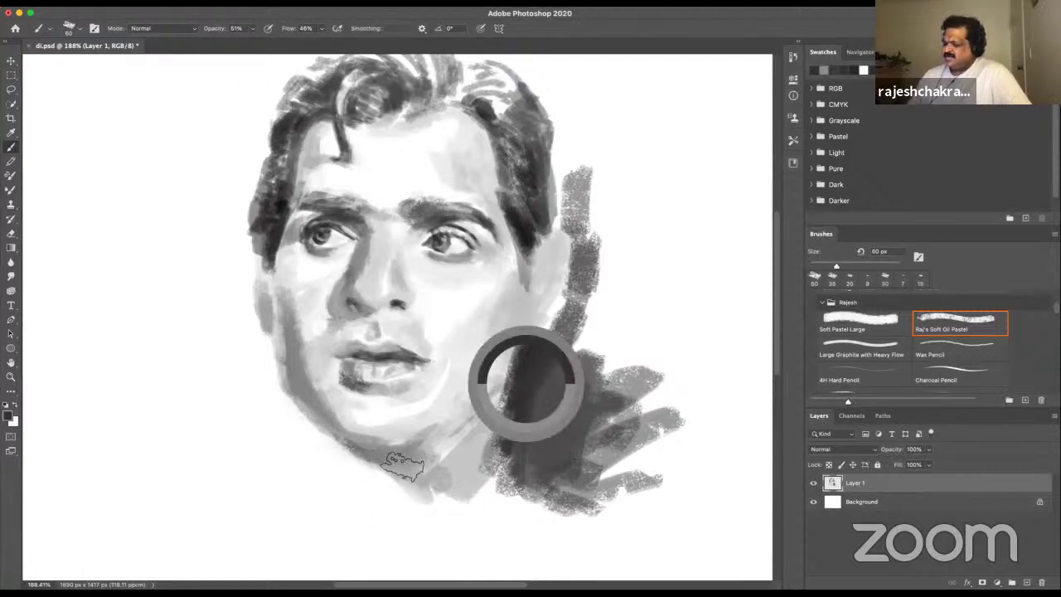
left_click_drag(352, 454, 407, 471)
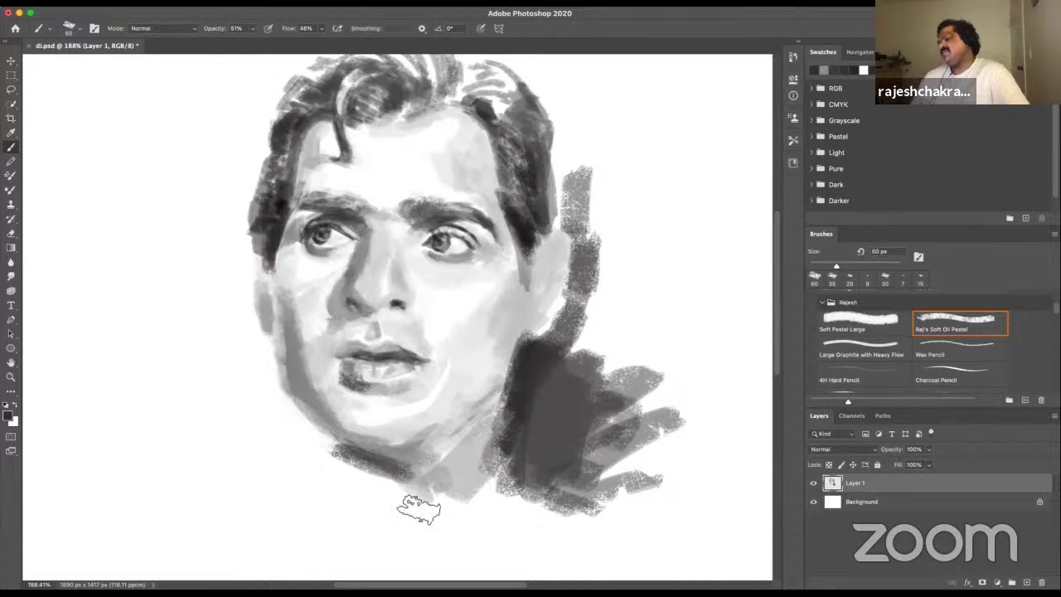
left_click(344, 499, "alt")
left_click_drag(309, 448, 331, 460)
left_click(320, 416, "alt")
left_click_drag(279, 407, 414, 485)
mouse_move(296, 498)
left_mouse_down()
mouse_move(304, 450)
mouse_move(357, 499)
left_mouse_up()
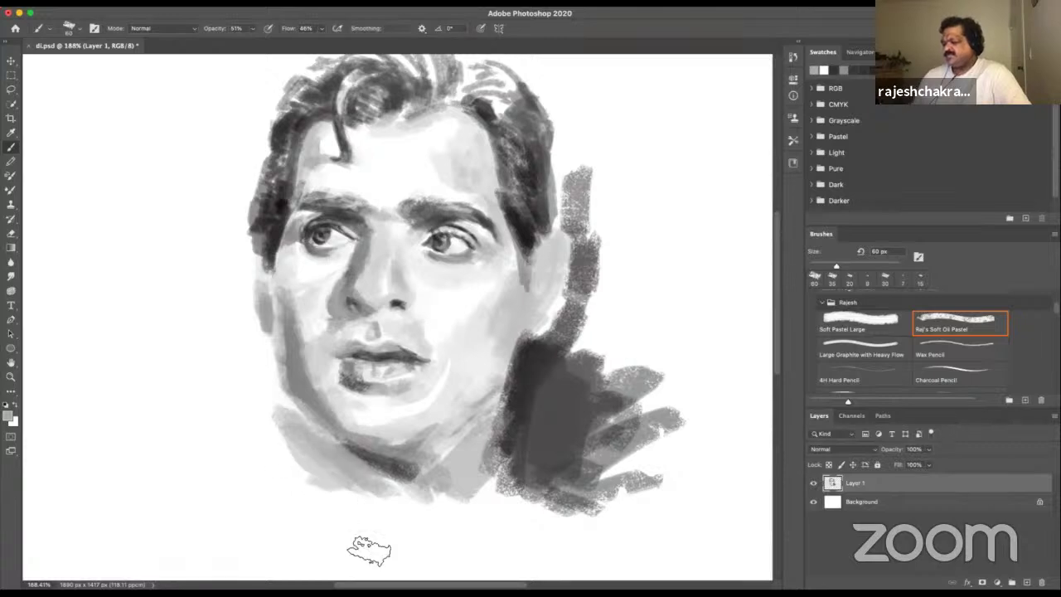
left_click(416, 506, "alt")
left_click(253, 406, "alt")
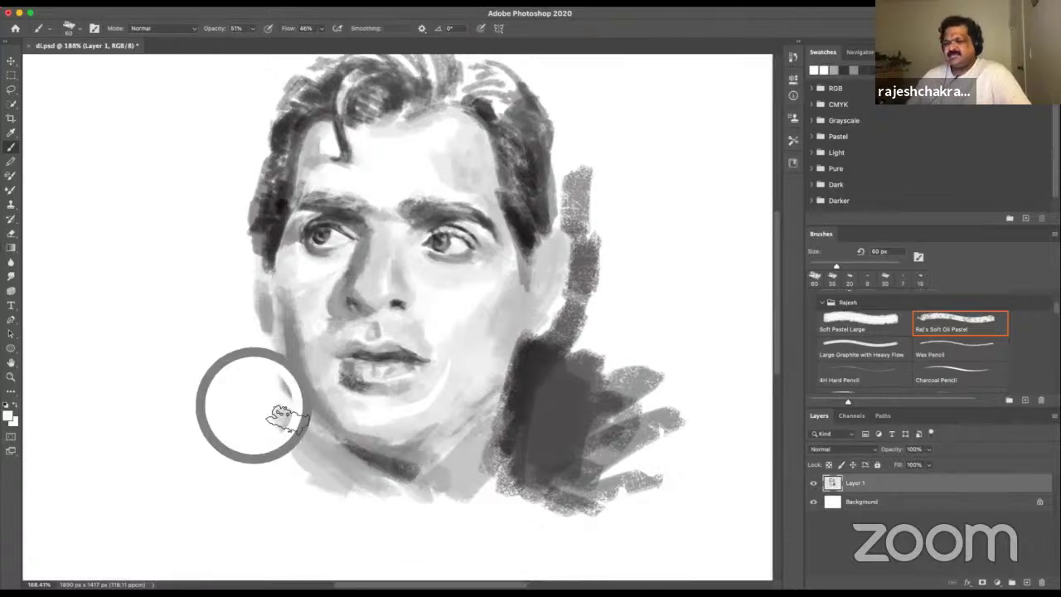
- Paint dark grey collar strokes left of the neck with a 25 px brush and place a copy of Layer 1 slightly to the right
left_click(535, 417, "alt")
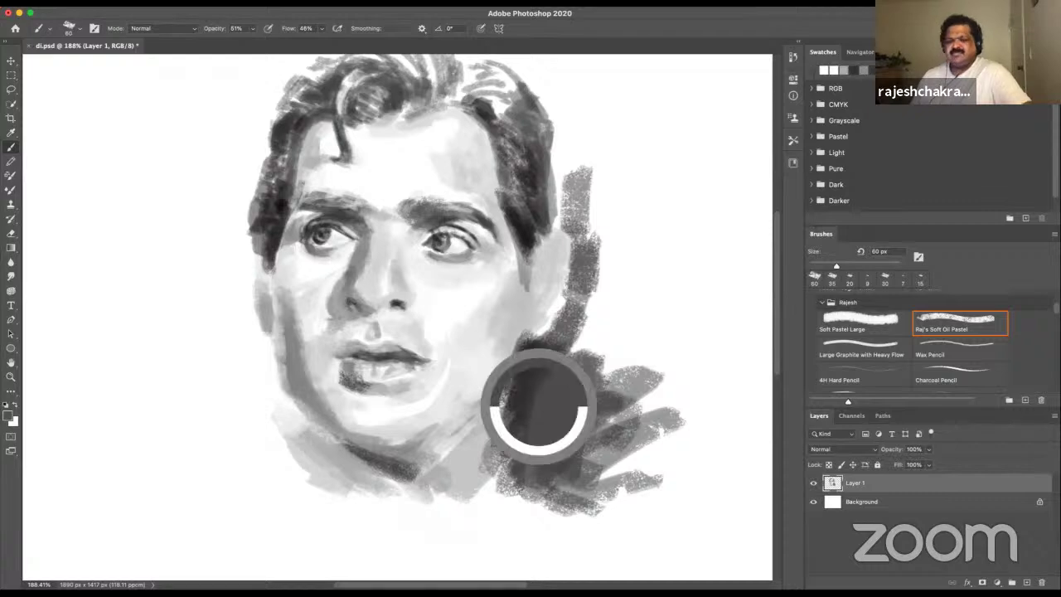
key("bracketleft")
key("bracketleft")
key("bracketleft")
key("bracketleft")
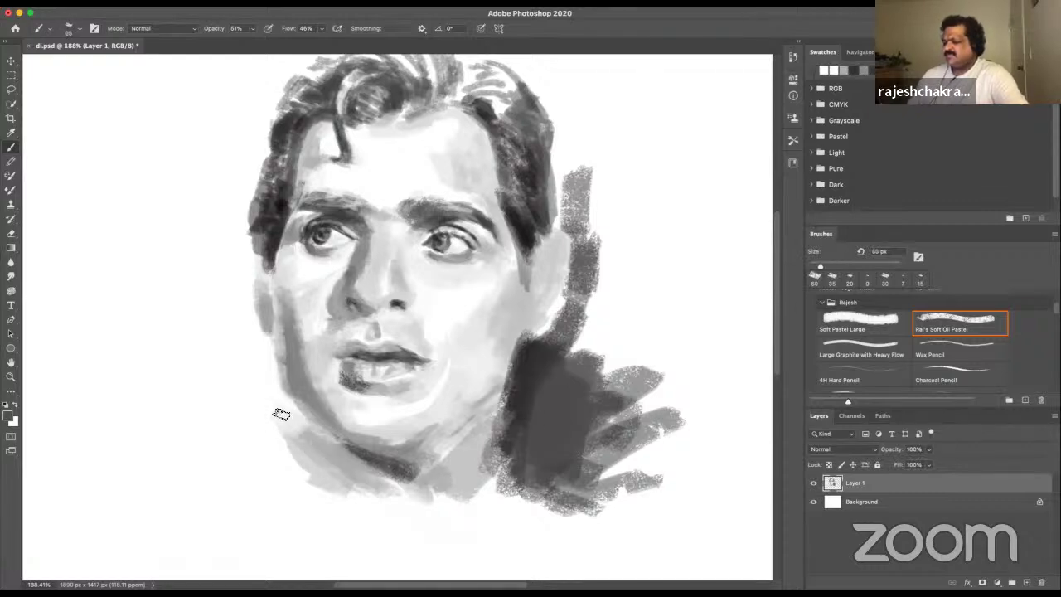
mouse_move(277, 411)
left_mouse_down()
mouse_move(304, 466)
mouse_move(343, 507)
mouse_move(268, 426)
left_mouse_up()
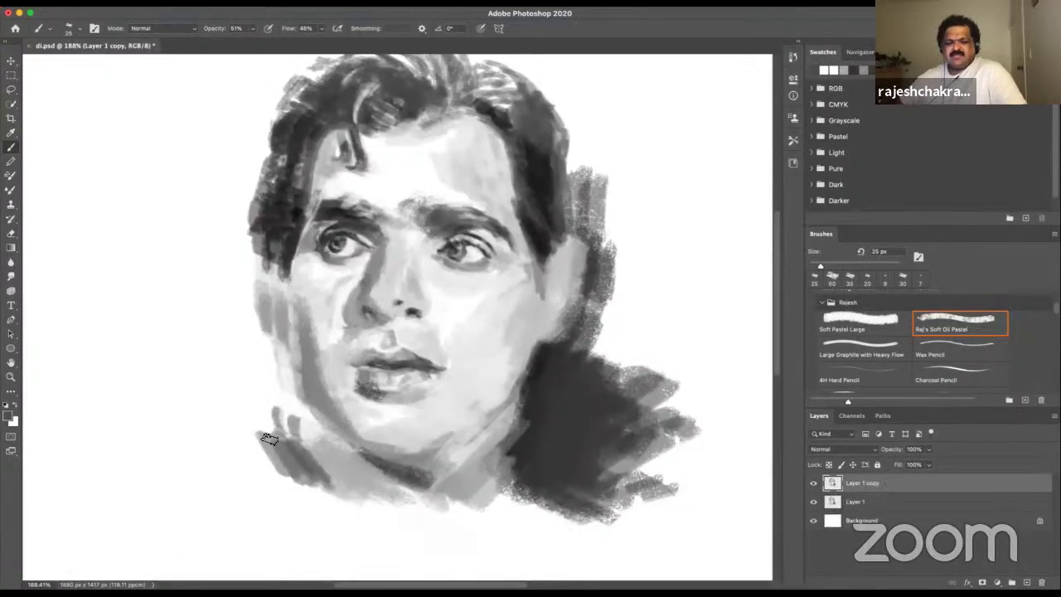
key("v")
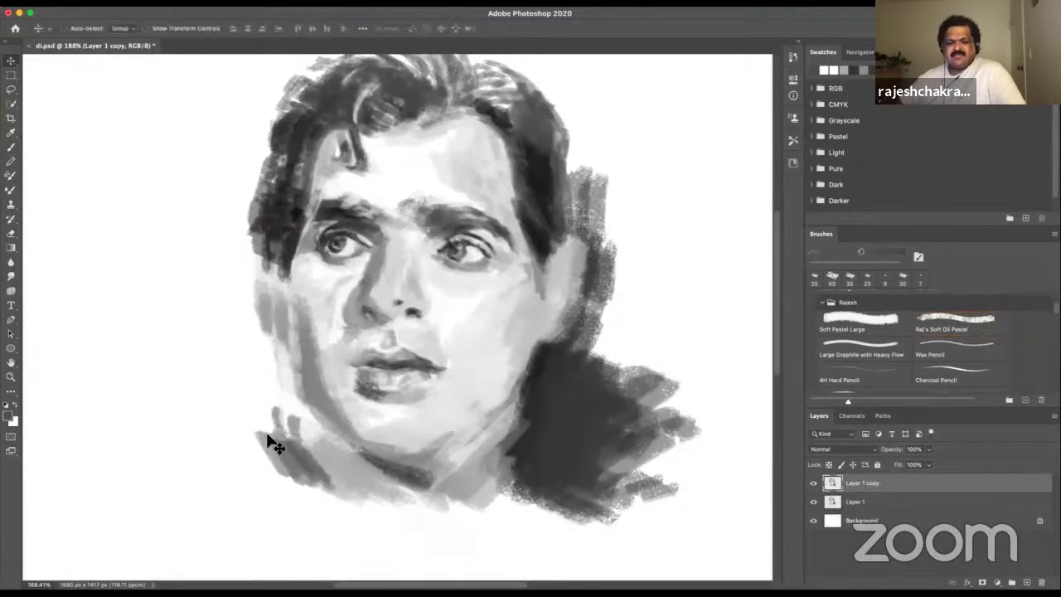
key("b")
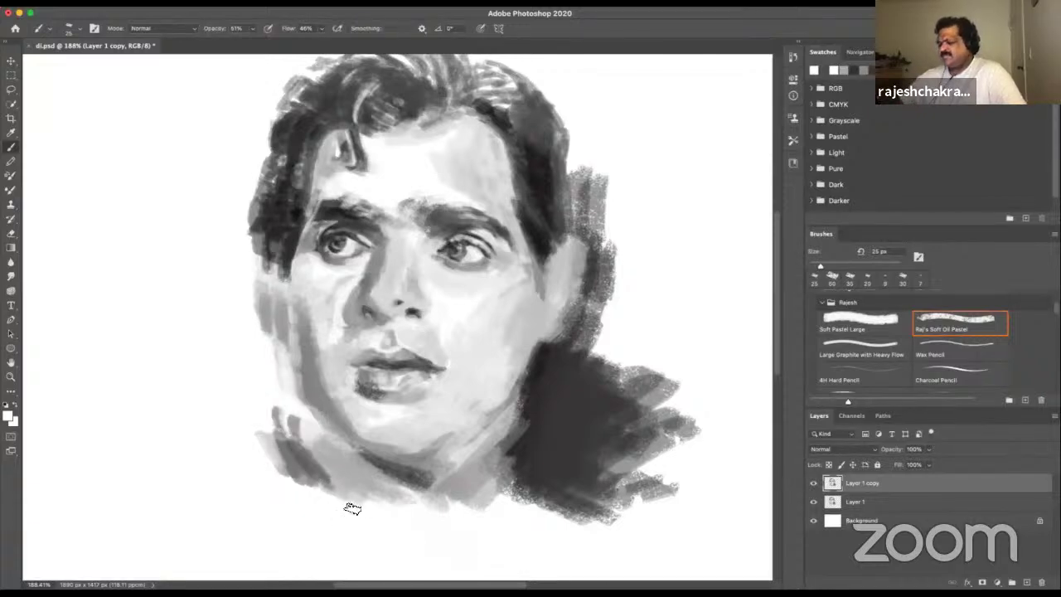
- Extend the left collar diagonally downward in sampled dark grey, starting with a 25 px brush and thickening it with a 60 px brush
left_click(569, 438, "alt")
mouse_move(328, 490)
left_mouse_down()
mouse_move(403, 570)
mouse_move(396, 555)
left_mouse_up()
key("bracketright")
key("bracketright")
key("bracketright")
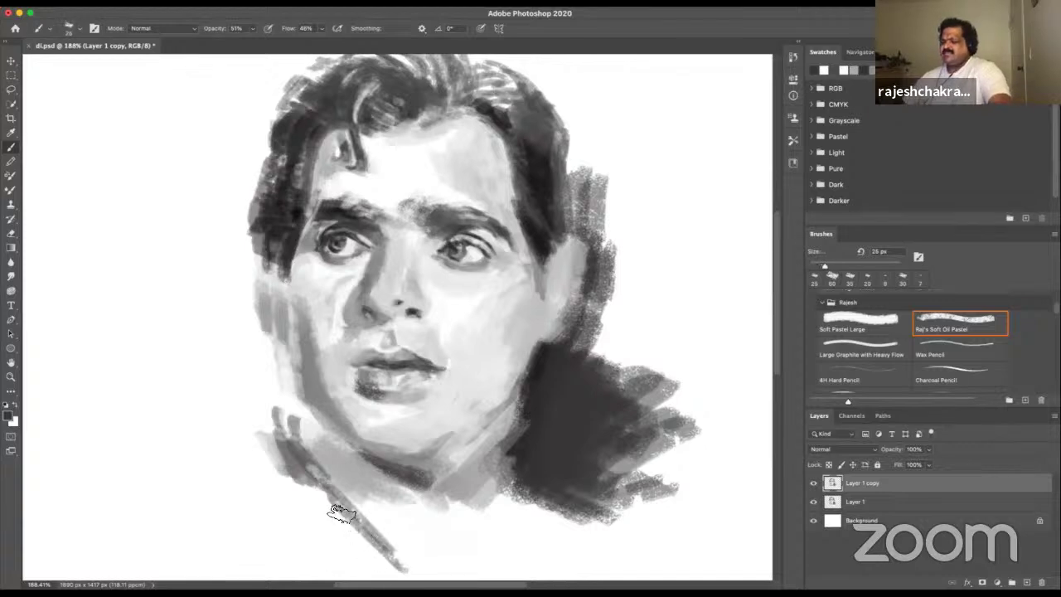
key("bracketright")
key("bracketright")
key("bracketright")
key("bracketright")
key("bracketright")
key("bracketright")
mouse_move(320, 486)
left_mouse_down()
mouse_move(336, 520)
mouse_move(318, 484)
mouse_move(398, 572)
left_mouse_up()
scroll(625, 353, "down", 3)
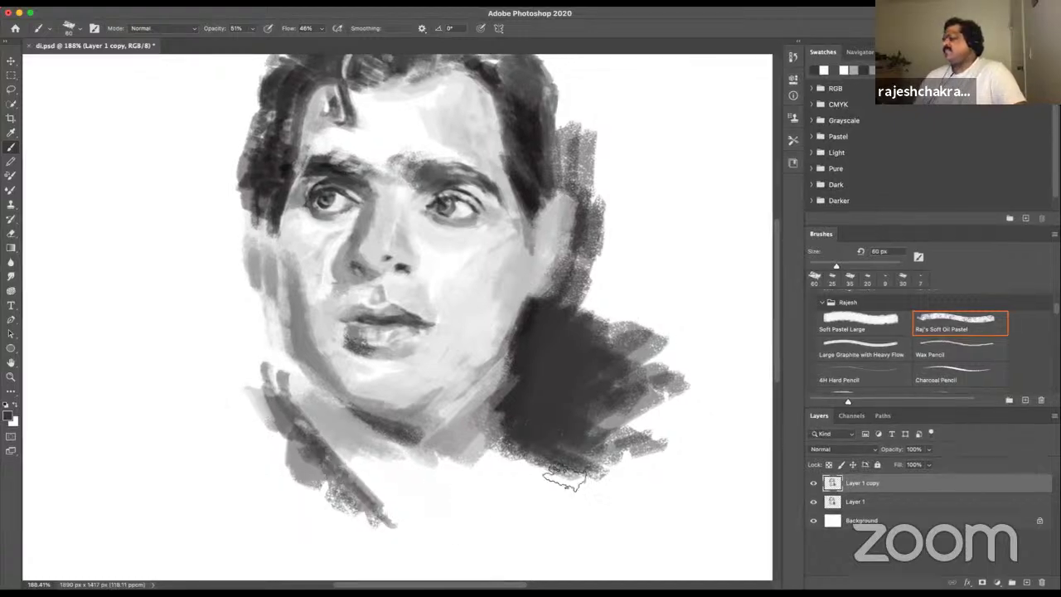
scroll(599, 452, "up", 3)
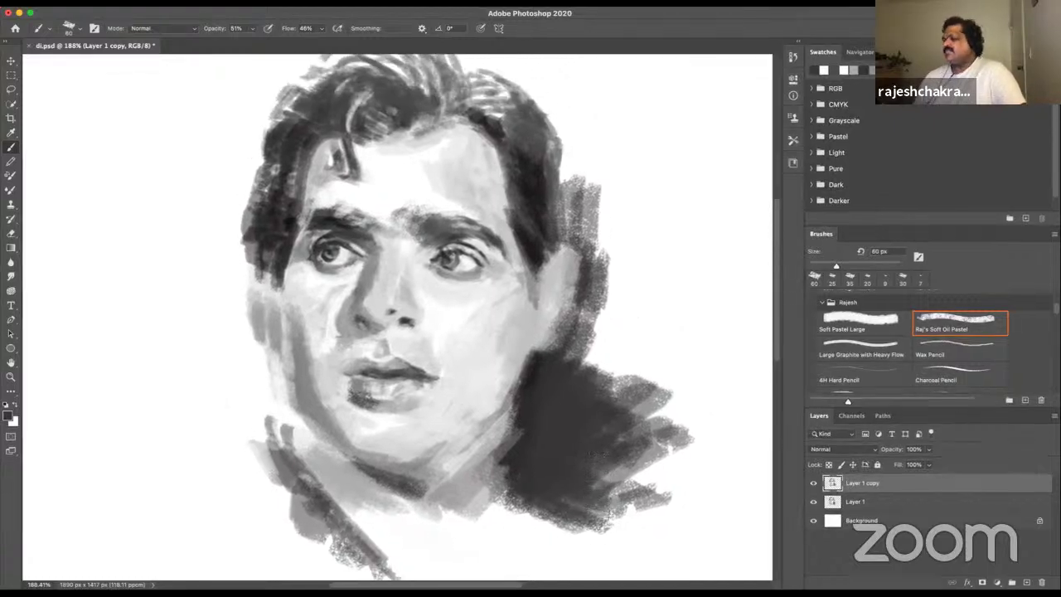
- Try trimming the hair's left edge with sampled white, compare the two portrait layers' visibility, and undo back past the layer copy's shift
left_click(214, 308, "alt")
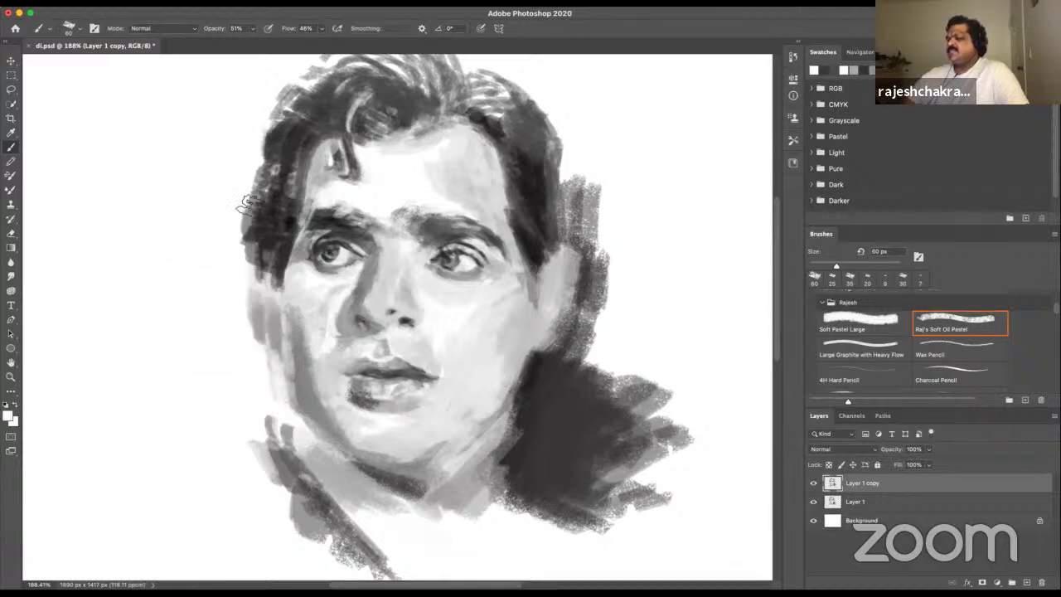
left_click_drag(259, 133, 249, 265)
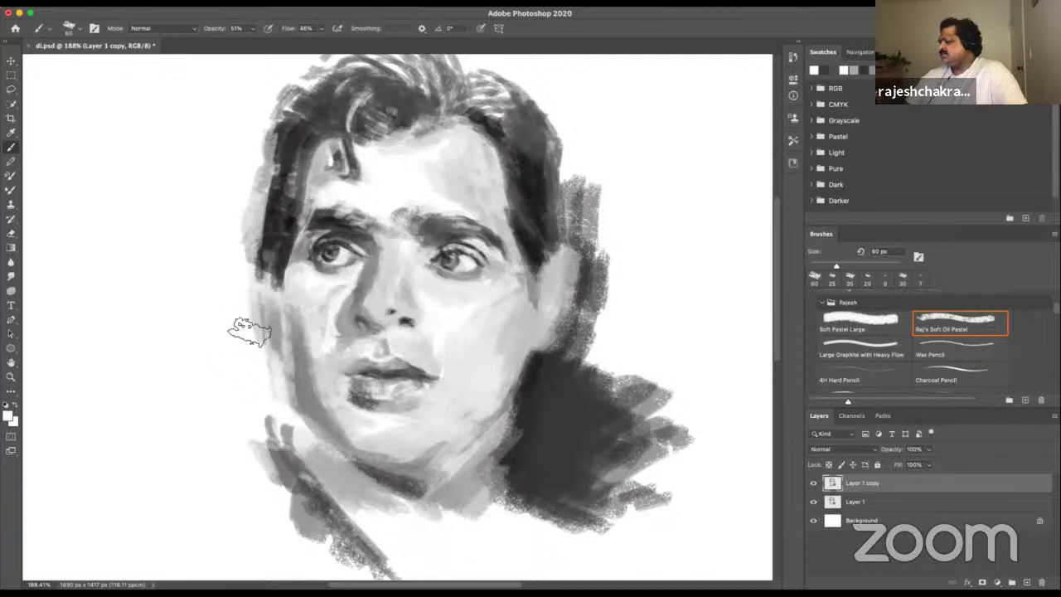
left_click(813, 502)
left_click(814, 502)
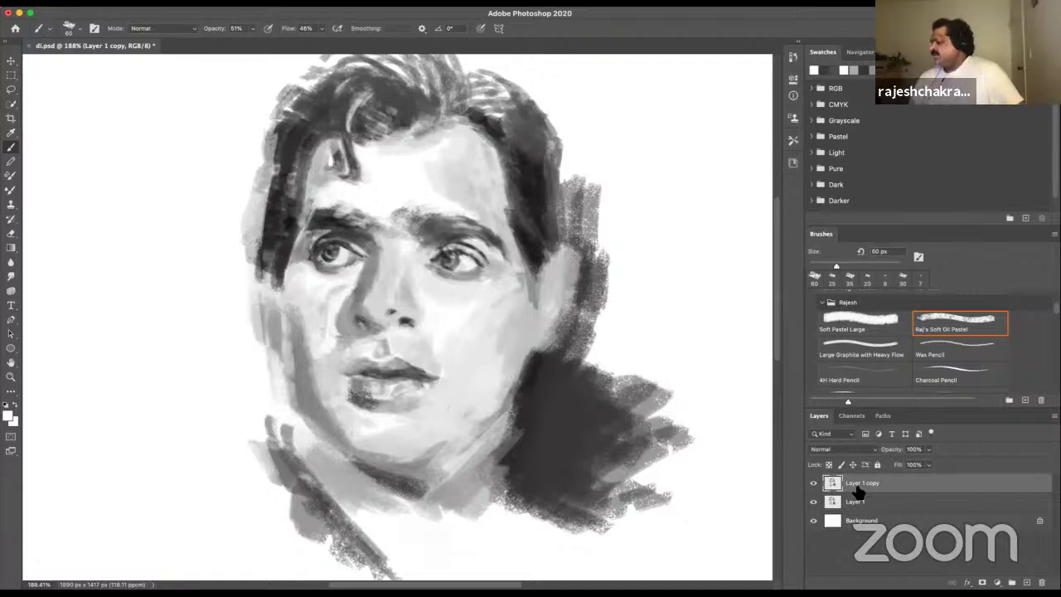
left_click(812, 481)
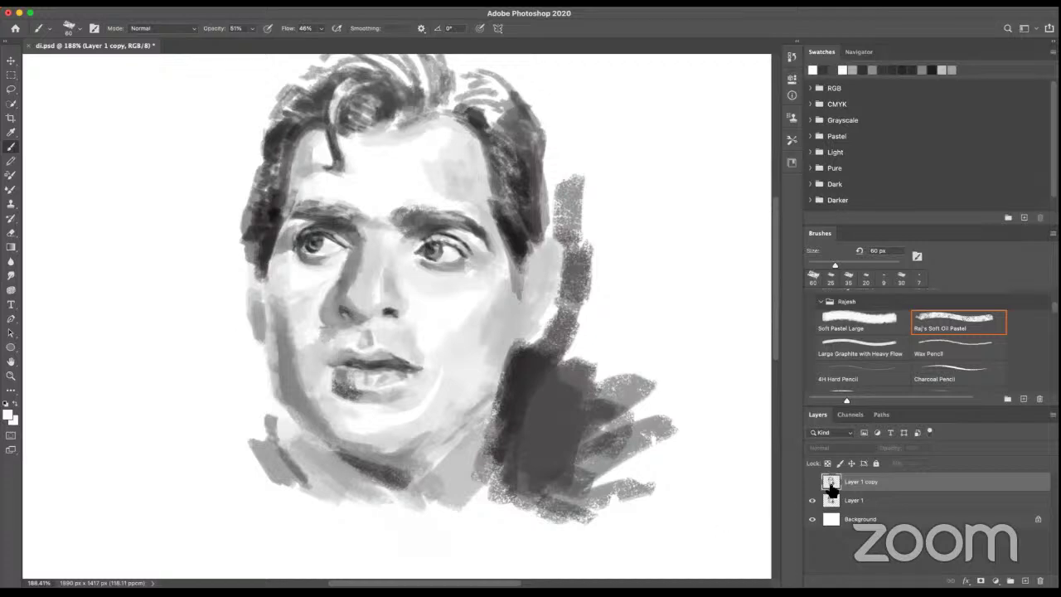
left_click(813, 482)
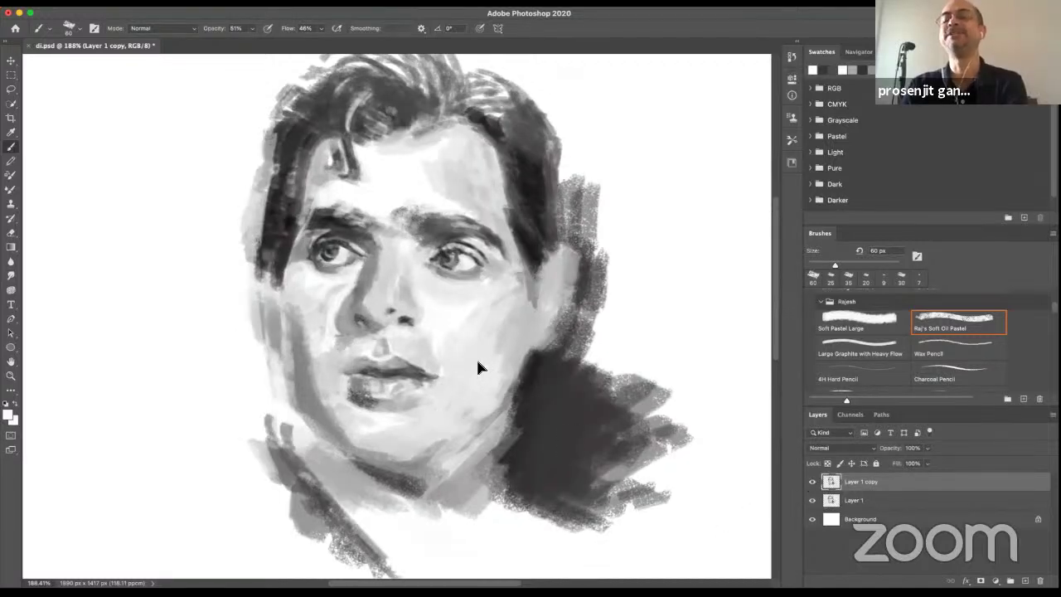
key("super+z")
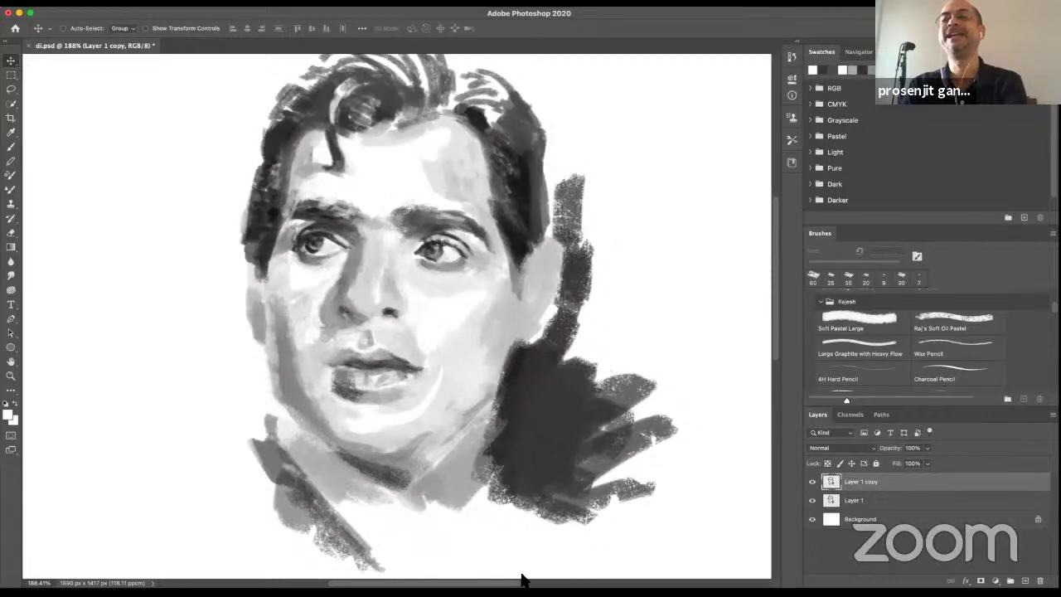
- Extend the dark background against the neck's right edge and paint a softened dark sideburn before the right ear with a 25 px brush
key("b")
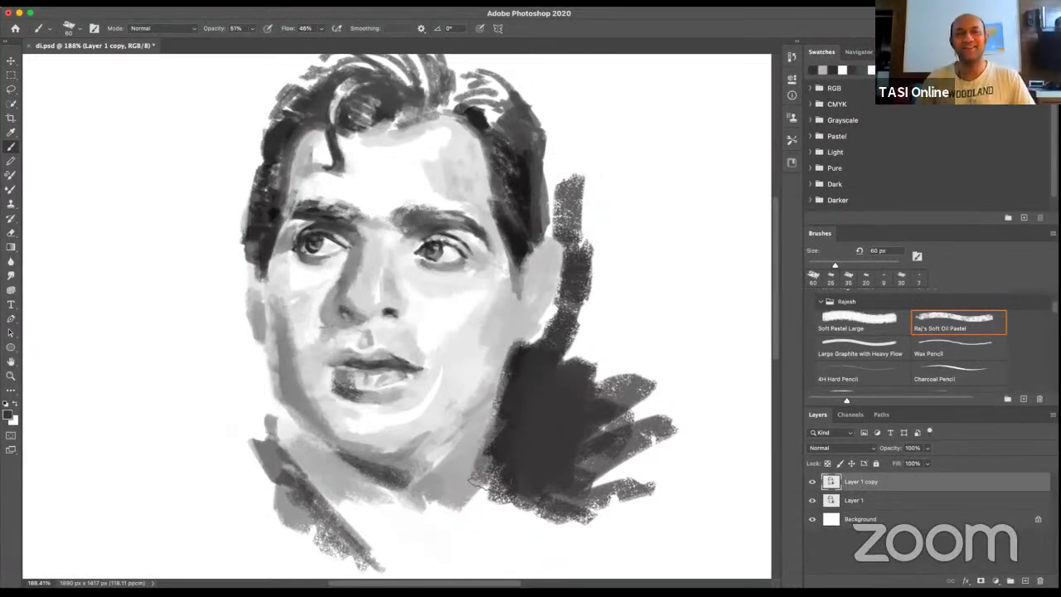
left_click_drag(485, 479, 502, 365)
key("bracketleft")
key("bracketleft")
left_click(515, 260, "alt")
key("bracketleft")
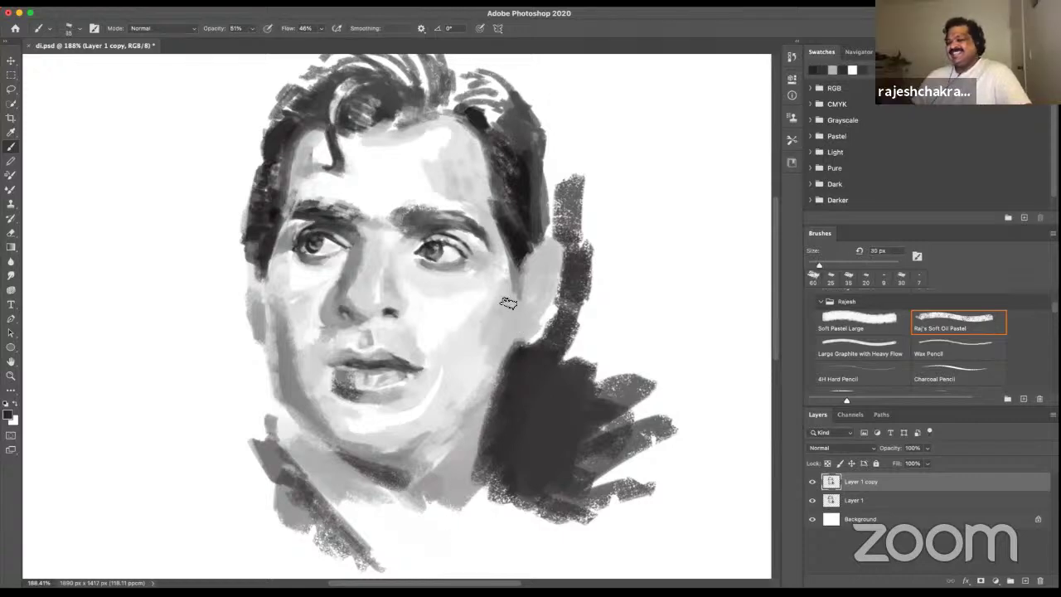
left_click_drag(515, 282, 502, 353)
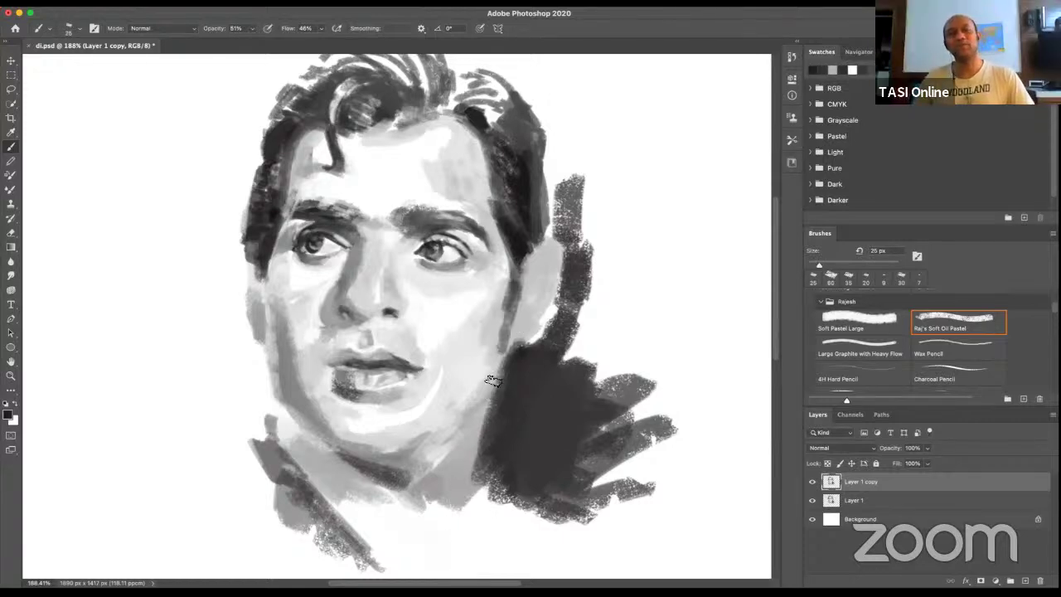
left_click(496, 312, "alt")
left_click_drag(506, 294, 494, 353)
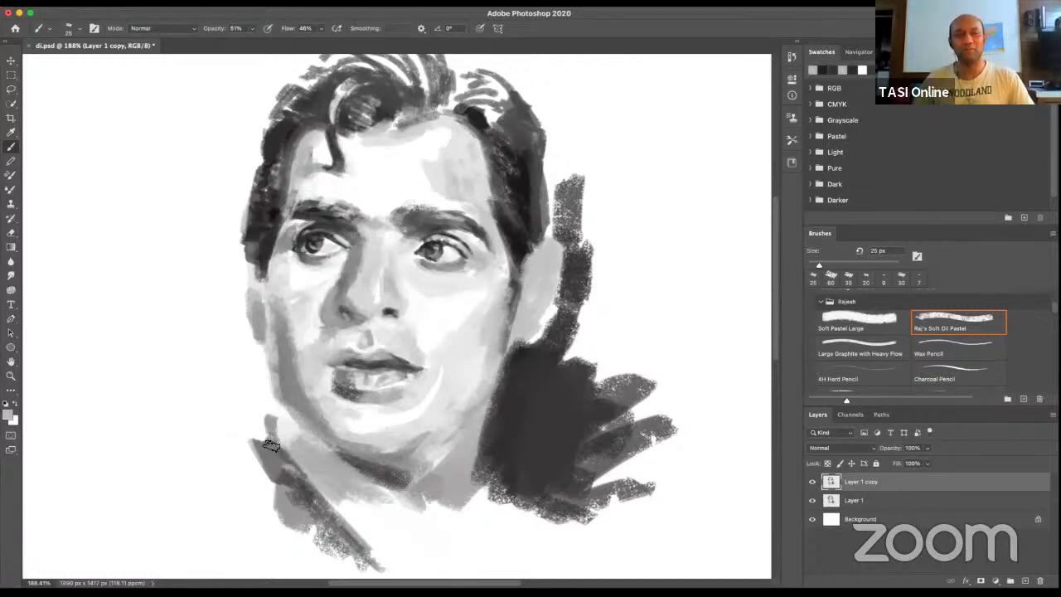
- Darken the inside of the left ear with sampled dark grey and clean the edge below it with sampled white
left_click(258, 325, "alt")
left_click(260, 247, "alt")
left_click(259, 330, "alt")
left_click_drag(262, 298, 264, 337)
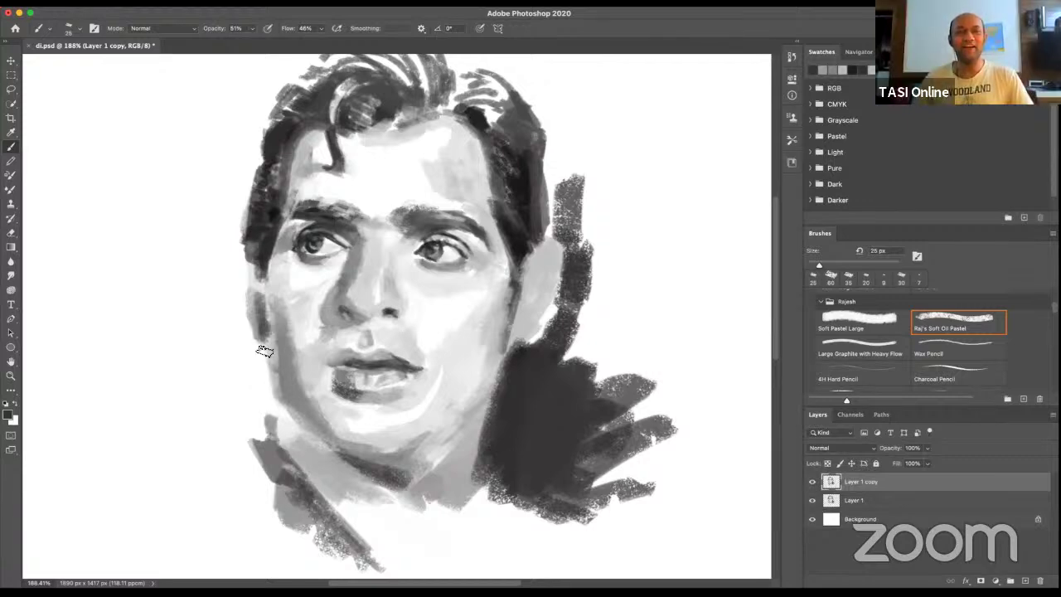
left_click(267, 373, "alt")
left_click_drag(271, 353, 270, 384)
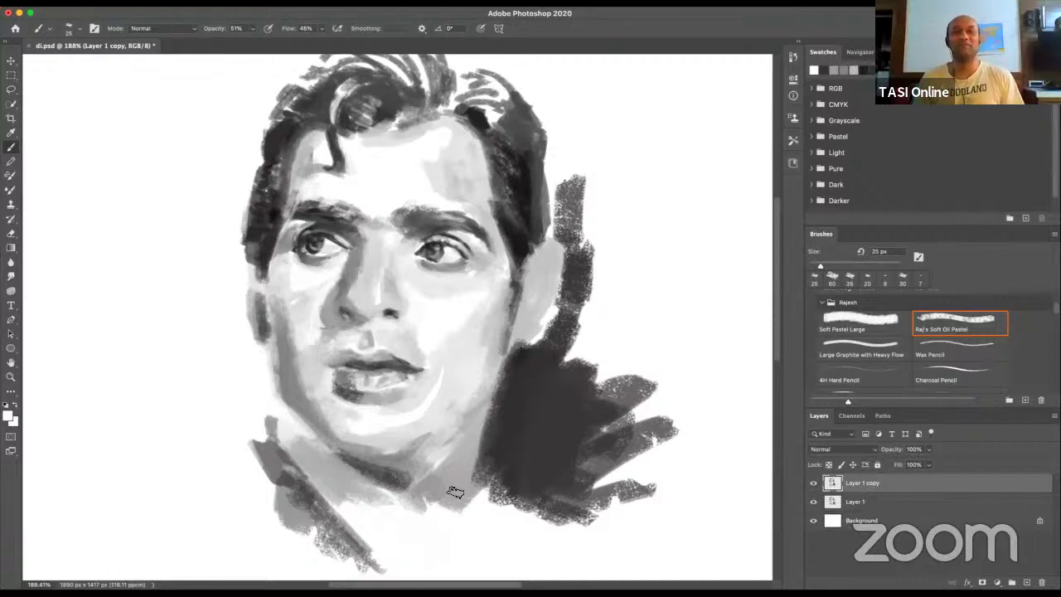
- Paint a sampled white collar stroke along the right side of the neck and sample the neck's light grey for its lower edge
left_click(484, 490, "alt")
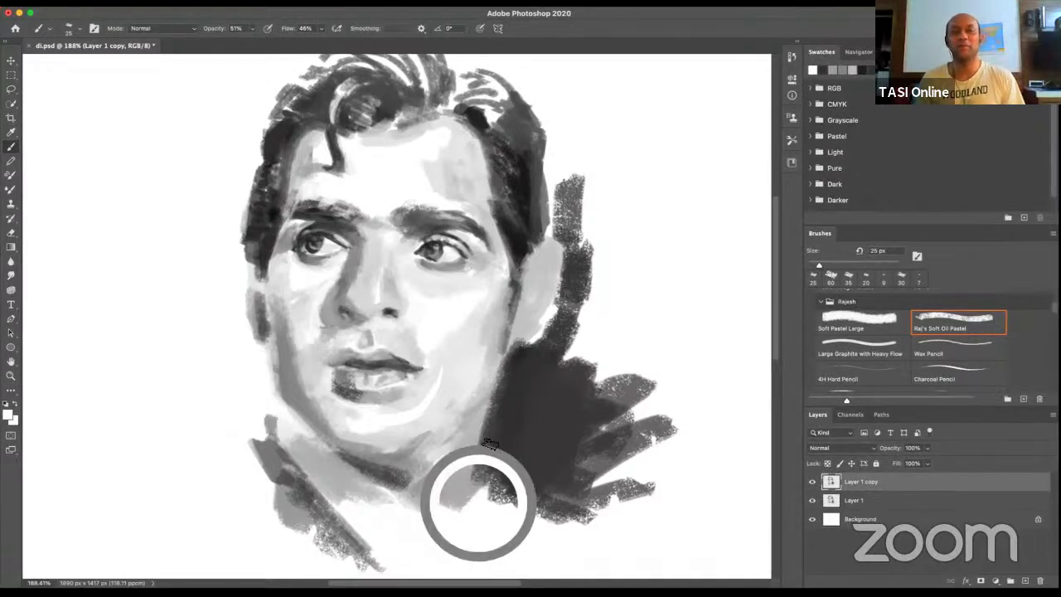
left_click_drag(489, 449, 469, 504)
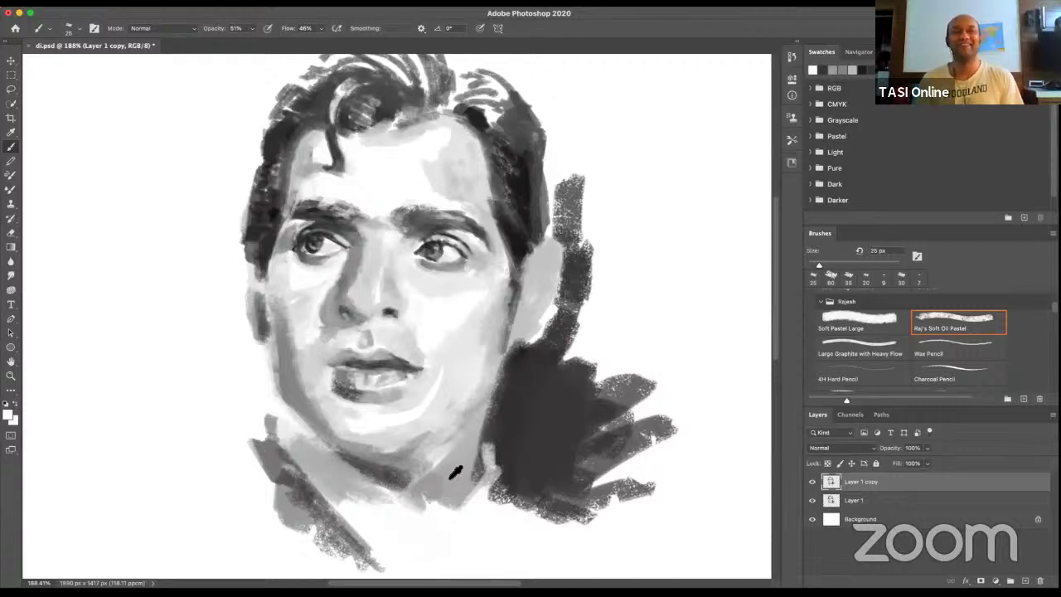
left_click(436, 498, "alt")
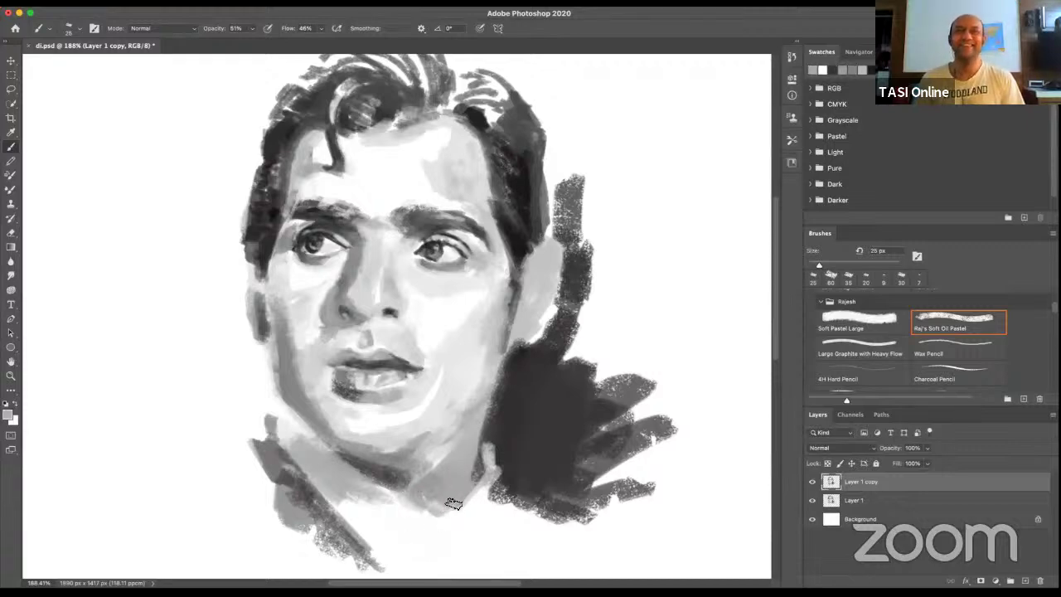
- Sample dark grey from the background and paint the inner shadows of the right ear
left_click_drag(525, 488, 528, 438)
left_click(530, 357, "alt")
left_click_drag(524, 250, 520, 282)
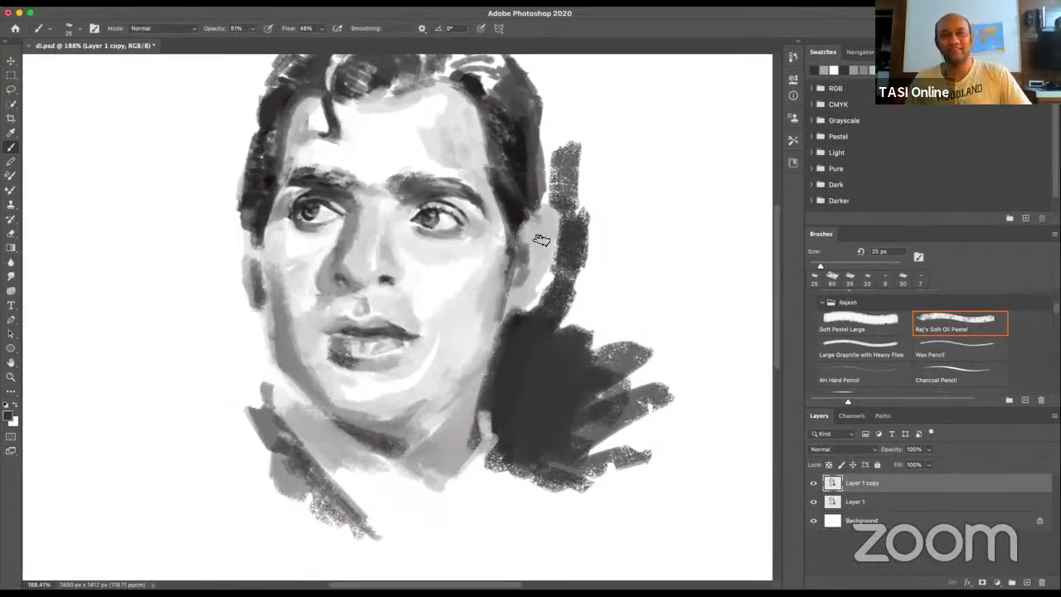
left_click_drag(516, 257, 547, 204)
left_click_drag(517, 412, 447, 409)
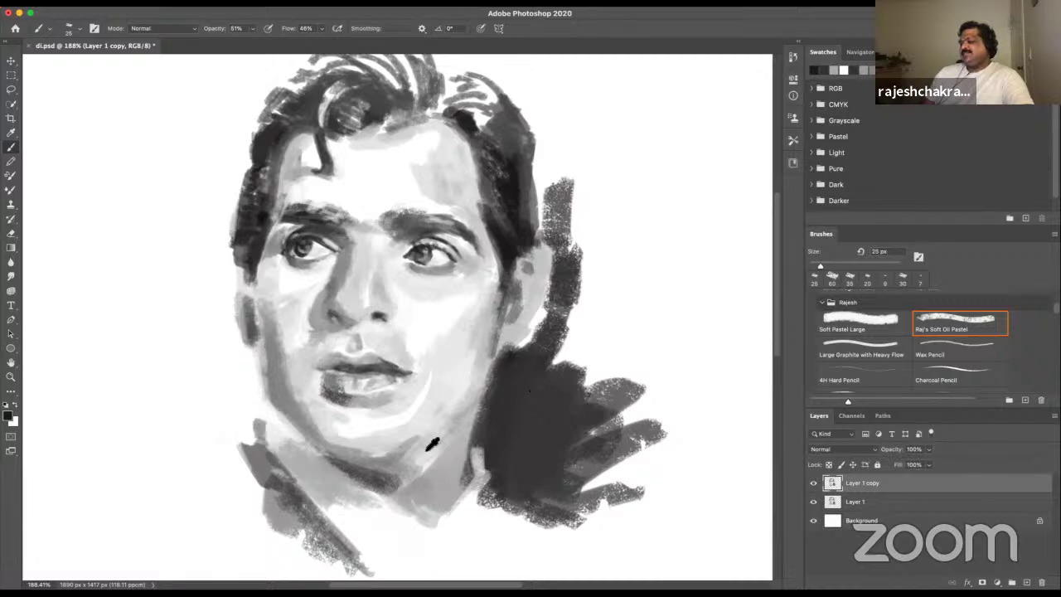
- Define the shadow under the chin and along the right jawline in sampled greys with the 25 px brush, and save the document
left_click(423, 383, "alt")
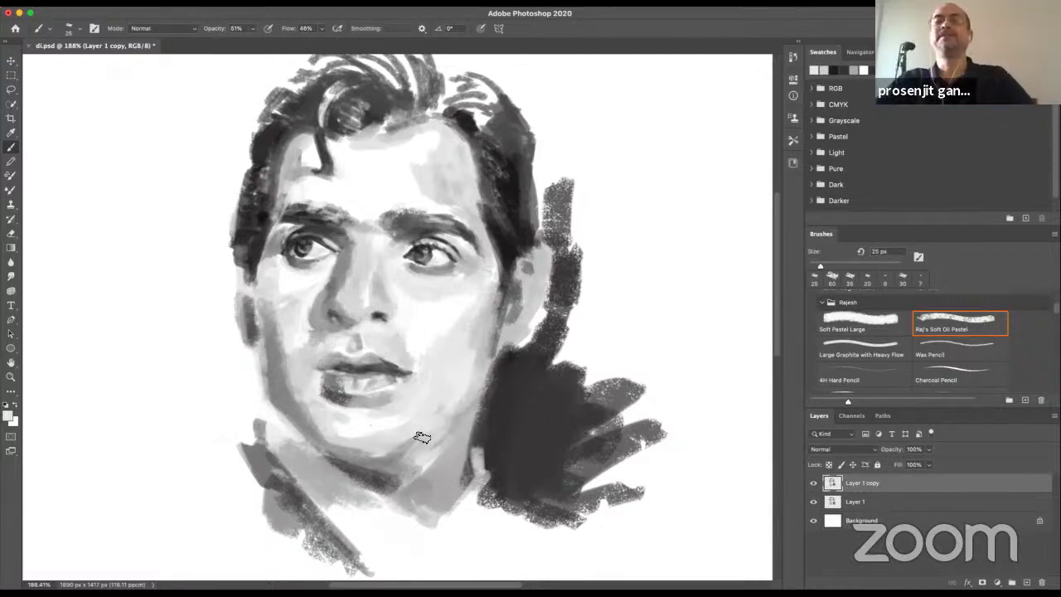
left_click(368, 458, "alt")
left_click_drag(348, 450, 404, 445)
left_click(387, 439, "alt")
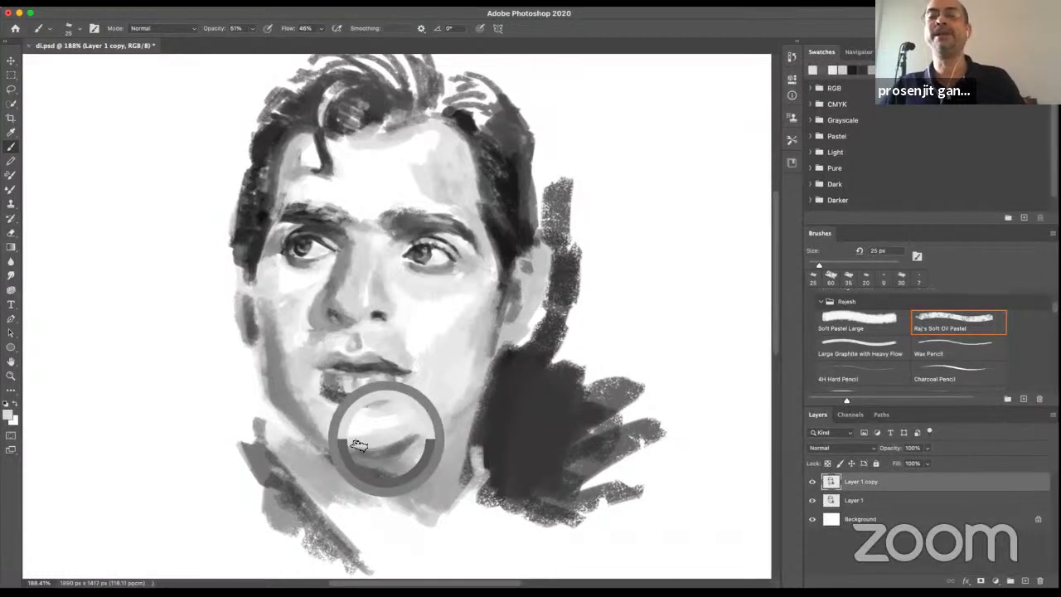
mouse_move(423, 426)
left_mouse_down()
mouse_move(392, 453)
mouse_move(456, 416)
mouse_move(394, 458)
mouse_move(458, 416)
left_mouse_up()
left_click(450, 408, "alt")
left_click(450, 420, "alt")
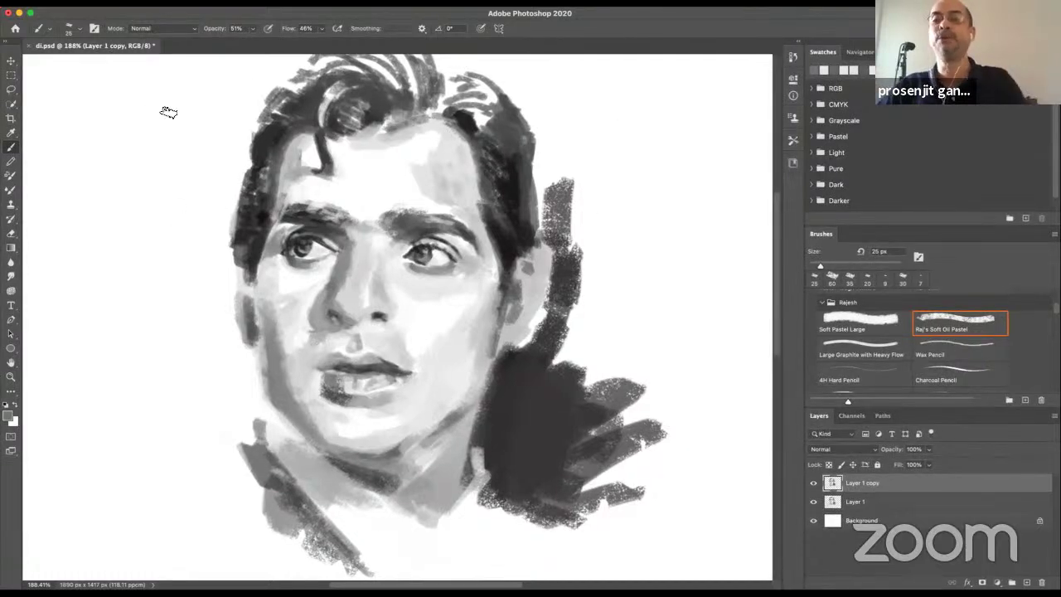
key("super+s")
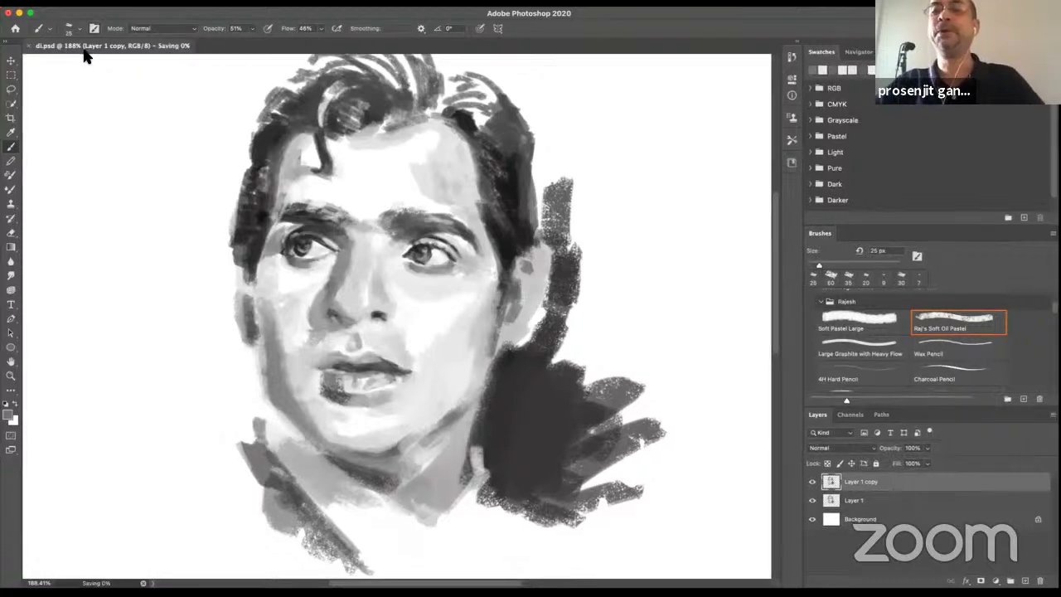